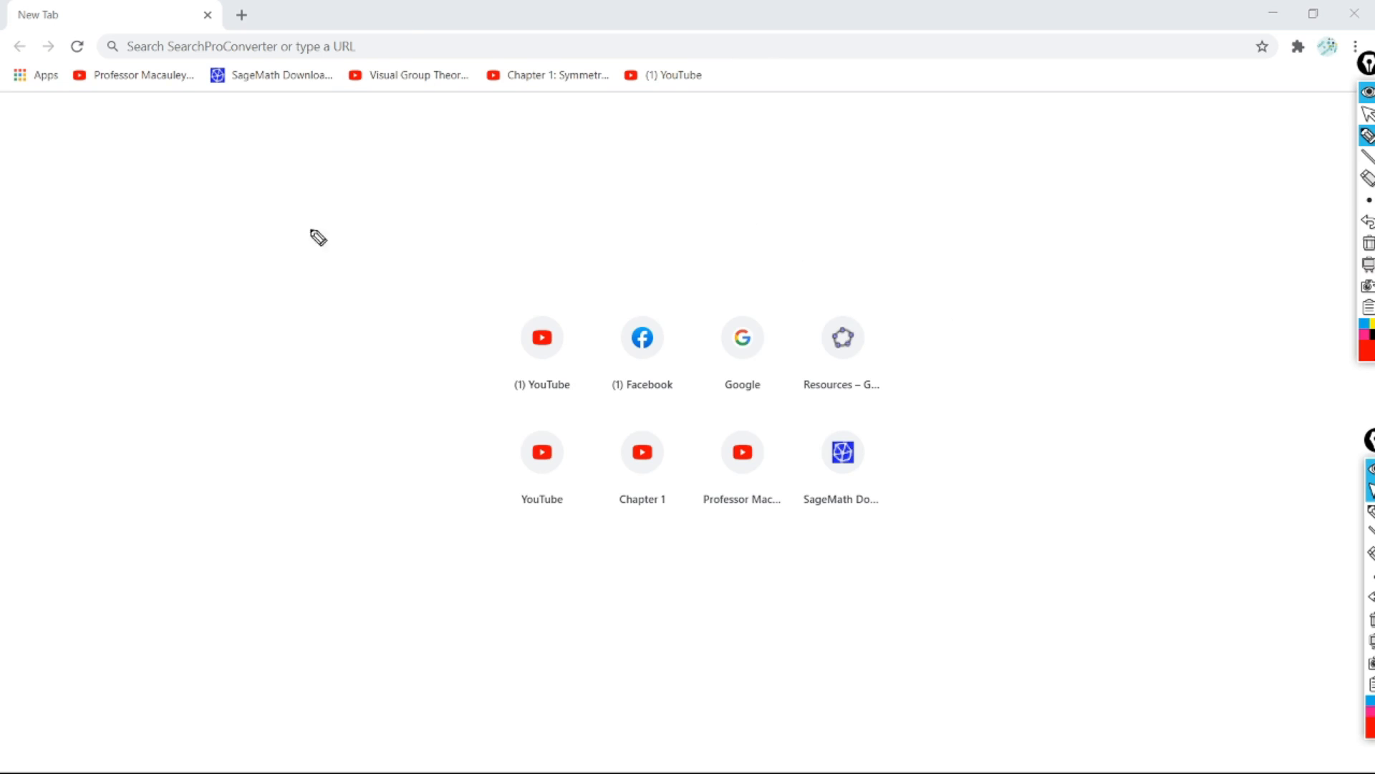
Step: Search Google for 'google forms' from the Google shortcut tile
{"action": "mouse_move", "coordinate": [764, 298]}
{"action": "left_mouse_down"}
{"action": "mouse_move", "coordinate": [745, 299]}
{"action": "mouse_move", "coordinate": [741, 410]}
{"action": "mouse_move", "coordinate": [776, 330]}
{"action": "mouse_move", "coordinate": [725, 303]}
{"action": "left_mouse_up"}
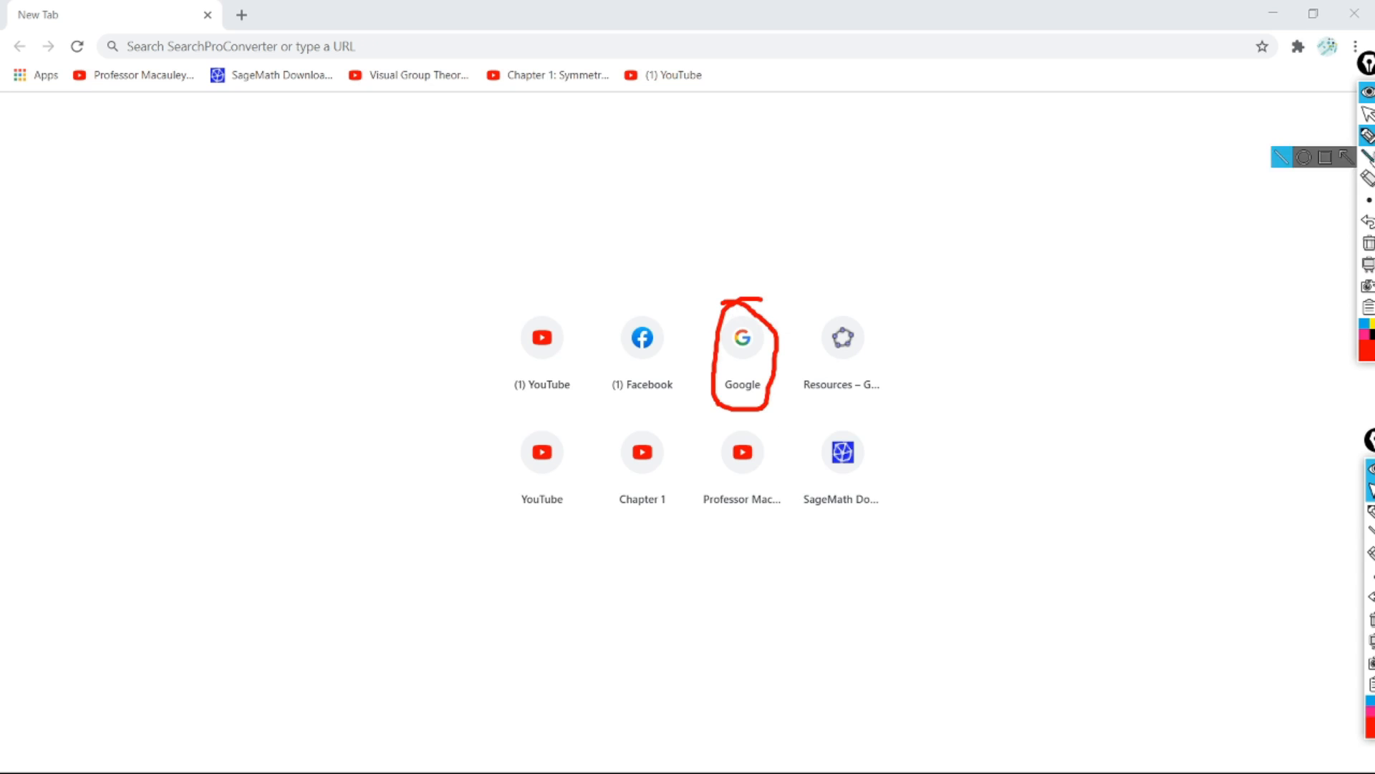
{"action": "left_click", "coordinate": [1368, 113]}
{"action": "left_click", "coordinate": [748, 343]}
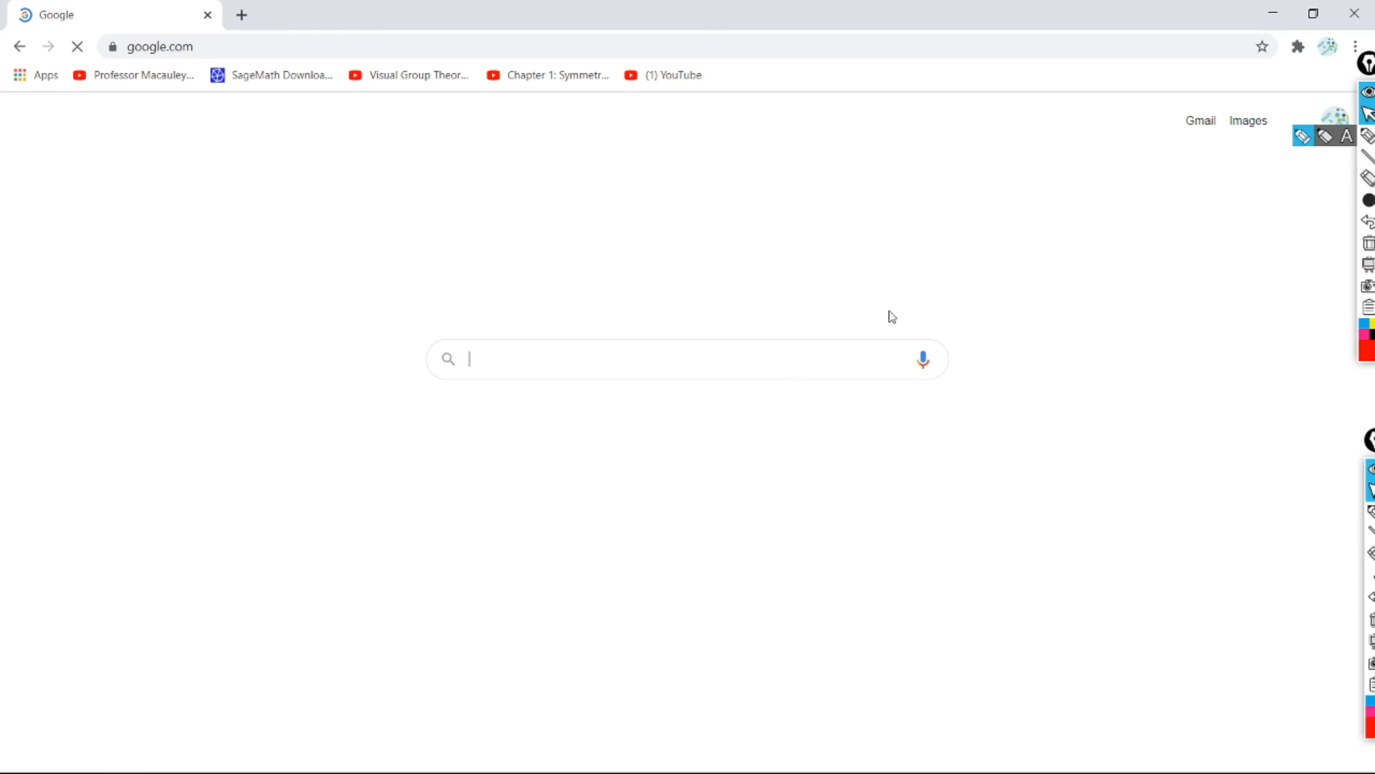
{"action": "left_click", "coordinate": [613, 351]}
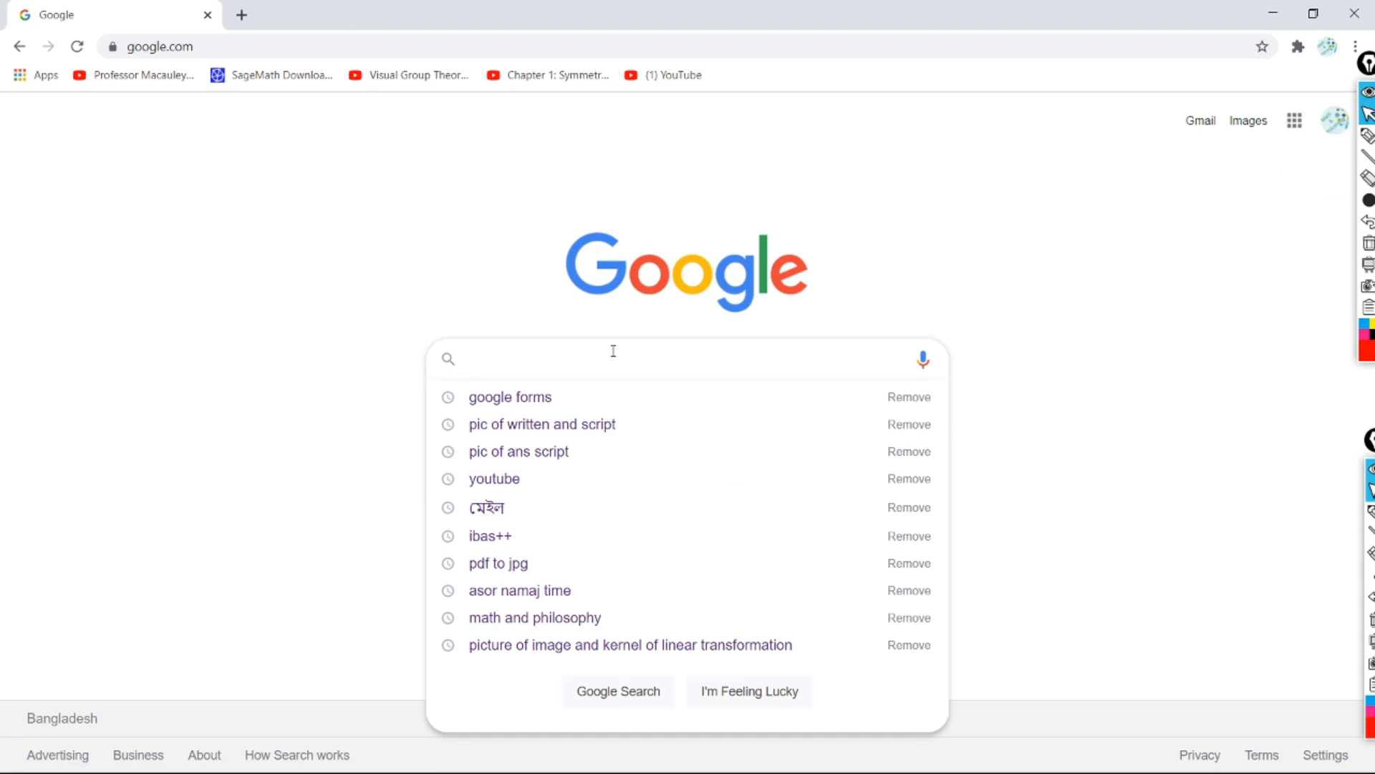
{"action": "type", "text": "goo"}
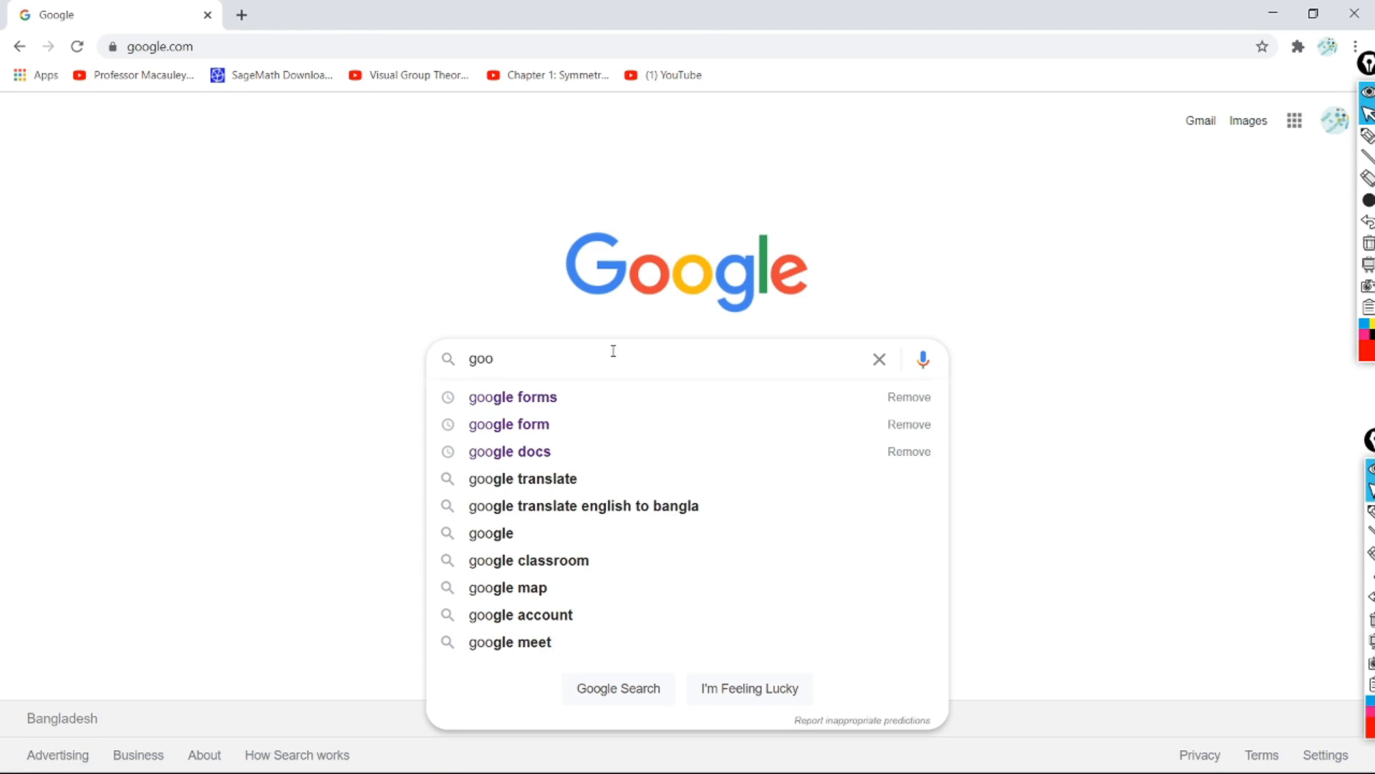
{"action": "type", "text": "gle "}
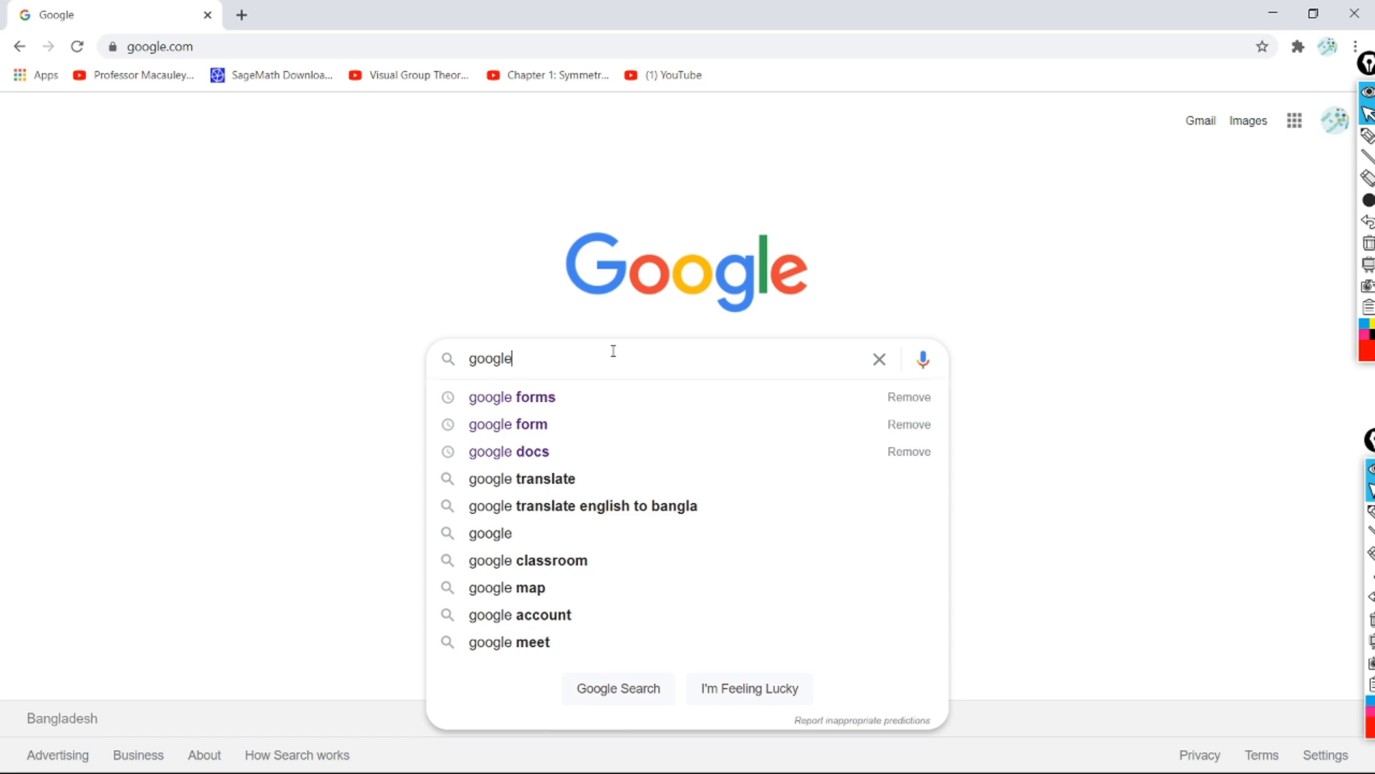
{"action": "type", "text": "forms"}
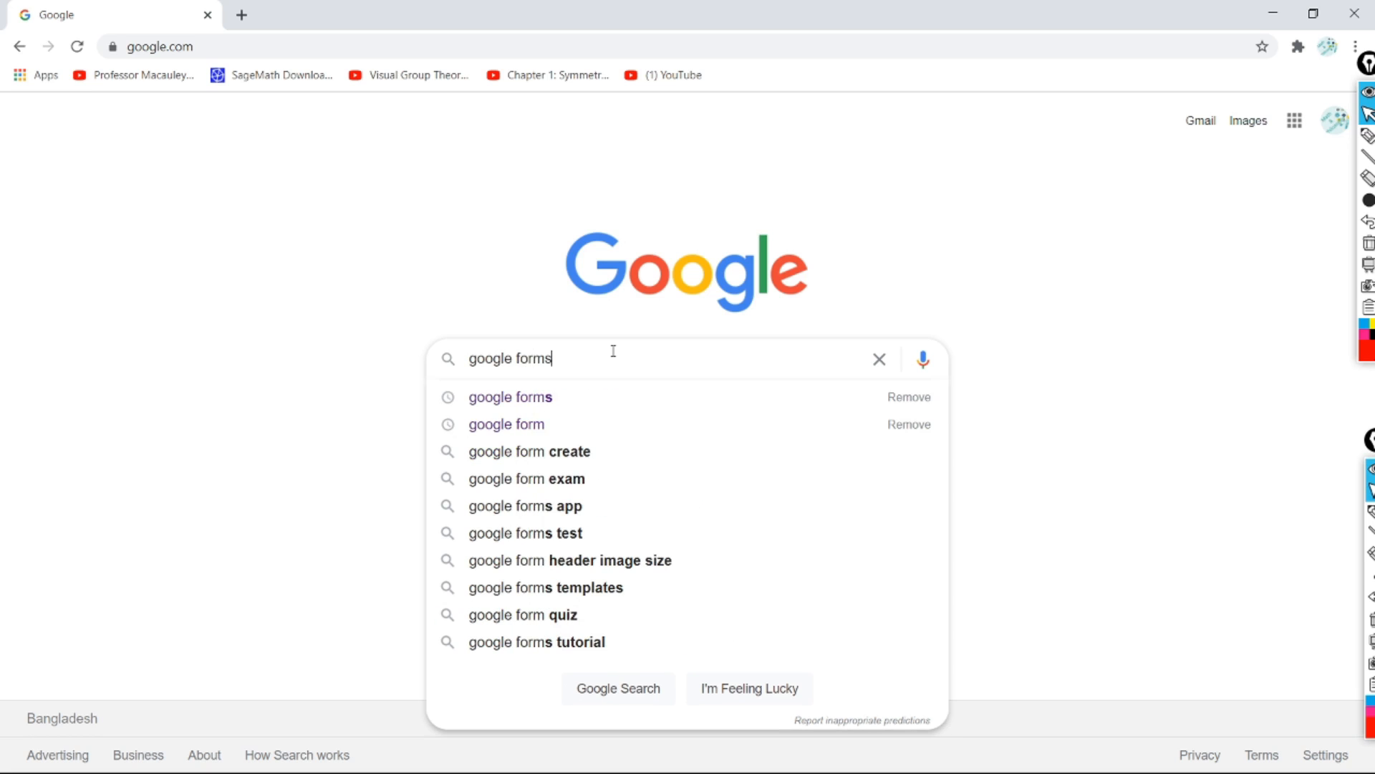
{"action": "key", "text": "Return"}
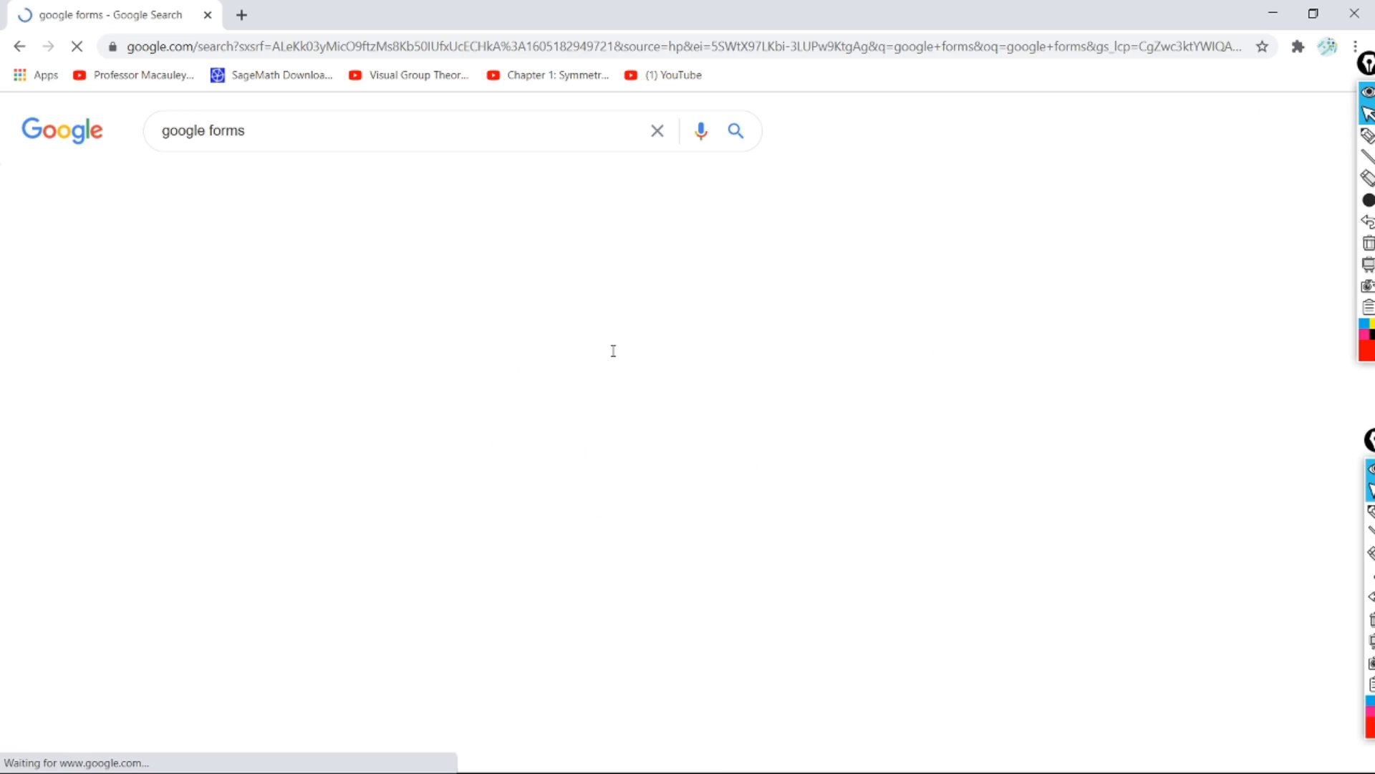
Step: Open the Google Forms about page from the search results
{"action": "left_click", "coordinate": [1368, 134]}
{"action": "mouse_move", "coordinate": [153, 294]}
{"action": "left_mouse_down"}
{"action": "mouse_move", "coordinate": [530, 307]}
{"action": "mouse_move", "coordinate": [629, 272]}
{"action": "mouse_move", "coordinate": [151, 301]}
{"action": "left_mouse_up"}
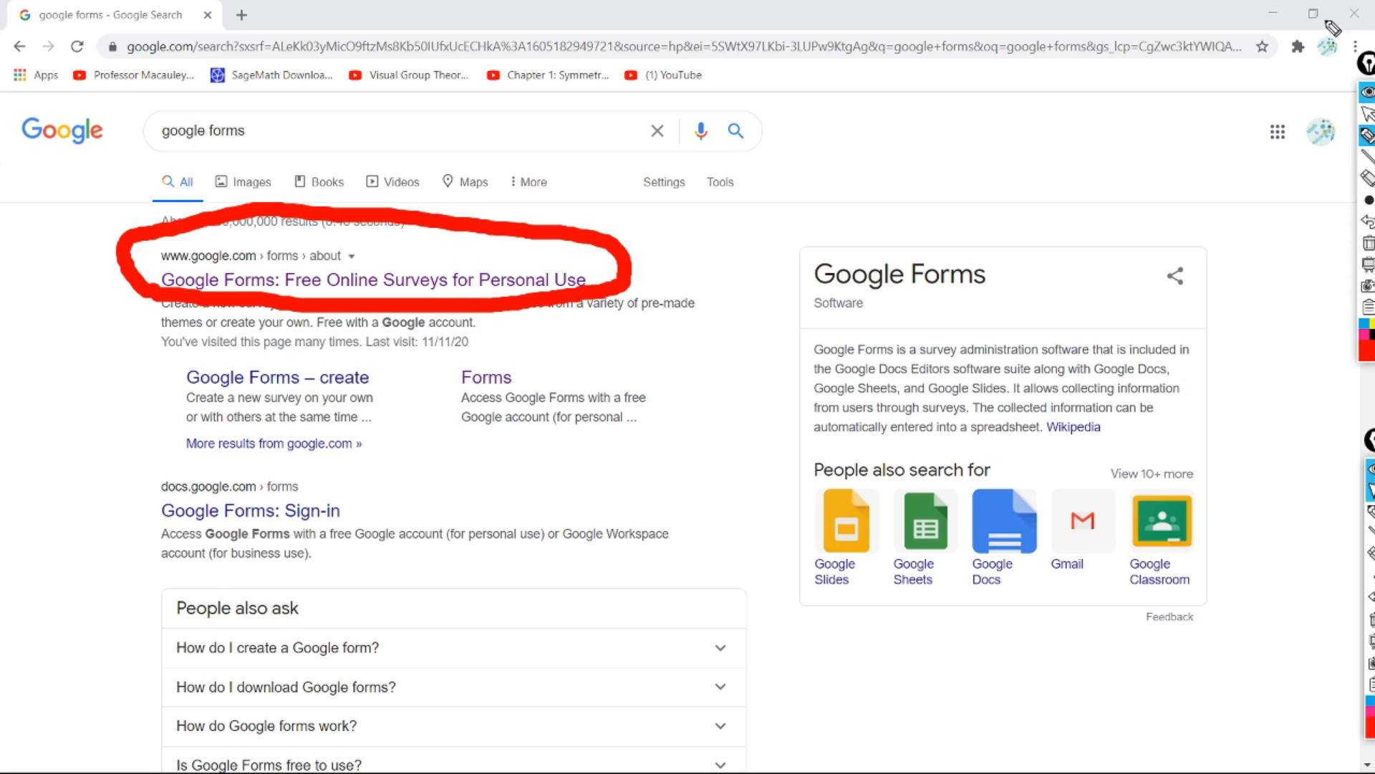
{"action": "left_click", "coordinate": [1369, 113]}
{"action": "left_click", "coordinate": [559, 281]}
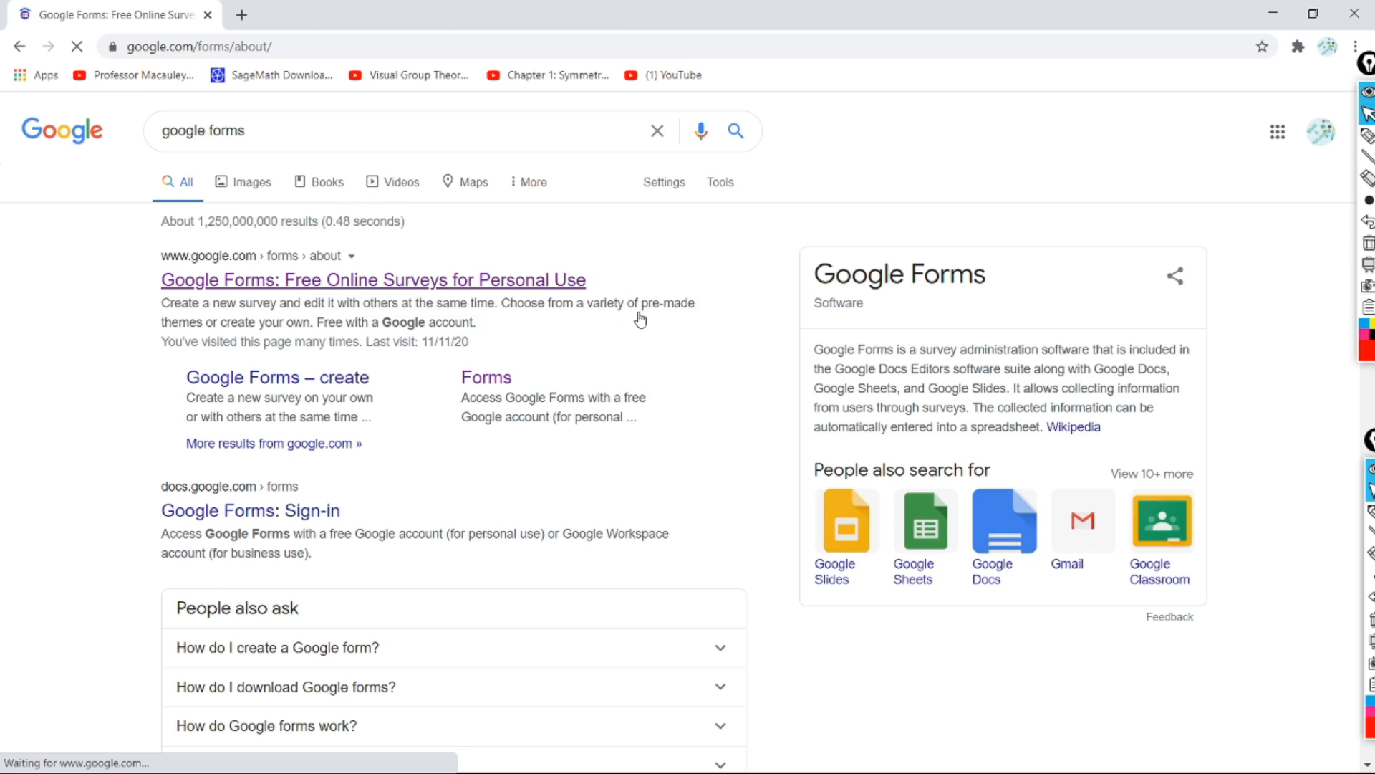
Step: Go to the personal Google Forms home page from the about page
{"action": "left_click", "coordinate": [1368, 135]}
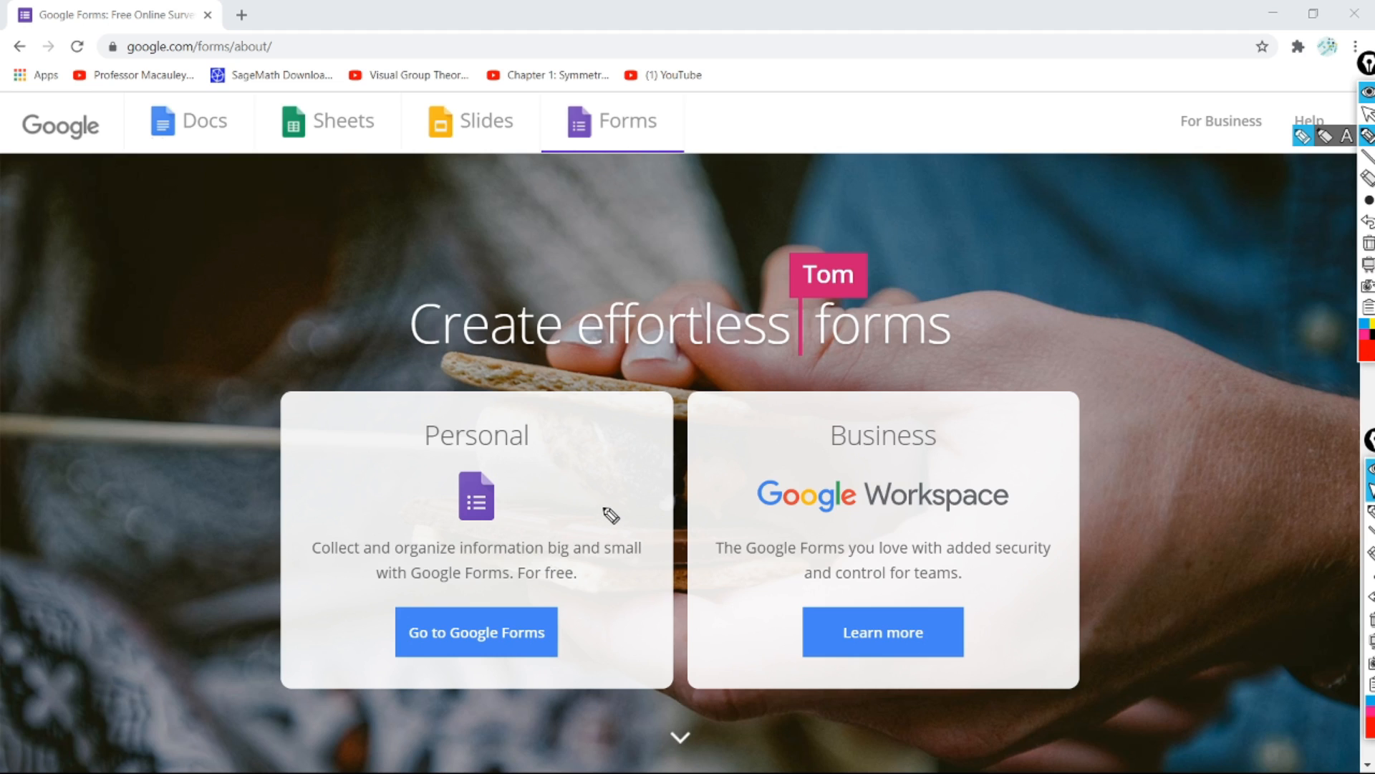
{"action": "mouse_move", "coordinate": [360, 439]}
{"action": "left_mouse_down"}
{"action": "mouse_move", "coordinate": [405, 469]}
{"action": "mouse_move", "coordinate": [465, 357]}
{"action": "left_mouse_up"}
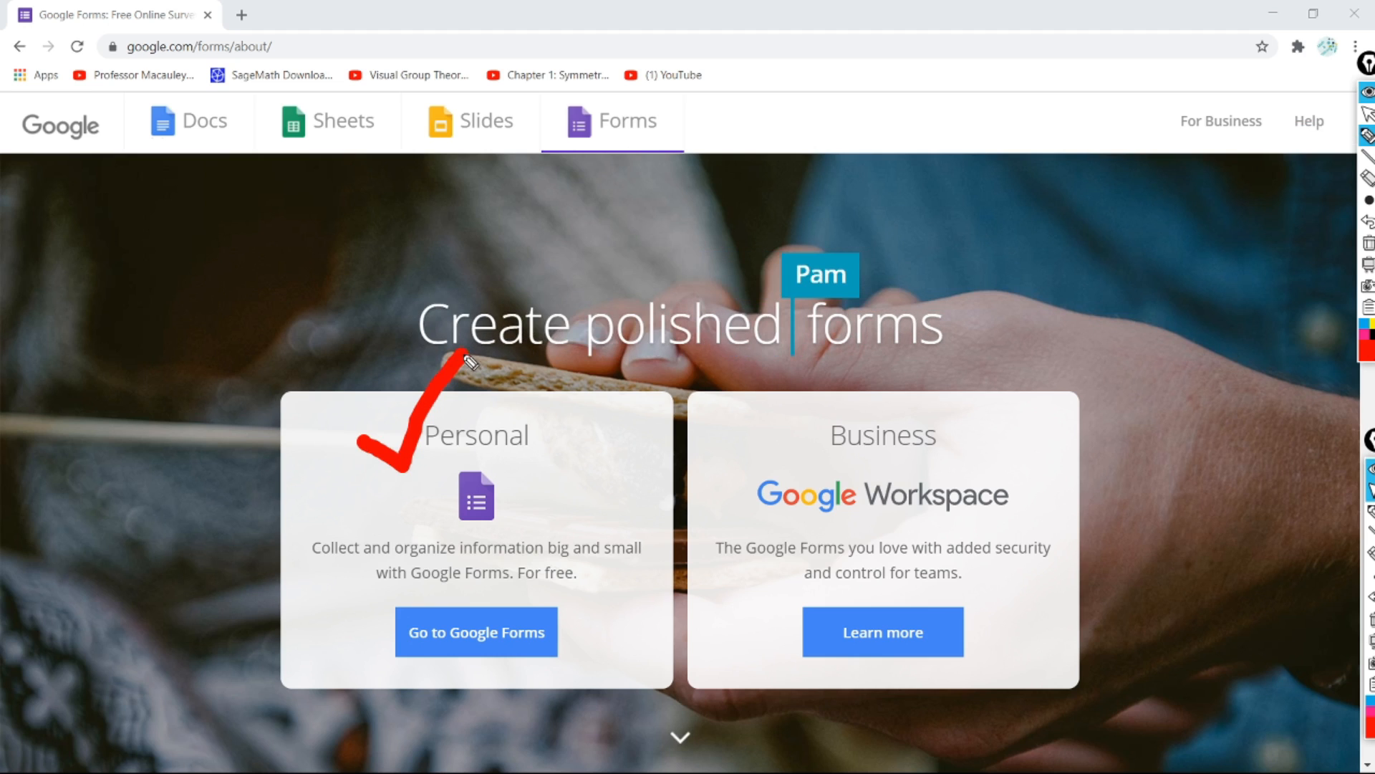
{"action": "left_click", "coordinate": [1365, 114]}
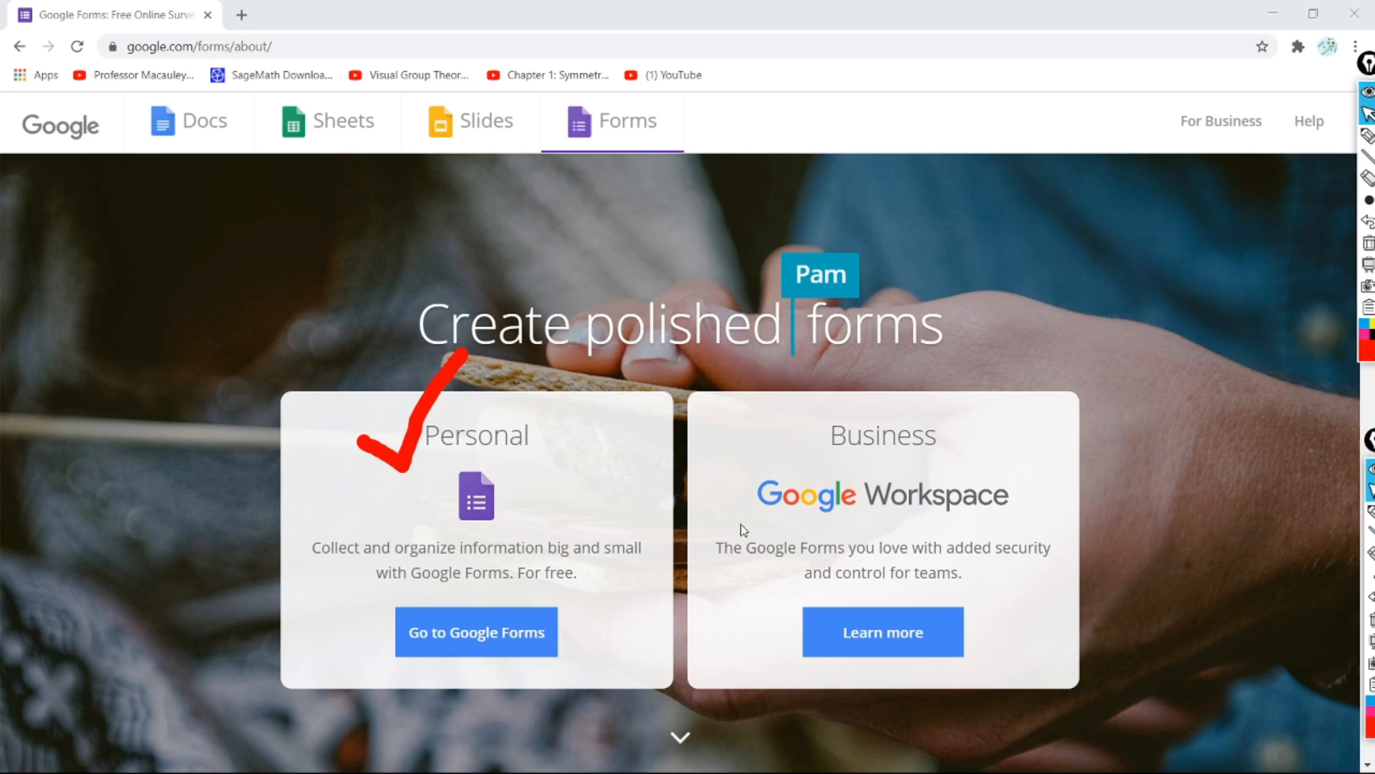
{"action": "left_click", "coordinate": [506, 637]}
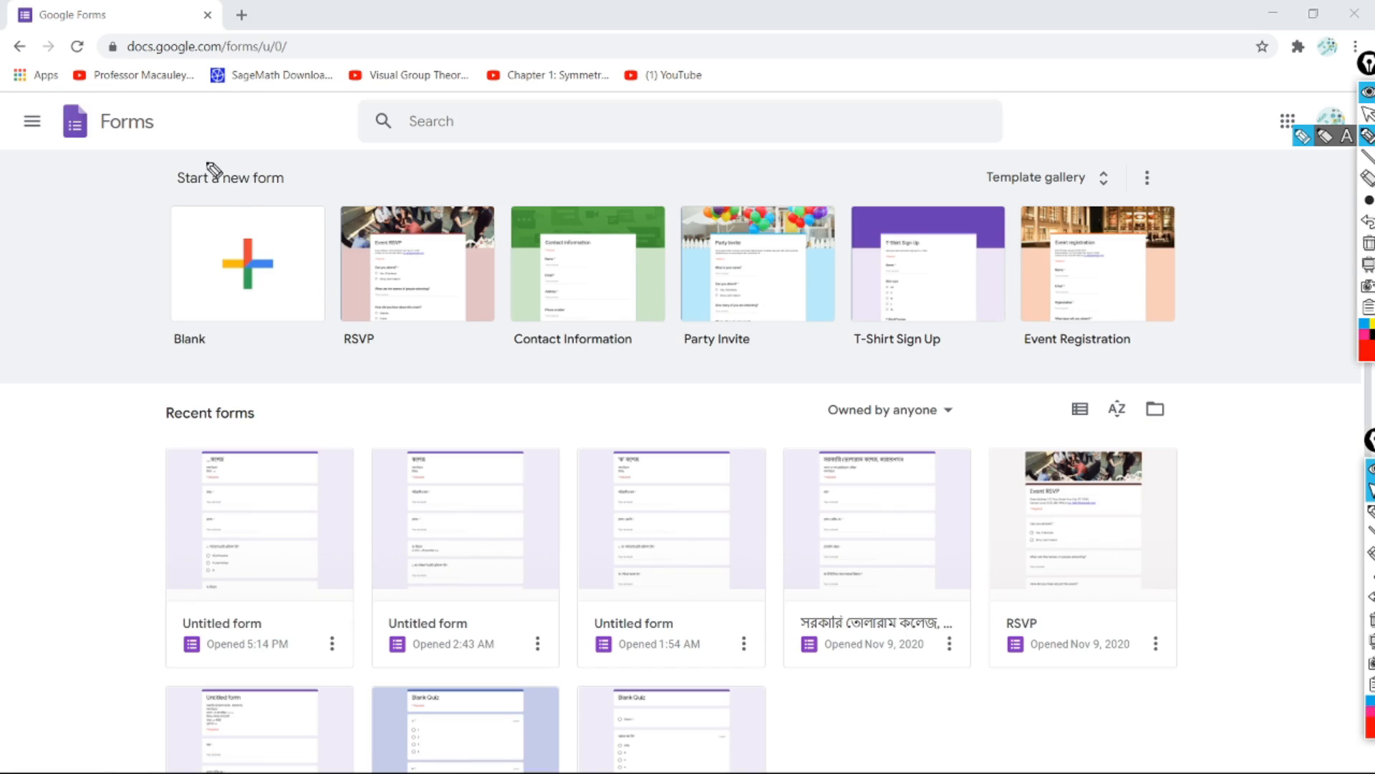
Step: Start a new form from the Blank template
{"action": "mouse_move", "coordinate": [282, 181]}
{"action": "left_mouse_down"}
{"action": "mouse_move", "coordinate": [162, 193]}
{"action": "mouse_move", "coordinate": [173, 364]}
{"action": "mouse_move", "coordinate": [267, 328]}
{"action": "left_mouse_up"}
{"action": "mouse_move", "coordinate": [287, 182]}
{"action": "left_mouse_down"}
{"action": "mouse_move", "coordinate": [354, 272]}
{"action": "mouse_move", "coordinate": [268, 358]}
{"action": "mouse_move", "coordinate": [224, 360]}
{"action": "left_mouse_up"}
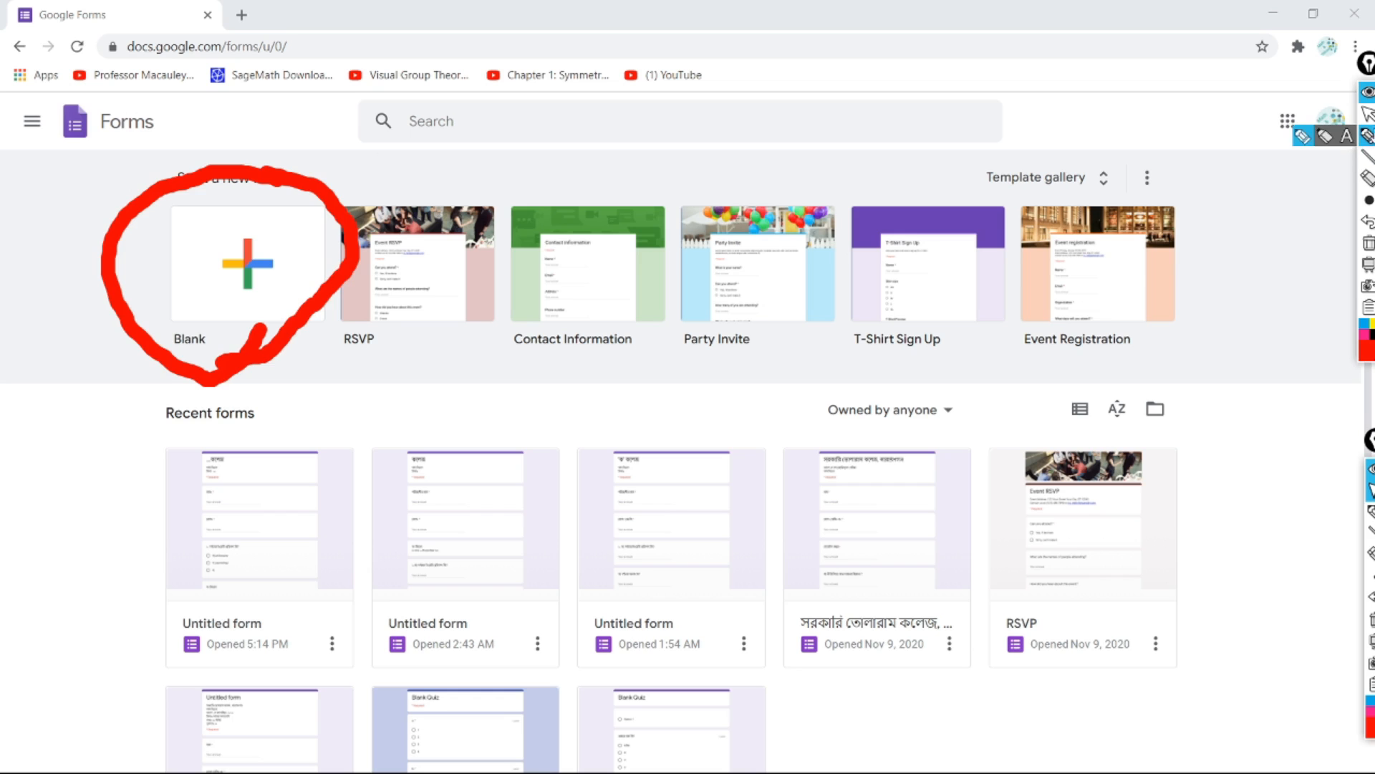
{"action": "left_click", "coordinate": [1369, 113]}
{"action": "left_click", "coordinate": [265, 260]}
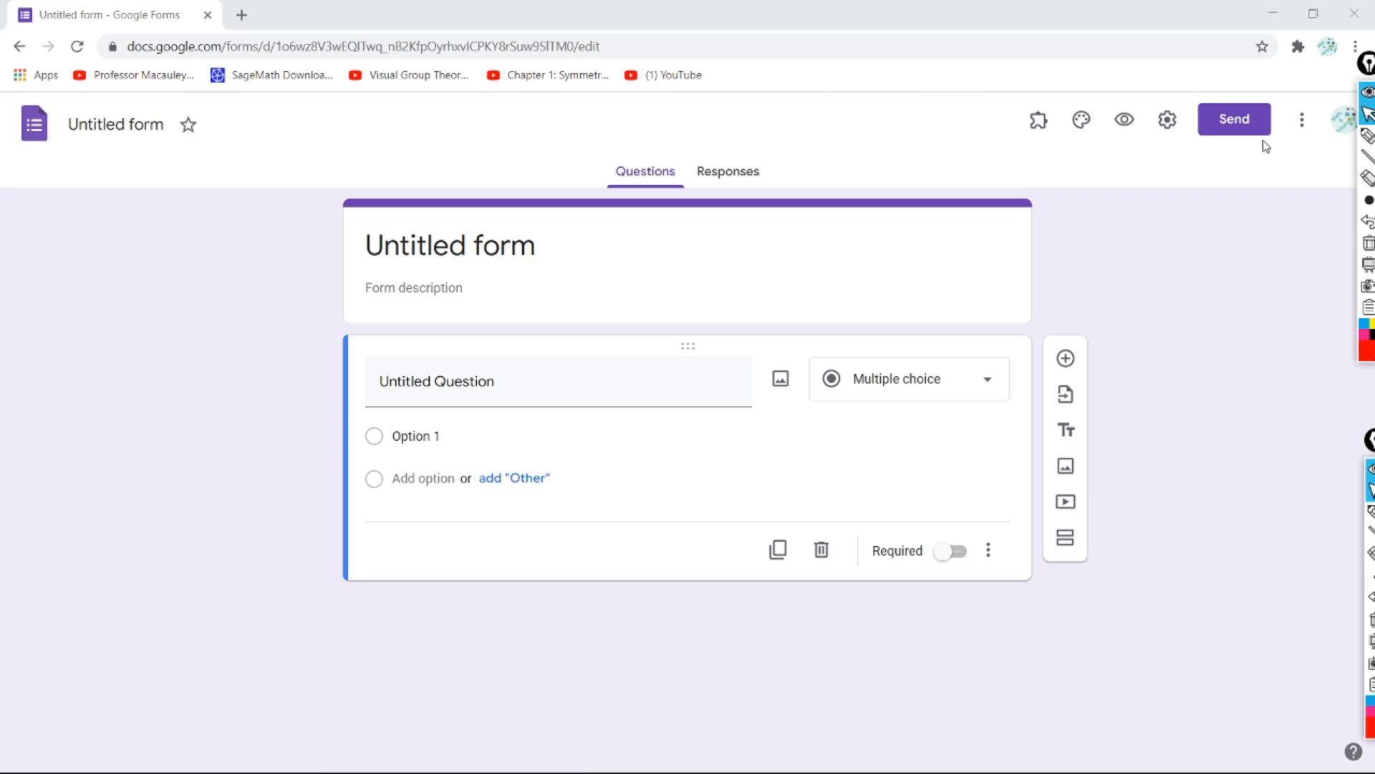
{"action": "left_click", "coordinate": [1368, 135]}
{"action": "mouse_move", "coordinate": [672, 148]}
{"action": "left_mouse_down"}
{"action": "mouse_move", "coordinate": [568, 169]}
{"action": "mouse_move", "coordinate": [695, 215]}
{"action": "mouse_move", "coordinate": [659, 134]}
{"action": "left_mouse_up"}
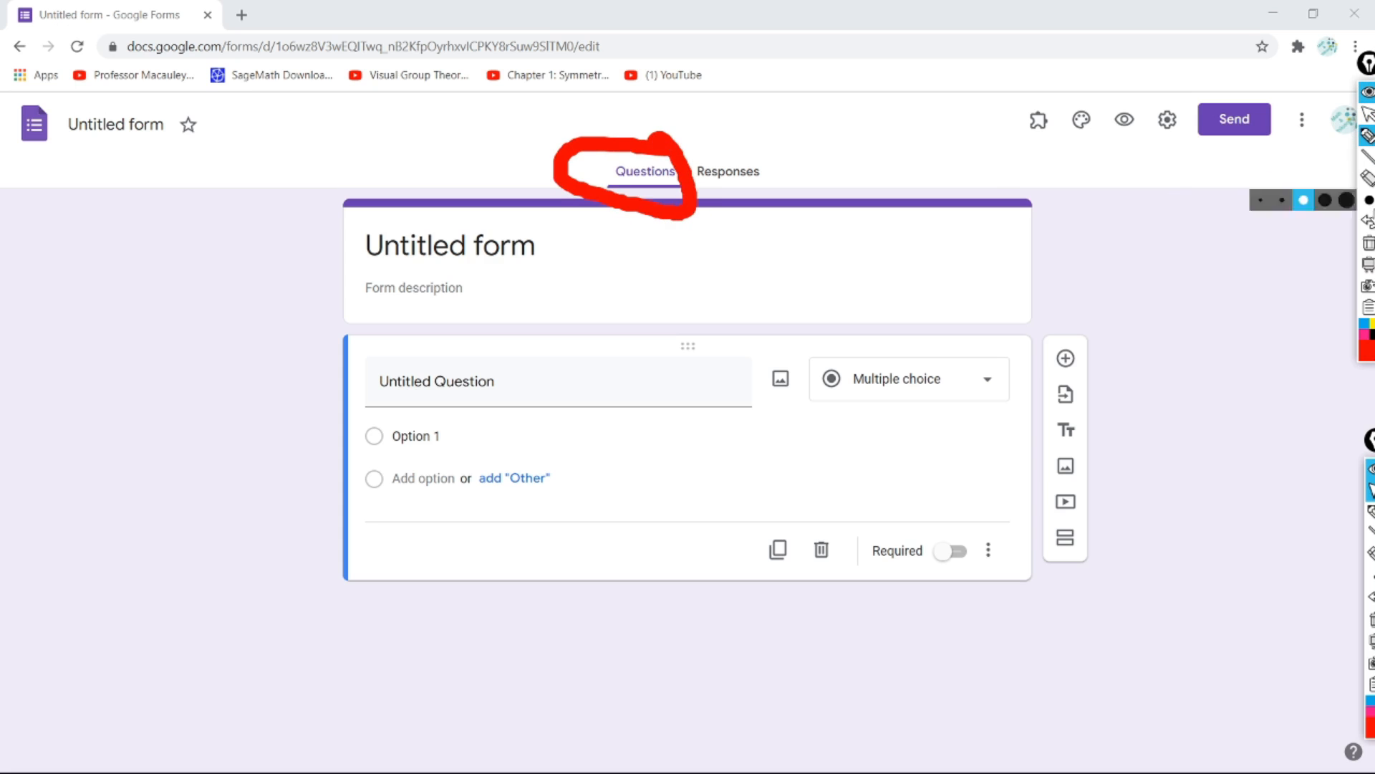
{"action": "left_click", "coordinate": [1368, 179]}
{"action": "left_click", "coordinate": [620, 203]}
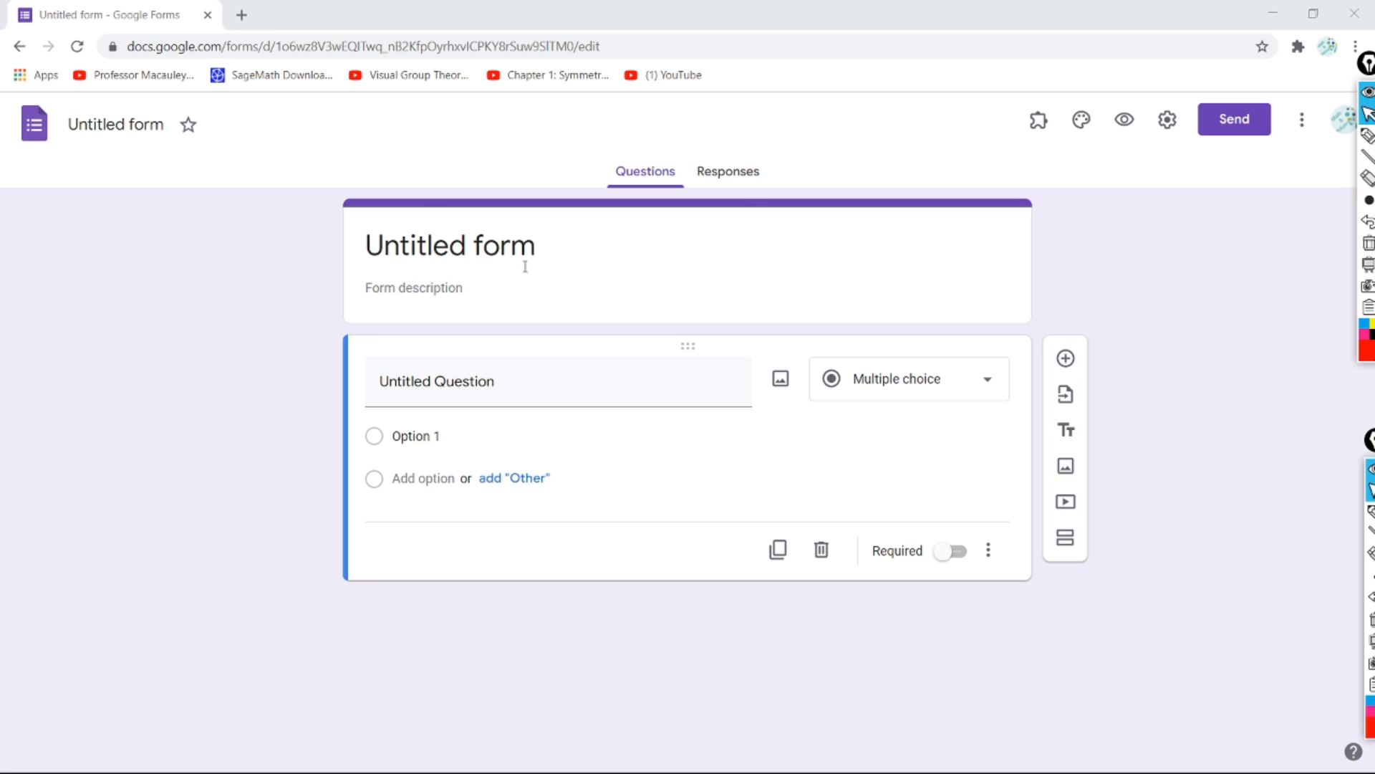
{"action": "left_click", "coordinate": [485, 251]}
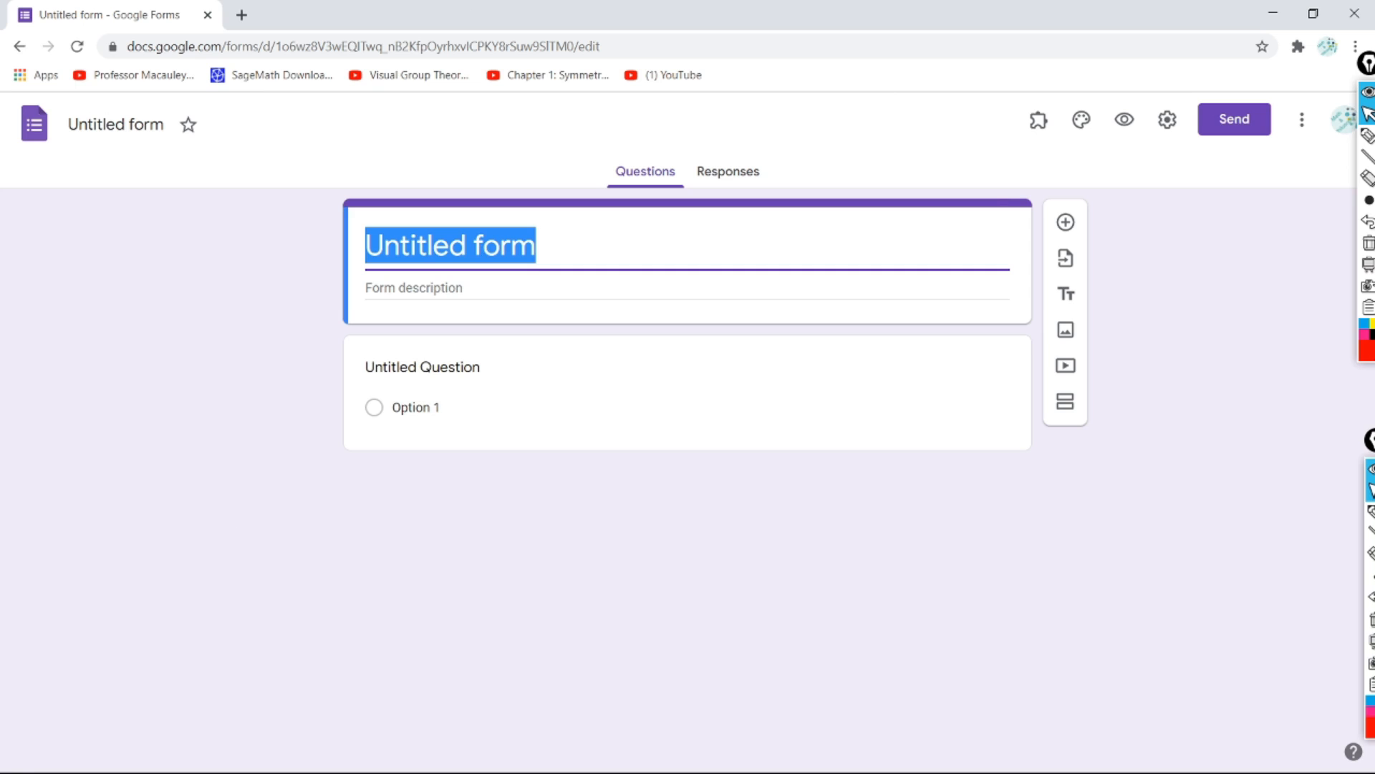
{"action": "left_click", "coordinate": [497, 233]}
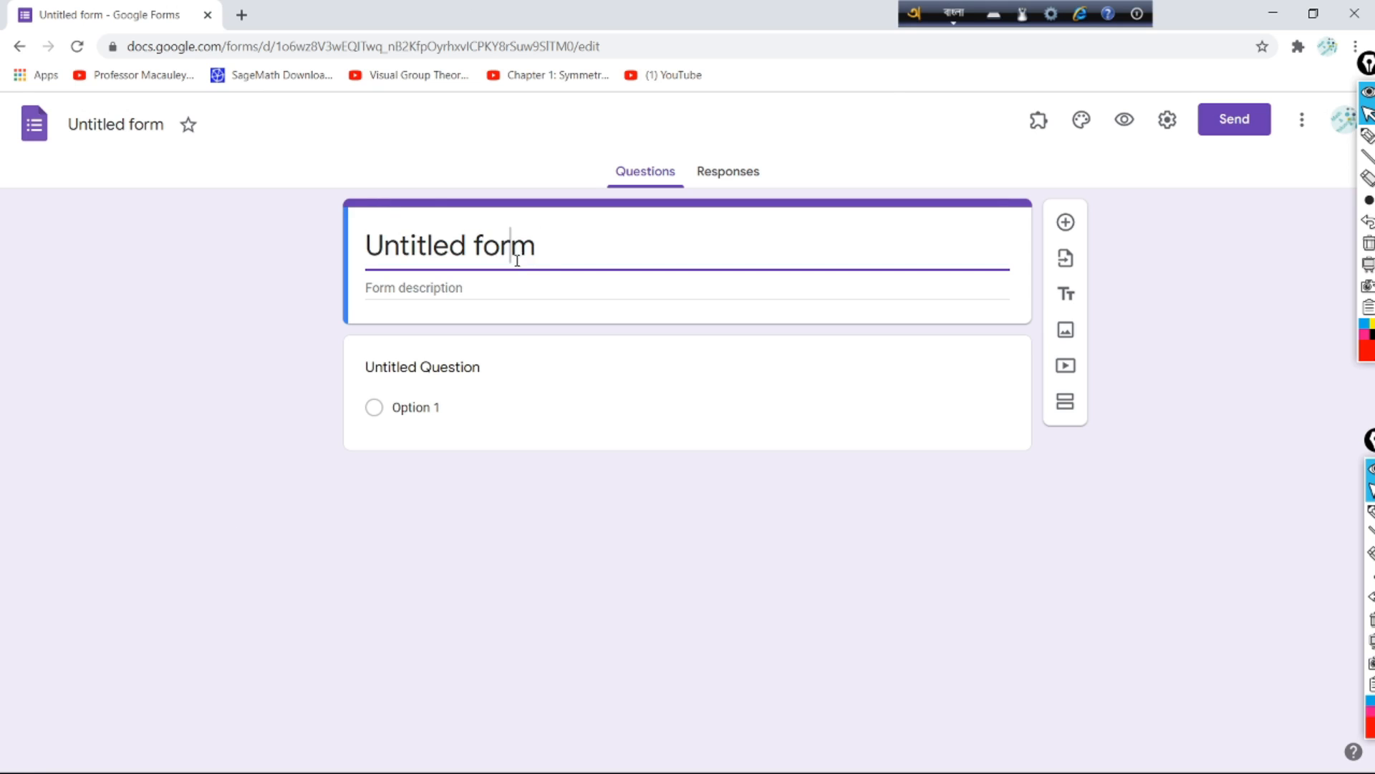
Step: Retitle the form '...কলেজ' and add description lines 'দর্শন বিভাগ' and 'বিষয়ঃ'
{"action": "triple_click", "coordinate": [493, 249]}
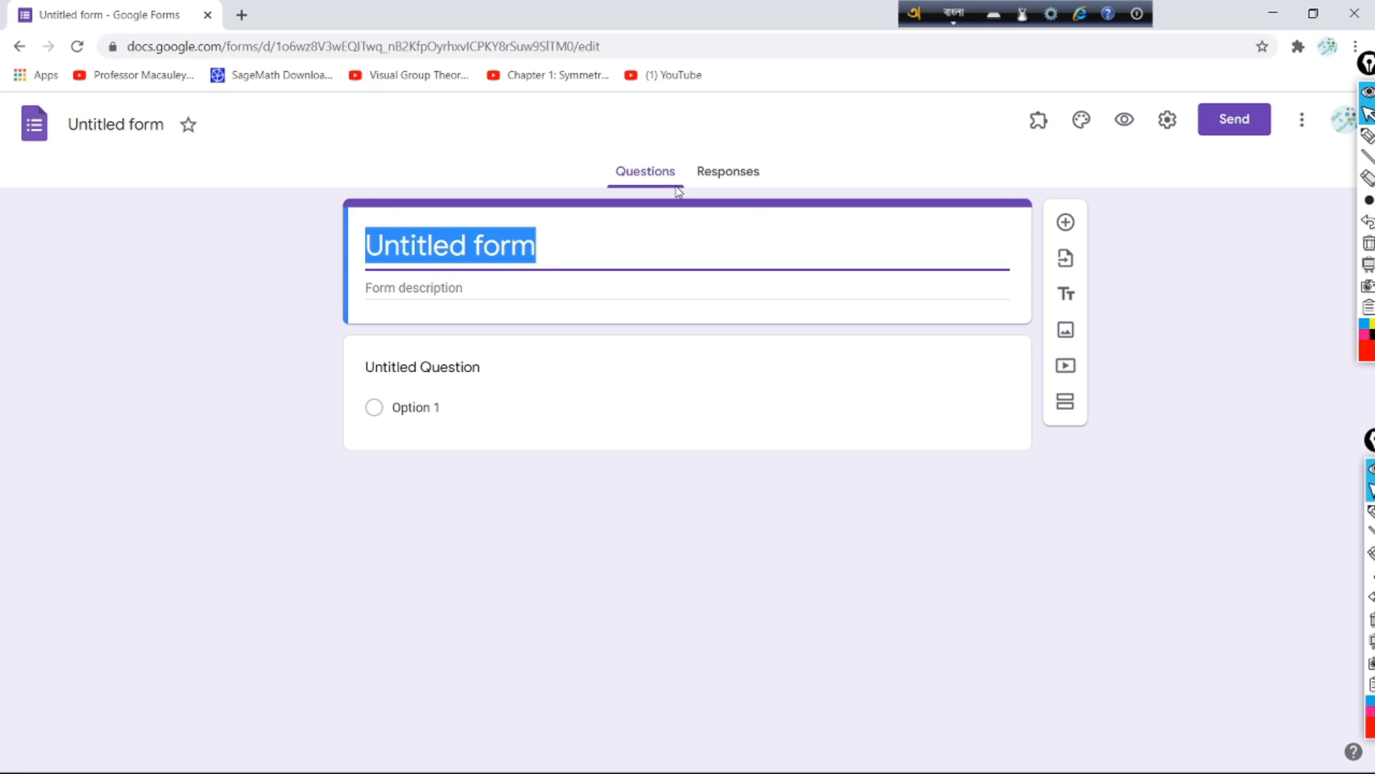
{"action": "type", "text": "..."}
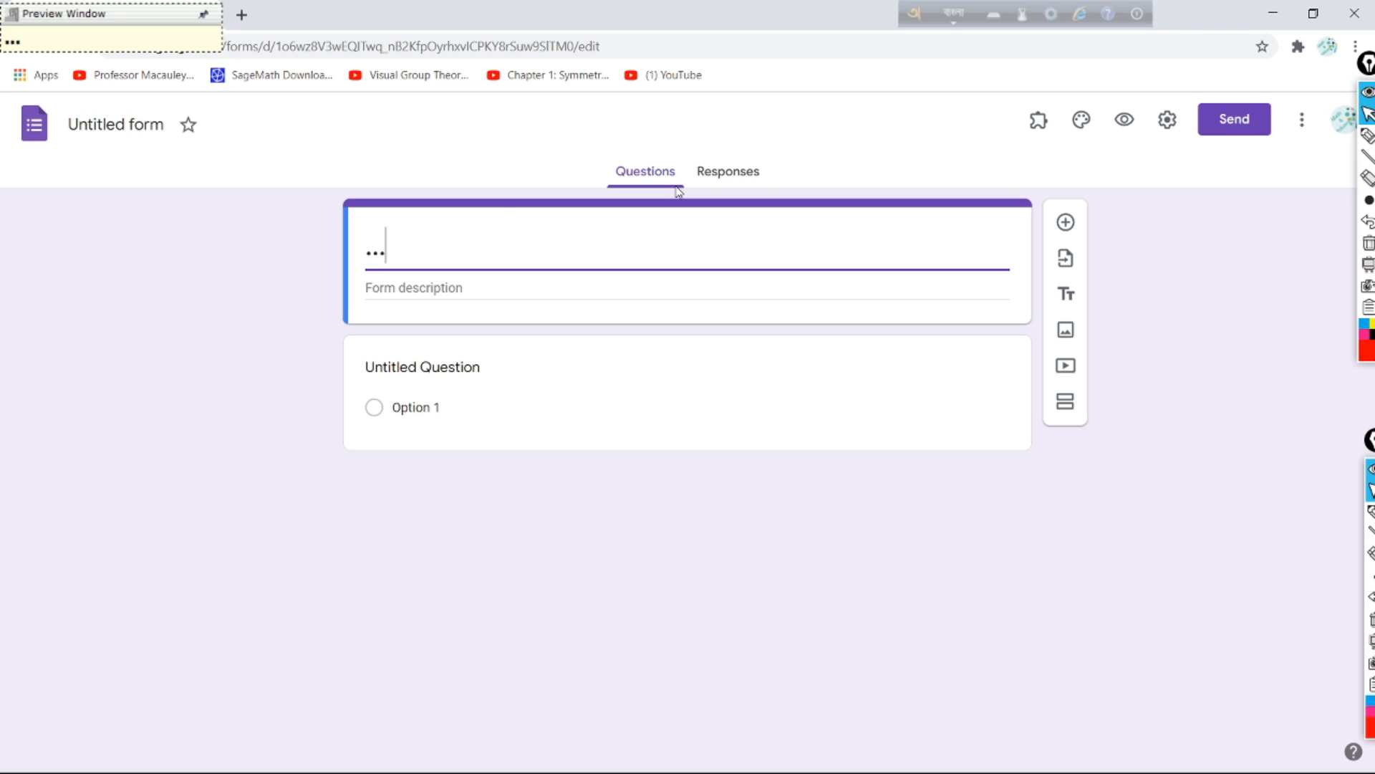
{"action": "type", "text": "kole"}
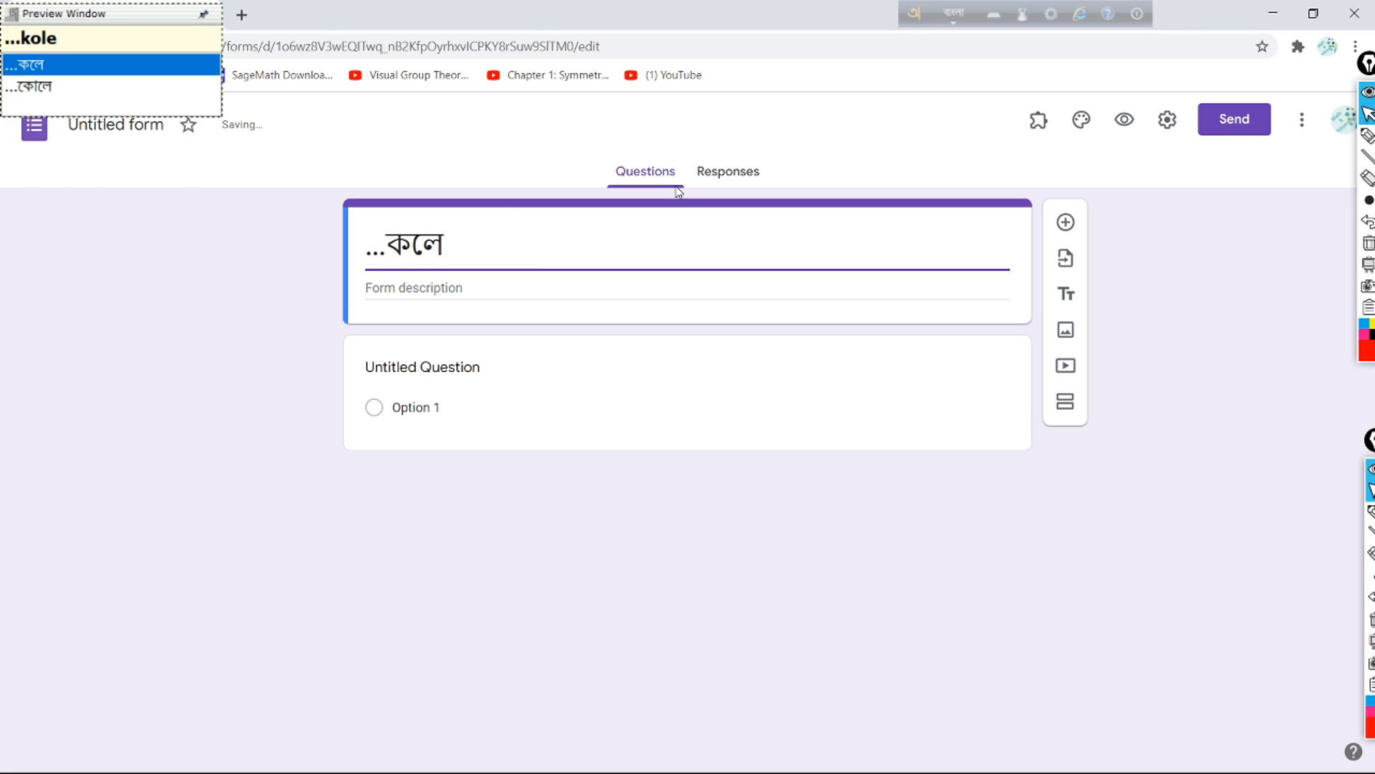
{"action": "type", "text": "j"}
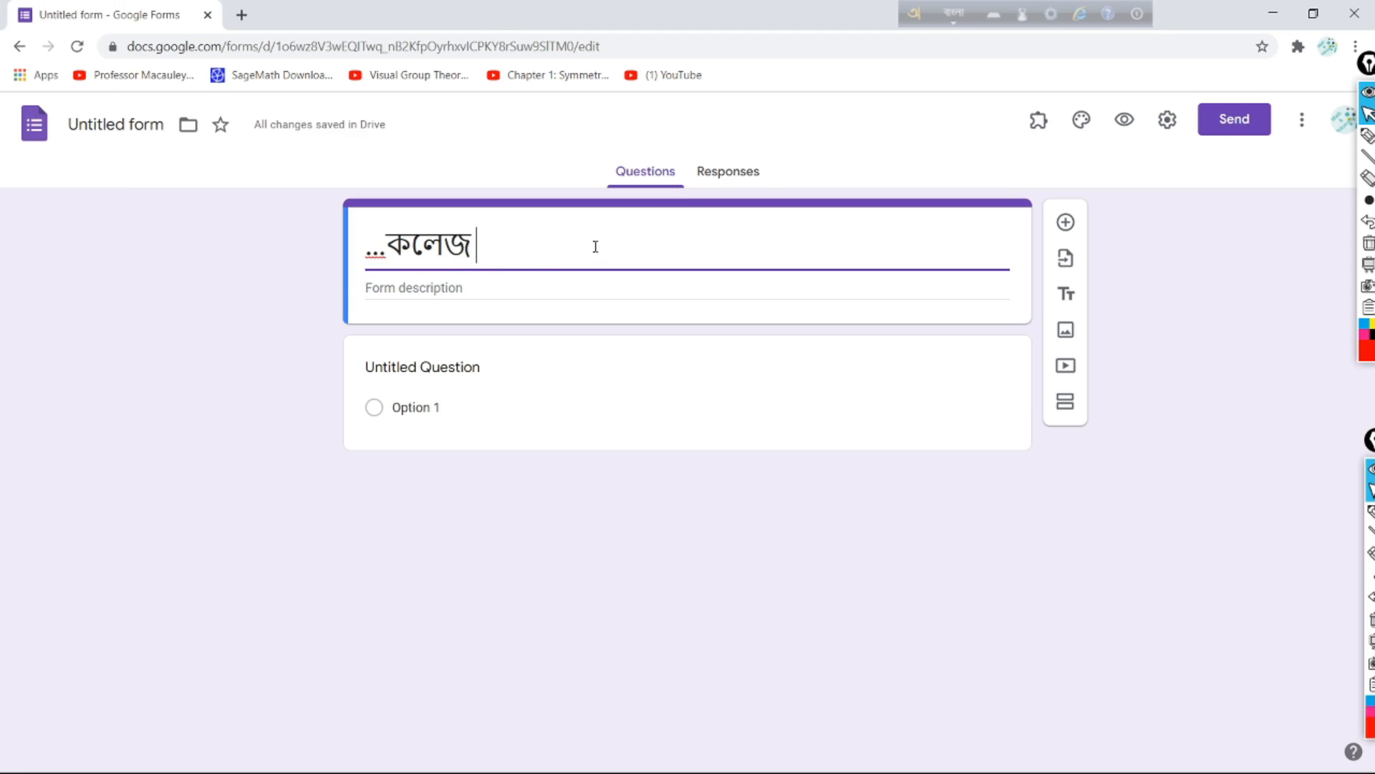
{"action": "left_click", "coordinate": [487, 278]}
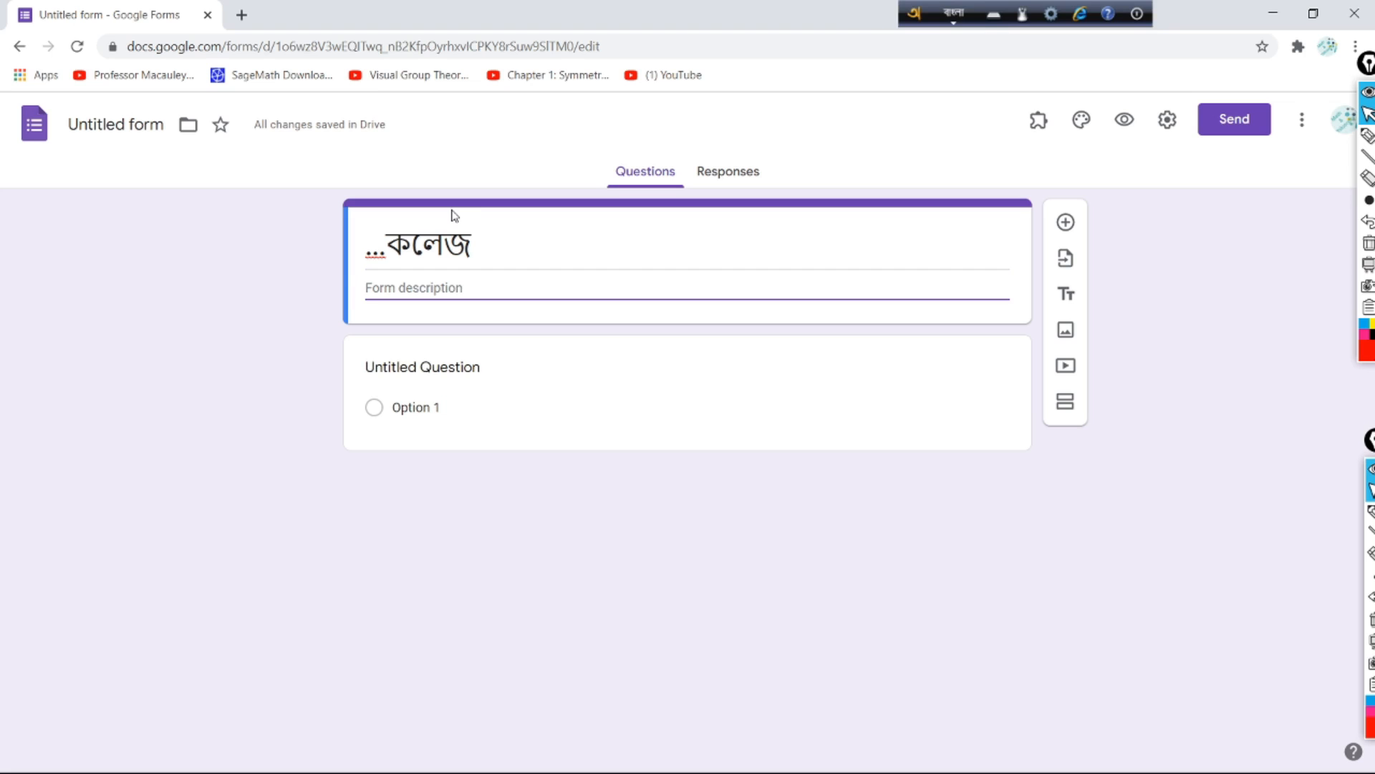
{"action": "type", "text": "dorrshon bi"}
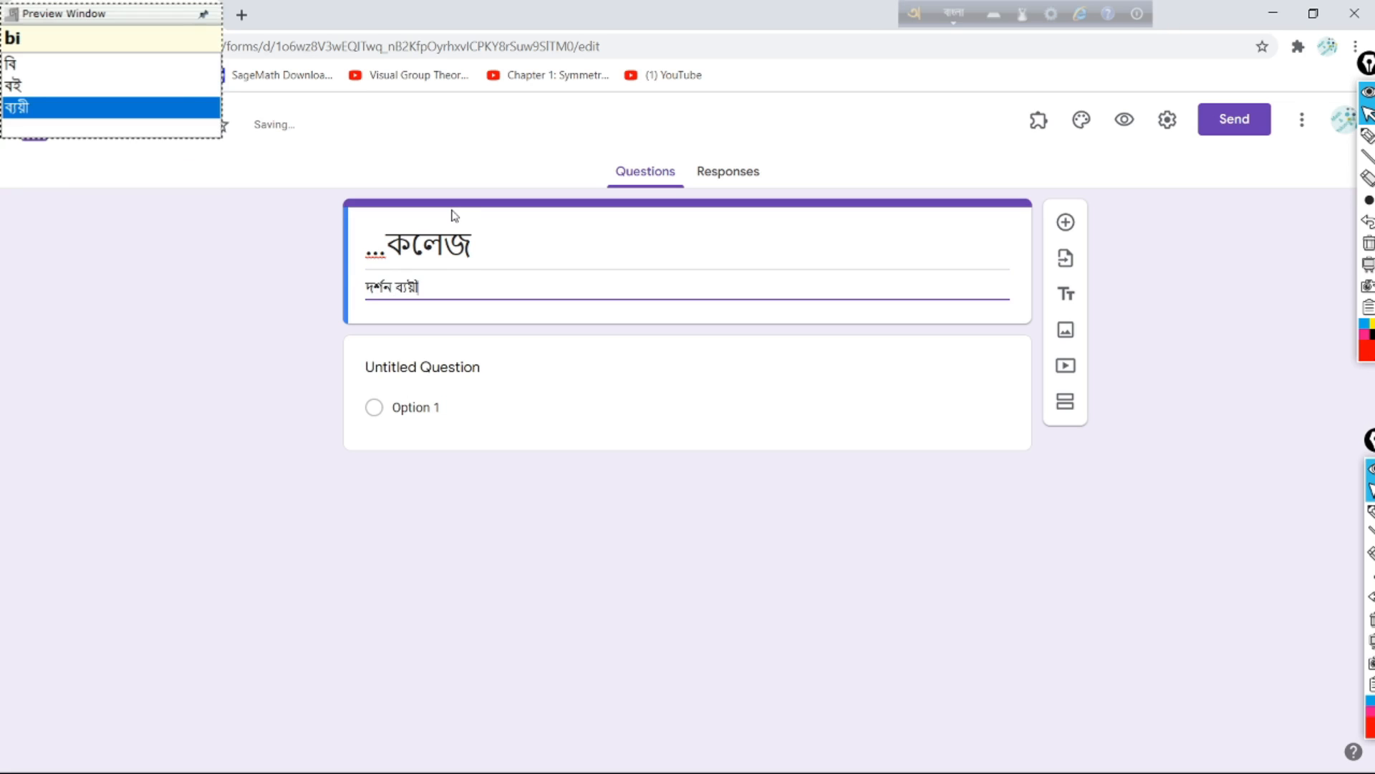
{"action": "type", "text": "vag"}
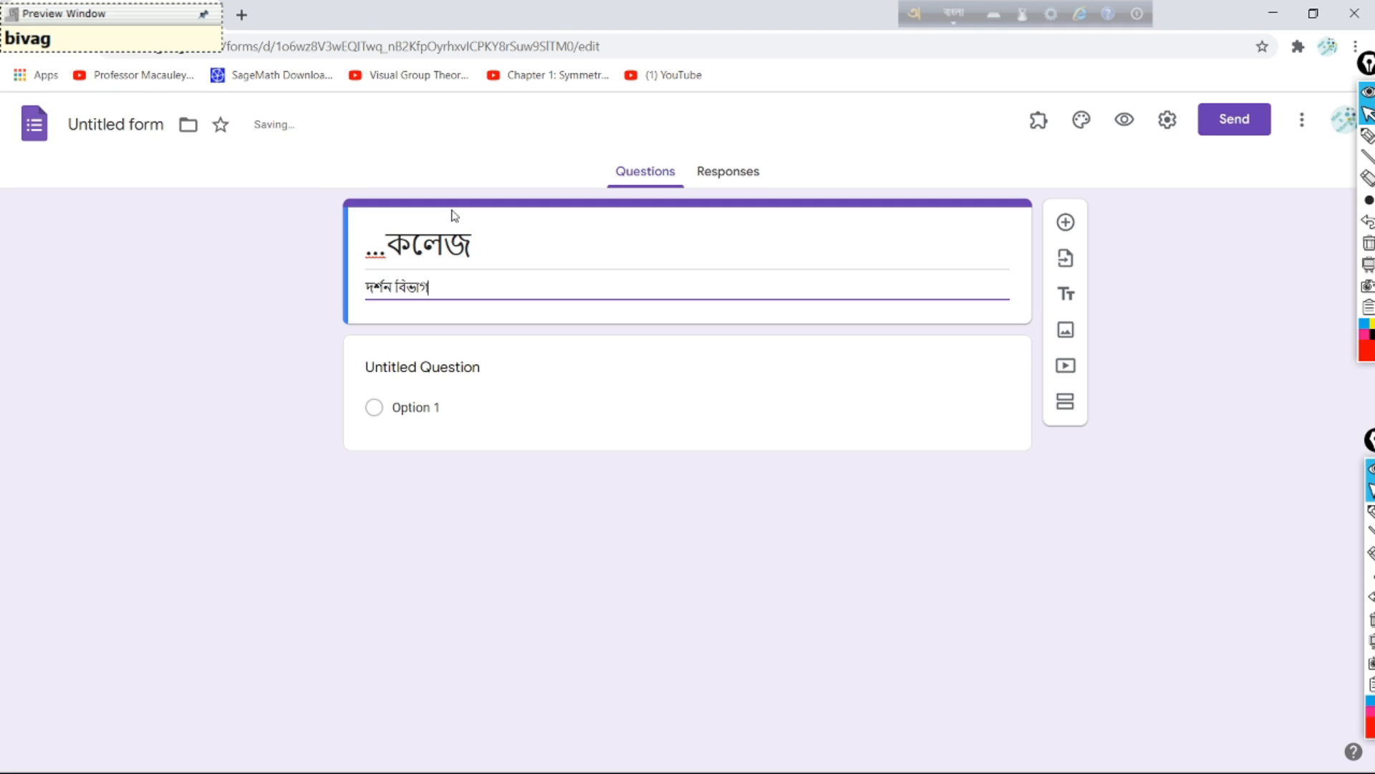
{"action": "key", "text": "Return"}
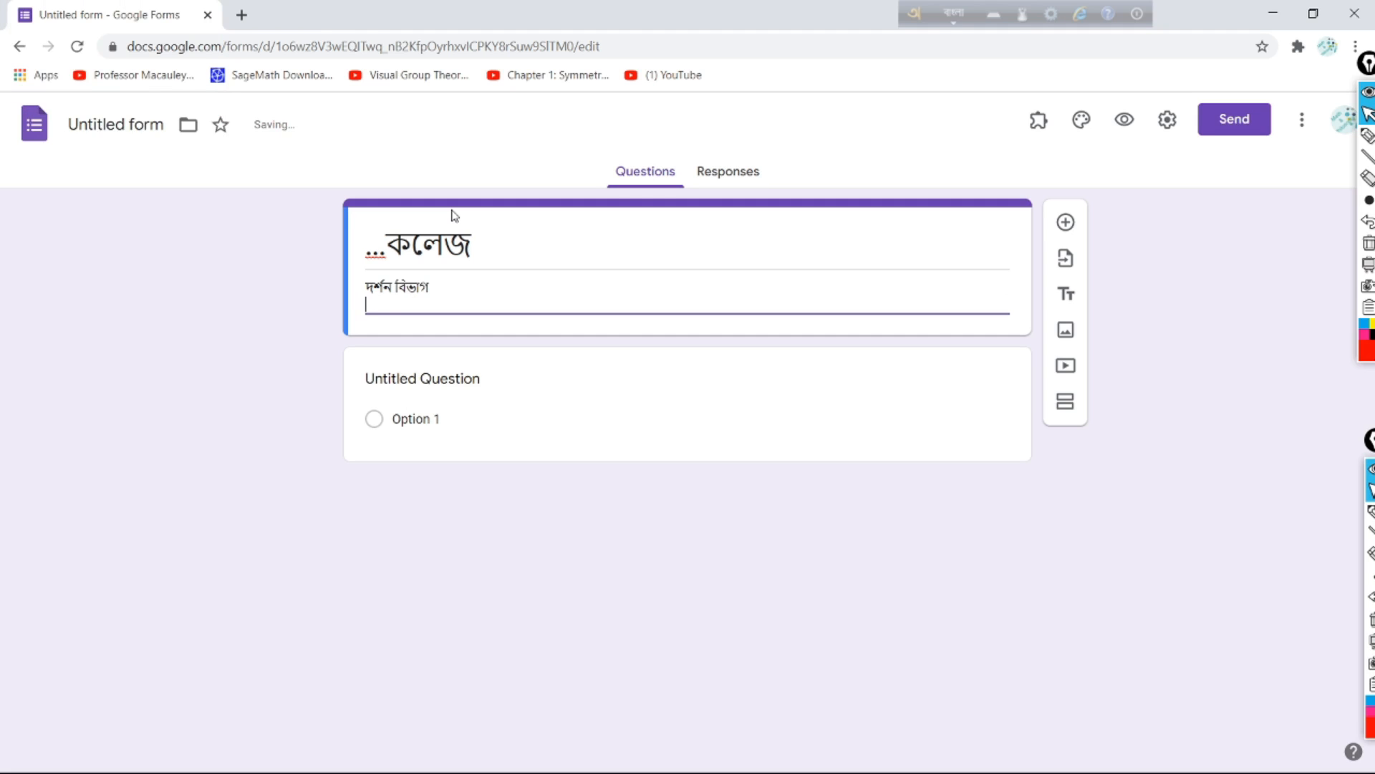
{"action": "type", "text": "biShoy:"}
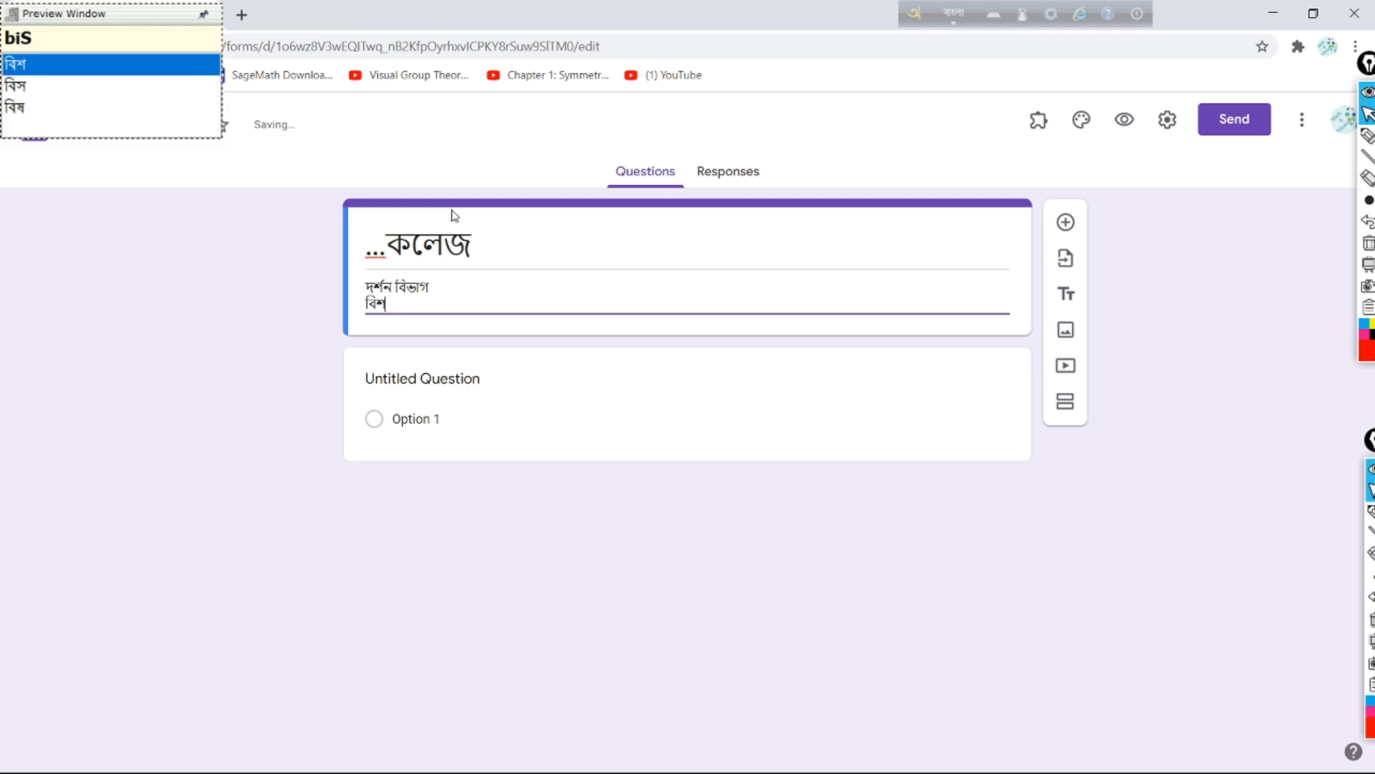
{"action": "key", "text": "Return"}
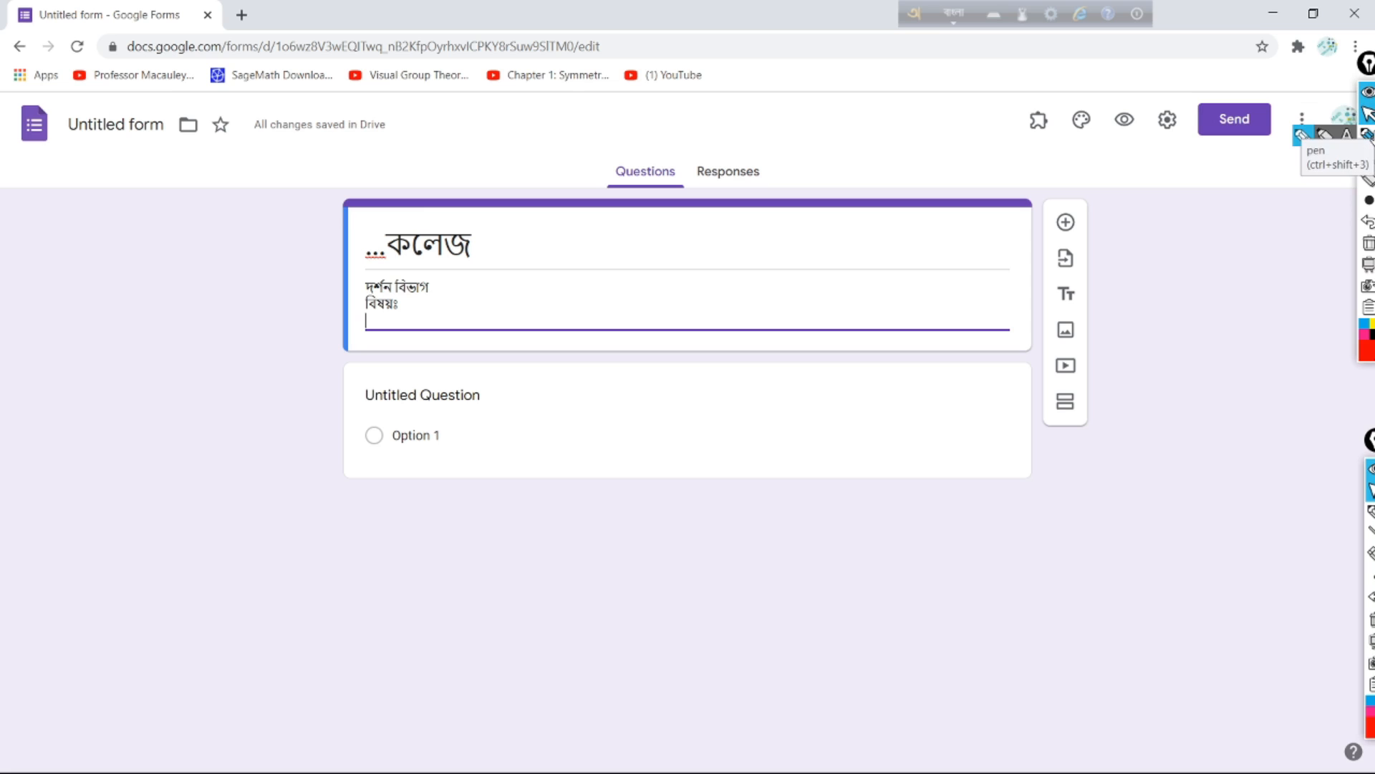
{"action": "left_click", "coordinate": [1369, 136]}
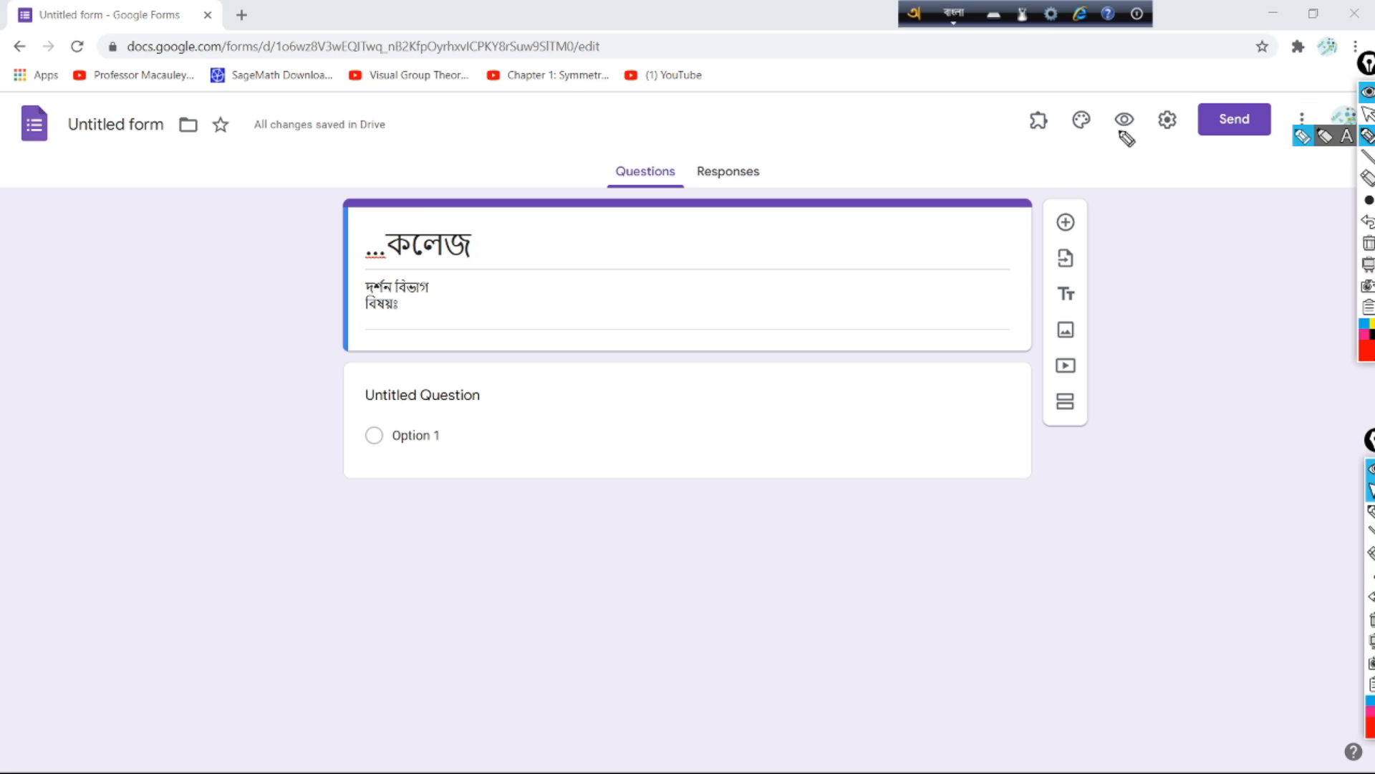
{"action": "mouse_move", "coordinate": [1053, 167]}
{"action": "left_mouse_down"}
{"action": "mouse_move", "coordinate": [1002, 276]}
{"action": "mouse_move", "coordinate": [1006, 474]}
{"action": "mouse_move", "coordinate": [1145, 401]}
{"action": "mouse_move", "coordinate": [1134, 242]}
{"action": "mouse_move", "coordinate": [1053, 166]}
{"action": "left_mouse_up"}
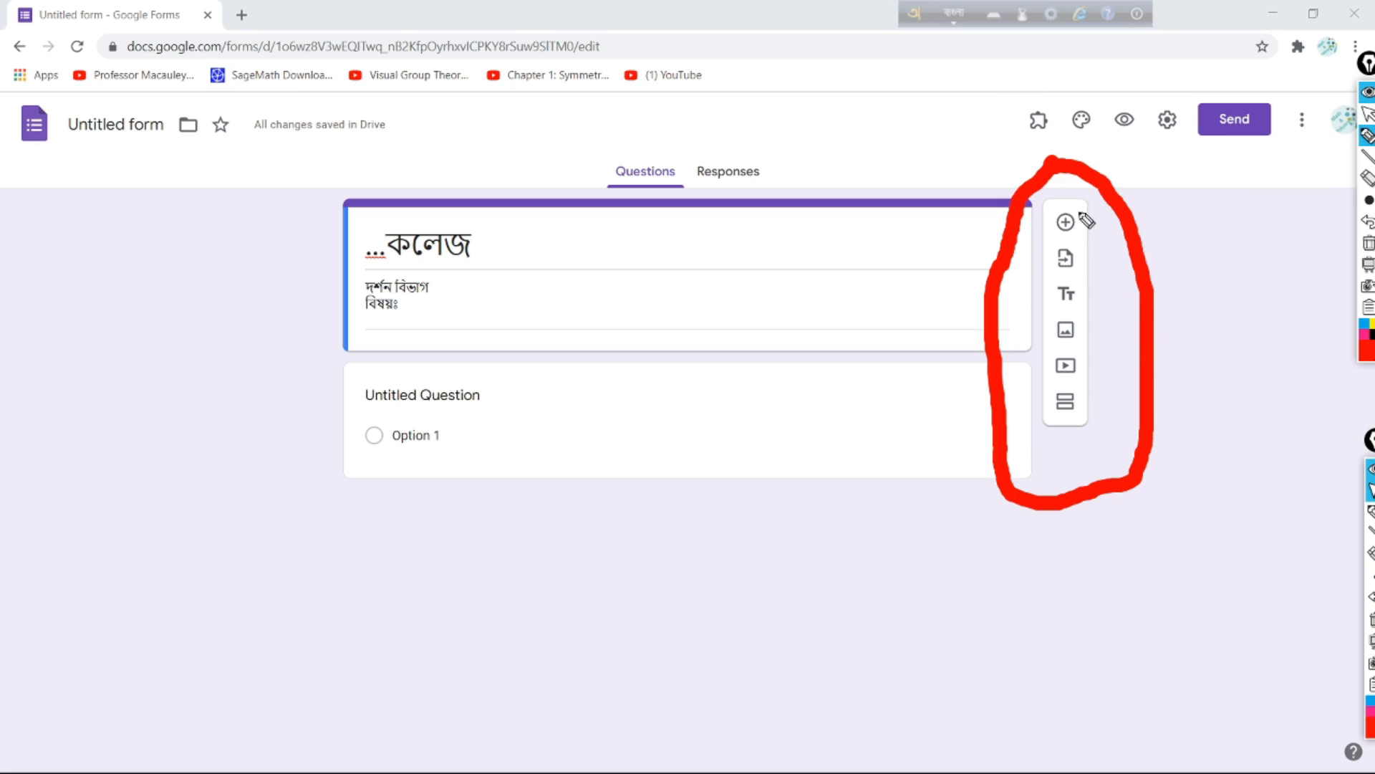
Step: Insert a blank multiple-choice question right below the '...কলেজ' header, with Bengali input on
{"action": "left_click", "coordinate": [1368, 113]}
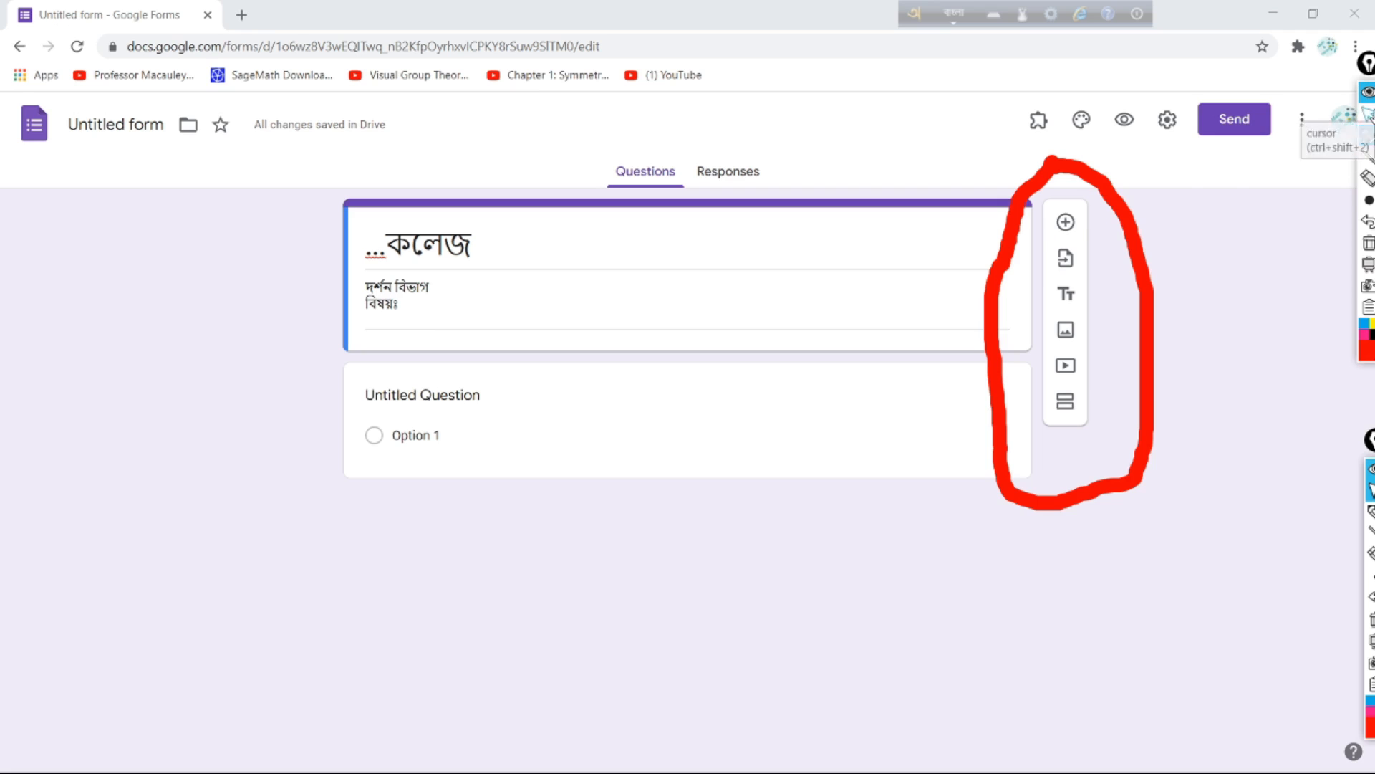
{"action": "mouse_move", "coordinate": [1367, 157]}
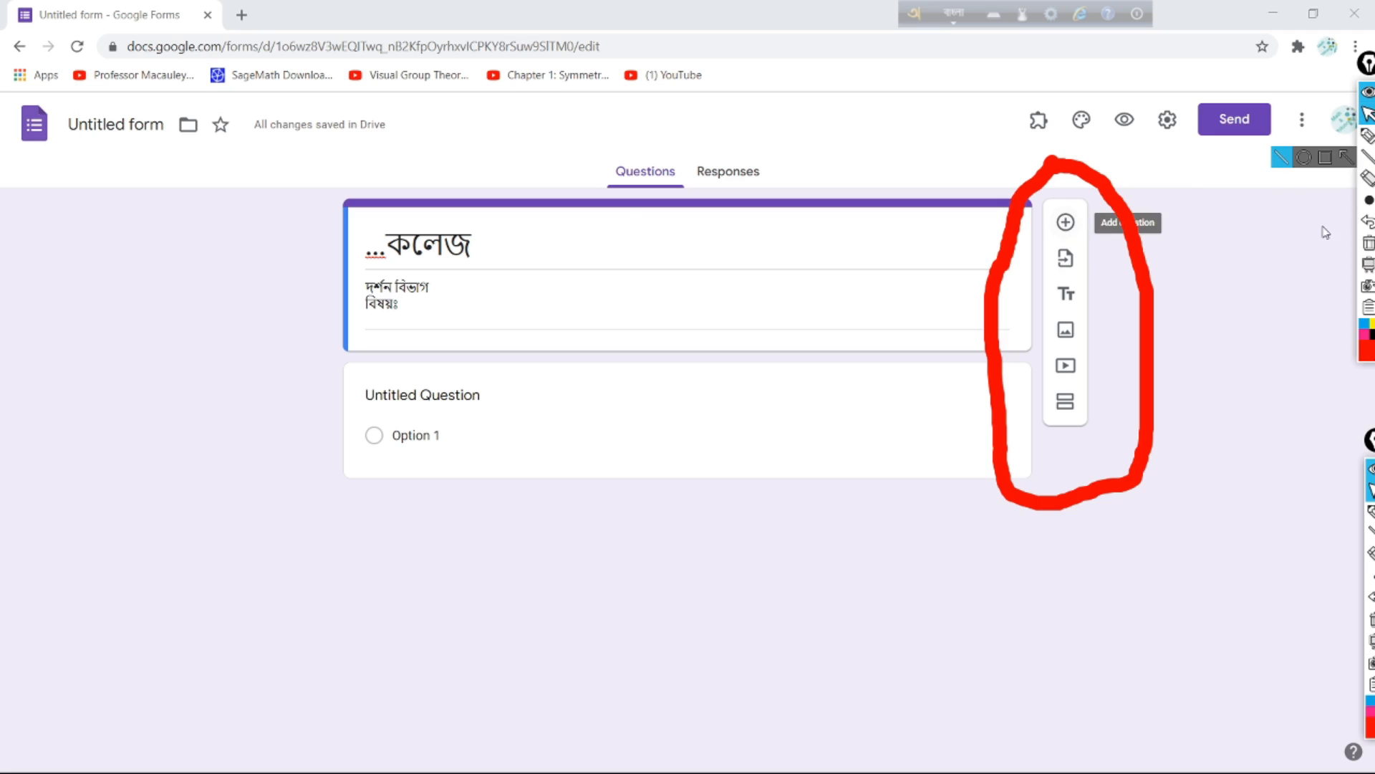
{"action": "left_click", "coordinate": [1367, 134]}
{"action": "mouse_move", "coordinate": [1032, 208]}
{"action": "left_mouse_down"}
{"action": "mouse_move", "coordinate": [1108, 270]}
{"action": "mouse_move", "coordinate": [1049, 164]}
{"action": "left_mouse_up"}
{"action": "key", "text": "F12"}
{"action": "left_click", "coordinate": [1368, 113]}
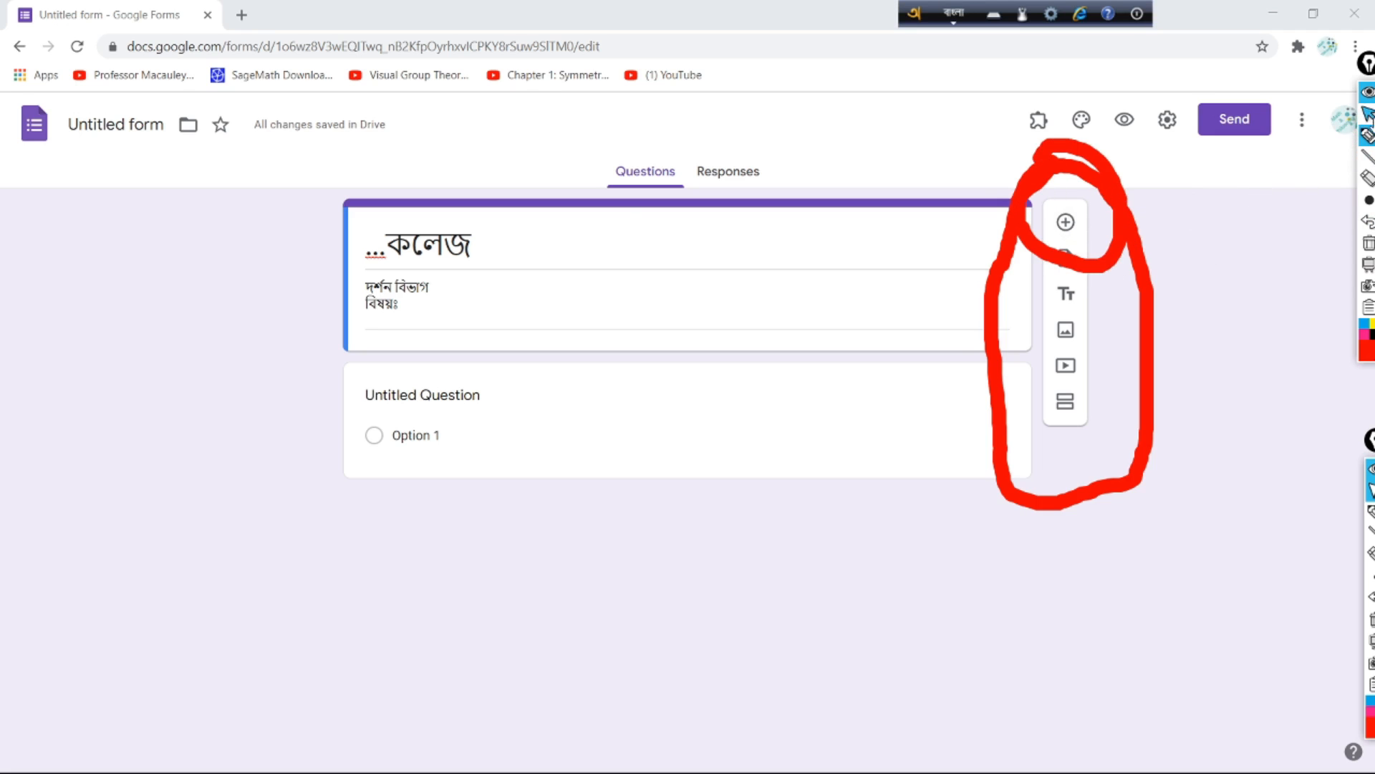
{"action": "left_click", "coordinate": [1066, 223]}
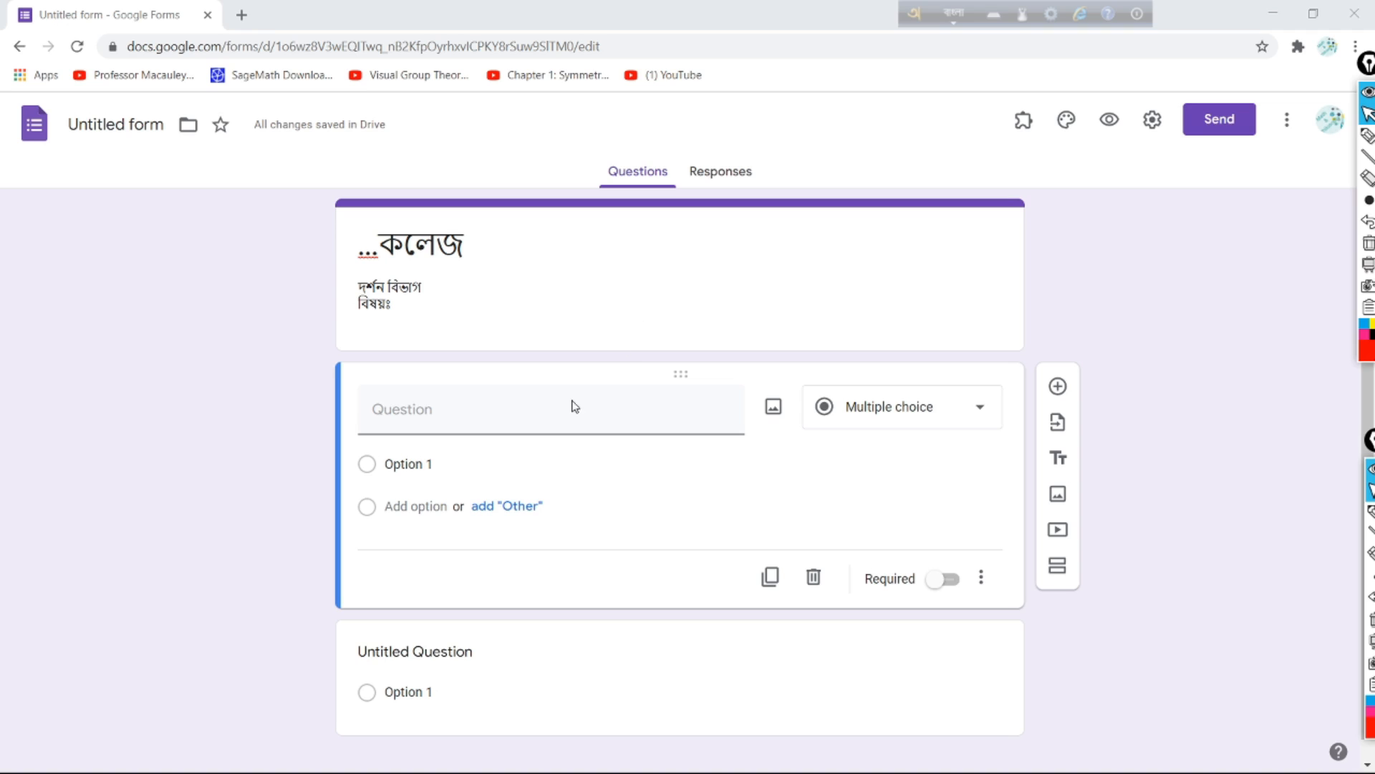
Step: Title the new question 'নামঃ' and set its type to Short answer
{"action": "left_click", "coordinate": [543, 407]}
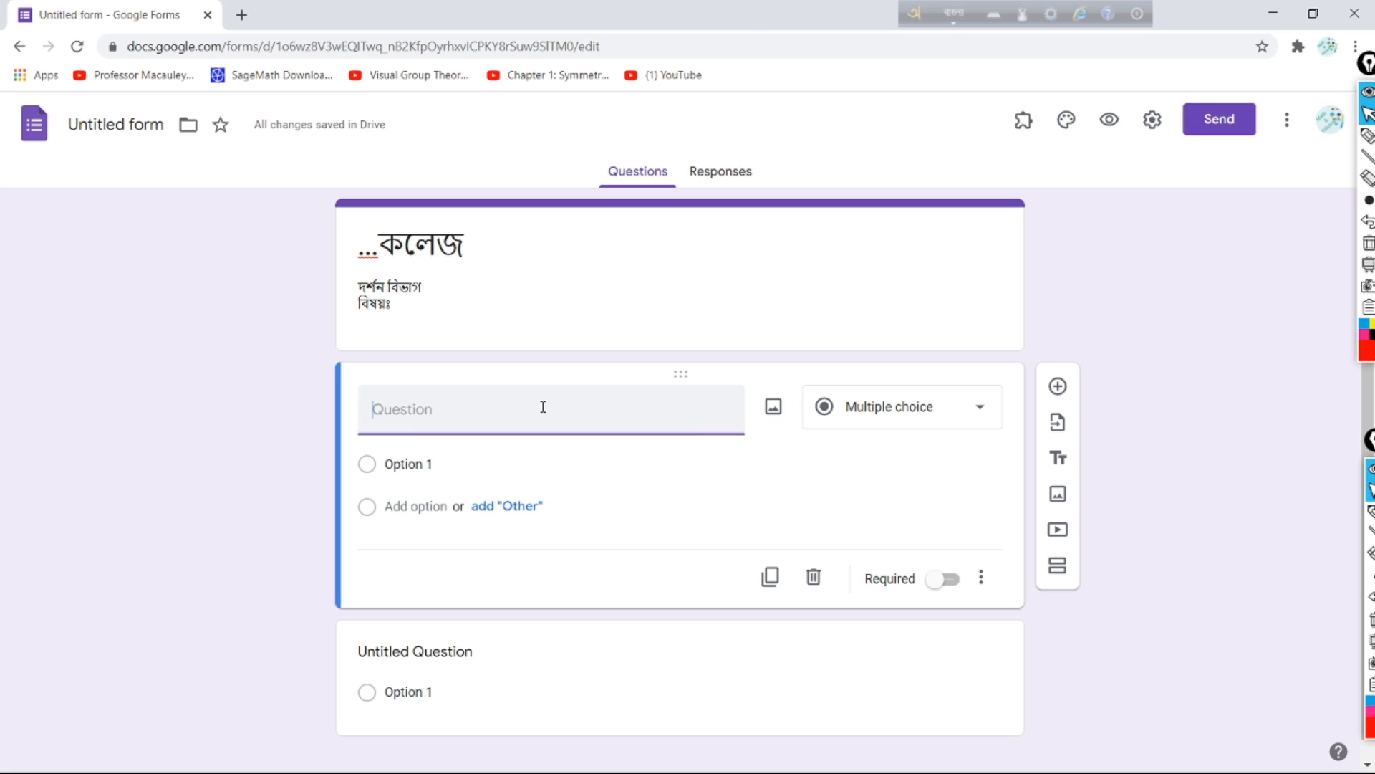
{"action": "type", "text": "নামঃ"}
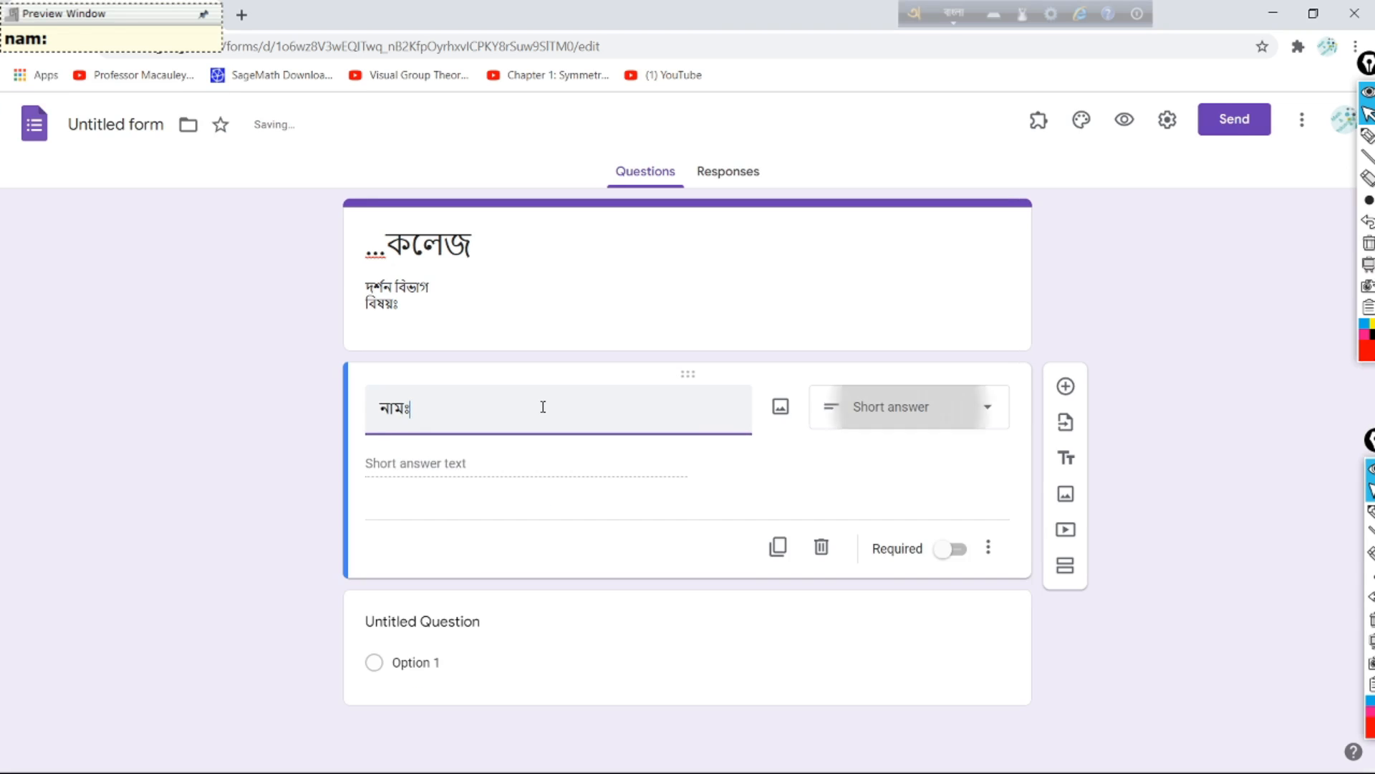
{"action": "left_click", "coordinate": [1368, 135]}
{"action": "mouse_move", "coordinate": [1011, 348]}
{"action": "left_mouse_down"}
{"action": "mouse_move", "coordinate": [866, 369]}
{"action": "mouse_move", "coordinate": [817, 419]}
{"action": "mouse_move", "coordinate": [972, 474]}
{"action": "mouse_move", "coordinate": [1021, 353]}
{"action": "mouse_move", "coordinate": [983, 351]}
{"action": "left_mouse_up"}
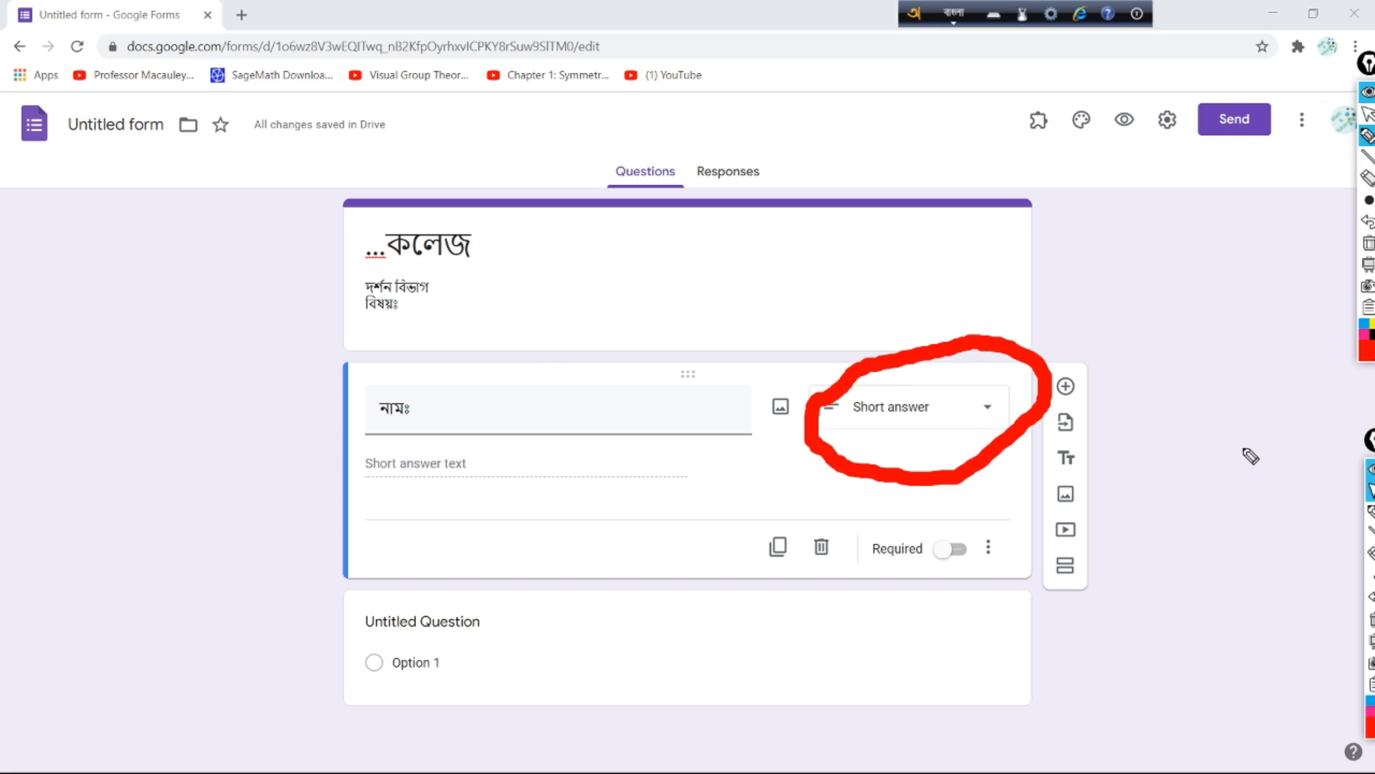
{"action": "left_click", "coordinate": [992, 411]}
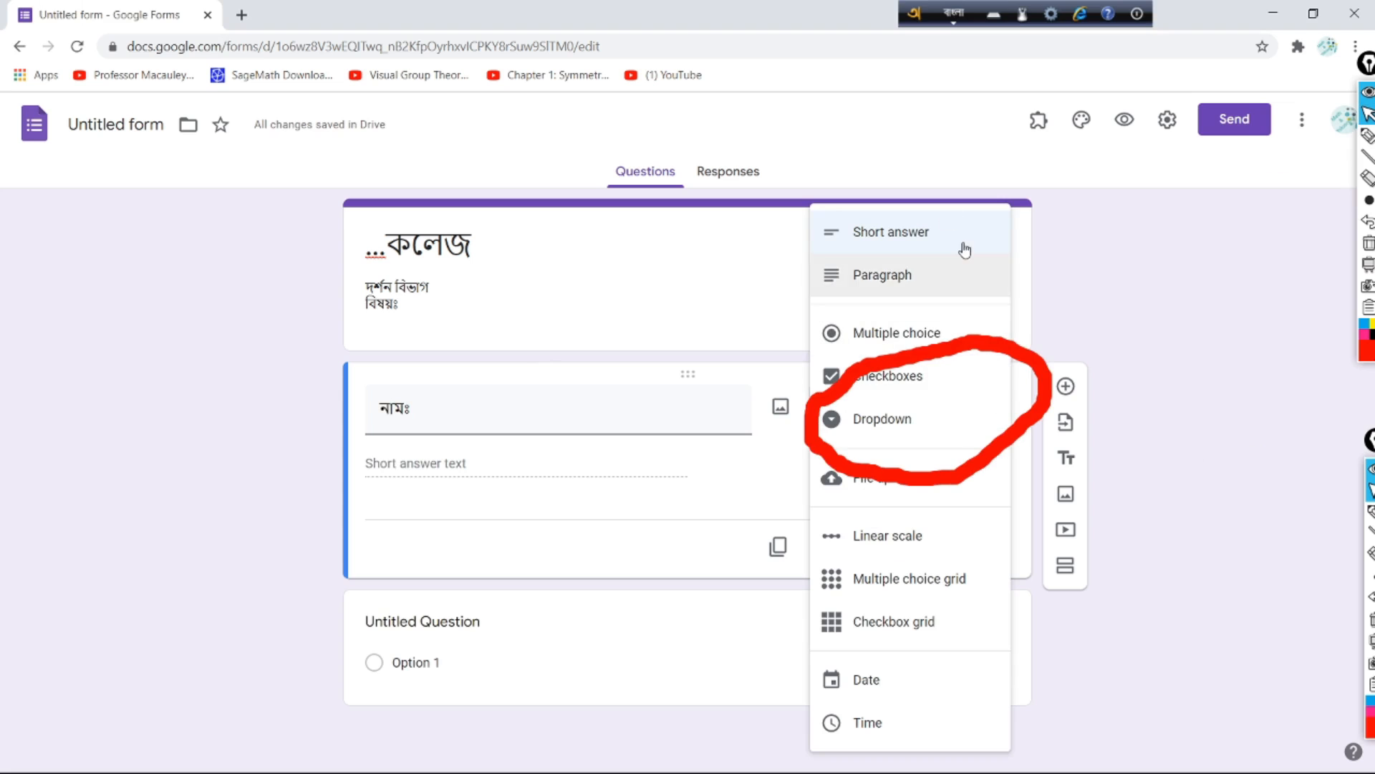
{"action": "left_click", "coordinate": [1367, 135]}
{"action": "mouse_move", "coordinate": [924, 204]}
{"action": "left_mouse_down"}
{"action": "mouse_move", "coordinate": [1006, 236]}
{"action": "mouse_move", "coordinate": [934, 200]}
{"action": "mouse_move", "coordinate": [819, 217]}
{"action": "mouse_move", "coordinate": [812, 237]}
{"action": "left_mouse_up"}
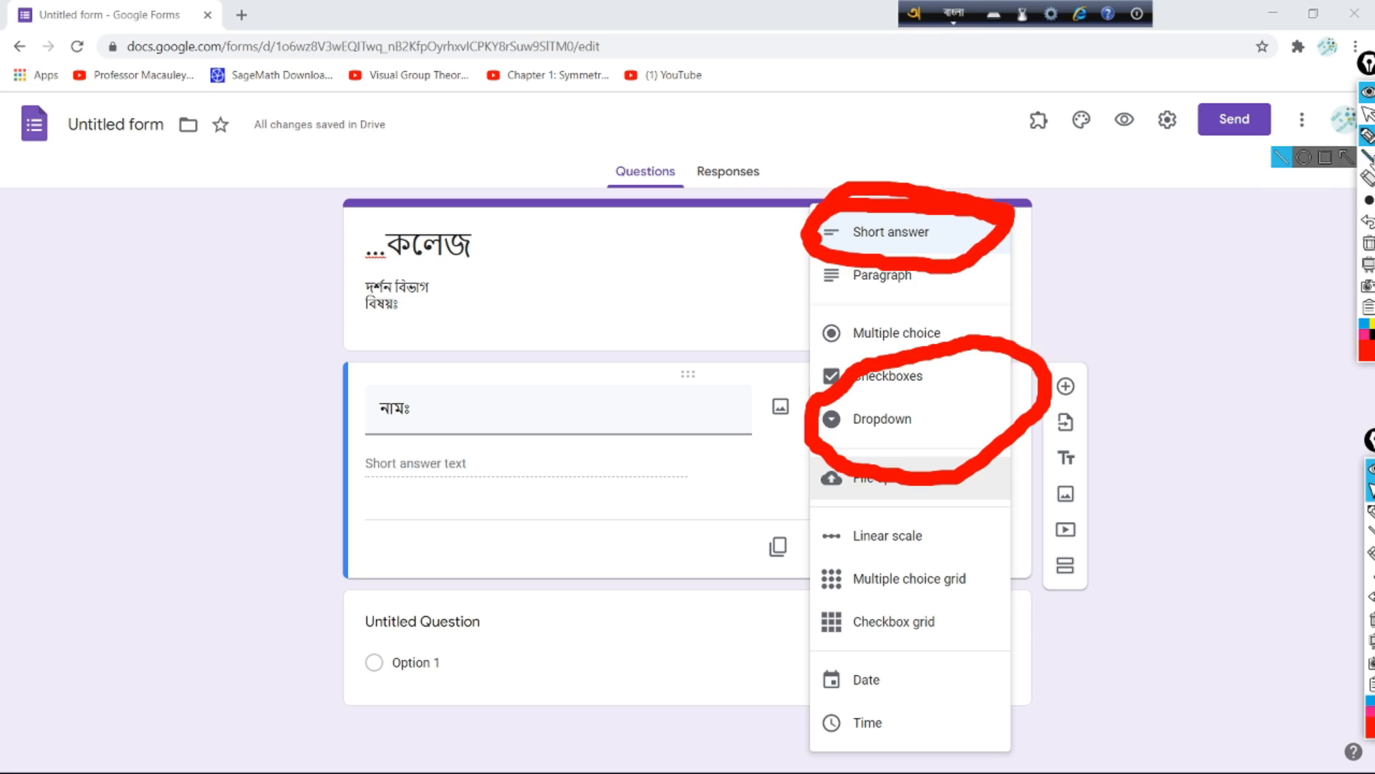
{"action": "left_click", "coordinate": [1368, 113]}
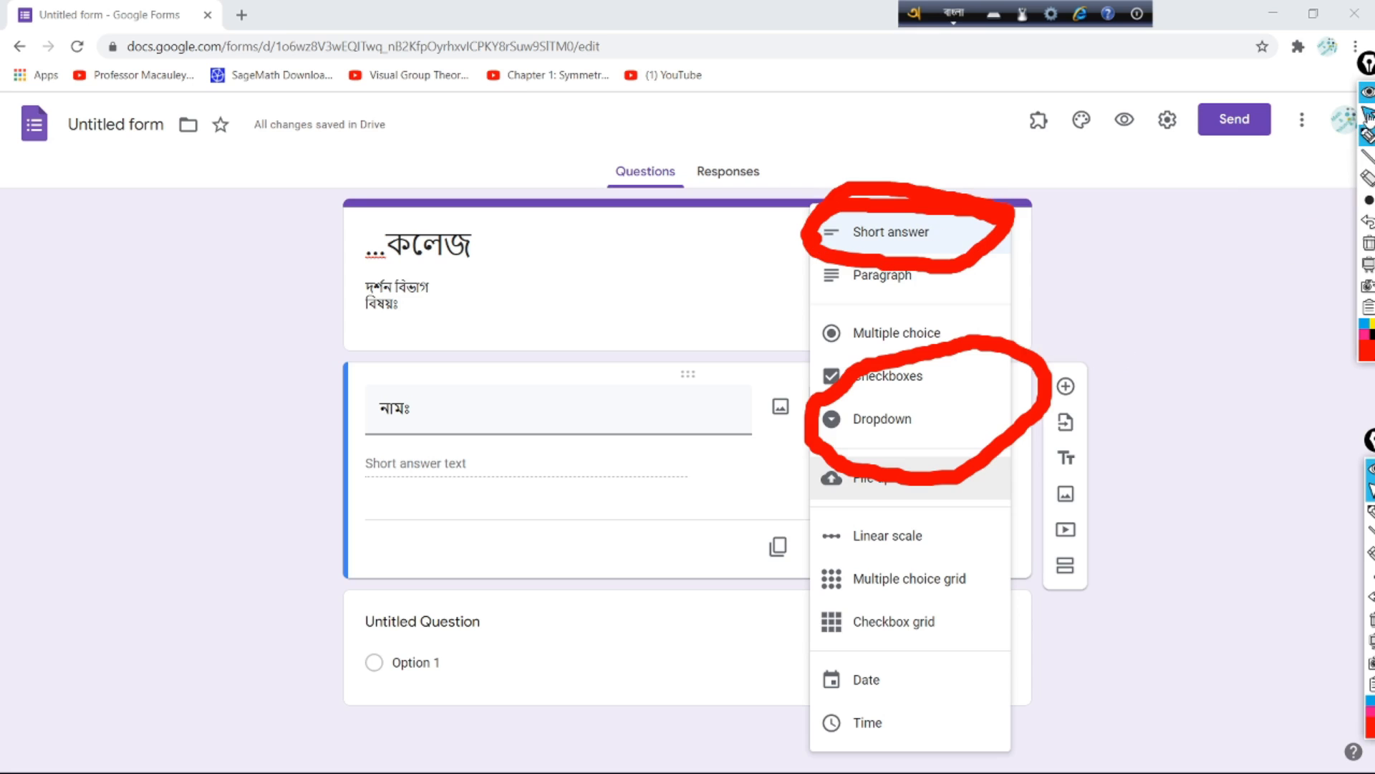
{"action": "left_click", "coordinate": [907, 235]}
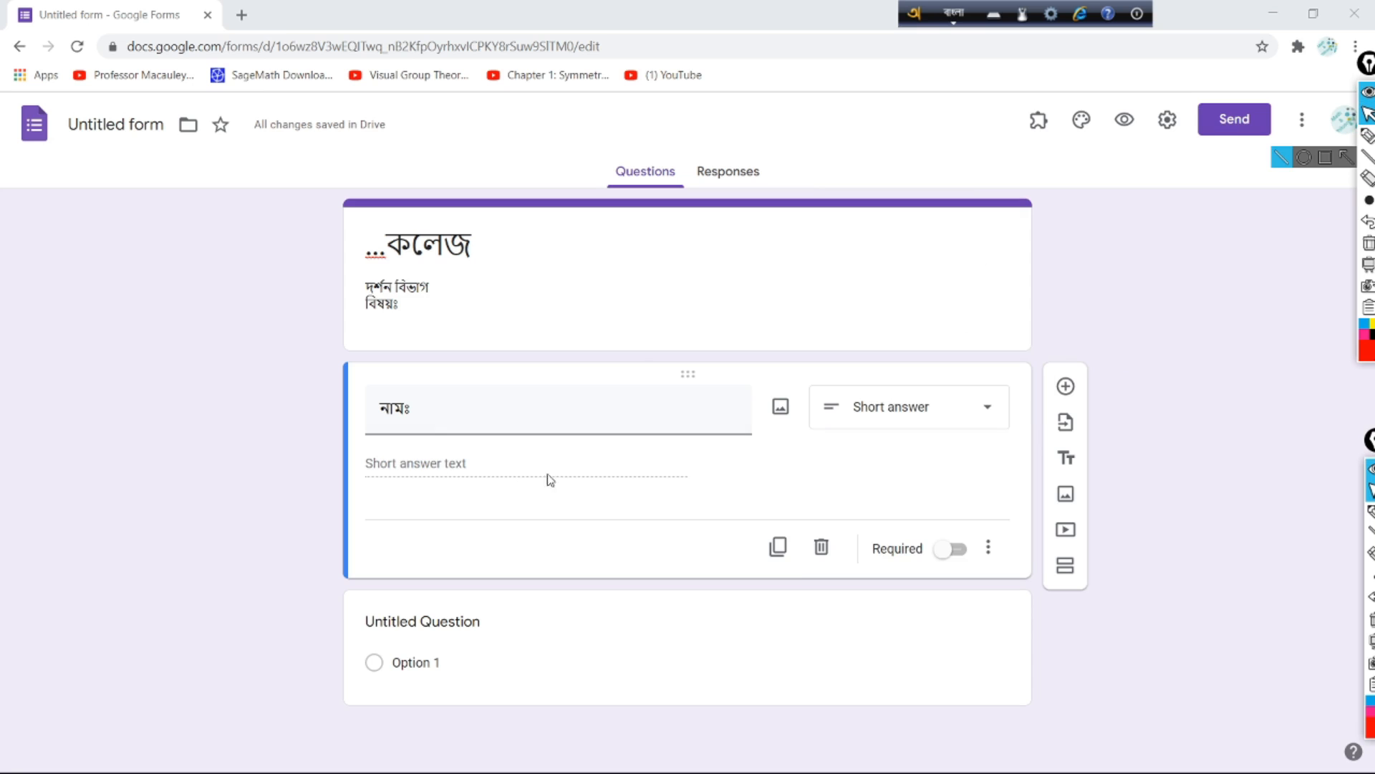
Step: Add a Short answer question titled 'রোলঃ' below 'নামঃ'
{"action": "left_click", "coordinate": [1066, 388]}
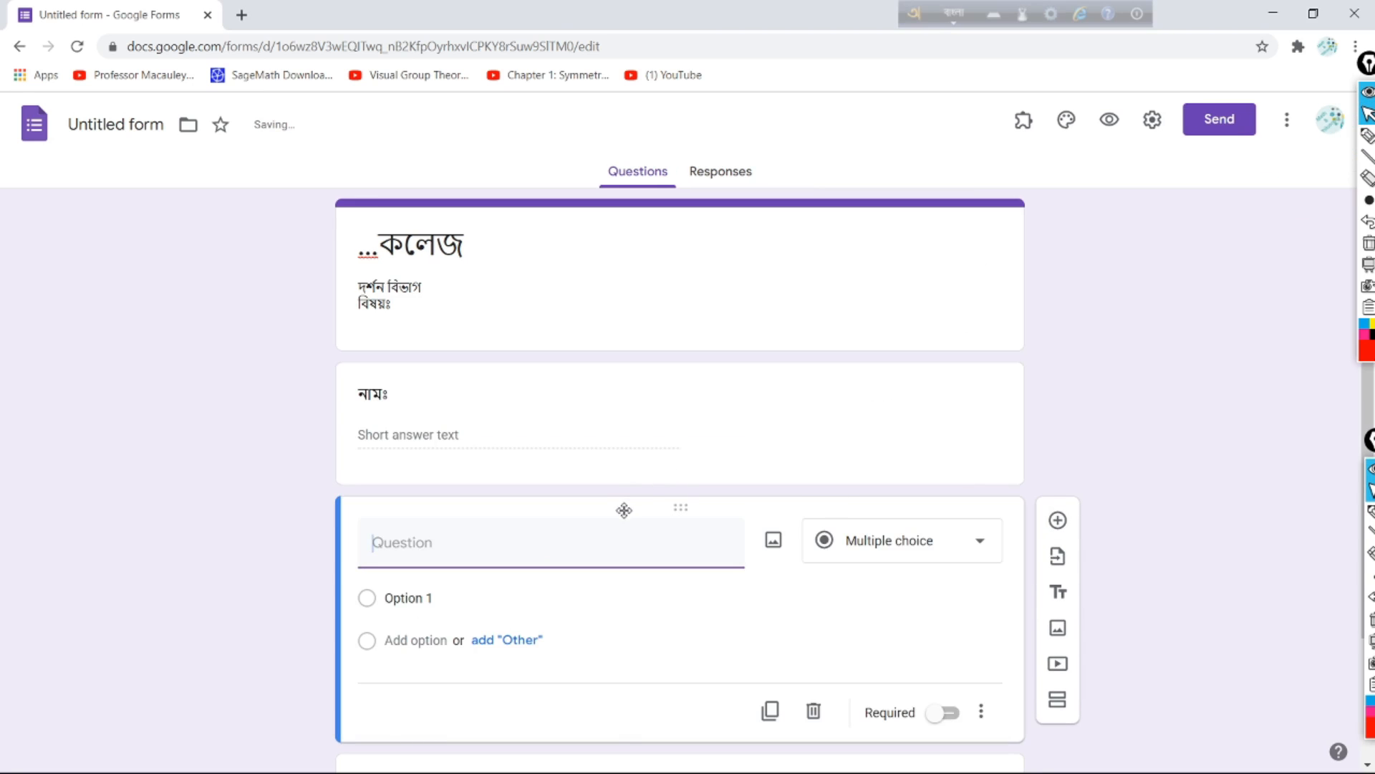
{"action": "type", "text": "rOl"}
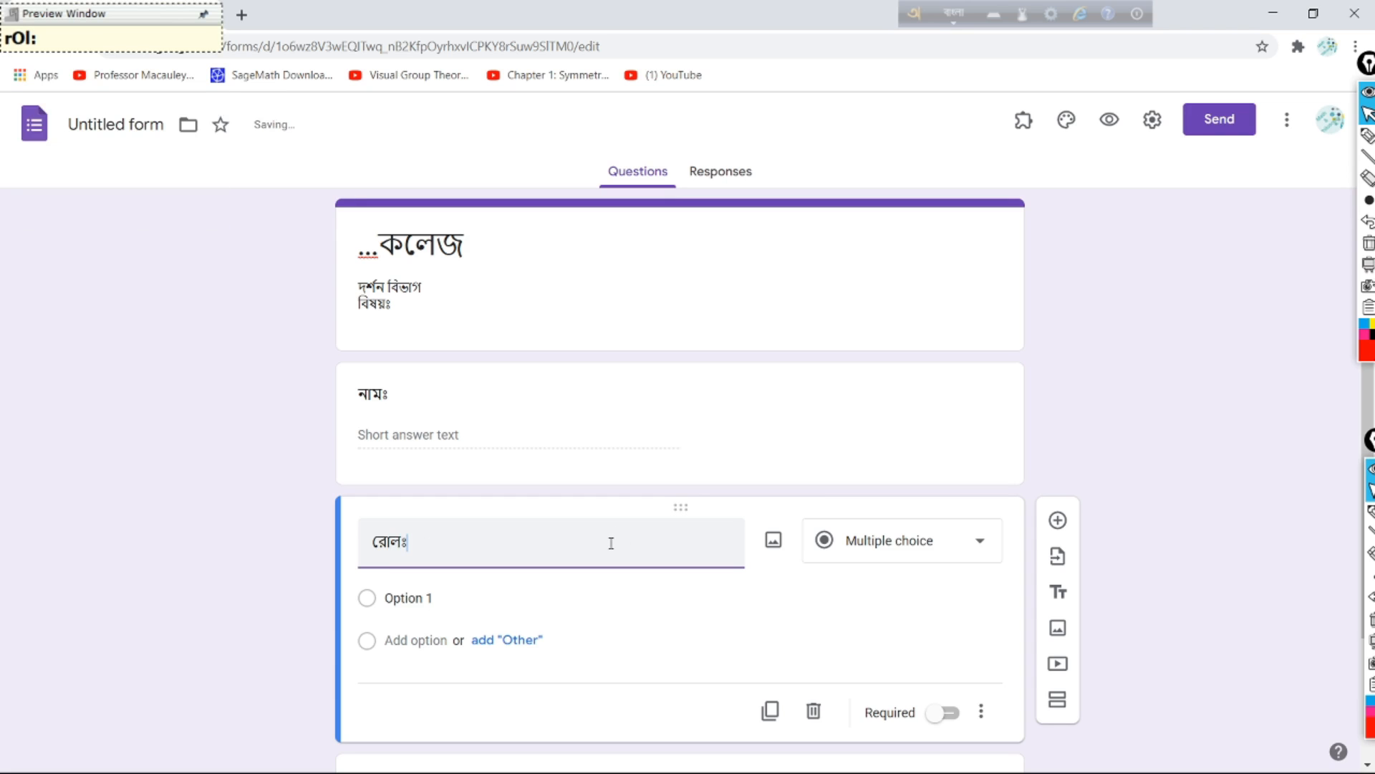
{"action": "left_click", "coordinate": [980, 542]}
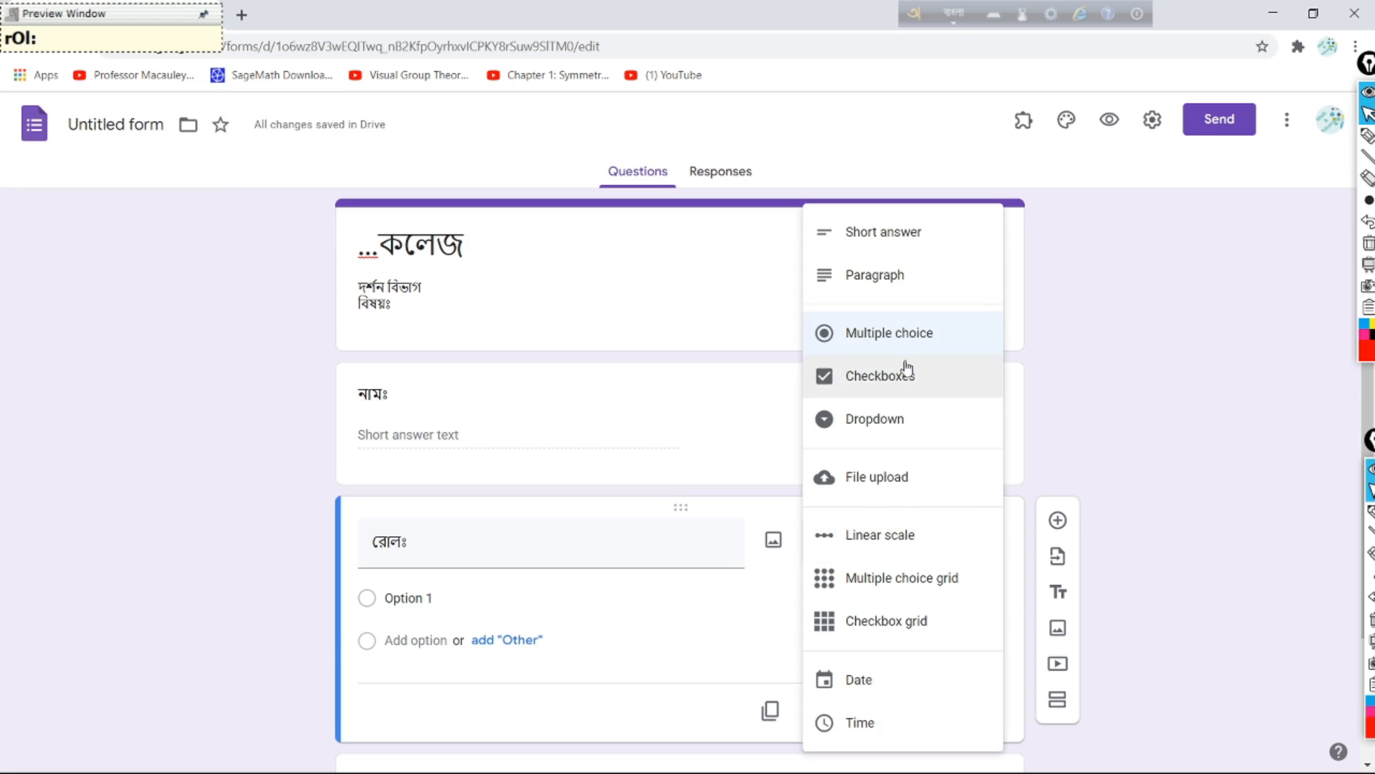
{"action": "left_click", "coordinate": [909, 247]}
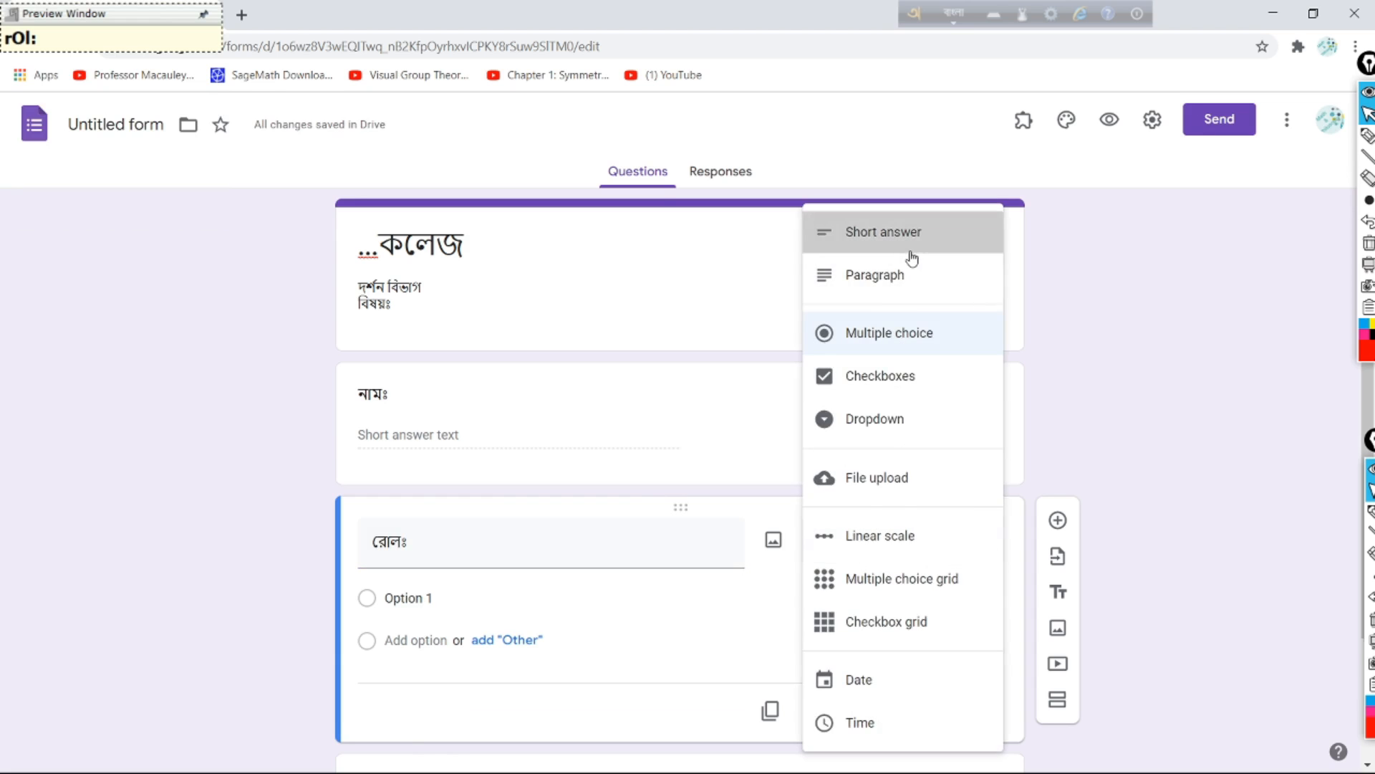
Step: Add a blank question under 'রোলঃ', delete it, then restore it with undo
{"action": "left_click", "coordinate": [1054, 525]}
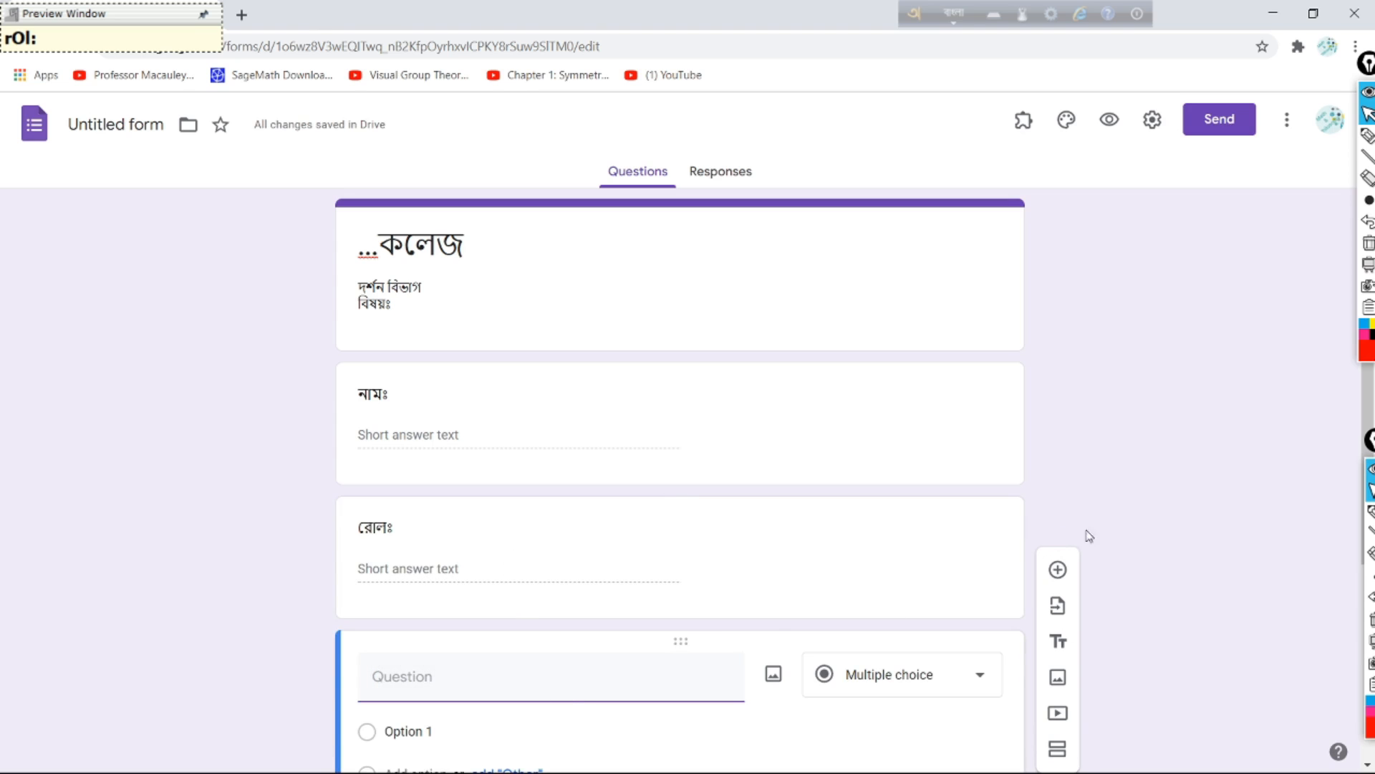
{"action": "scroll", "coordinate": [939, 466], "scroll_direction": "down", "scroll_amount": 3}
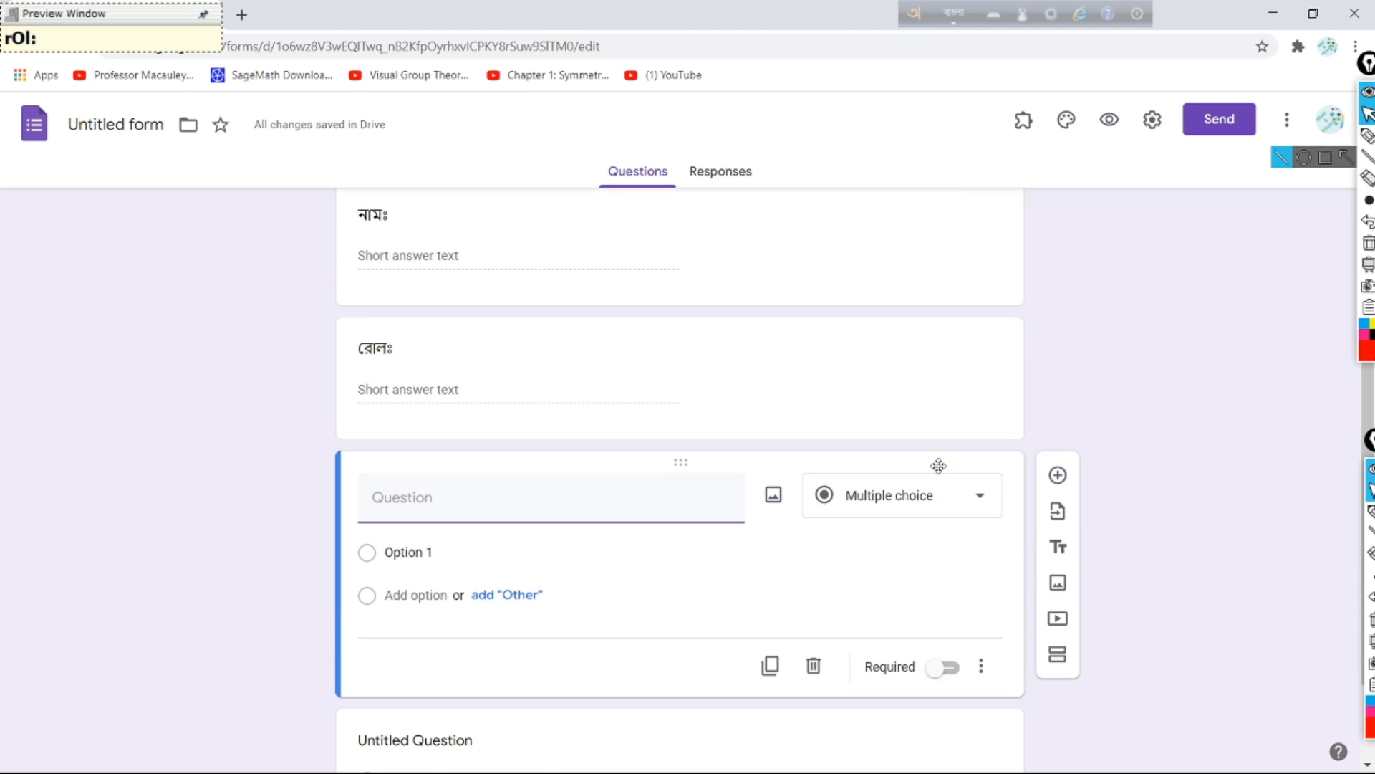
{"action": "left_click", "coordinate": [818, 674]}
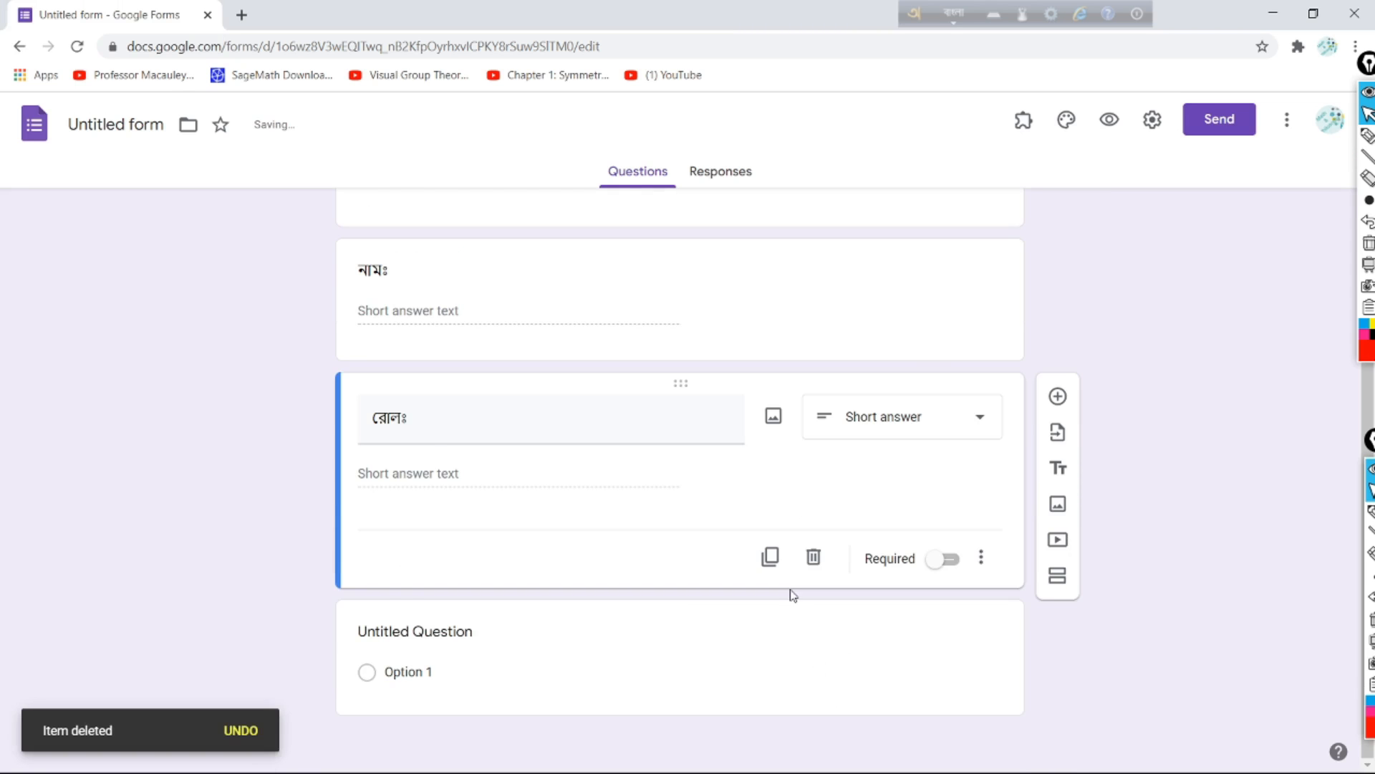
{"action": "key", "text": "ctrl+z"}
{"action": "right_click", "coordinate": [790, 591]}
{"action": "left_click", "coordinate": [1093, 350]}
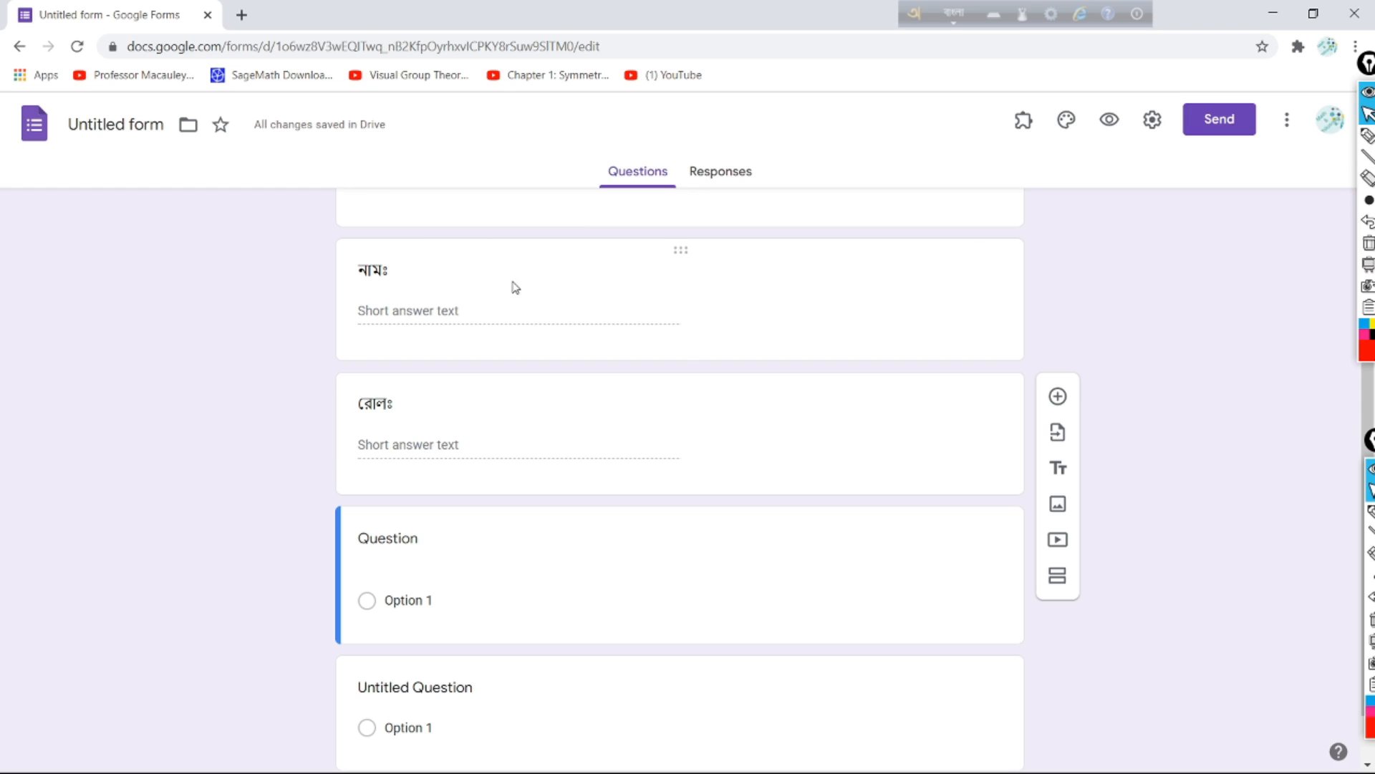
Step: Make the 'নামঃ' question required
{"action": "left_click", "coordinate": [569, 280]}
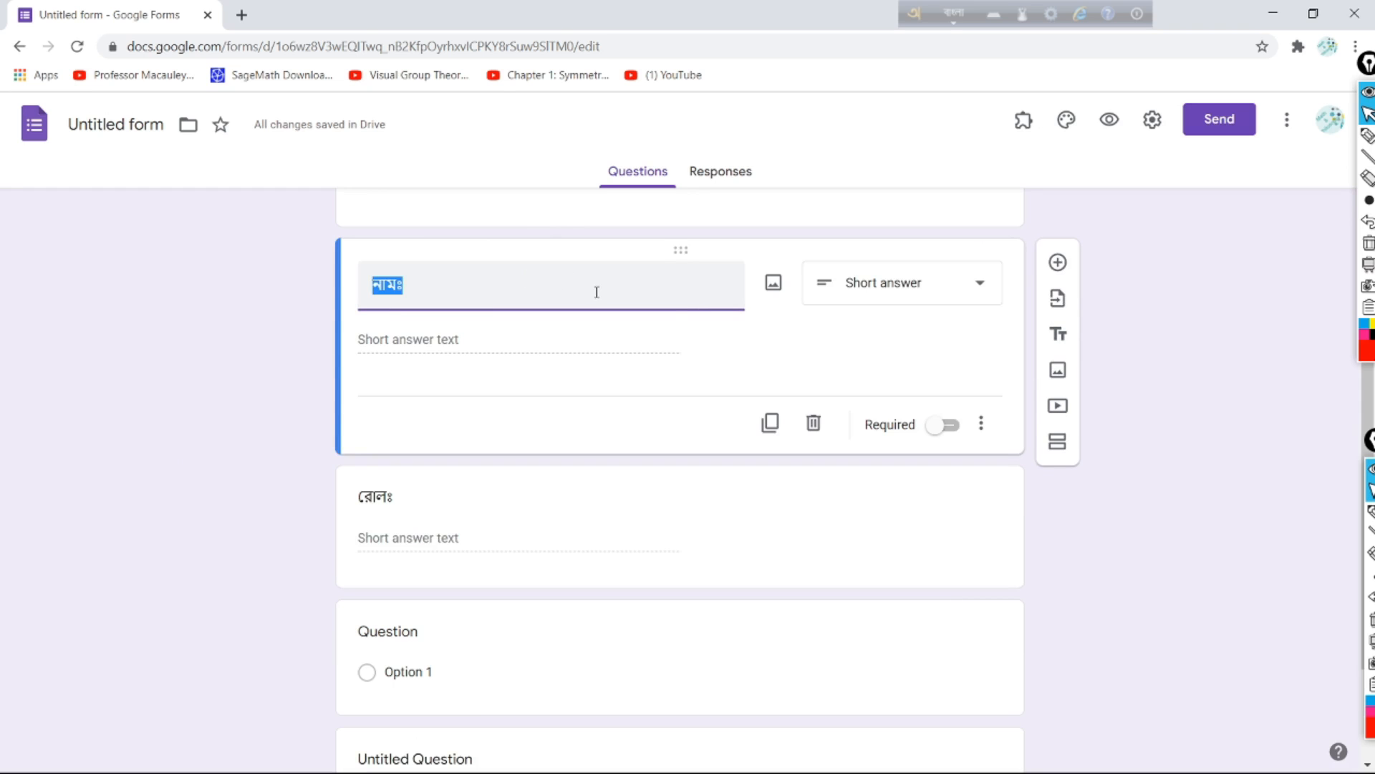
{"action": "left_click", "coordinate": [423, 336]}
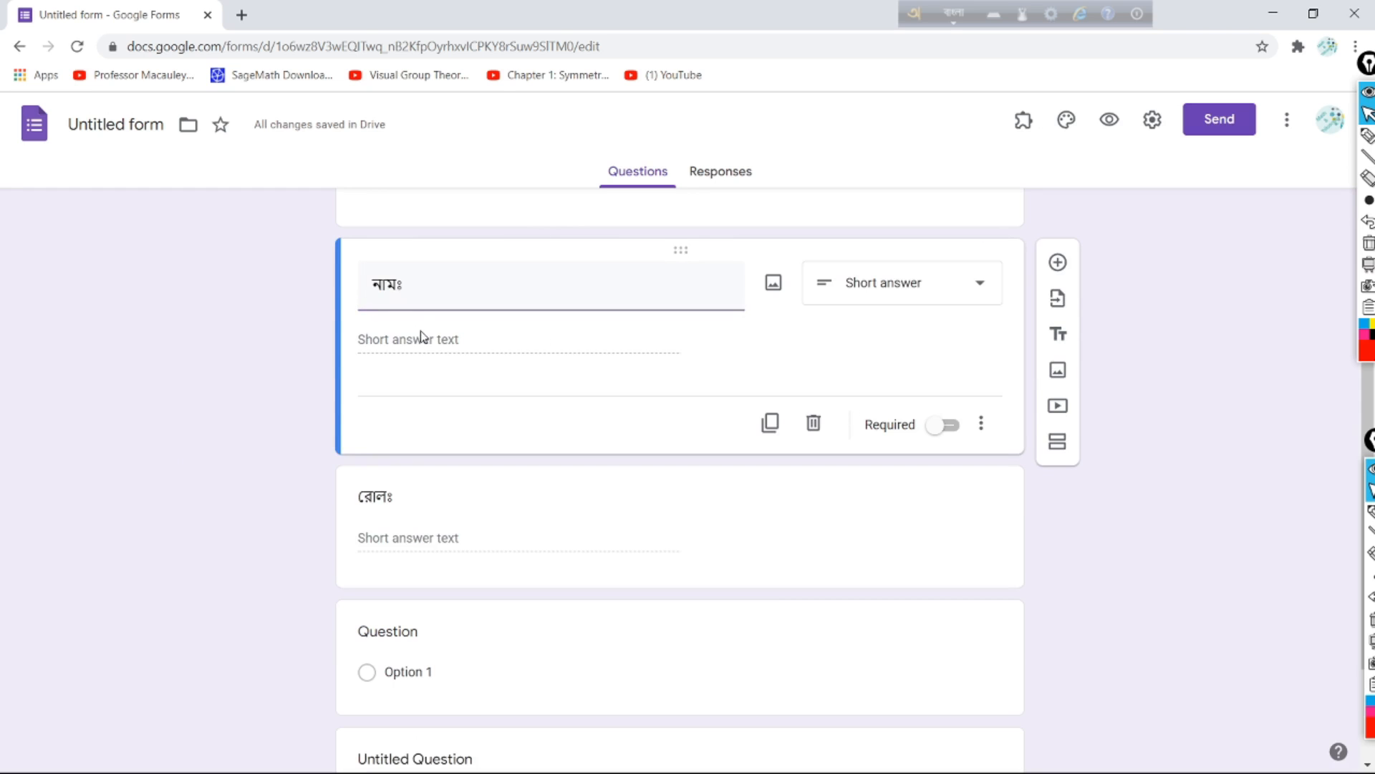
{"action": "mouse_move", "coordinate": [836, 434]}
{"action": "left_mouse_down"}
{"action": "mouse_move", "coordinate": [863, 381]}
{"action": "mouse_move", "coordinate": [824, 439]}
{"action": "mouse_move", "coordinate": [866, 446]}
{"action": "left_mouse_up"}
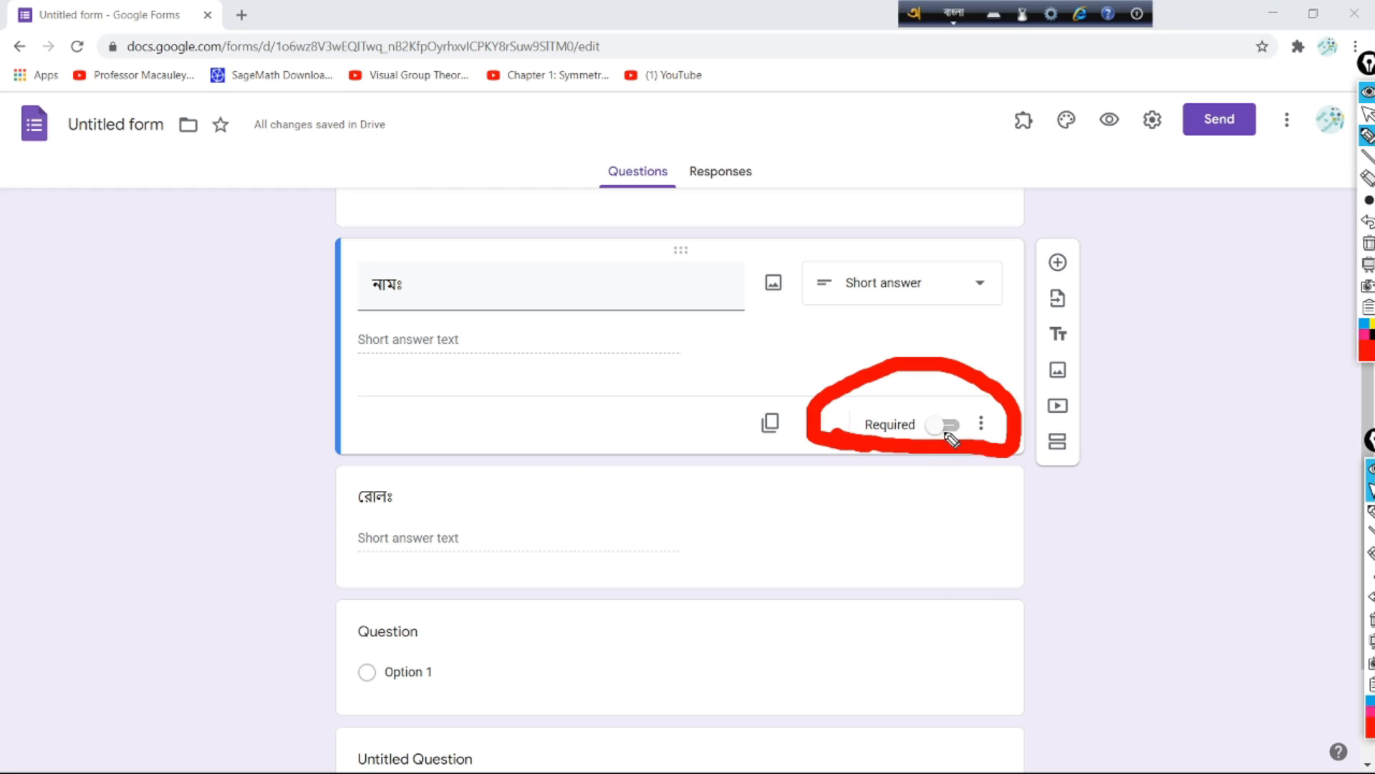
{"action": "left_click", "coordinate": [1367, 135]}
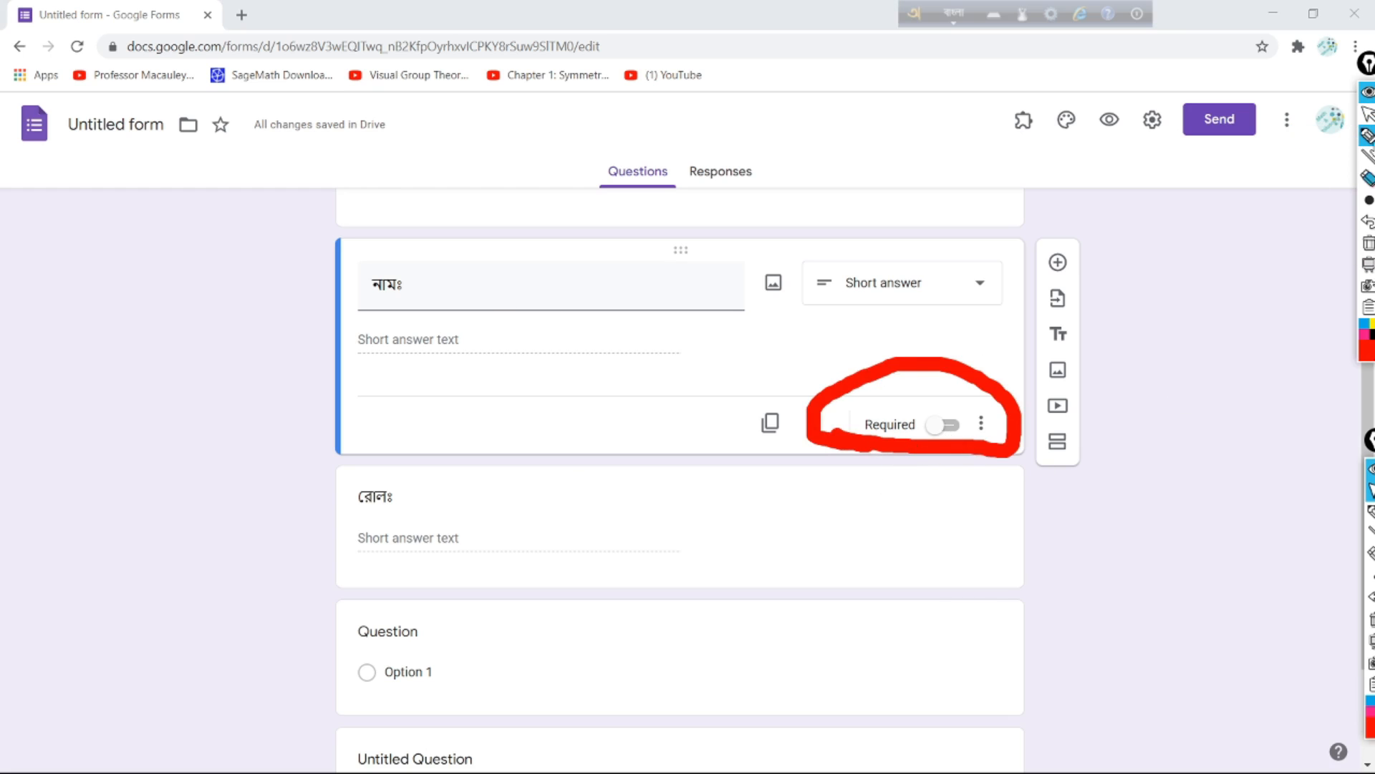
{"action": "mouse_move", "coordinate": [1368, 155]}
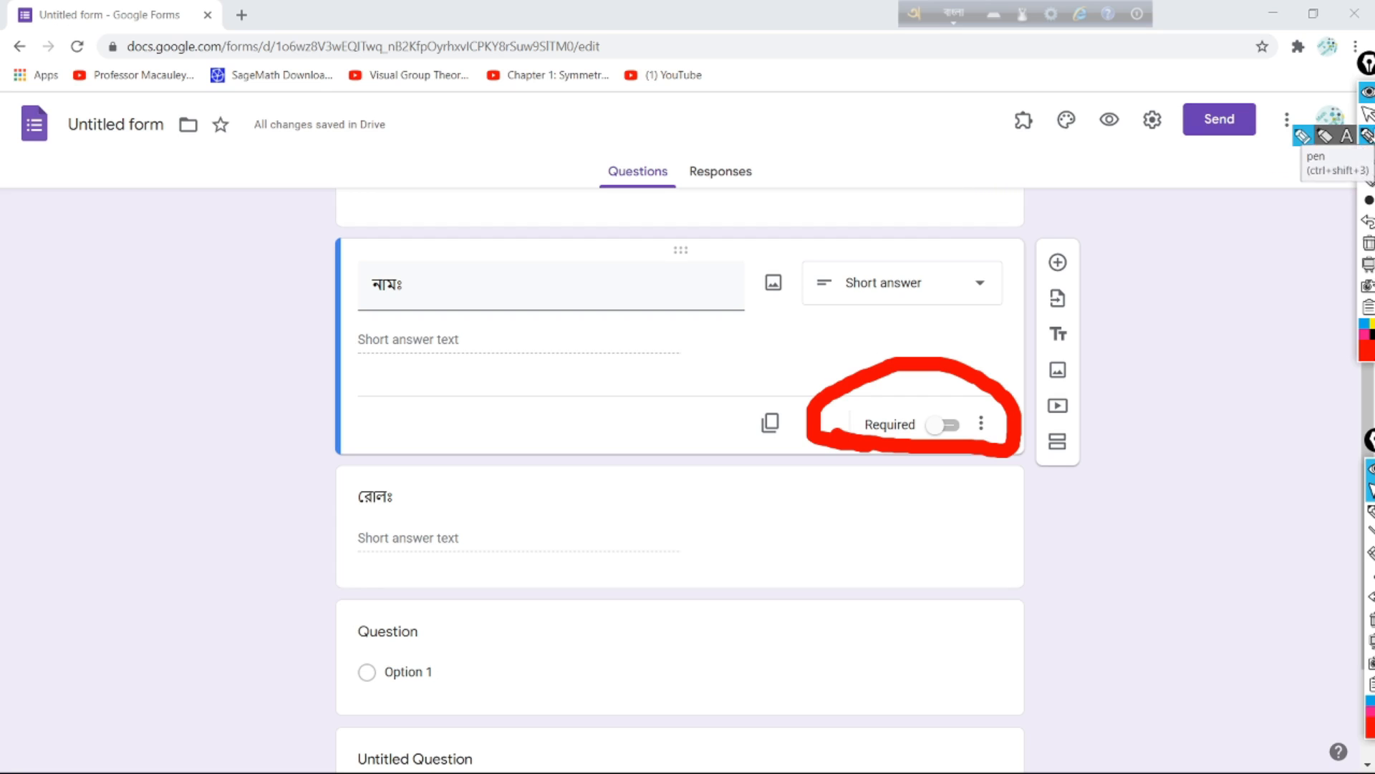
{"action": "left_click", "coordinate": [1367, 113]}
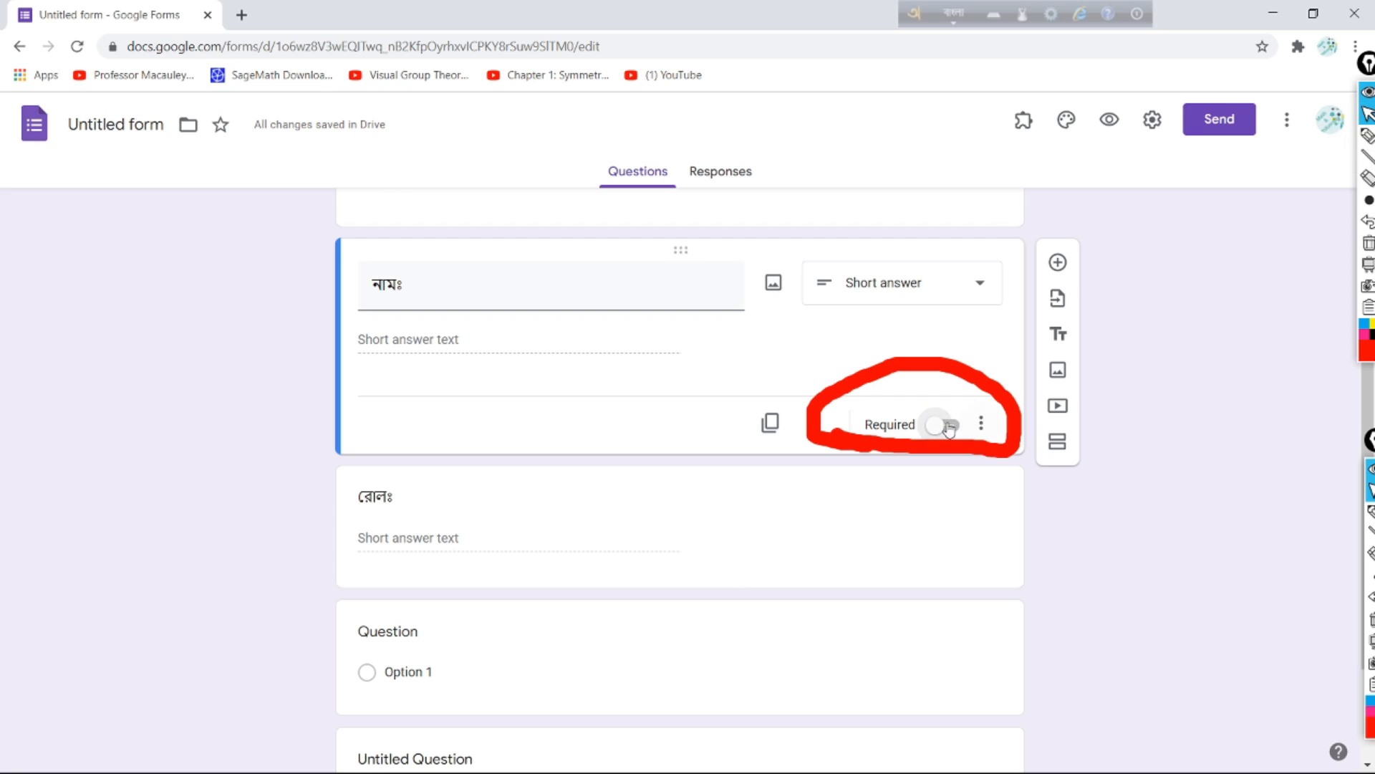
{"action": "left_click", "coordinate": [952, 429]}
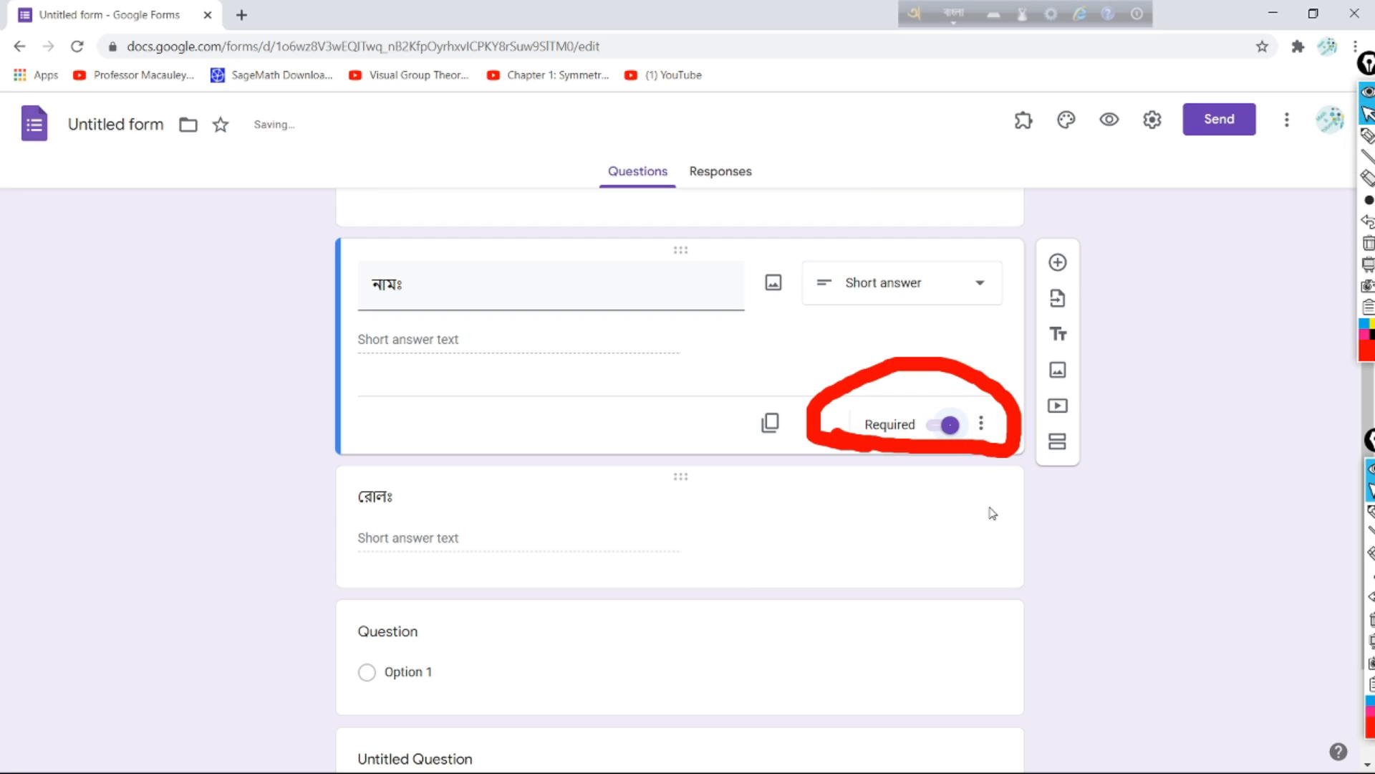
Step: Make the 'রোলঃ' question required
{"action": "left_click", "coordinate": [818, 560]}
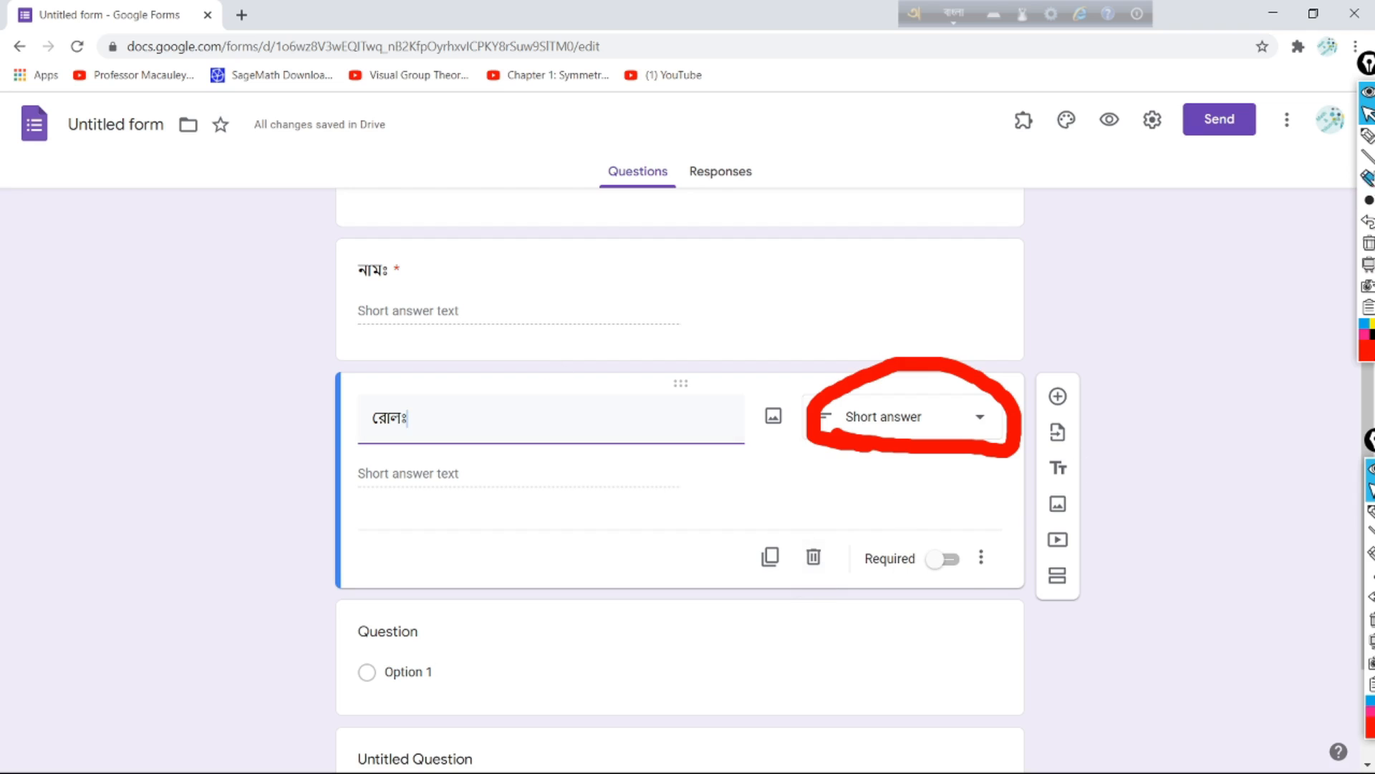
{"action": "left_click", "coordinate": [1369, 243]}
{"action": "left_click", "coordinate": [956, 563]}
{"action": "left_click", "coordinate": [954, 562]}
{"action": "left_click", "coordinate": [955, 563]}
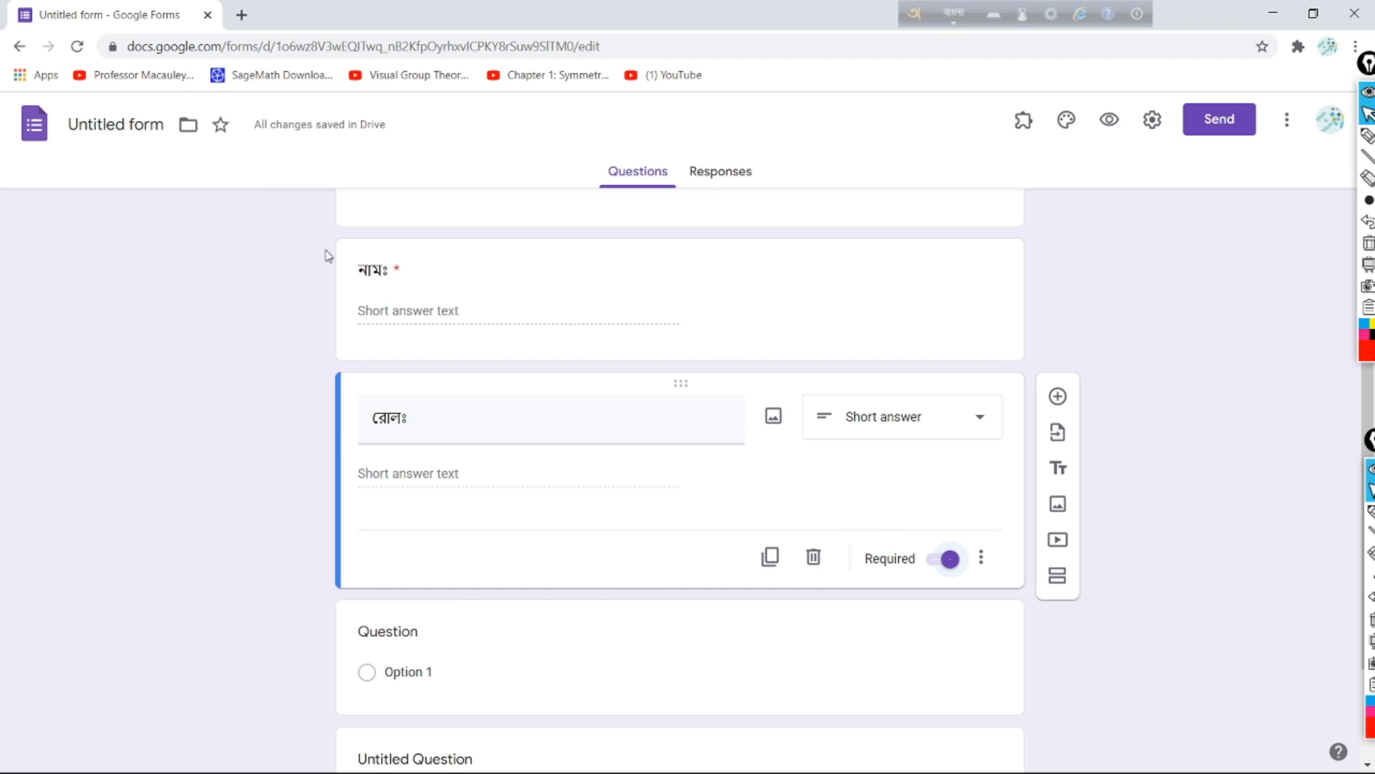
{"action": "scroll", "coordinate": [251, 335], "scroll_direction": "down", "scroll_amount": 2}
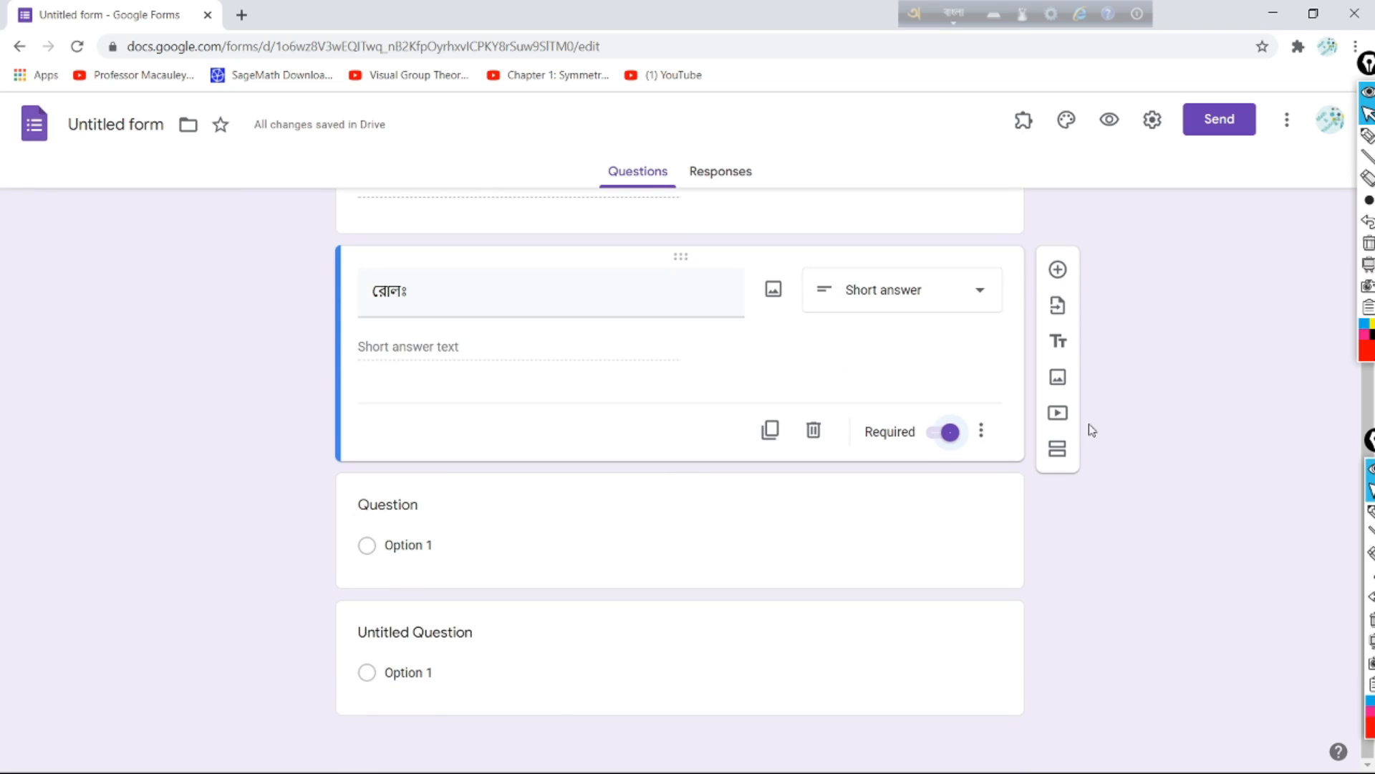
Step: Add a multiple-choice question '১. দর্শনের ইংরেজি প্রতিশব্দ কি?' below 'রোলঃ'
{"action": "left_click", "coordinate": [1058, 271]}
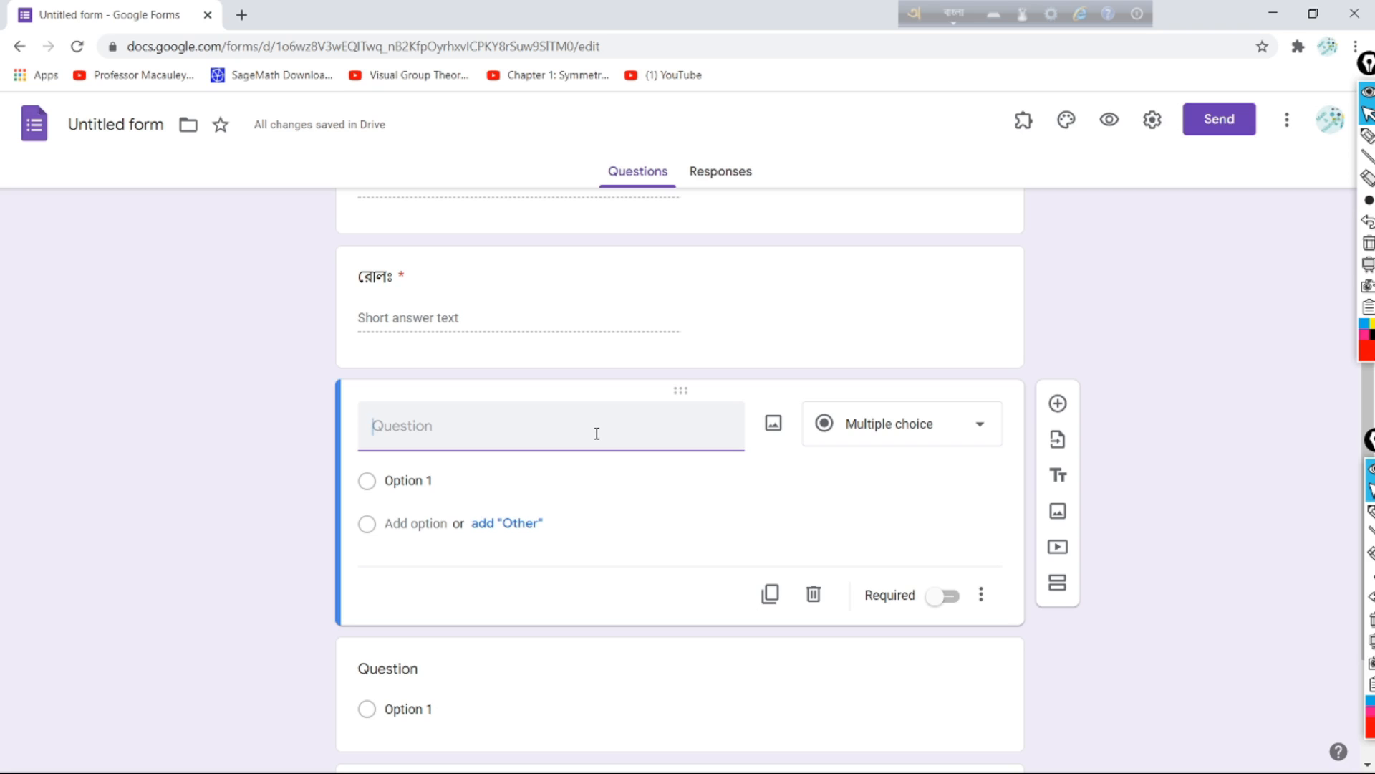
{"action": "type", "text": "১."}
{"action": "type", "text": " dor"}
{"action": "type", "text": "shoner i"}
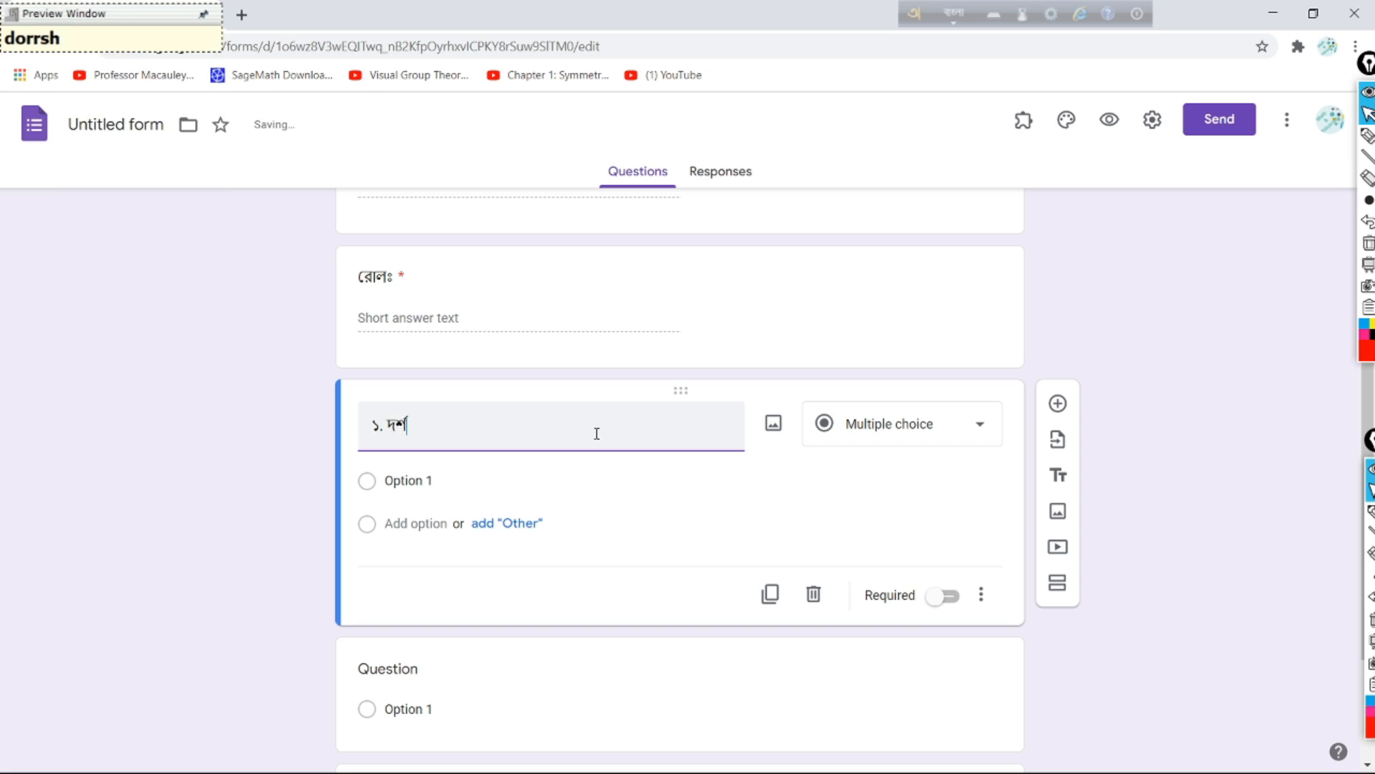
{"action": "type", "text": "ngreji"}
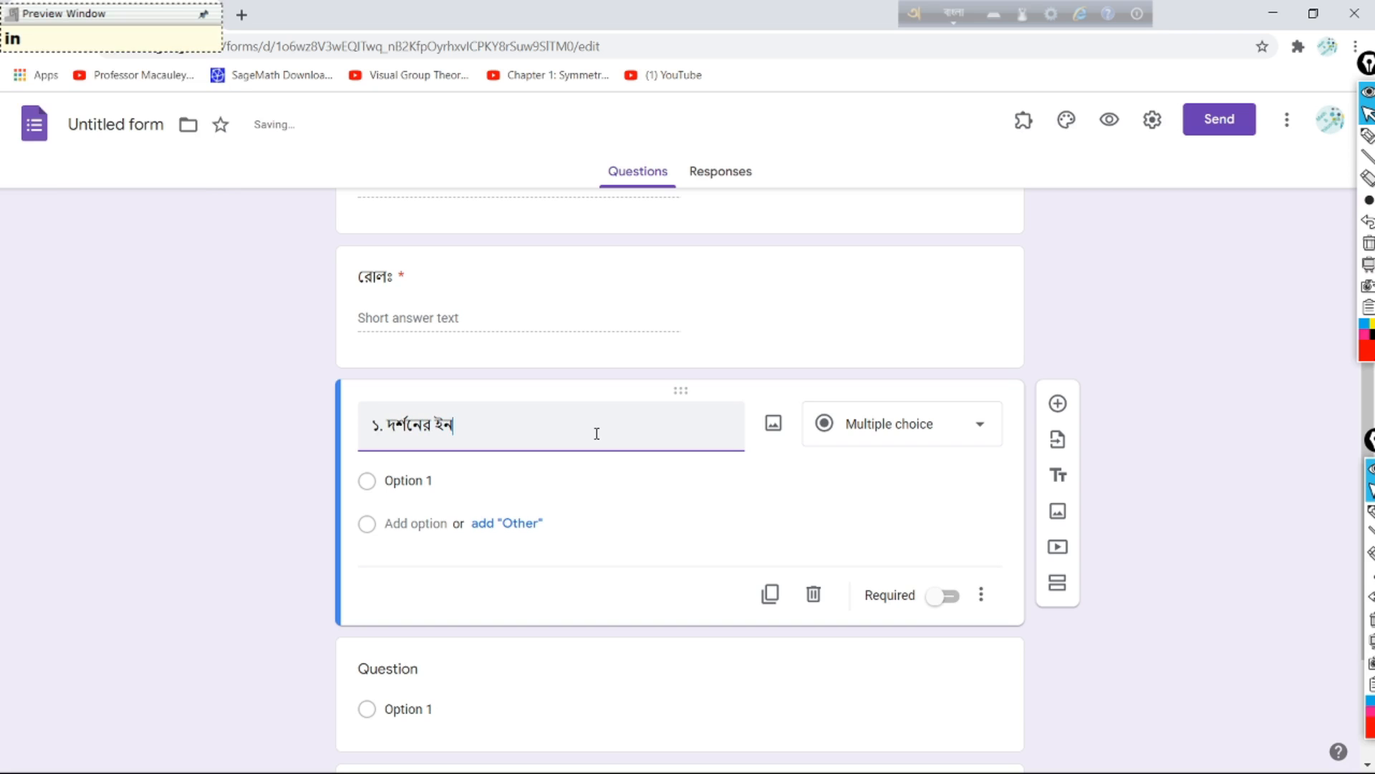
{"action": "type", "text": " protishobdo ki?"}
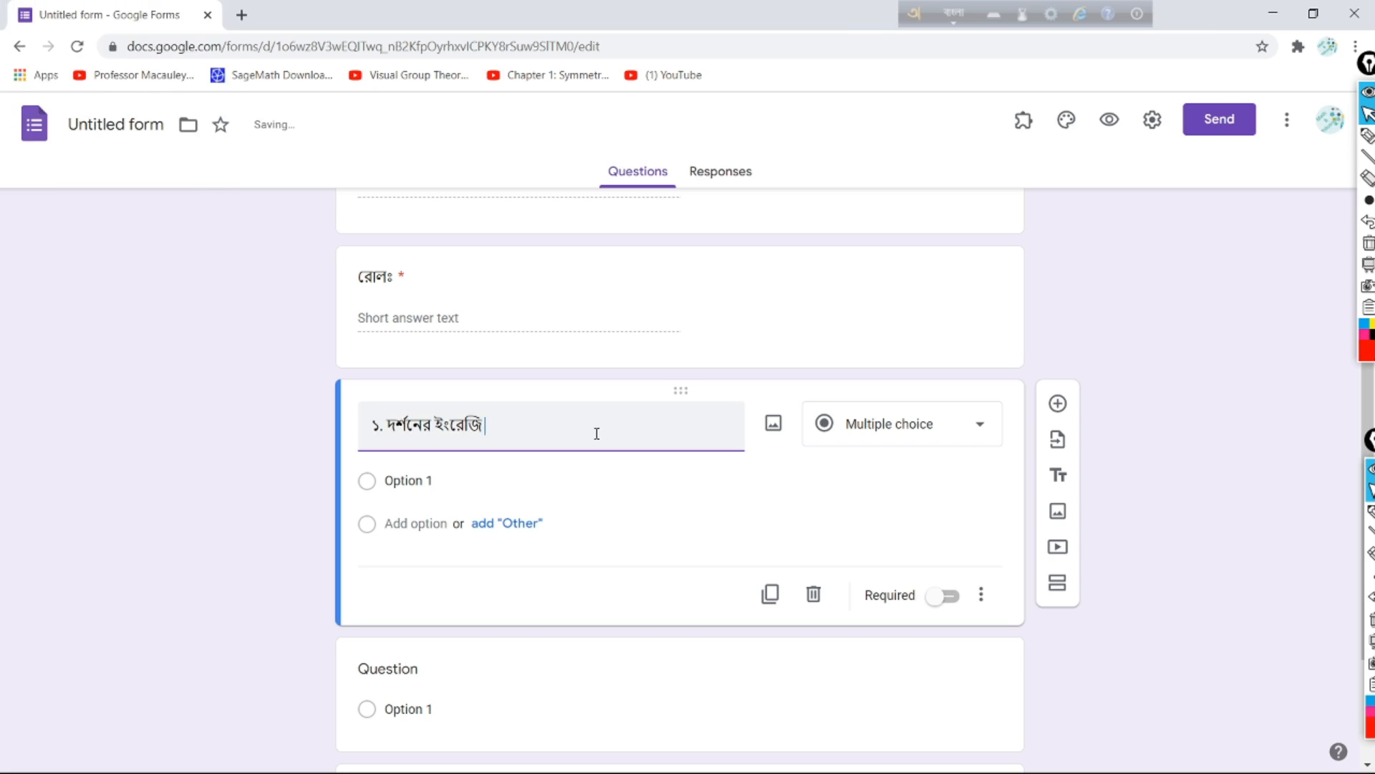
{"action": "left_click", "coordinate": [975, 436]}
{"action": "left_click", "coordinate": [902, 341]}
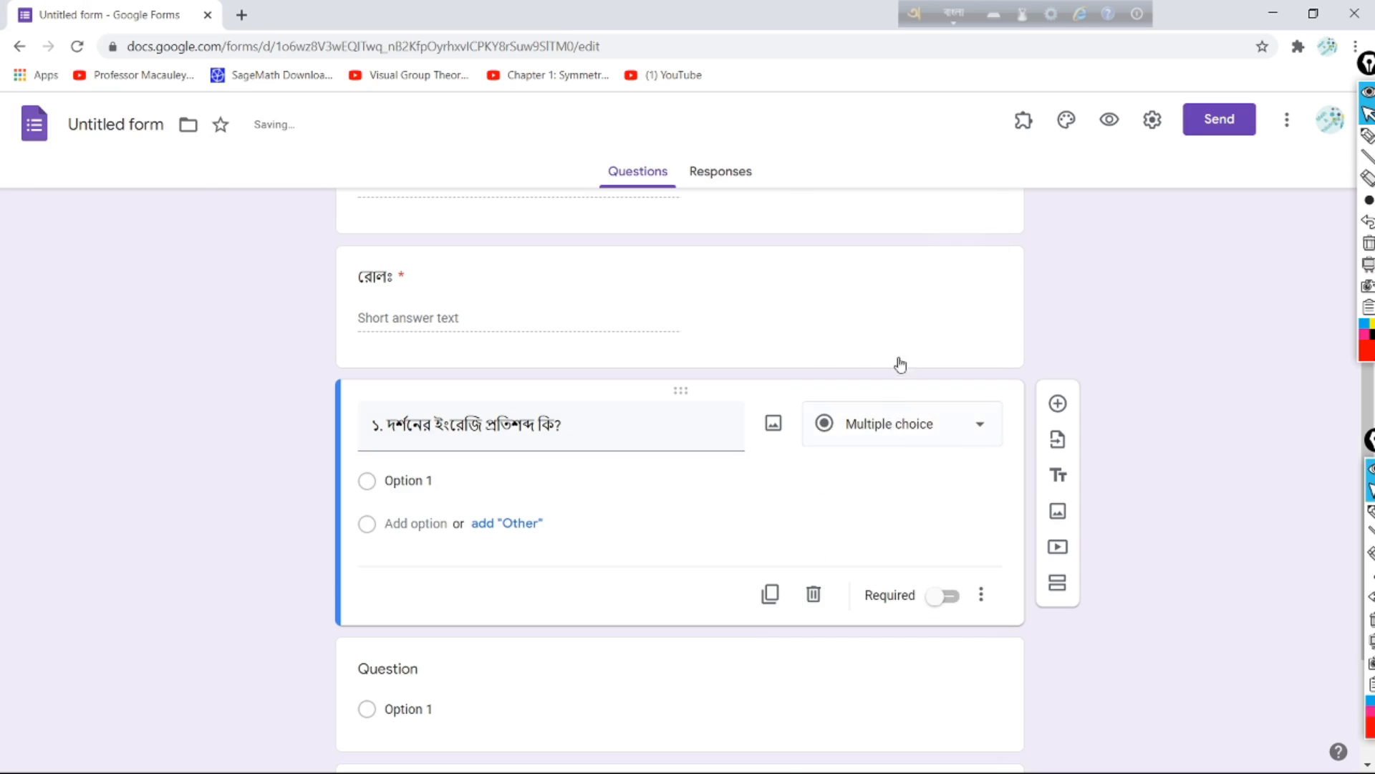
Step: Replace the Option 1 placeholder with 'ক) philosophy'
{"action": "left_click", "coordinate": [372, 488]}
{"action": "left_click", "coordinate": [445, 489]}
{"action": "key", "text": "BackSpace"}
{"action": "key", "text": "BackSpace"}
{"action": "key", "text": "BackSpace"}
{"action": "key", "text": "BackSpace"}
{"action": "key", "text": "BackSpace"}
{"action": "key", "text": "BackSpace"}
{"action": "key", "text": "BackSpace"}
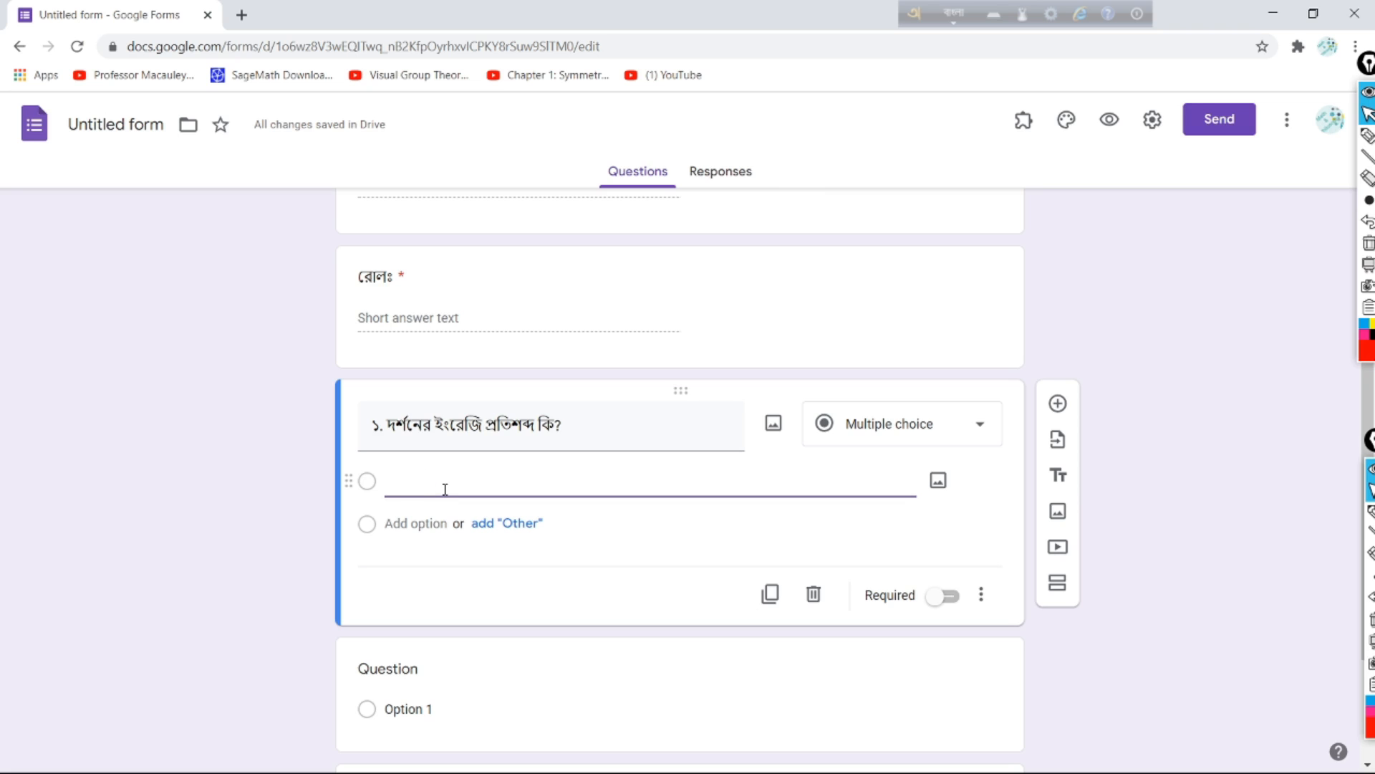
{"action": "type", "text": "হ"}
{"action": "type", "text": "ক)"}
{"action": "key", "text": "F12"}
{"action": "type", "text": "philosophy"}
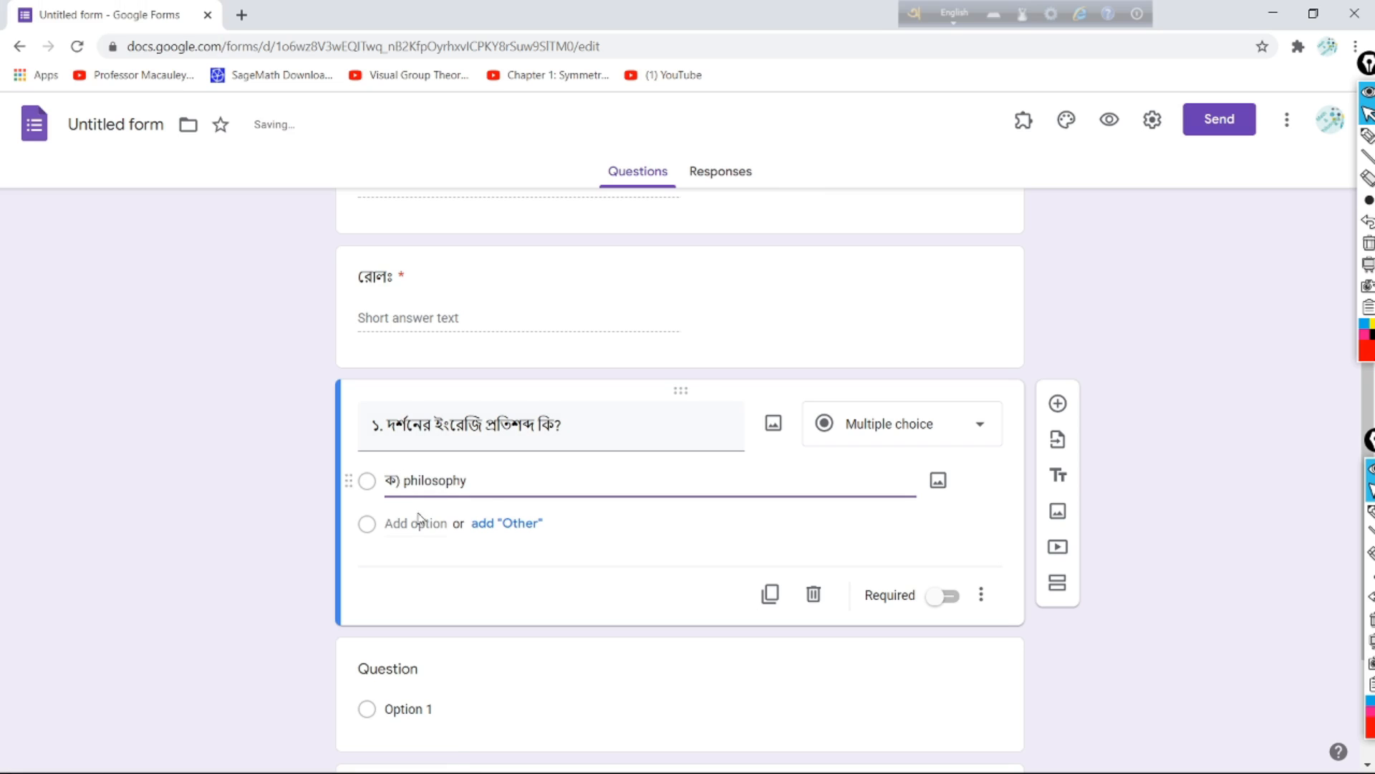
Step: Add 'খ) psychology' as the second answer option of question ১
{"action": "left_click", "coordinate": [1368, 135]}
{"action": "left_click_drag", "start_coordinate": [366, 539], "coordinate": [469, 550]}
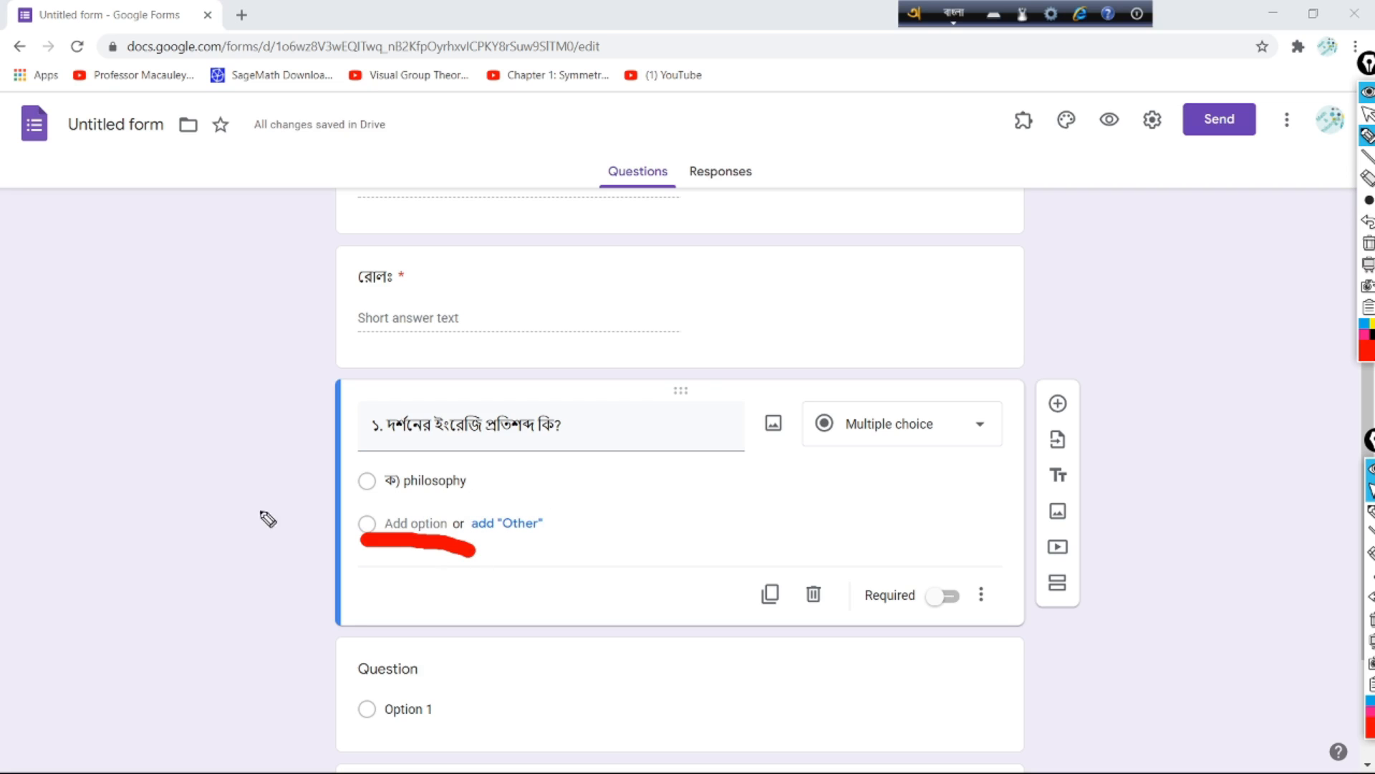
{"action": "left_click", "coordinate": [1368, 114]}
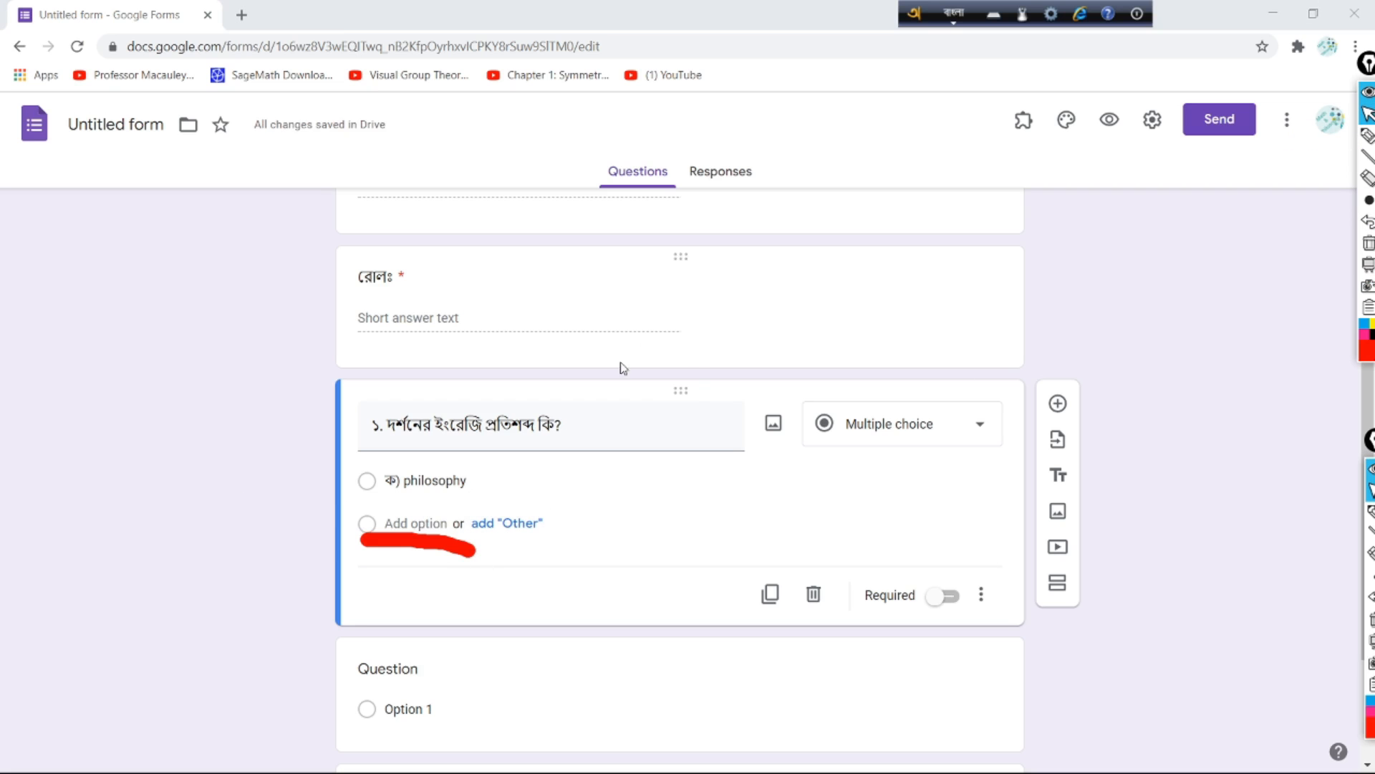
{"action": "left_click", "coordinate": [398, 524]}
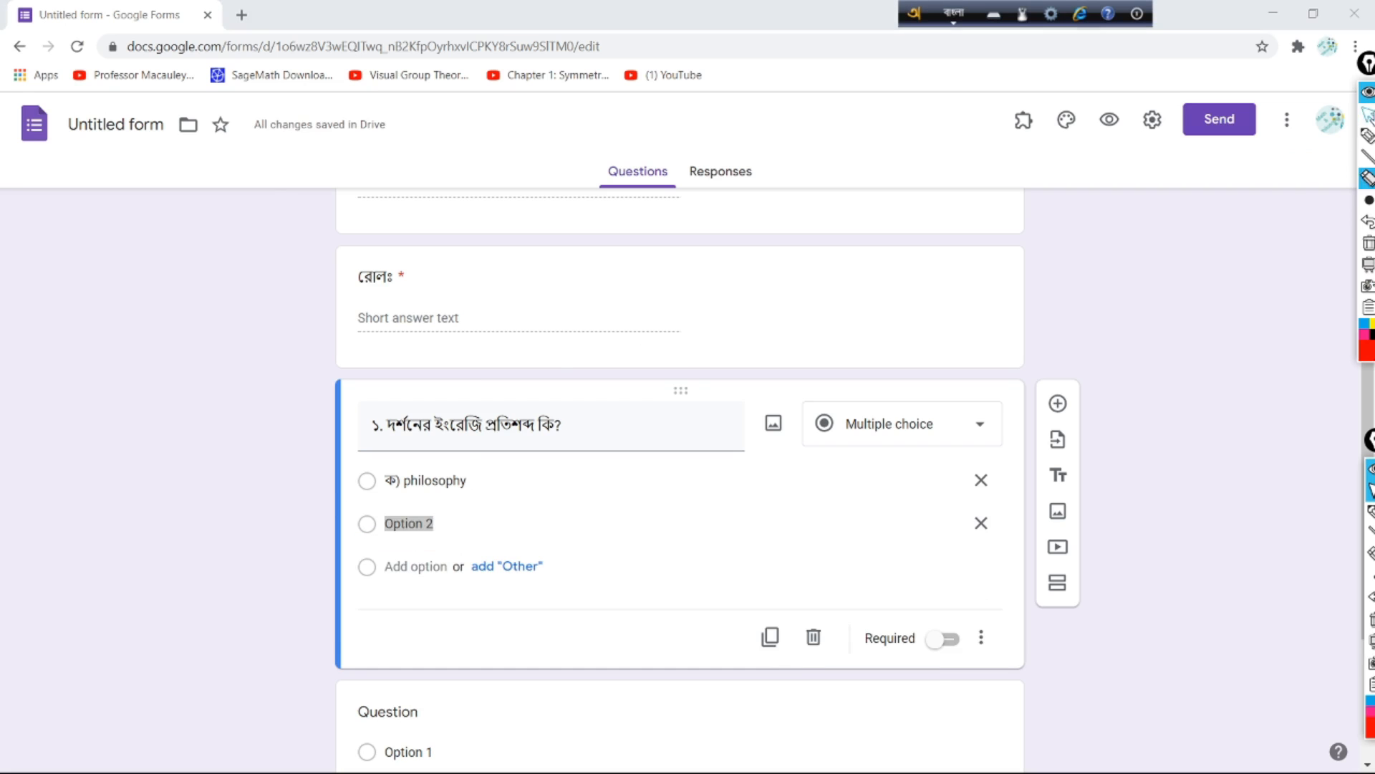
{"action": "left_click", "coordinate": [403, 525]}
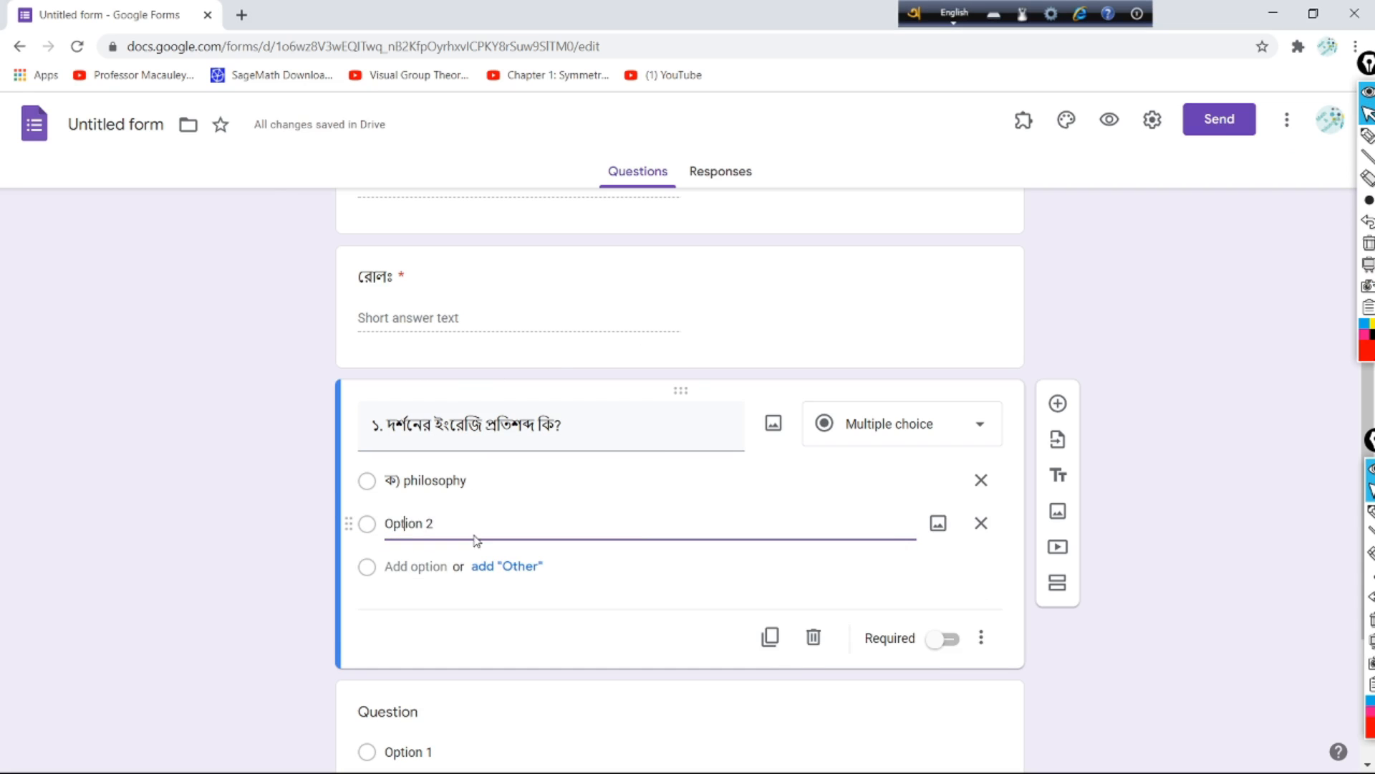
{"action": "left_click_drag", "start_coordinate": [447, 528], "coordinate": [376, 540]}
{"action": "key", "text": "BackSpace"}
{"action": "key", "text": "F12"}
{"action": "type", "text": "kh)"}
{"action": "key", "text": "F12"}
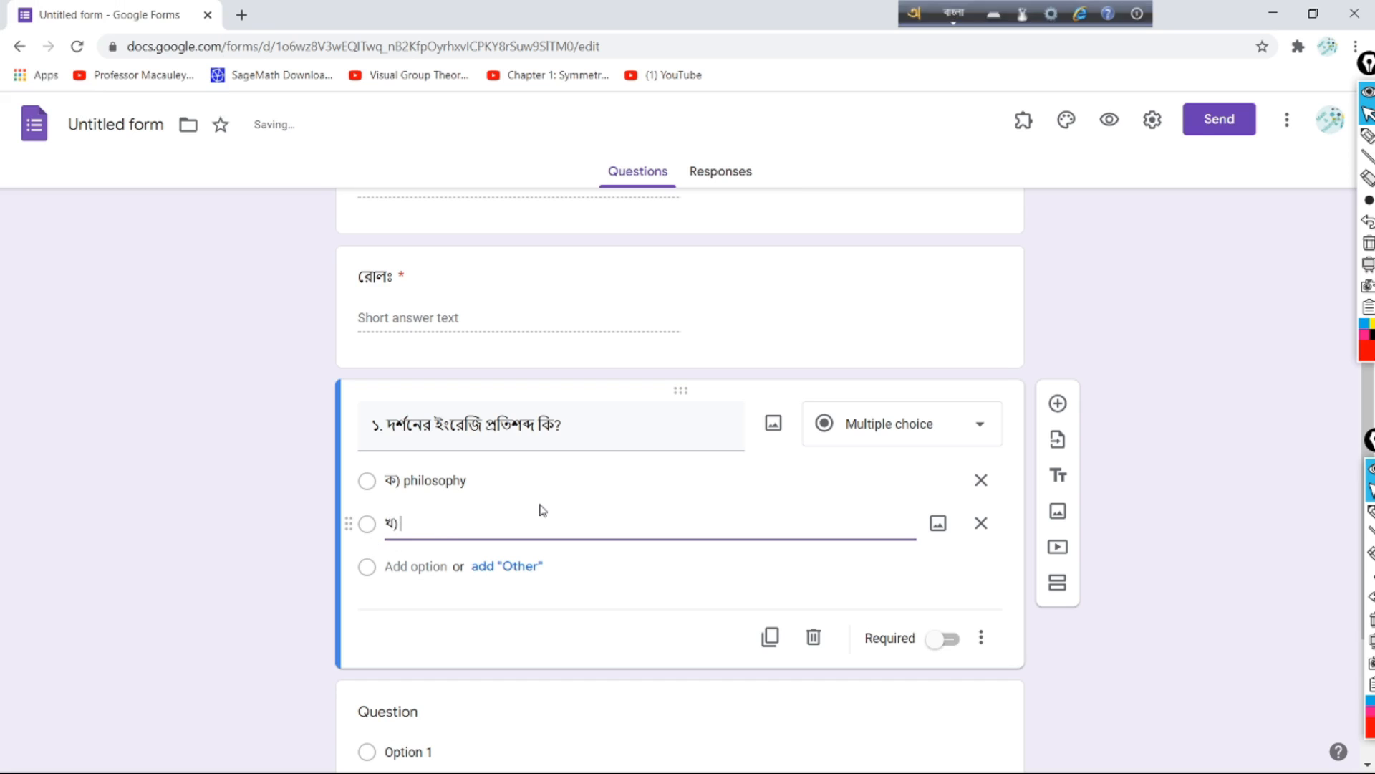
{"action": "type", "text": "psychology"}
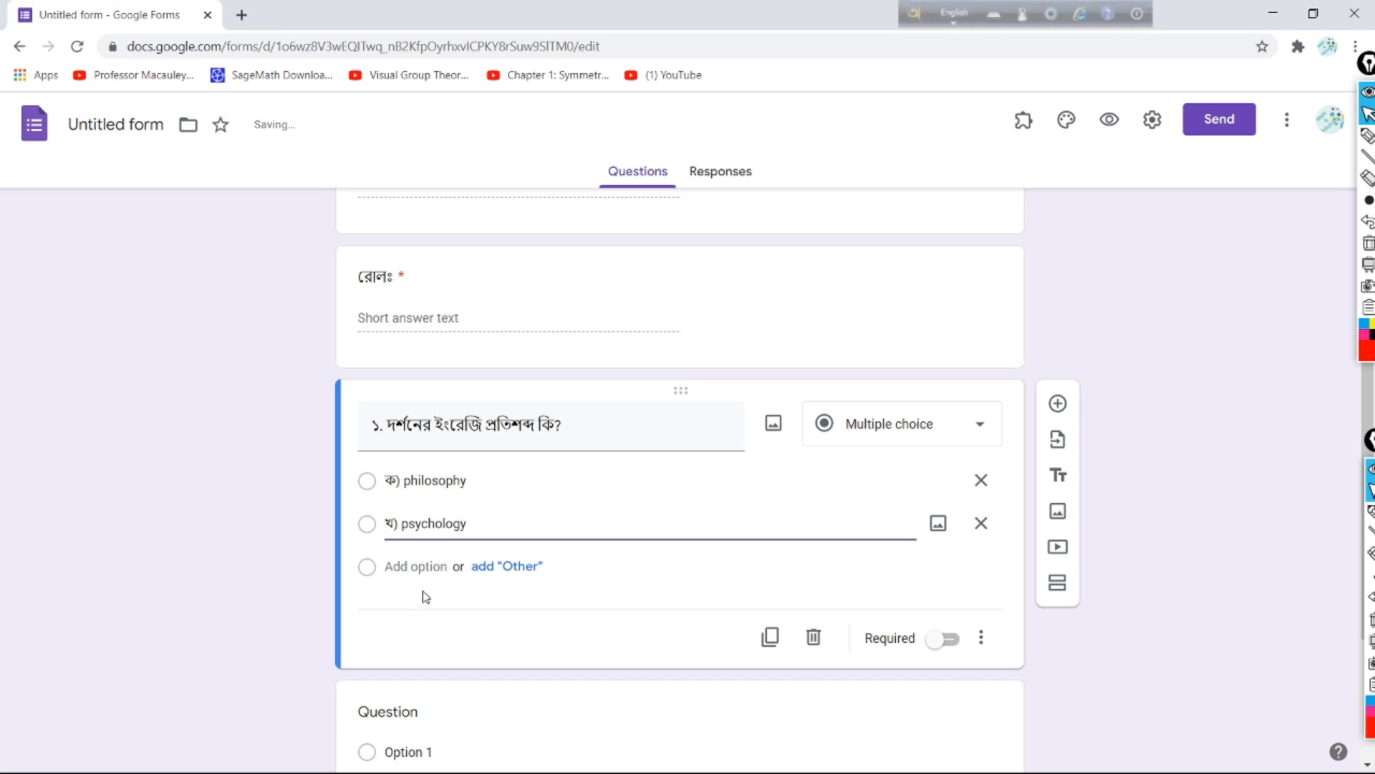
Step: Create a placeholder Option 3 and circle the Add title and description icon
{"action": "left_click", "coordinate": [414, 566]}
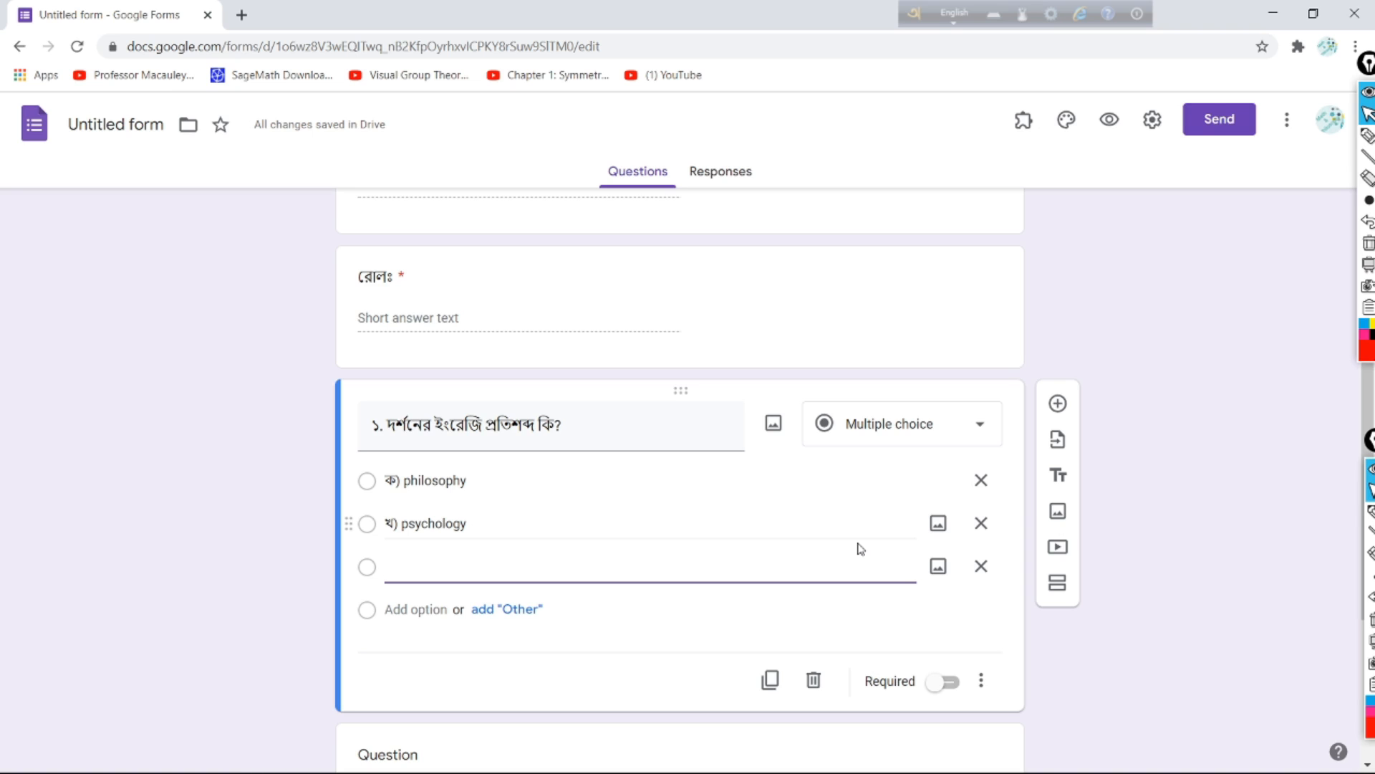
{"action": "left_click", "coordinate": [1368, 136]}
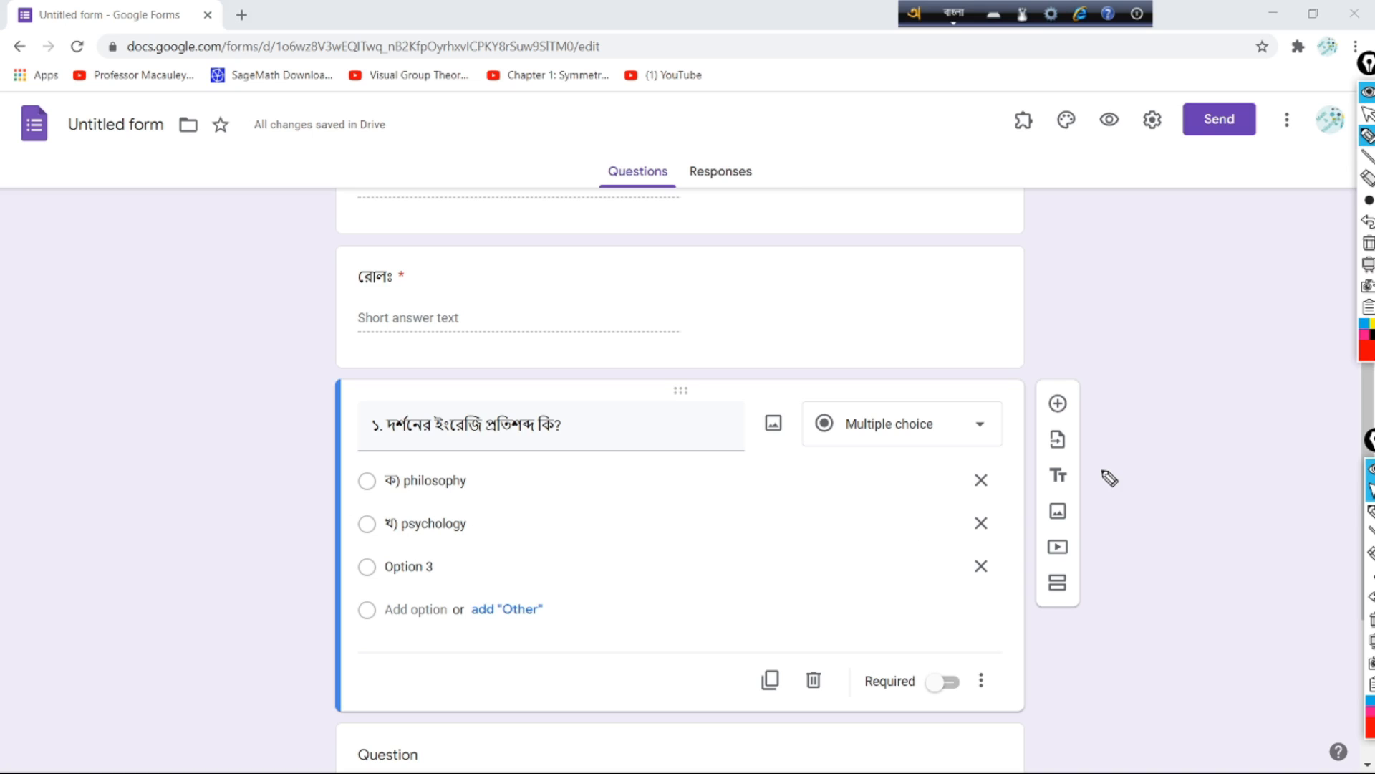
{"action": "mouse_move", "coordinate": [1084, 462]}
{"action": "left_mouse_down"}
{"action": "mouse_move", "coordinate": [1023, 477]}
{"action": "mouse_move", "coordinate": [1089, 503]}
{"action": "mouse_move", "coordinate": [1093, 467]}
{"action": "left_mouse_up"}
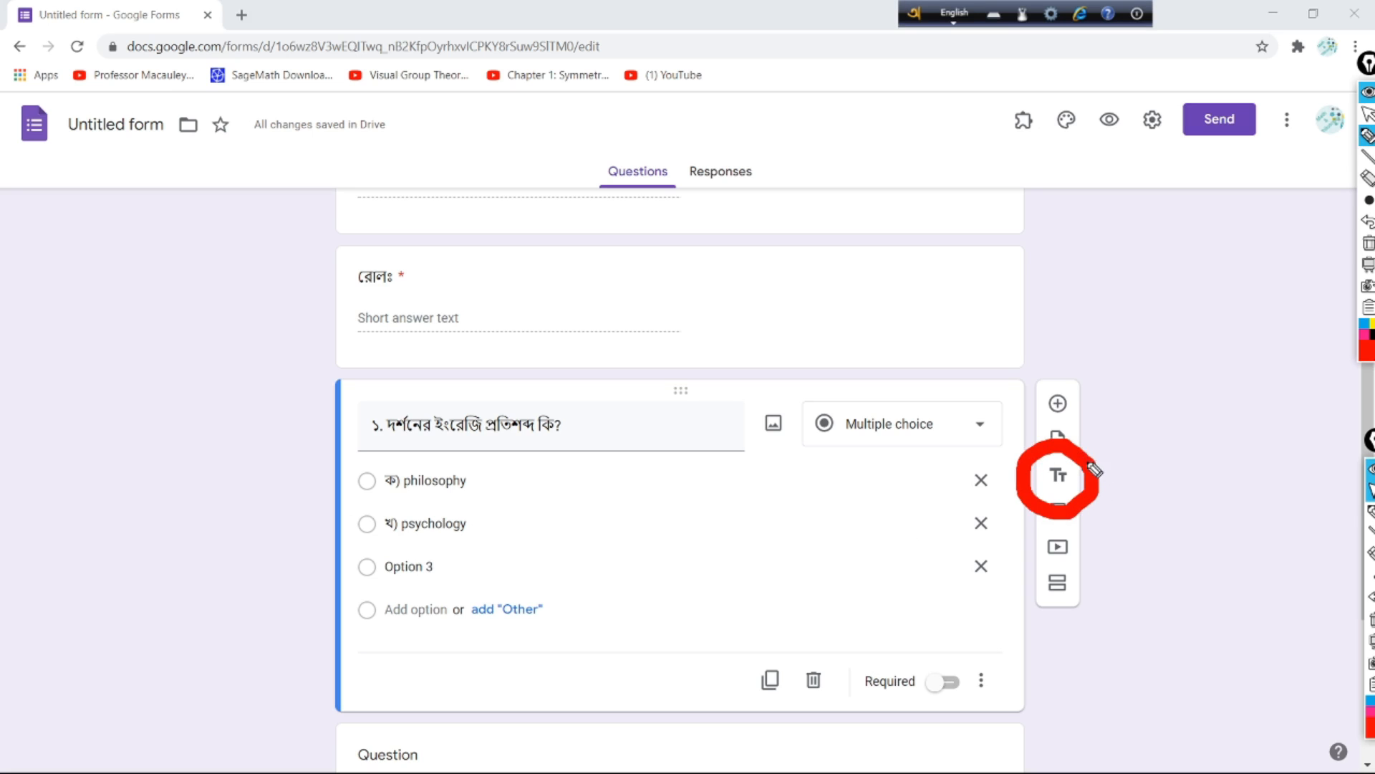
Step: Insert a title and description block titled 'ক-বিভাগ' after question ১
{"action": "left_click", "coordinate": [1369, 113]}
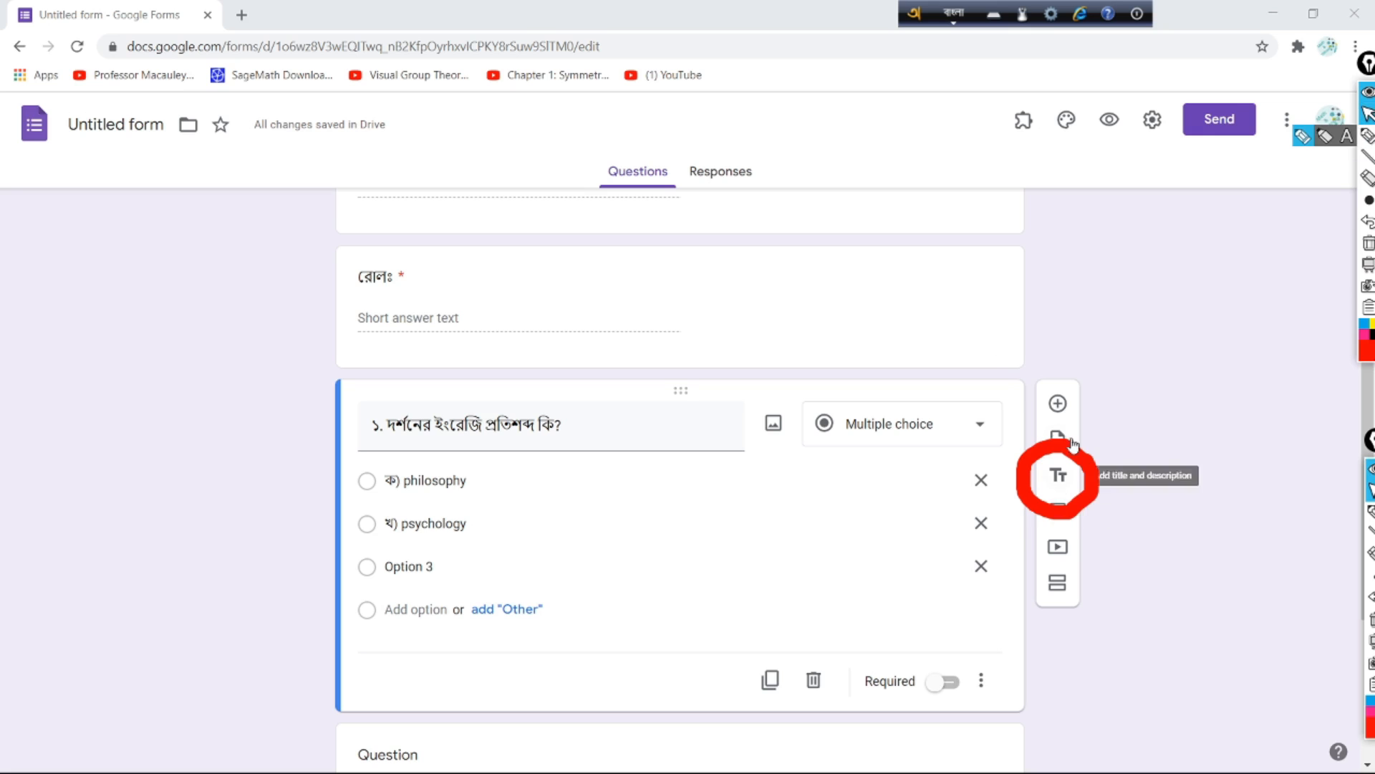
{"action": "left_click", "coordinate": [1060, 475]}
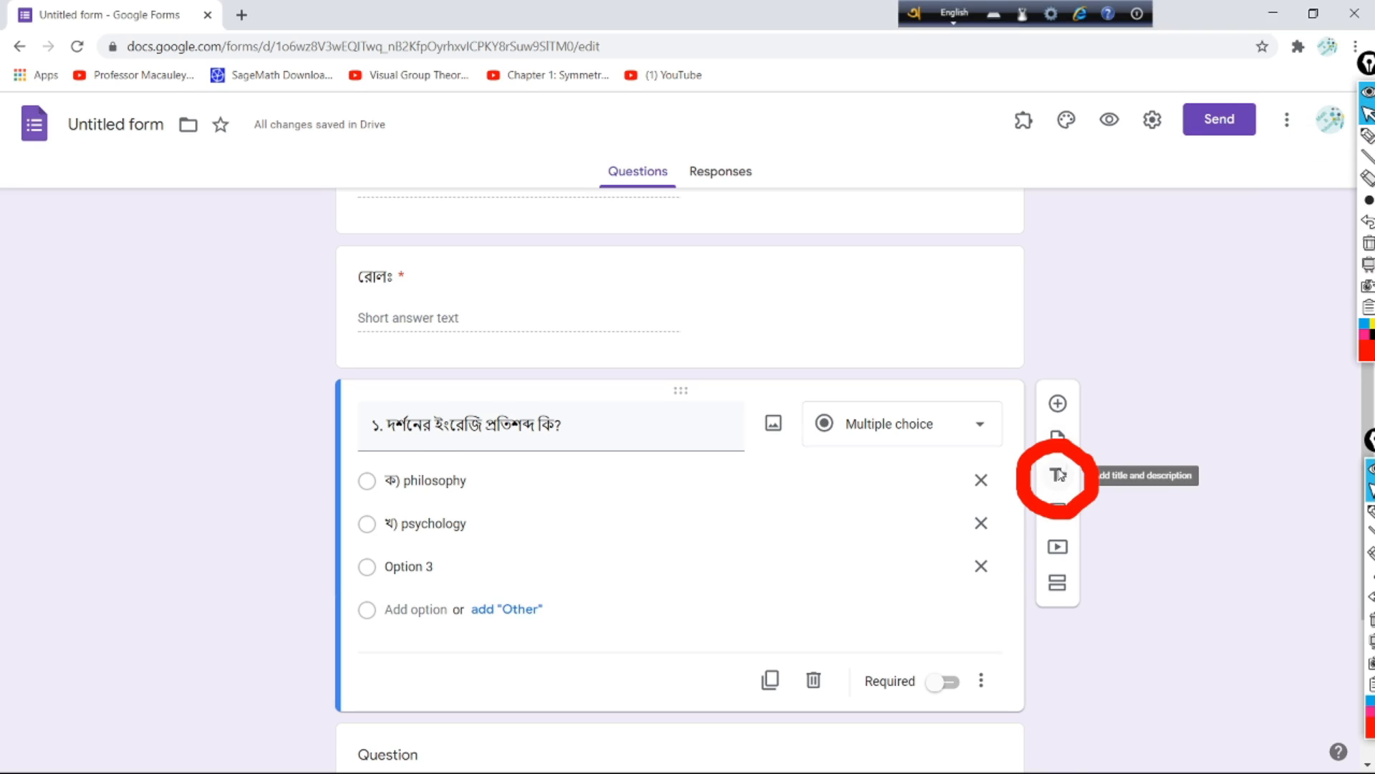
{"action": "left_click", "coordinate": [1061, 475]}
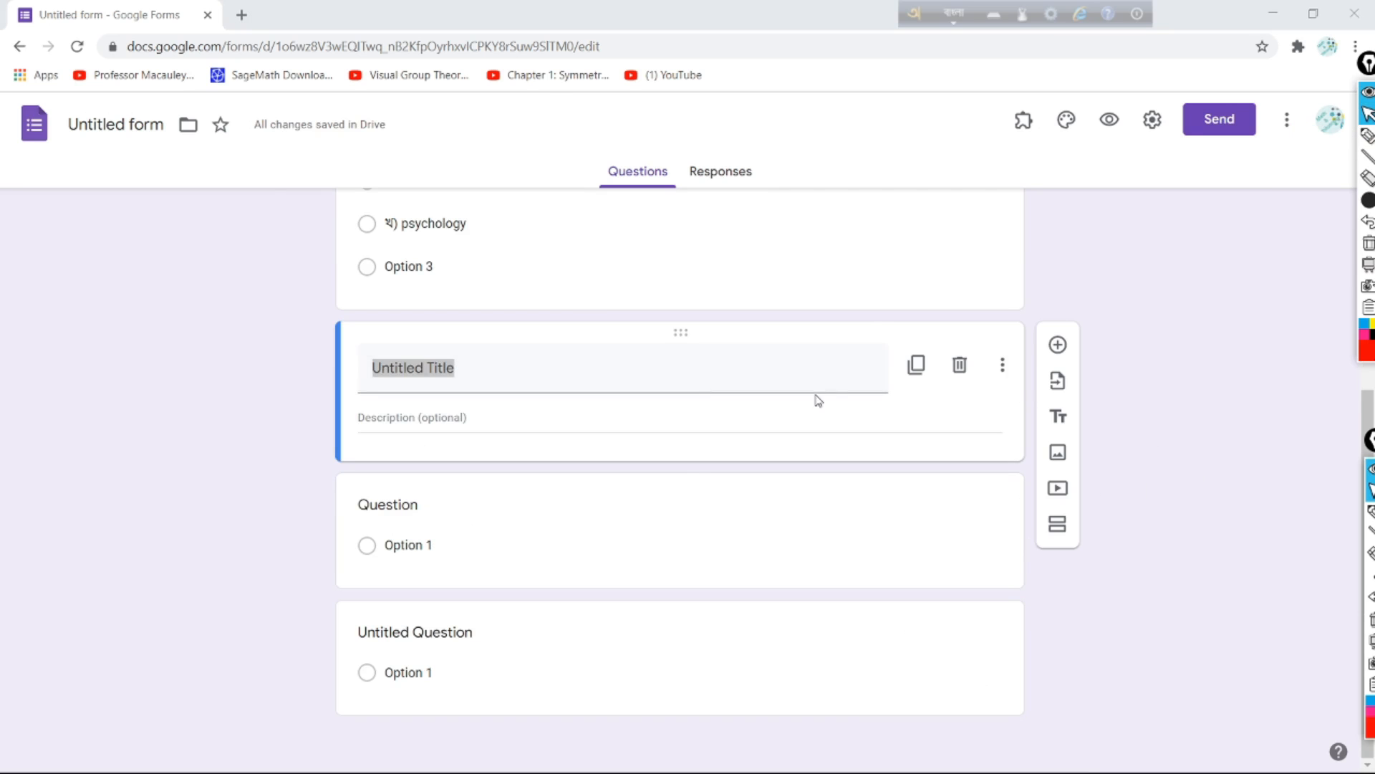
{"action": "key", "text": "BackSpace"}
{"action": "key", "text": "F12"}
{"action": "type", "text": "k-bivag"}
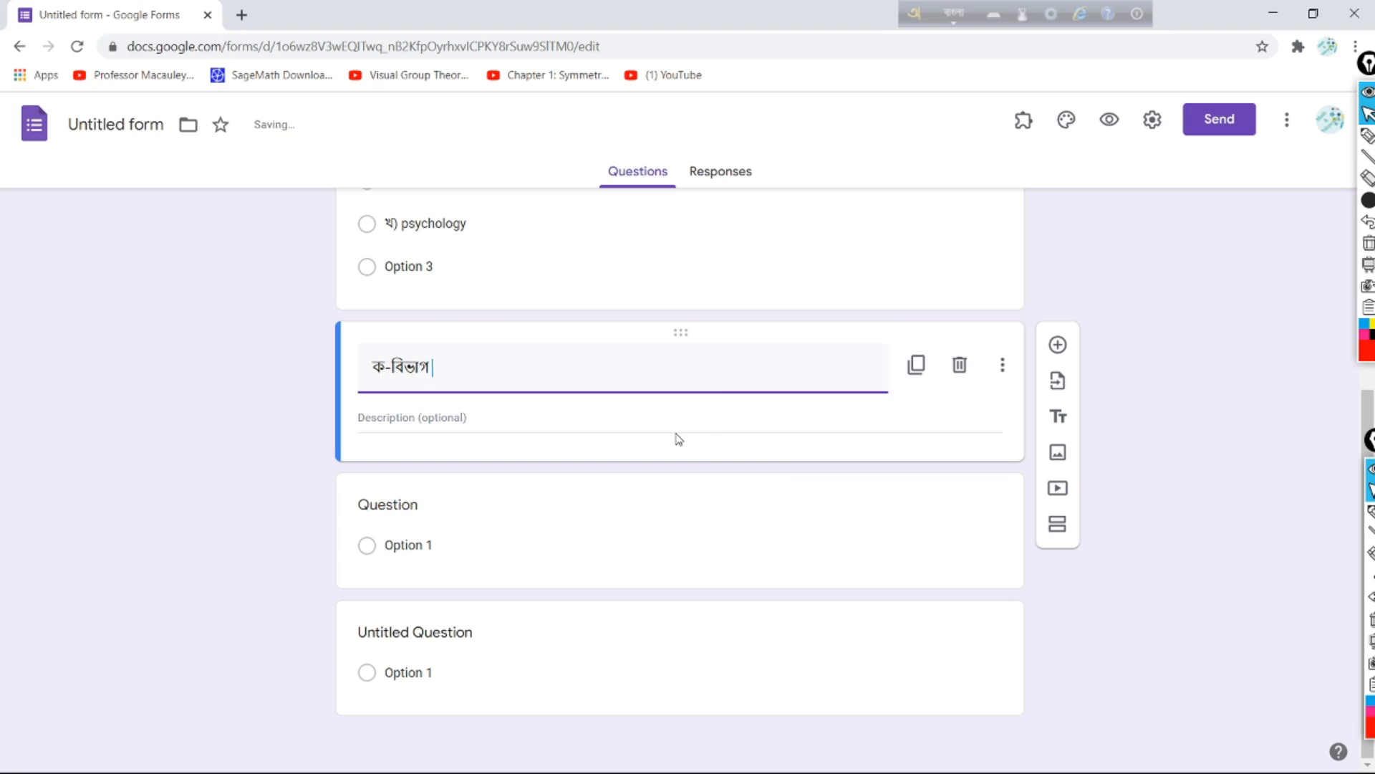
Step: Give it the description 'যে কোন ১০ টি প্রশ্নের উত্তর দাওঃ' and add a blank question below
{"action": "left_click", "coordinate": [749, 425]}
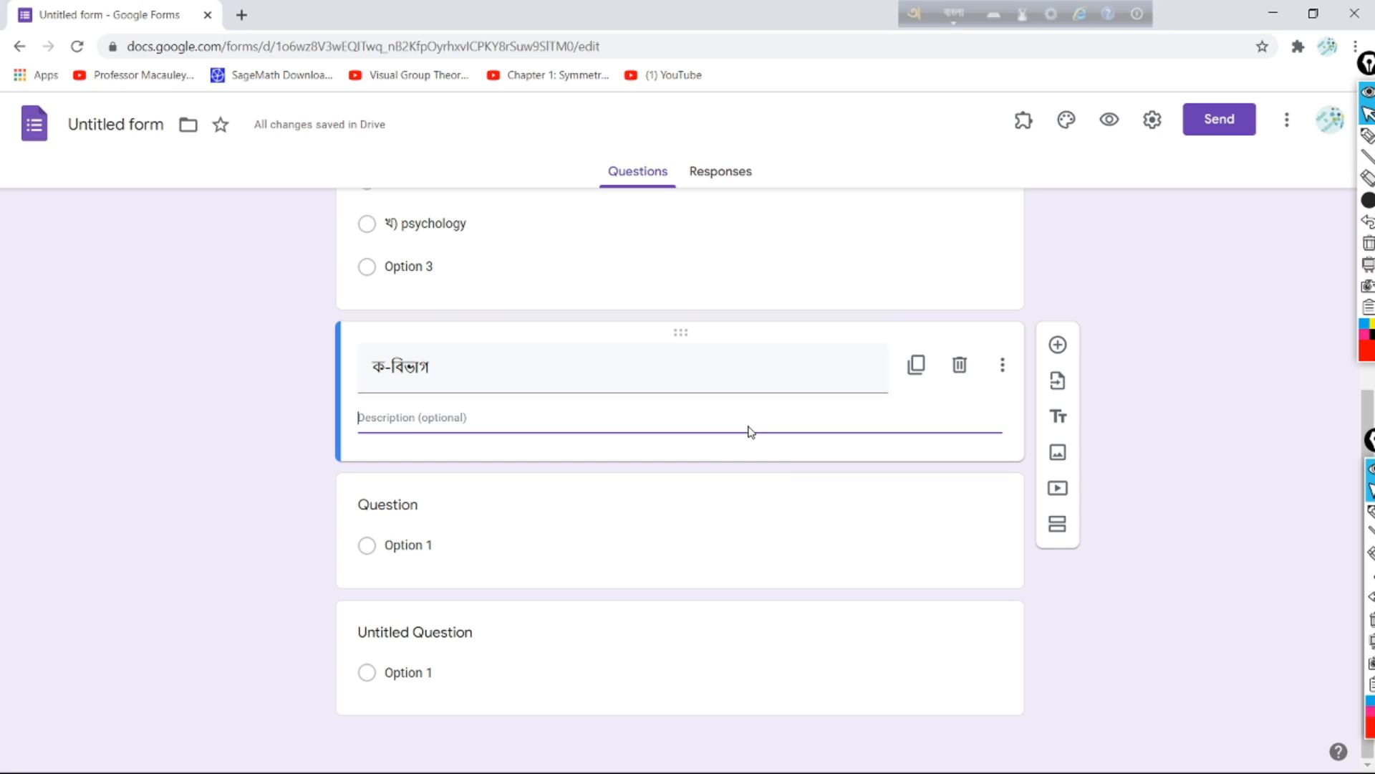
{"action": "type", "text": "je k"}
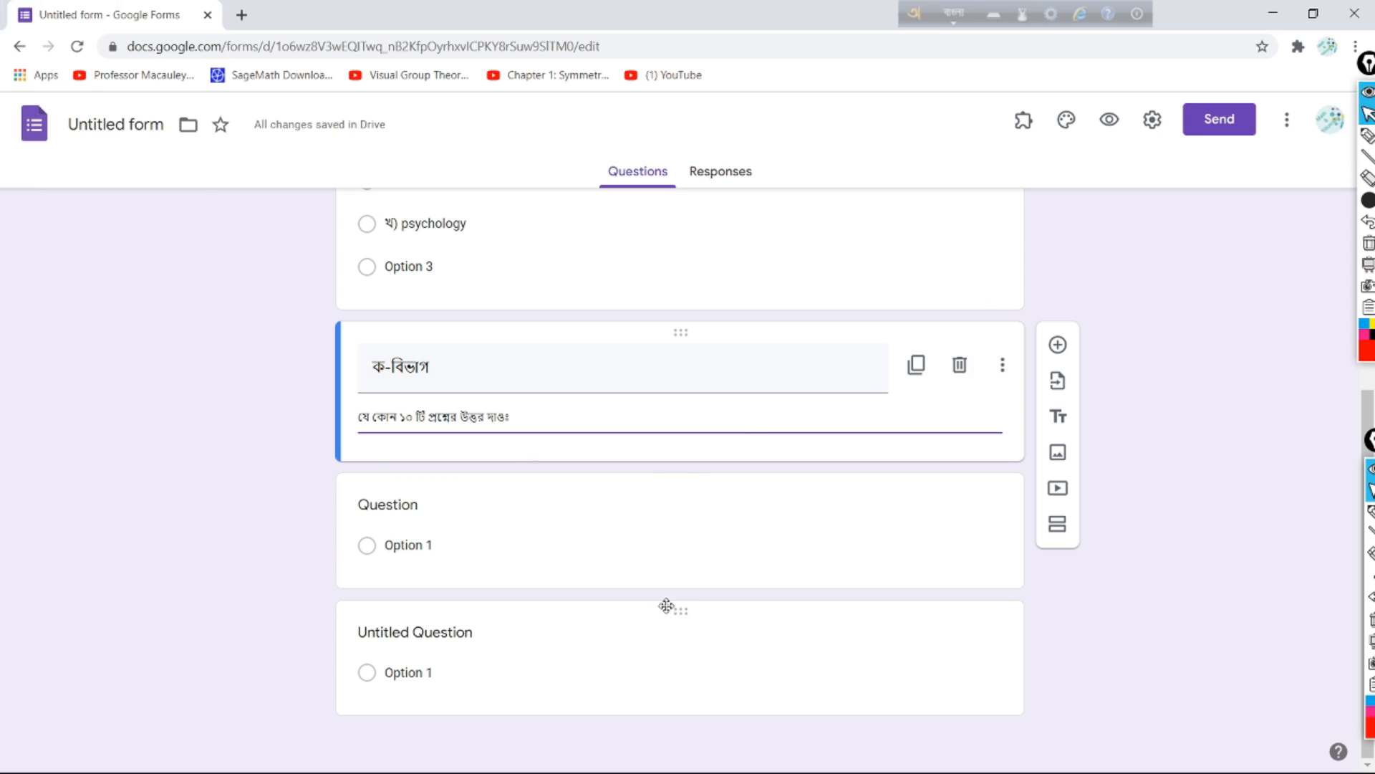
{"action": "left_click", "coordinate": [1059, 346]}
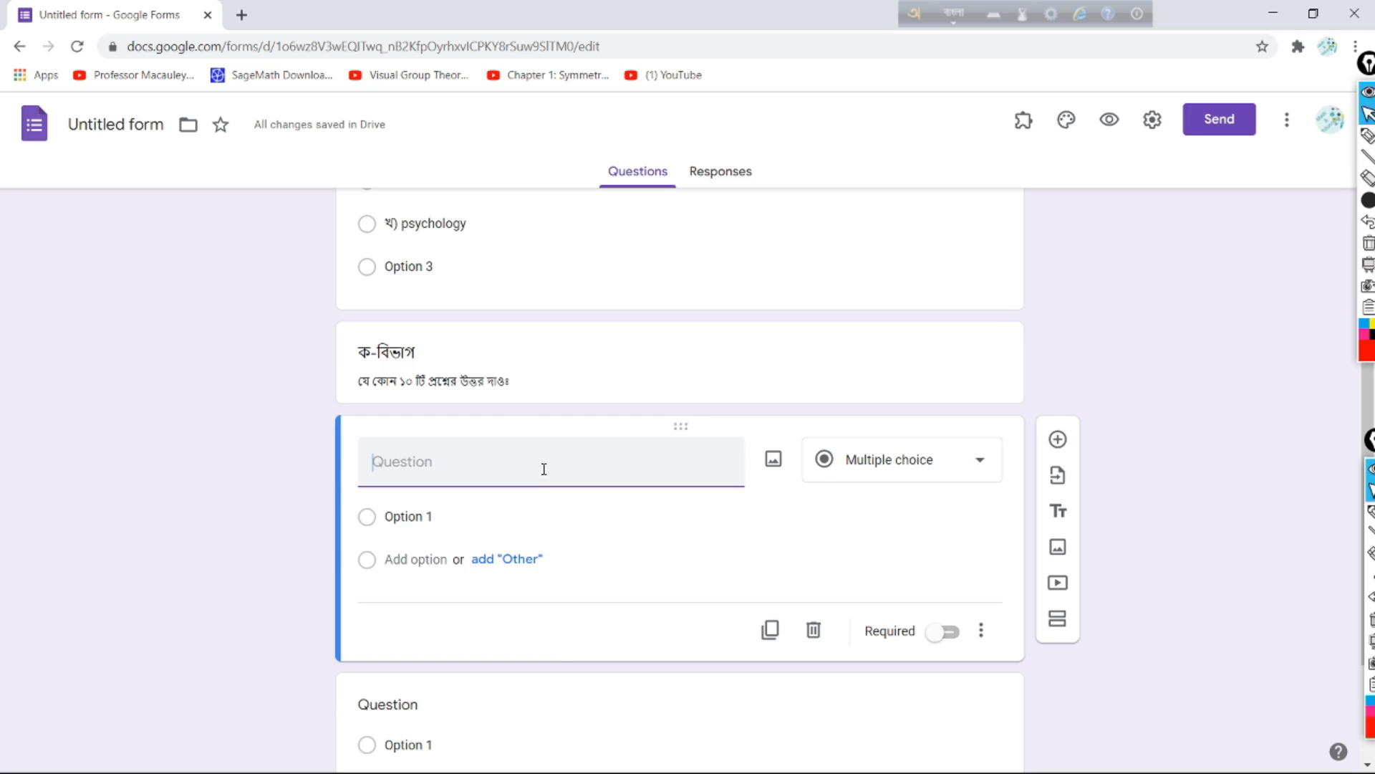
Step: Enter the question '১. ক) দর্শনের জনক কে?' under ক-বিভাগ and make it Short answer
{"action": "type", "text": "১"}
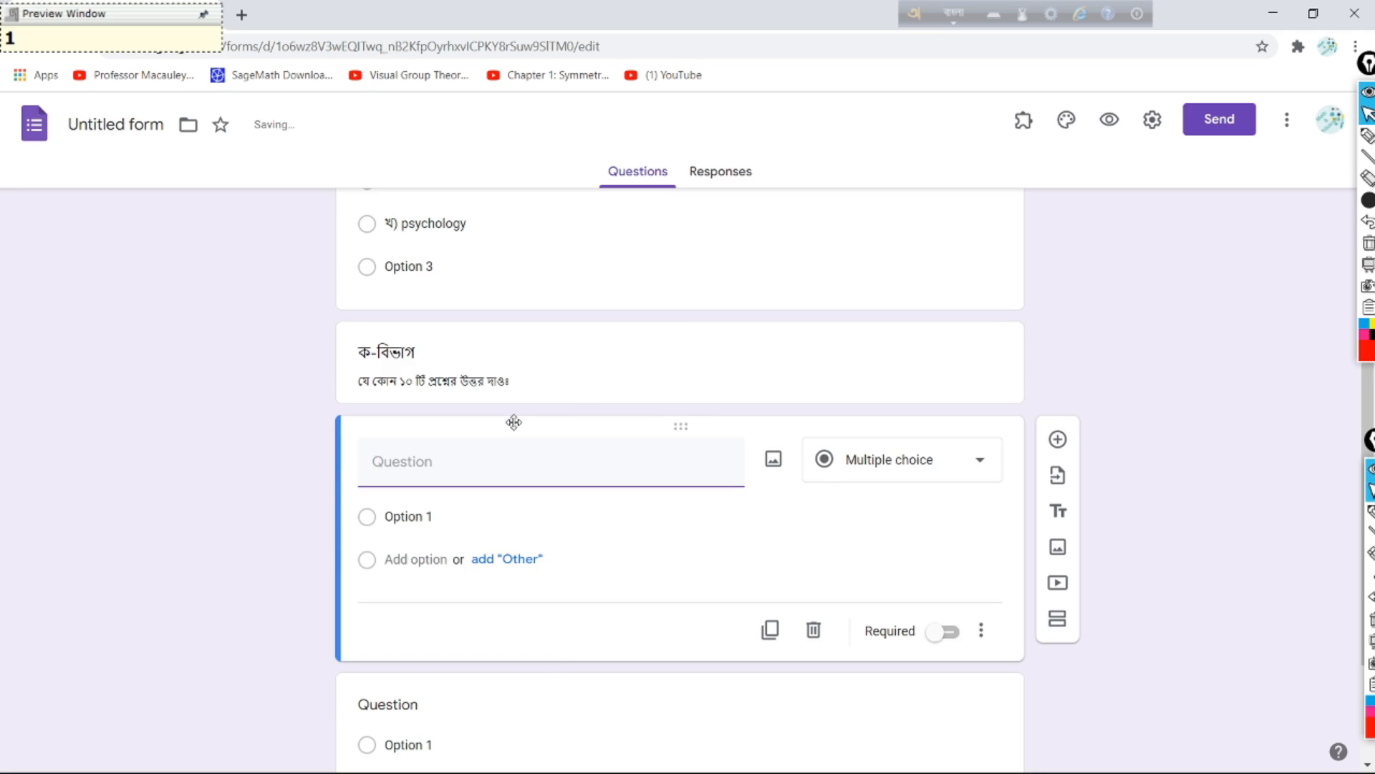
{"action": "type", "text": ". "}
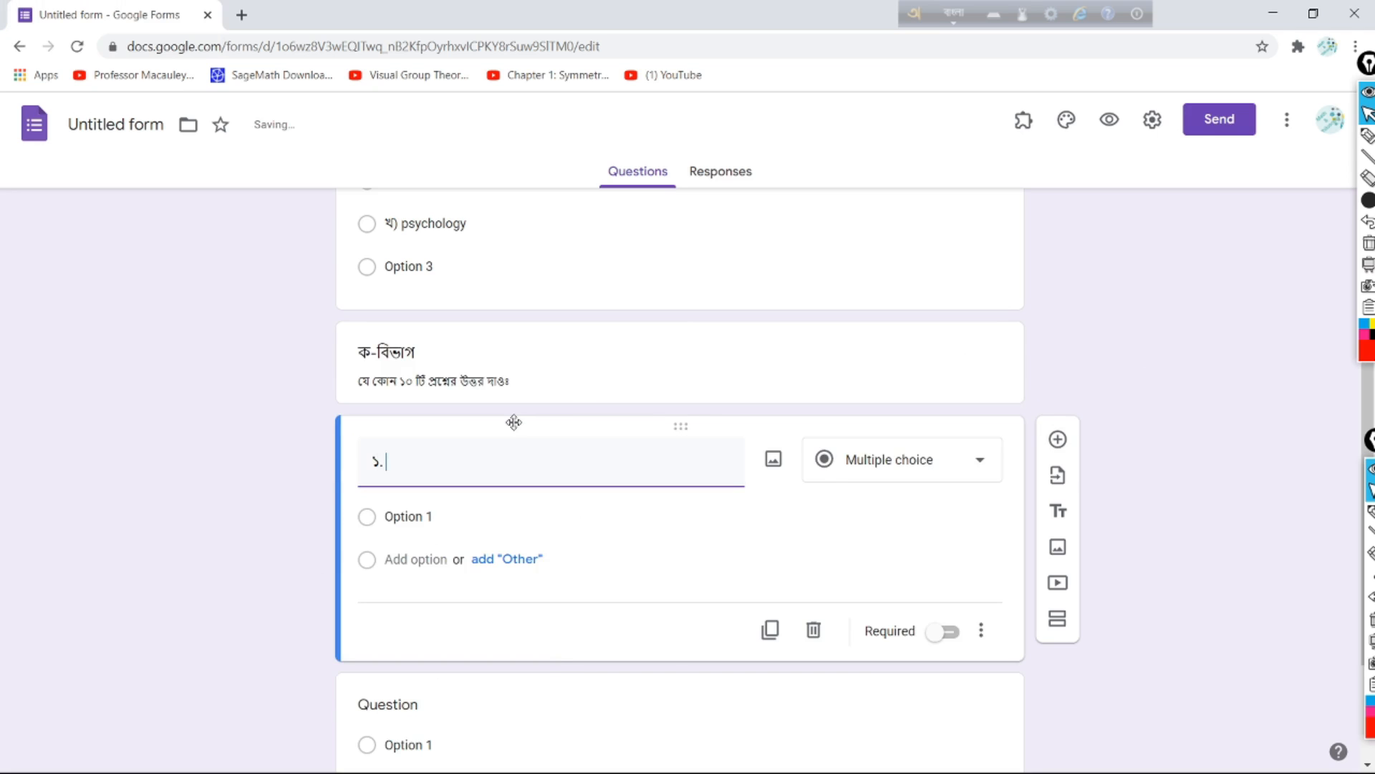
{"action": "type", "text": "ক)"}
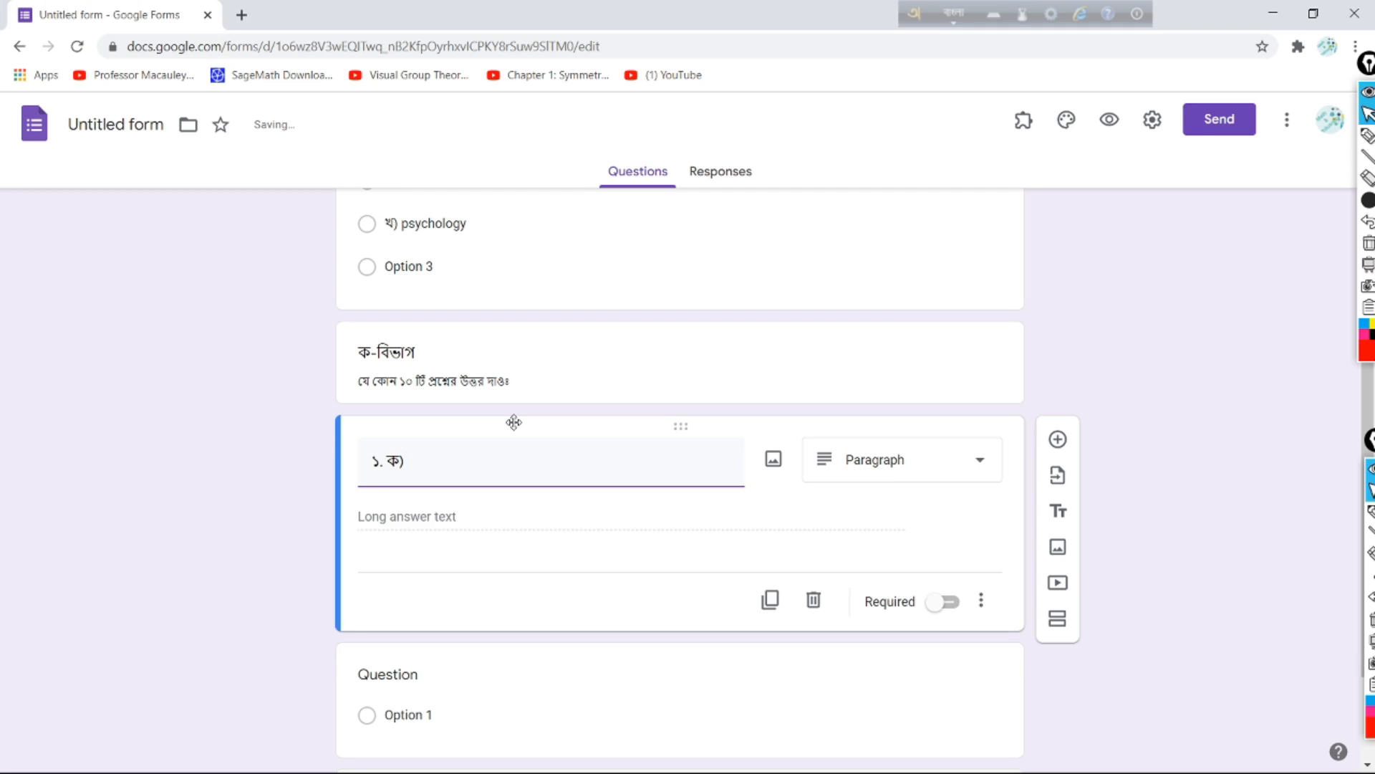
{"action": "type", "text": " দর্শনের জনক কে?"}
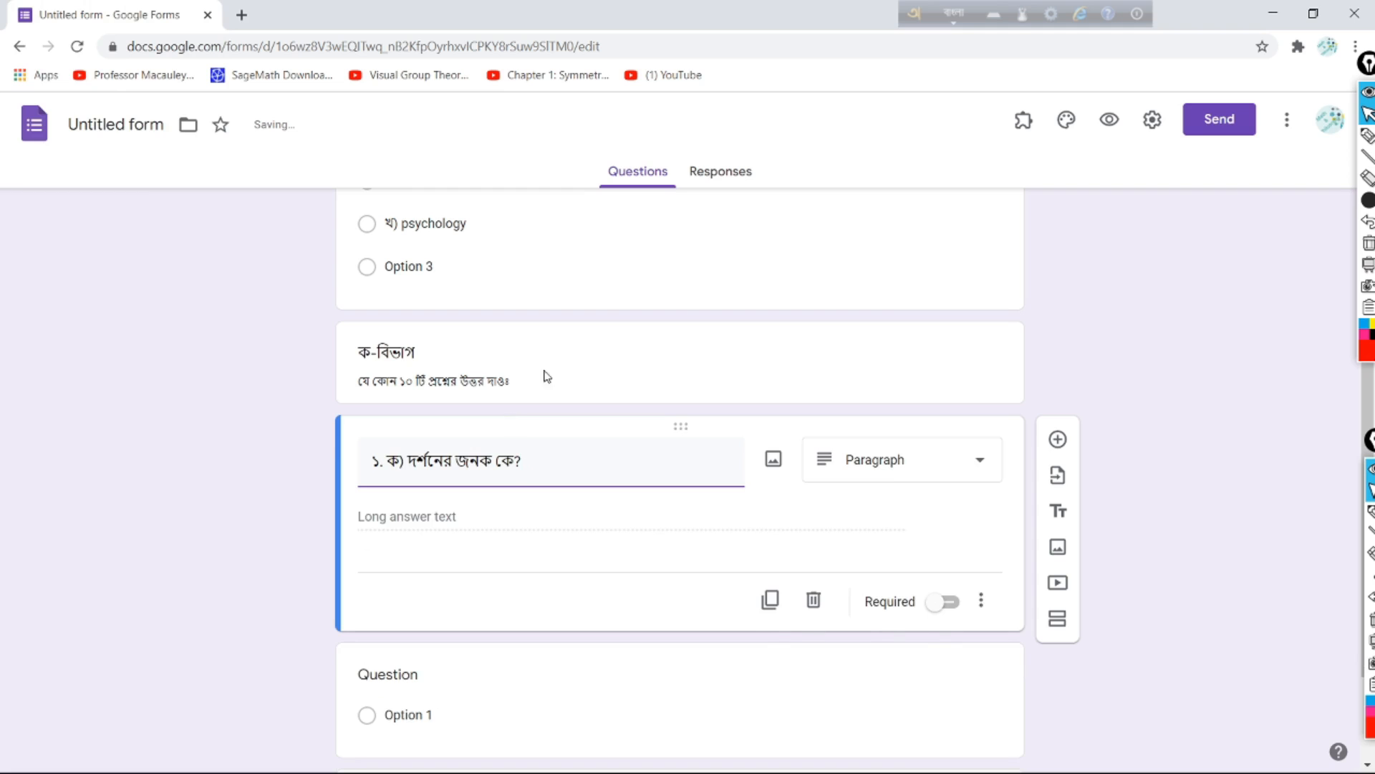
{"action": "left_click", "coordinate": [977, 464]}
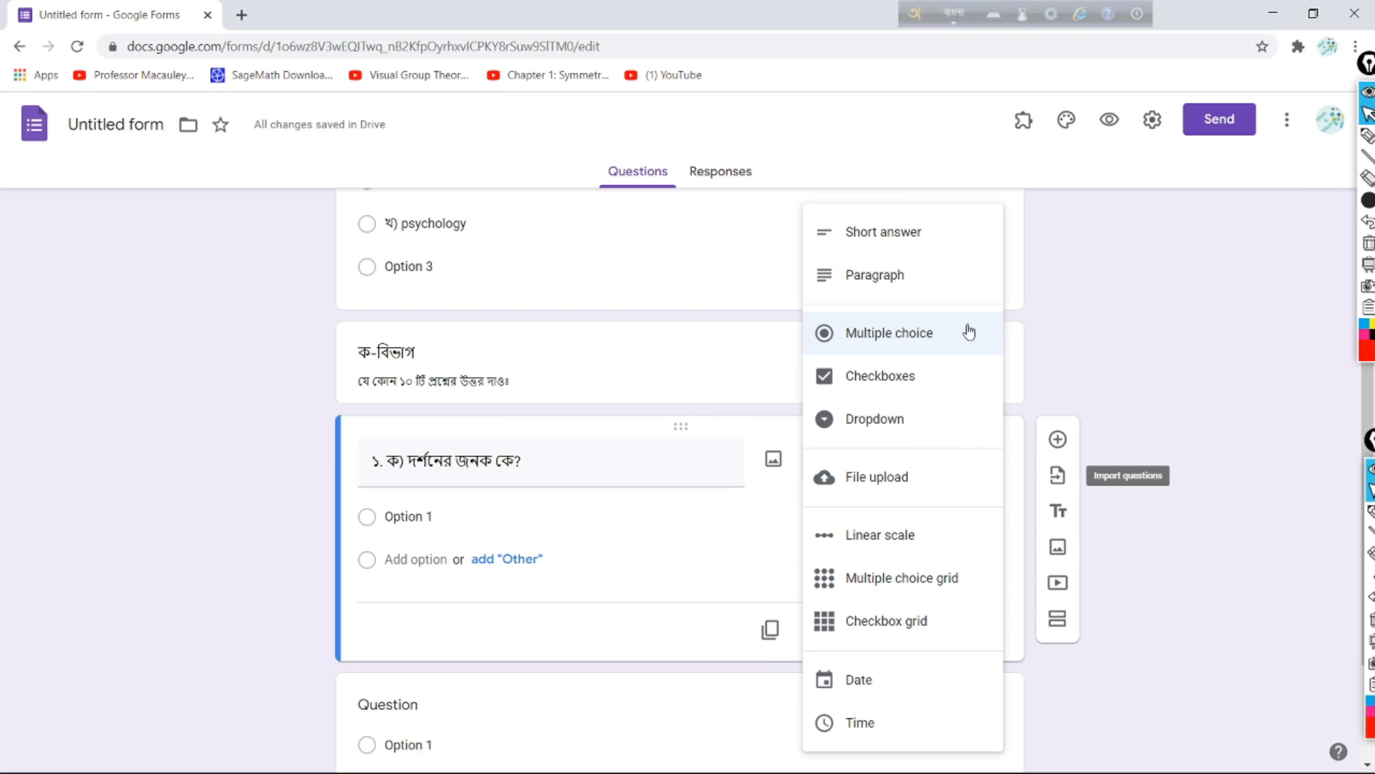
{"action": "left_click", "coordinate": [923, 231]}
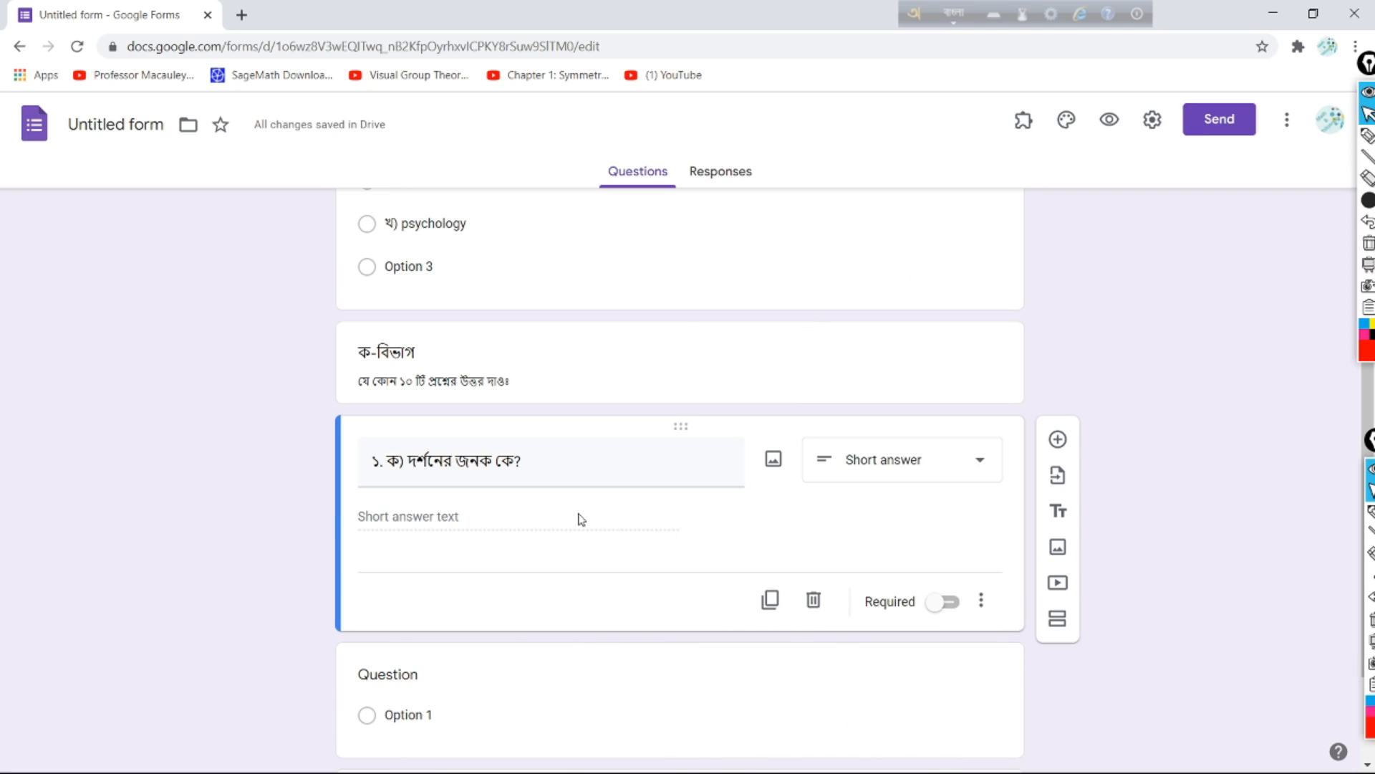
Step: Add a Short answer question 'খ) প্লেটো কার শিষ্য?' below question ১. ক)
{"action": "left_click", "coordinate": [1058, 440]}
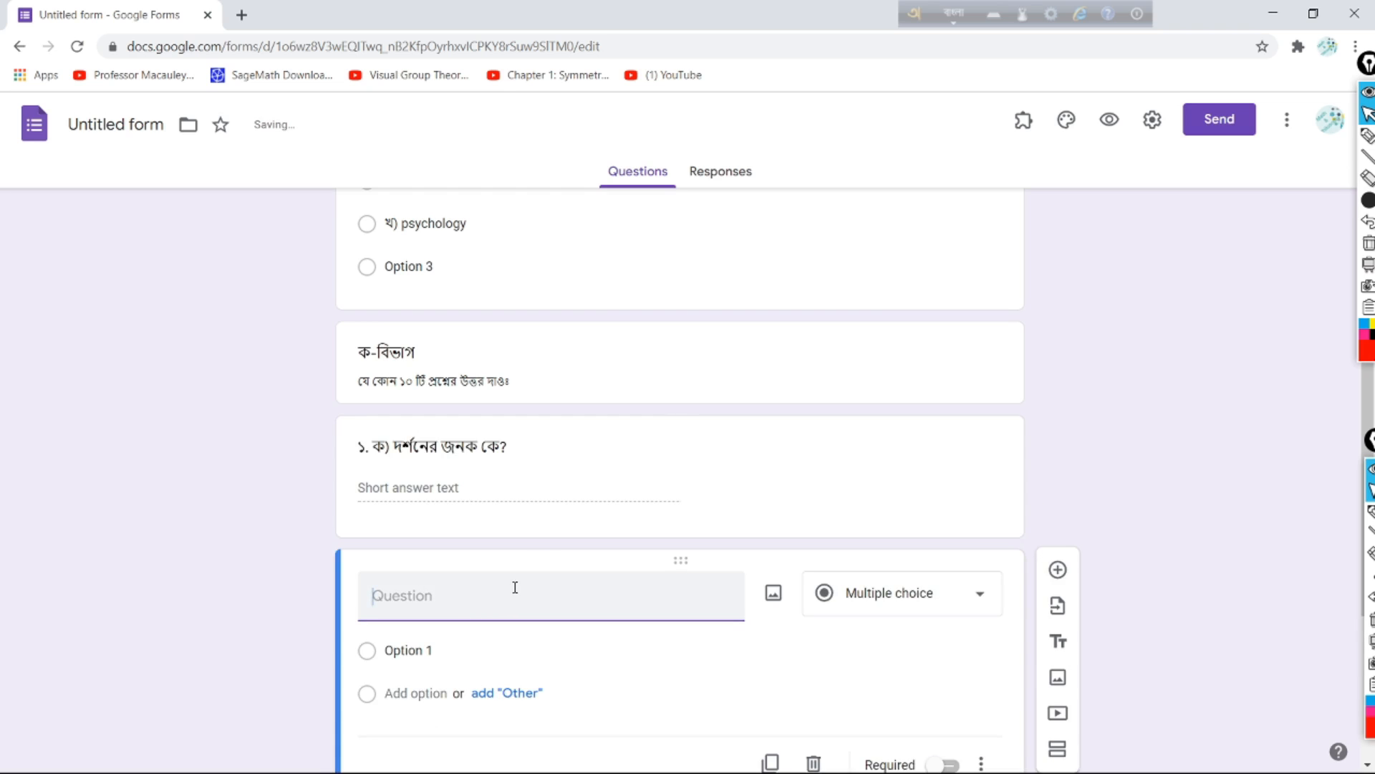
{"action": "type", "text": "খ) প্লেটো কার শিষ্য?"}
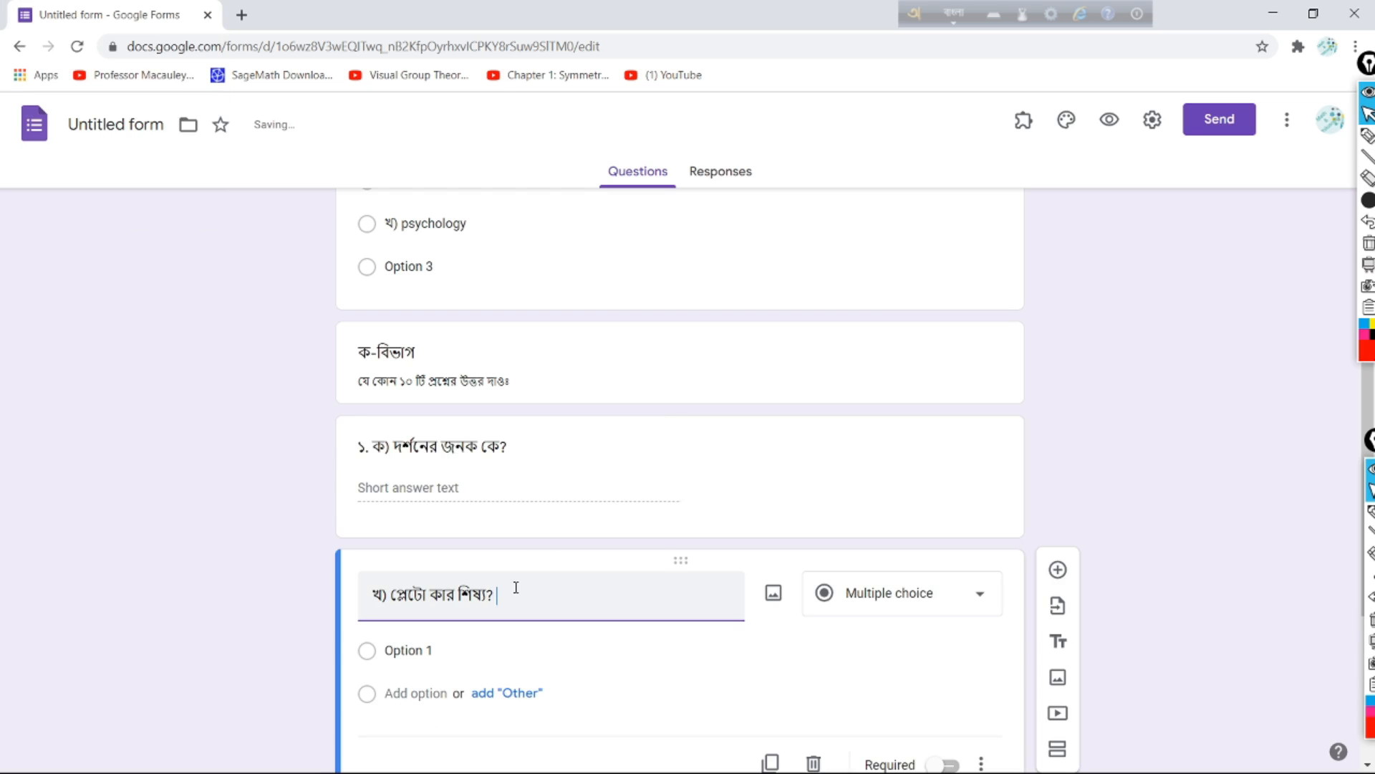
{"action": "left_click", "coordinate": [976, 594]}
{"action": "left_click", "coordinate": [901, 244]}
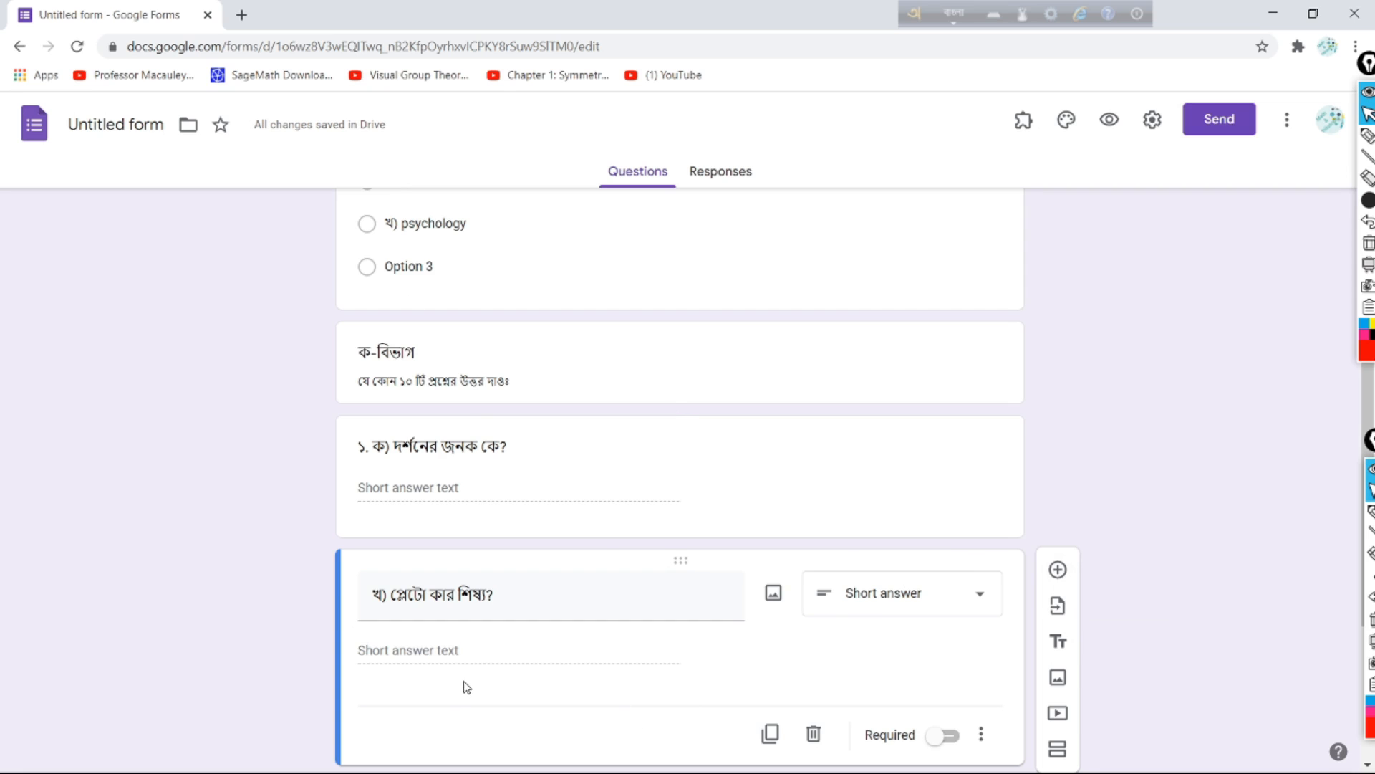
{"action": "scroll", "coordinate": [574, 644], "scroll_direction": "down", "scroll_amount": 4}
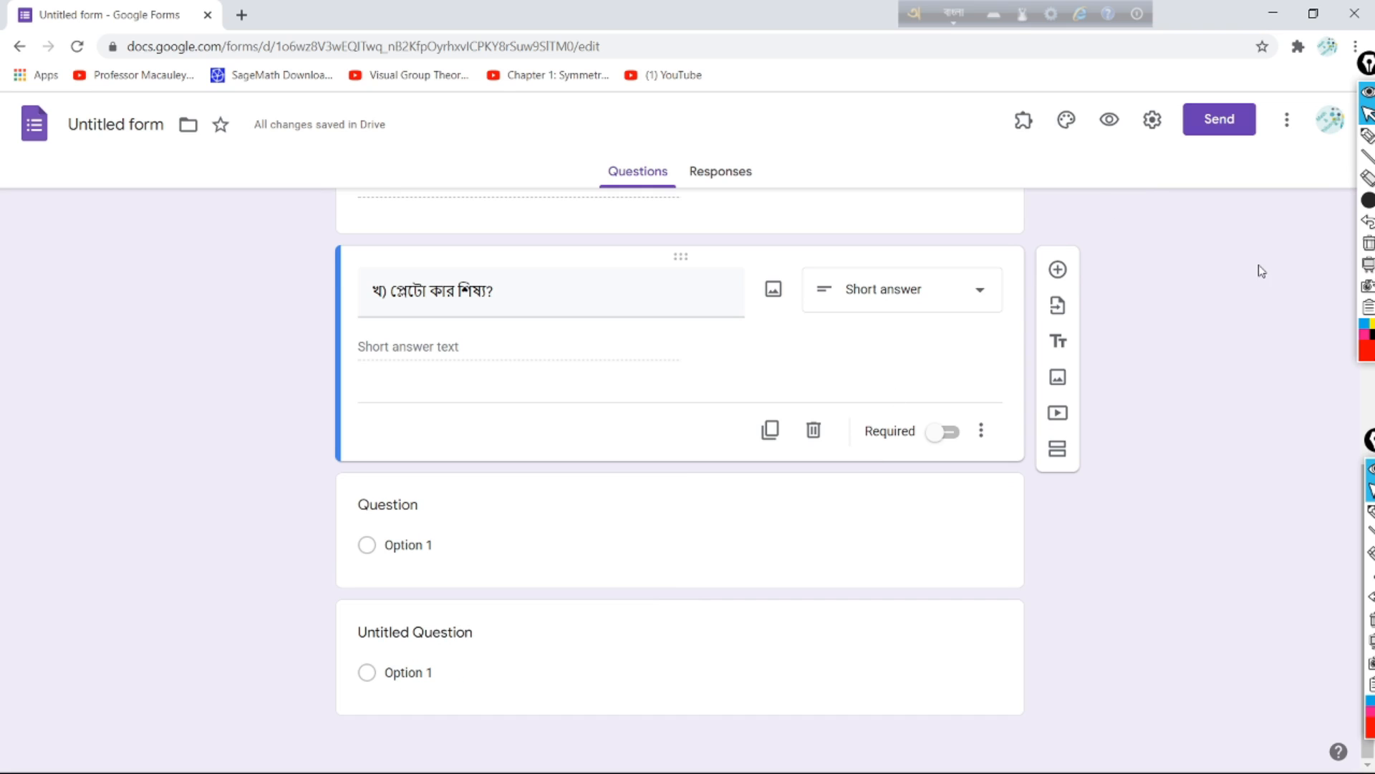
Step: Highlight the Add title and description button, then add a section titled 'খ-বিভাগ'
{"action": "left_click", "coordinate": [1367, 134]}
{"action": "left_click_drag", "start_coordinate": [1057, 313], "coordinate": [1033, 349]}
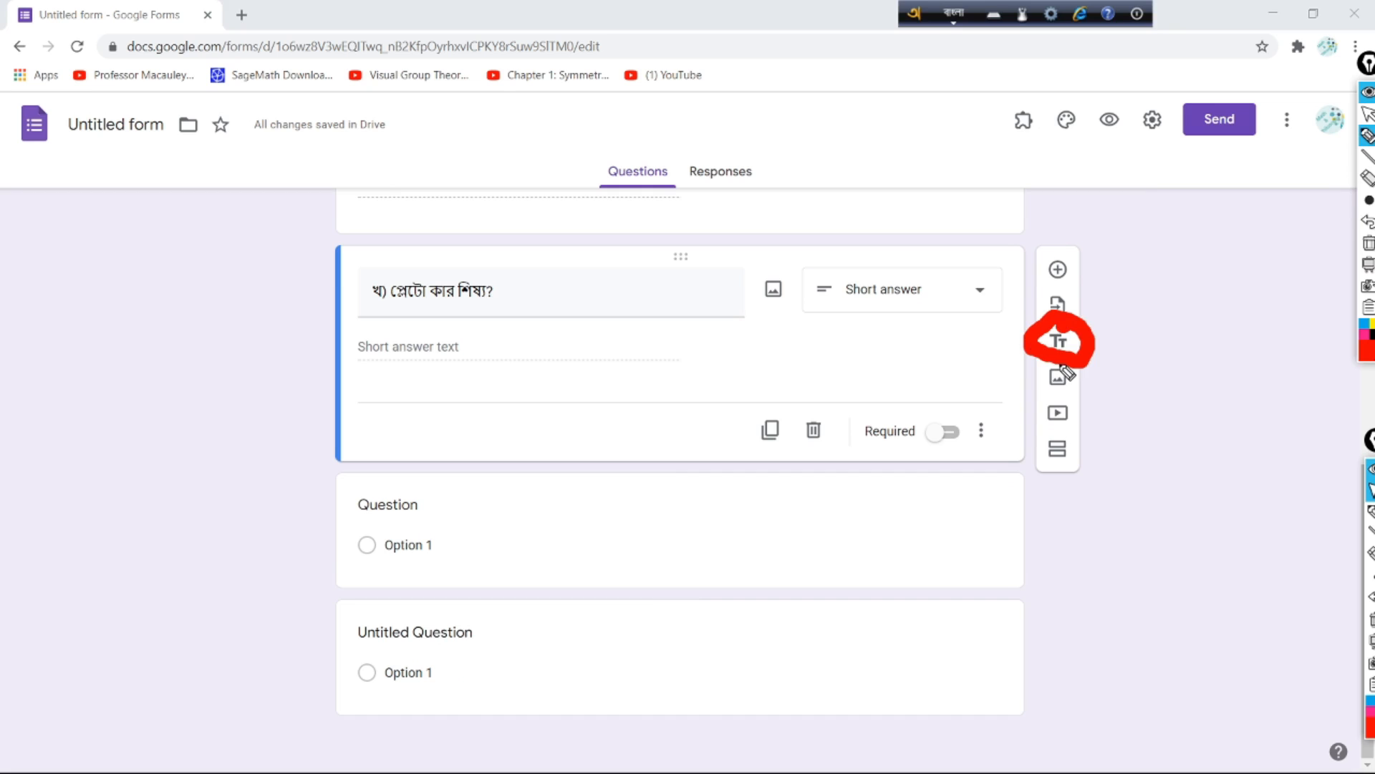
{"action": "left_click", "coordinate": [1368, 114]}
{"action": "left_click", "coordinate": [1061, 344]}
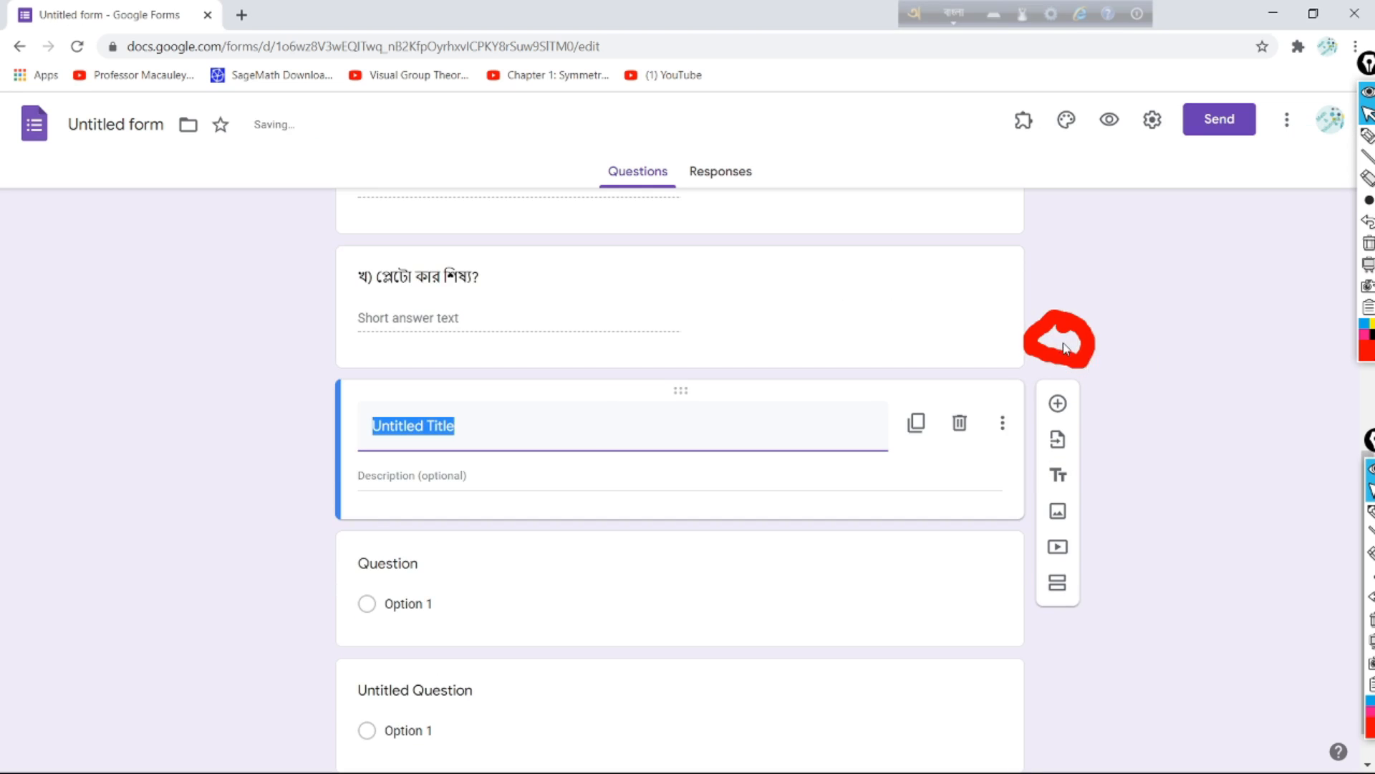
{"action": "type", "text": "kh-"}
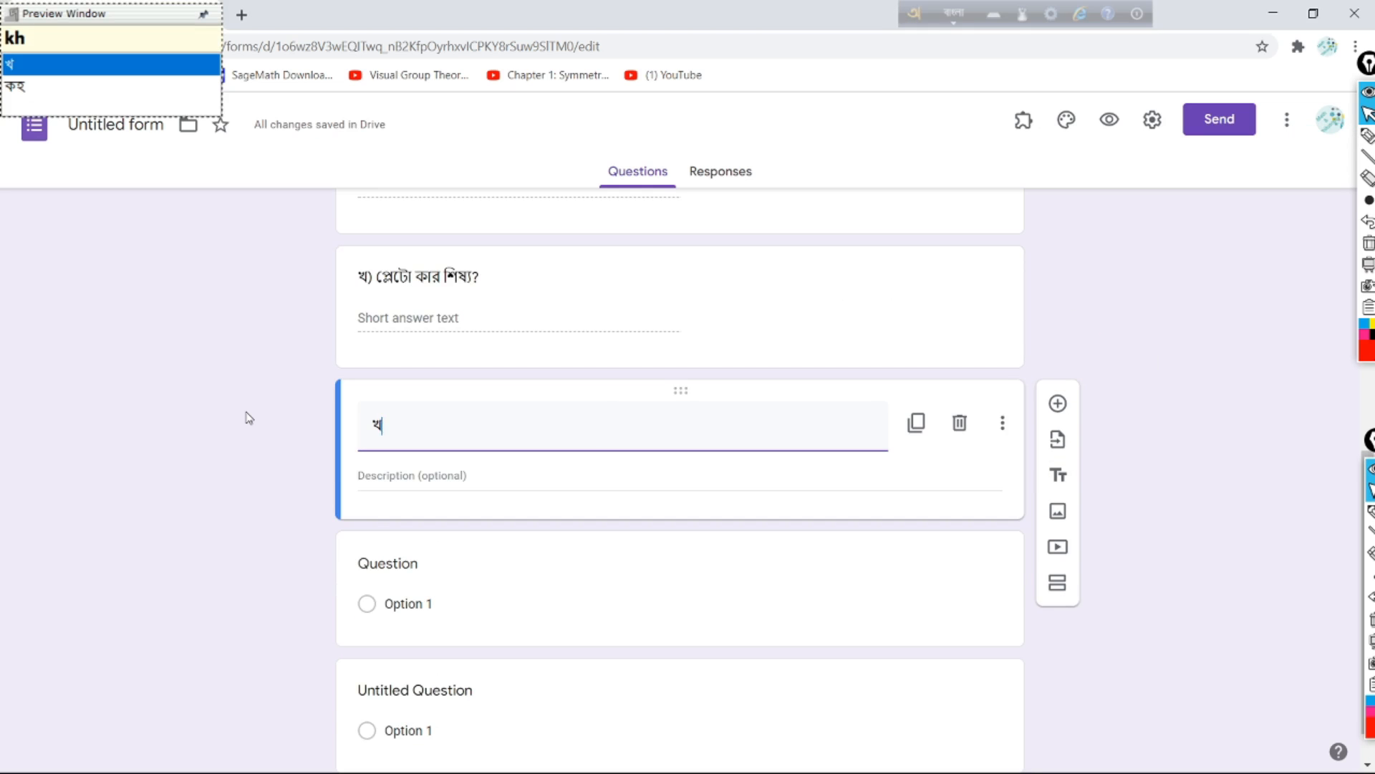
{"action": "type", "text": "bivag"}
{"action": "key", "text": "Return"}
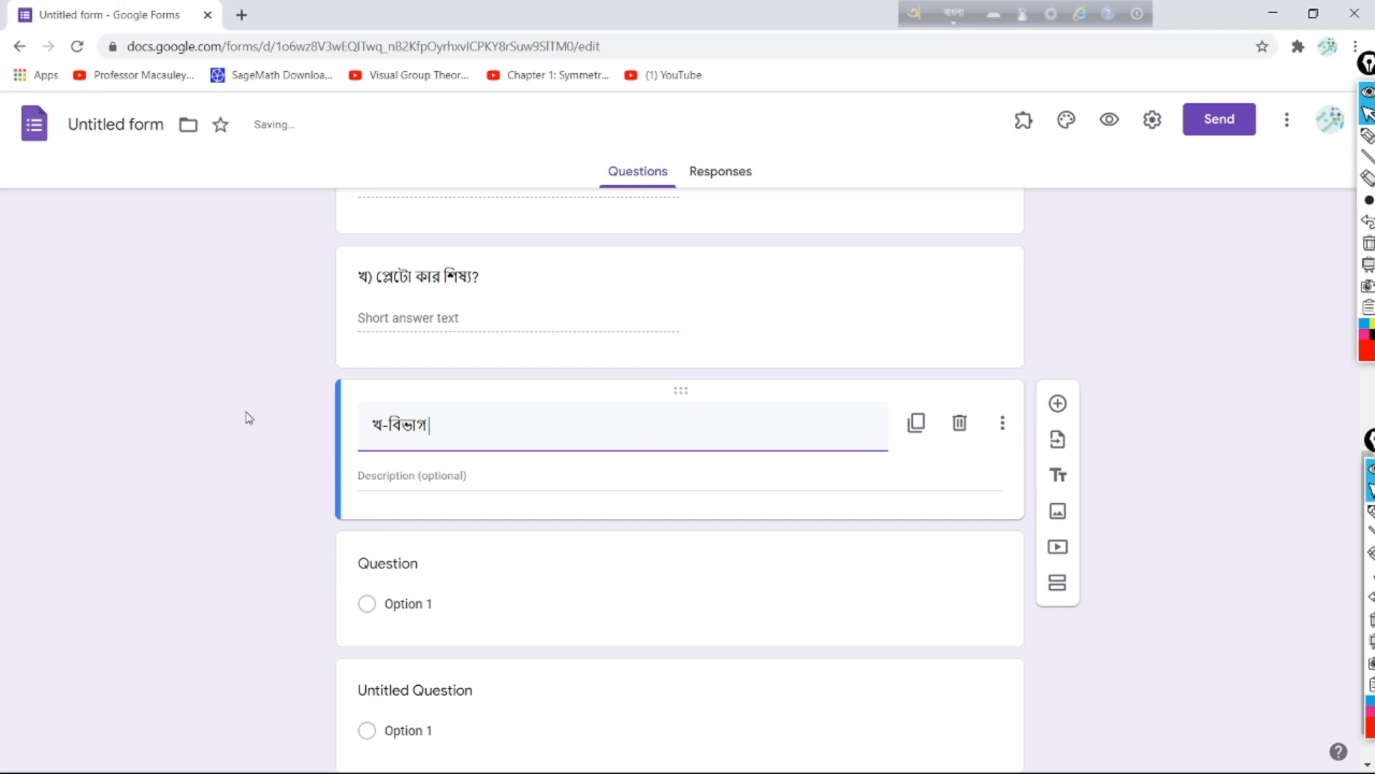
Step: Give the section the description 'যে কোন ৫ টি প্রশ্নের উত্তর দাওঃ' and add a blank question below
{"action": "left_click", "coordinate": [396, 477]}
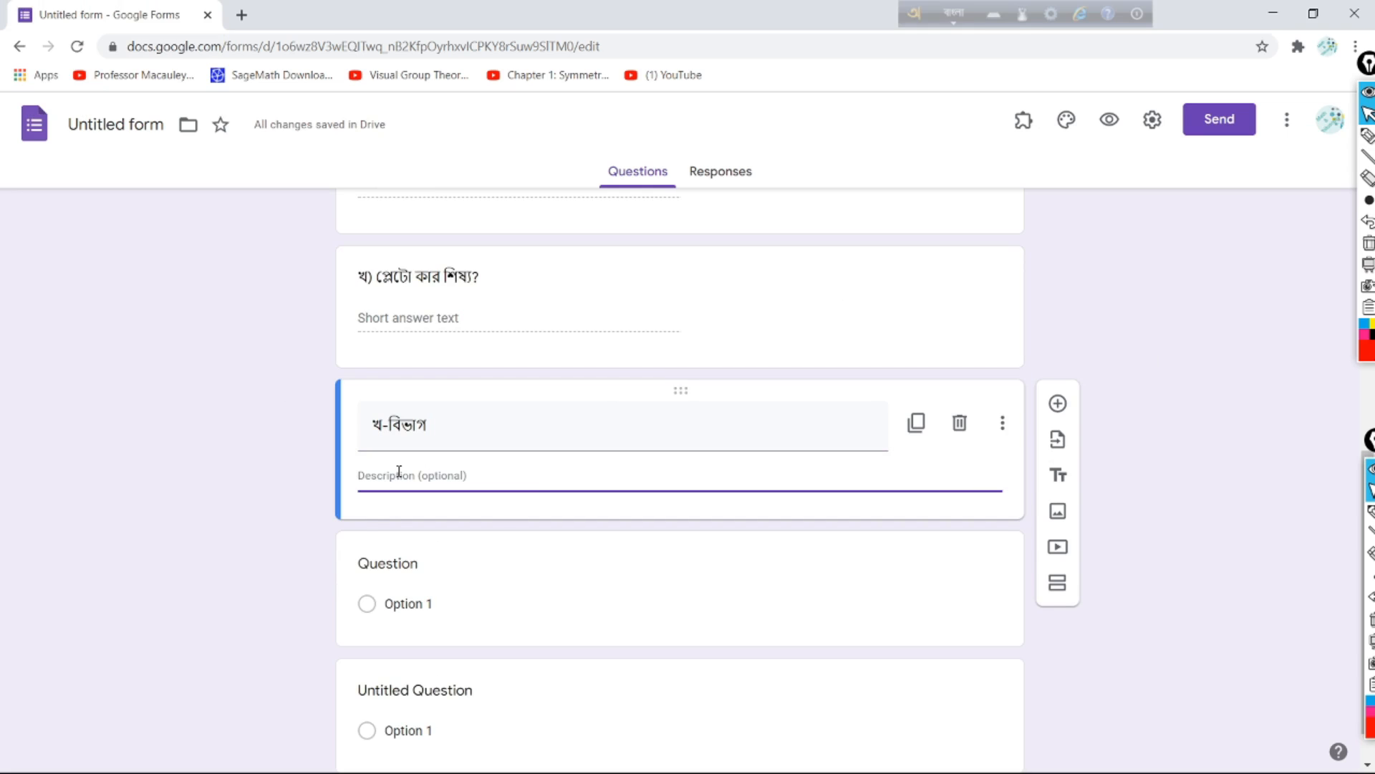
{"action": "type", "text": "je kO"}
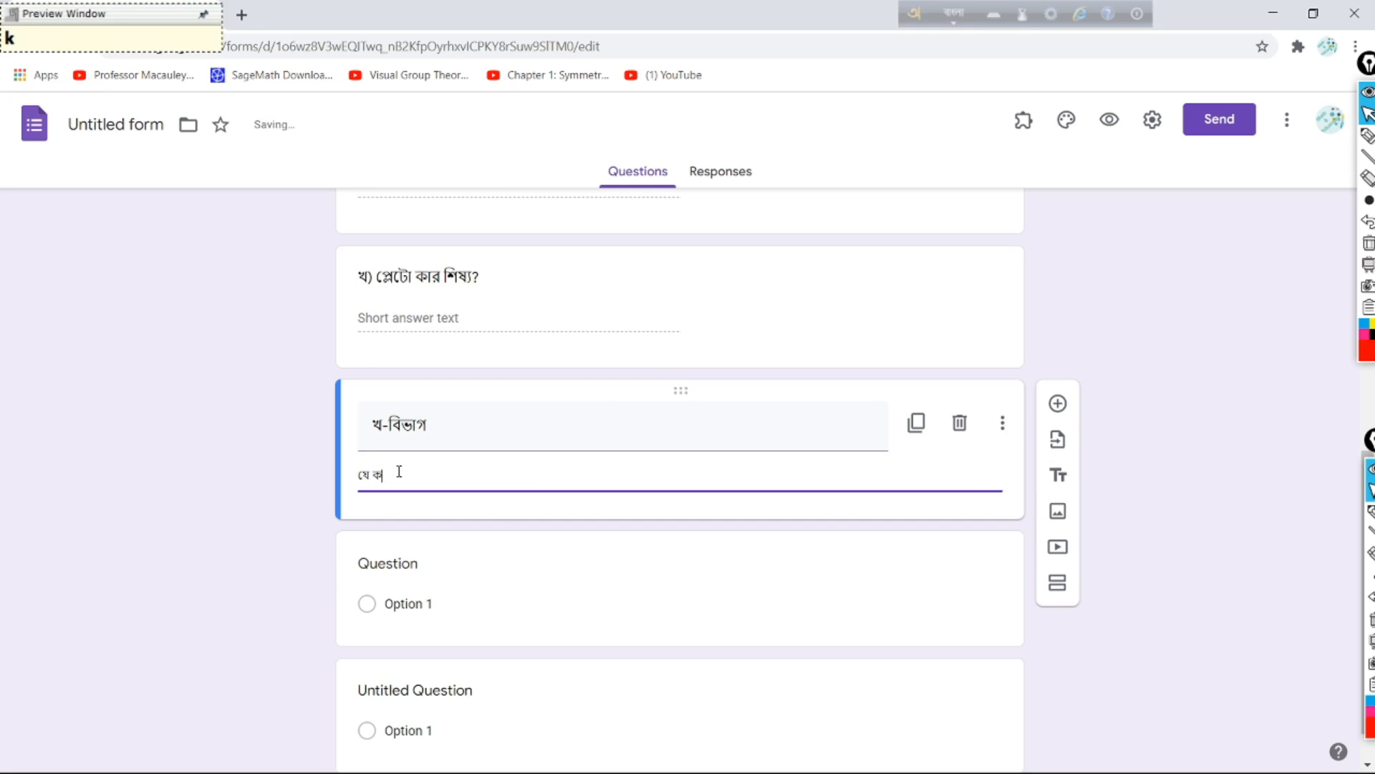
{"action": "type", "text": "N "}
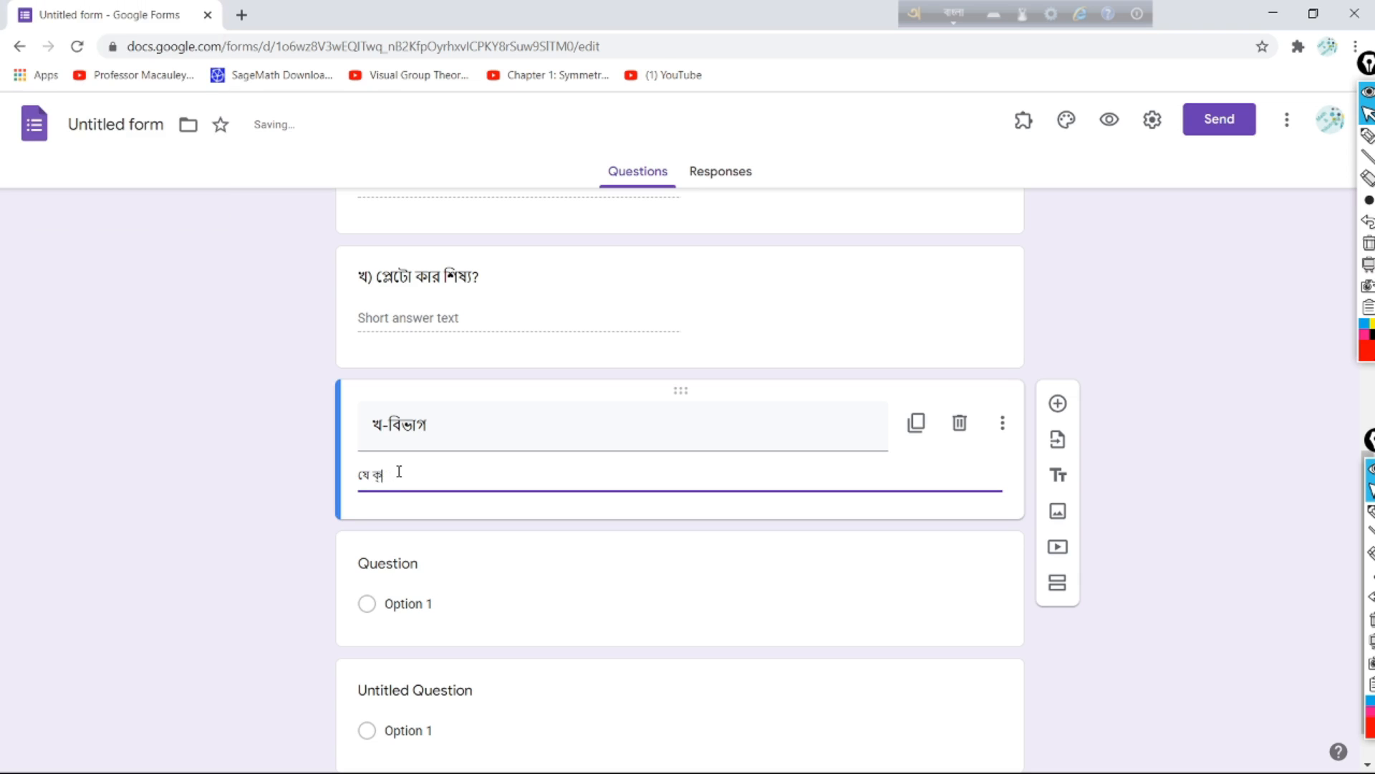
{"action": "type", "text": "On"}
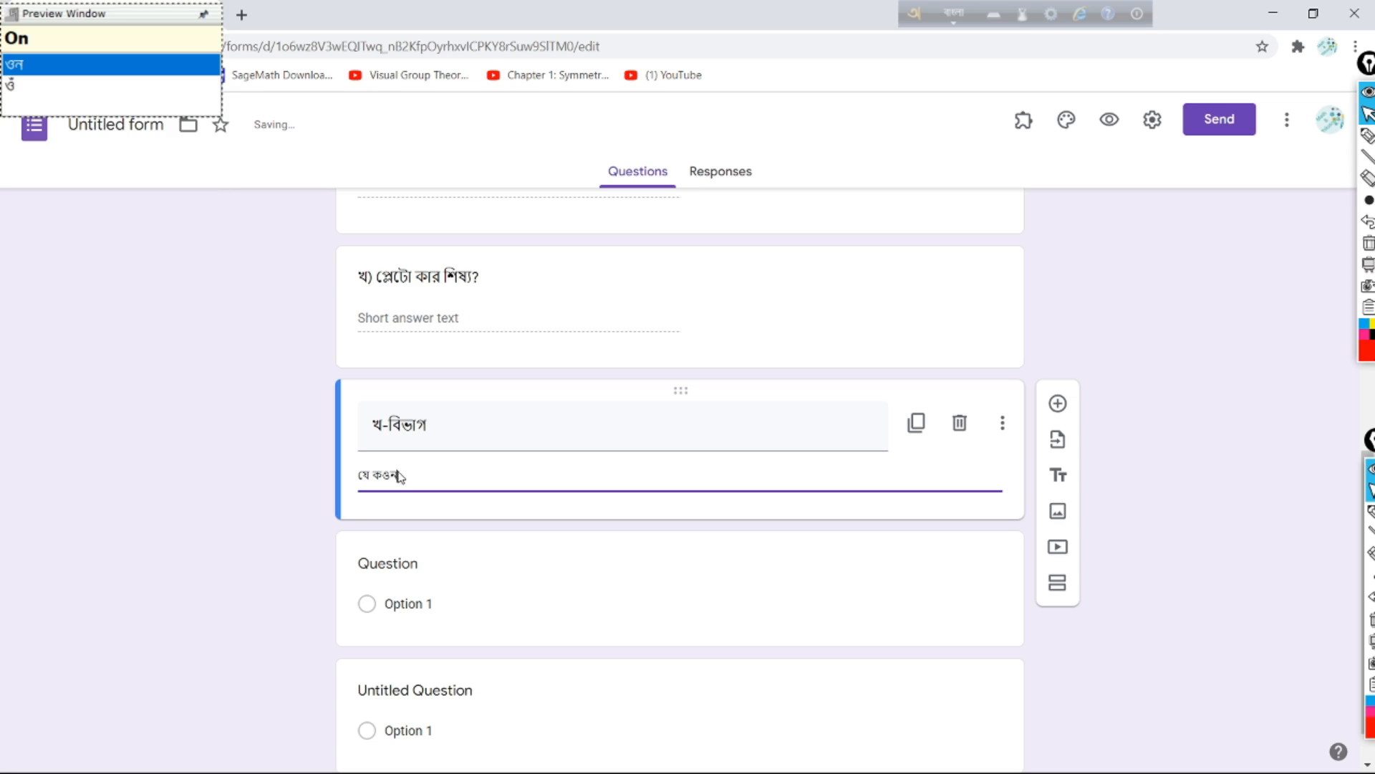
{"action": "key", "text": "BackSpace"}
{"action": "key", "text": "BackSpace"}
{"action": "key", "text": "BackSpace"}
{"action": "type", "text": "kO"}
{"action": "type", "text": "ন ৫ টি প্রশ্নের উত্তর দাও"}
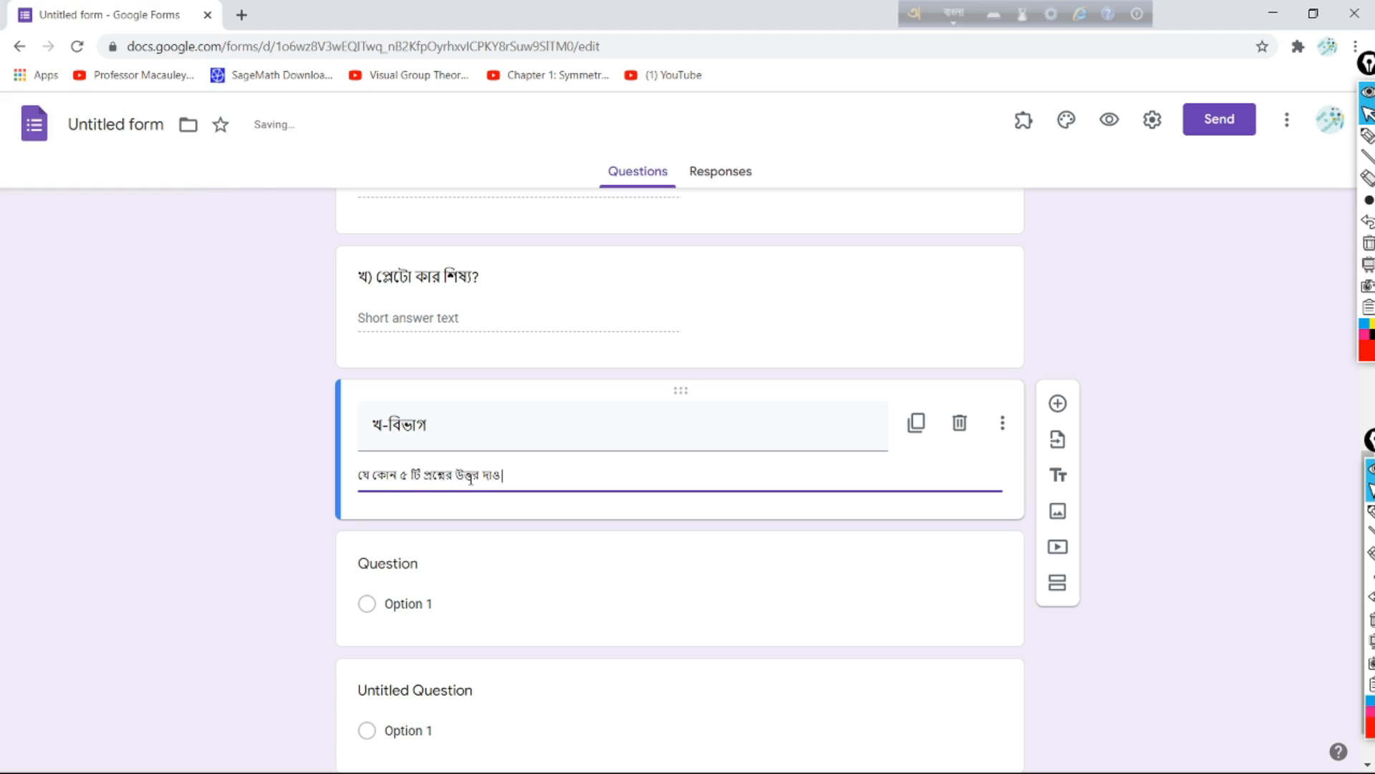
{"action": "type", "text": " ঃ"}
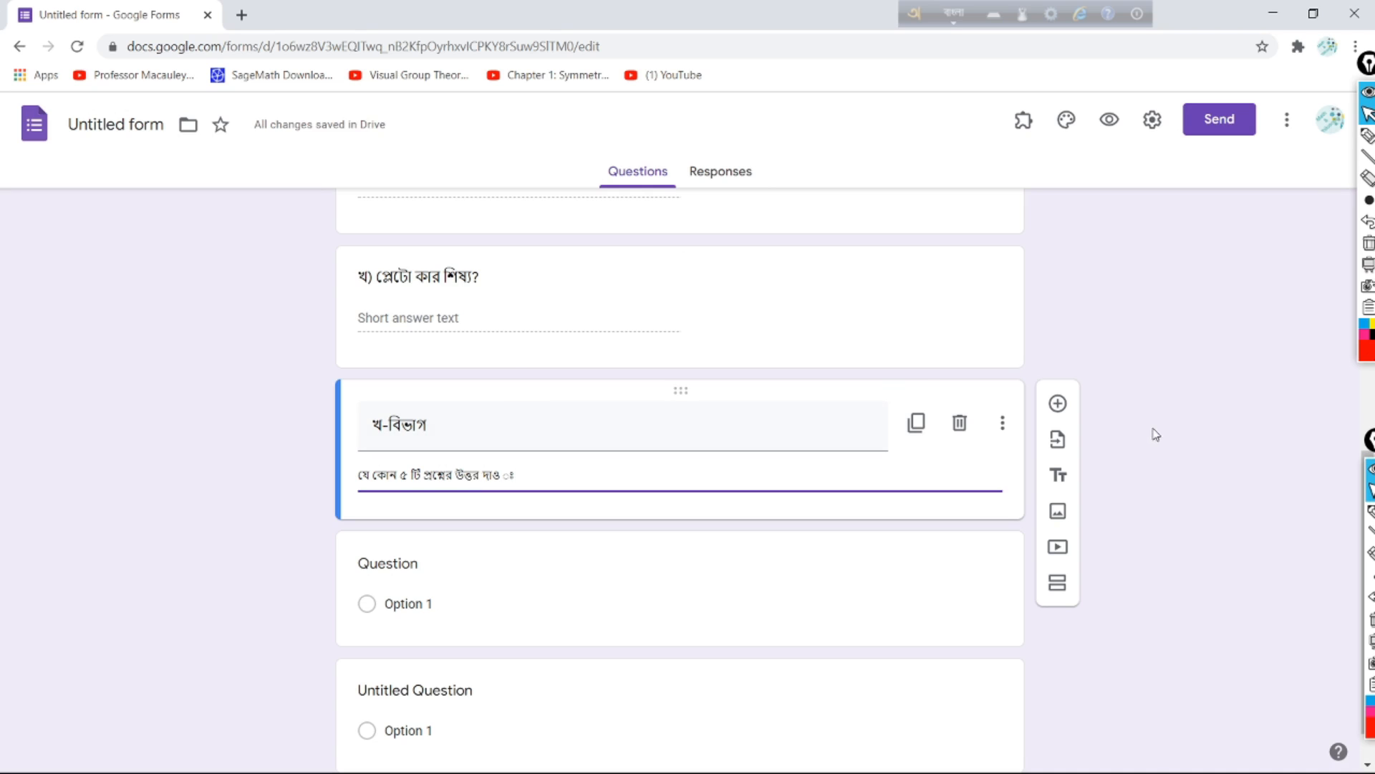
{"action": "left_click", "coordinate": [1058, 404]}
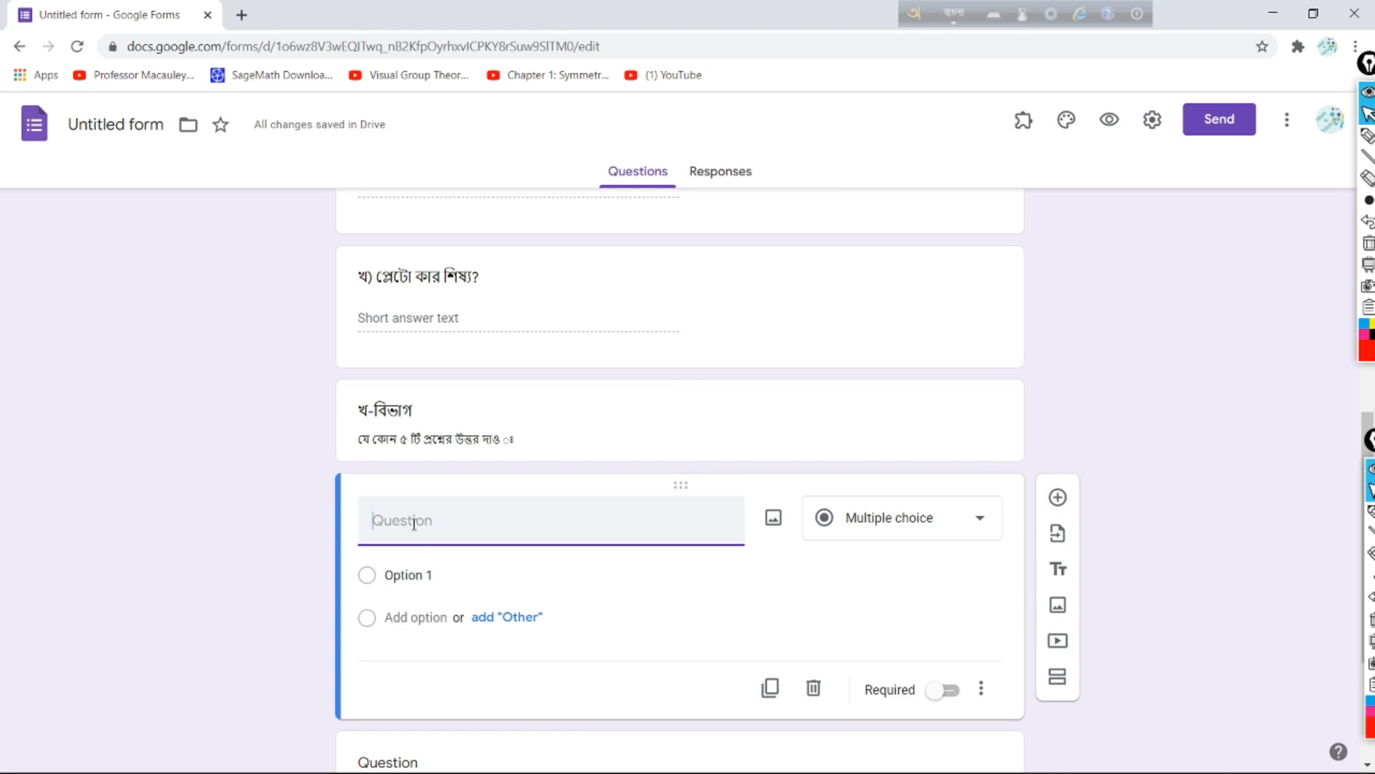
Step: Type '২.' as the start of the new question's title
{"action": "type", "text": "২"}
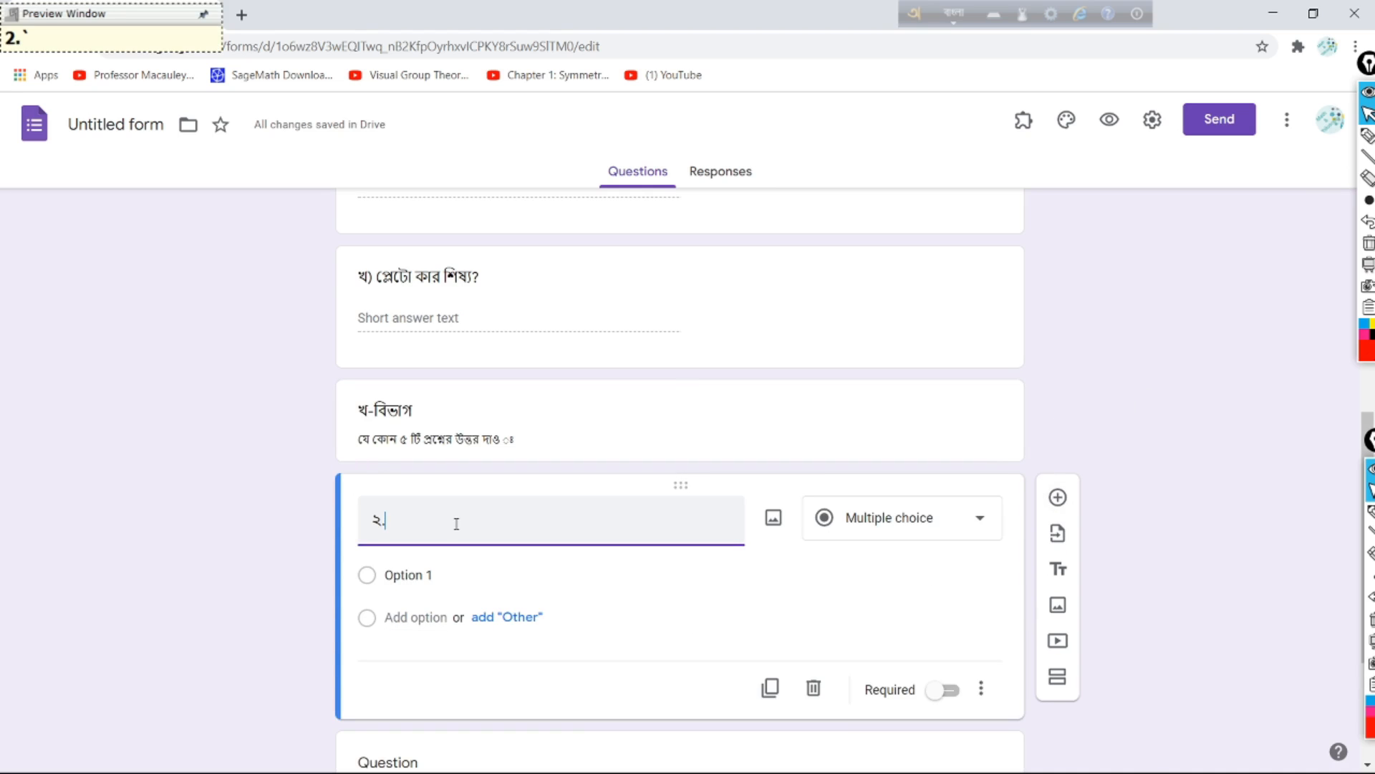
{"action": "type", "text": "."}
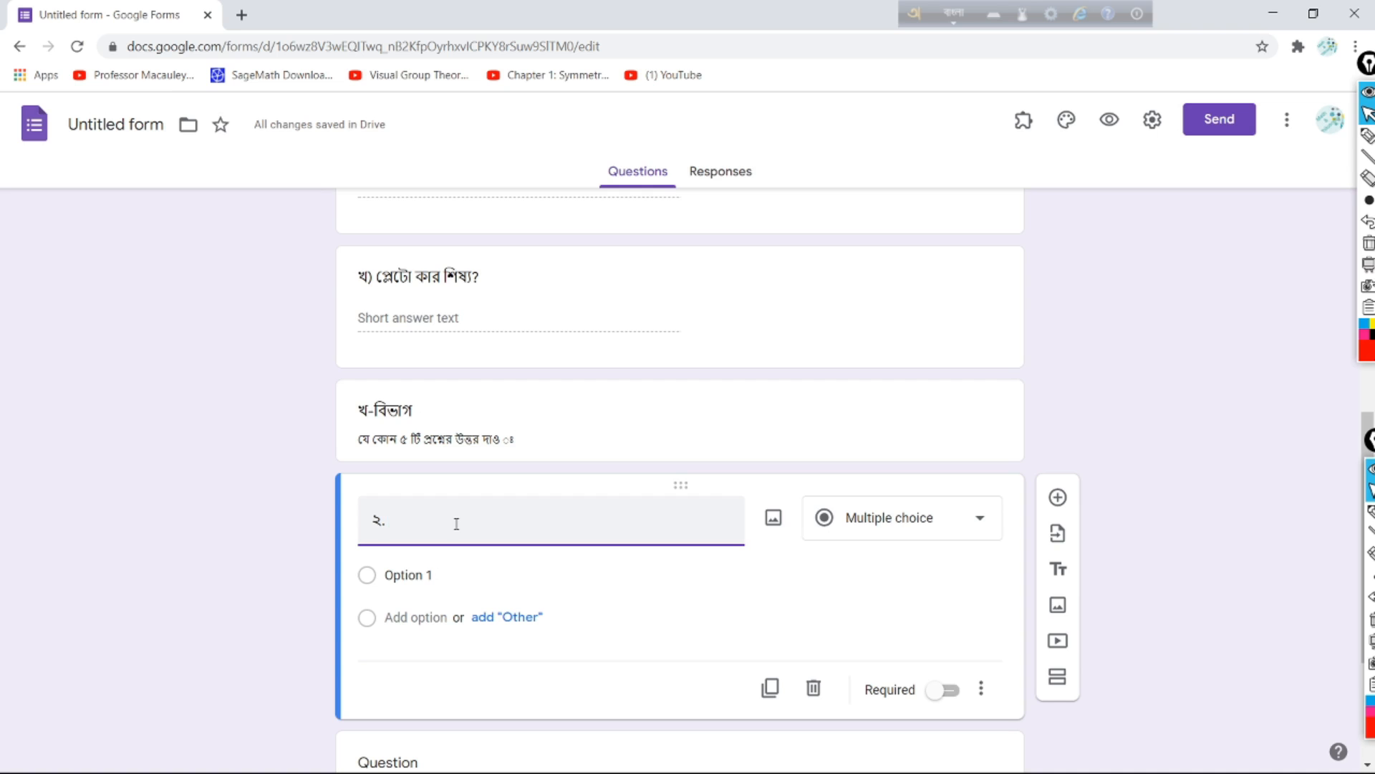
Step: In the Word exam paper, copy the question ২ line under খ-বিভাগ, then return to the form
{"action": "left_click", "coordinate": [1273, 18]}
{"action": "scroll", "coordinate": [509, 245], "scroll_direction": "down", "scroll_amount": 3}
{"action": "scroll", "coordinate": [510, 246], "scroll_direction": "down", "scroll_amount": 5}
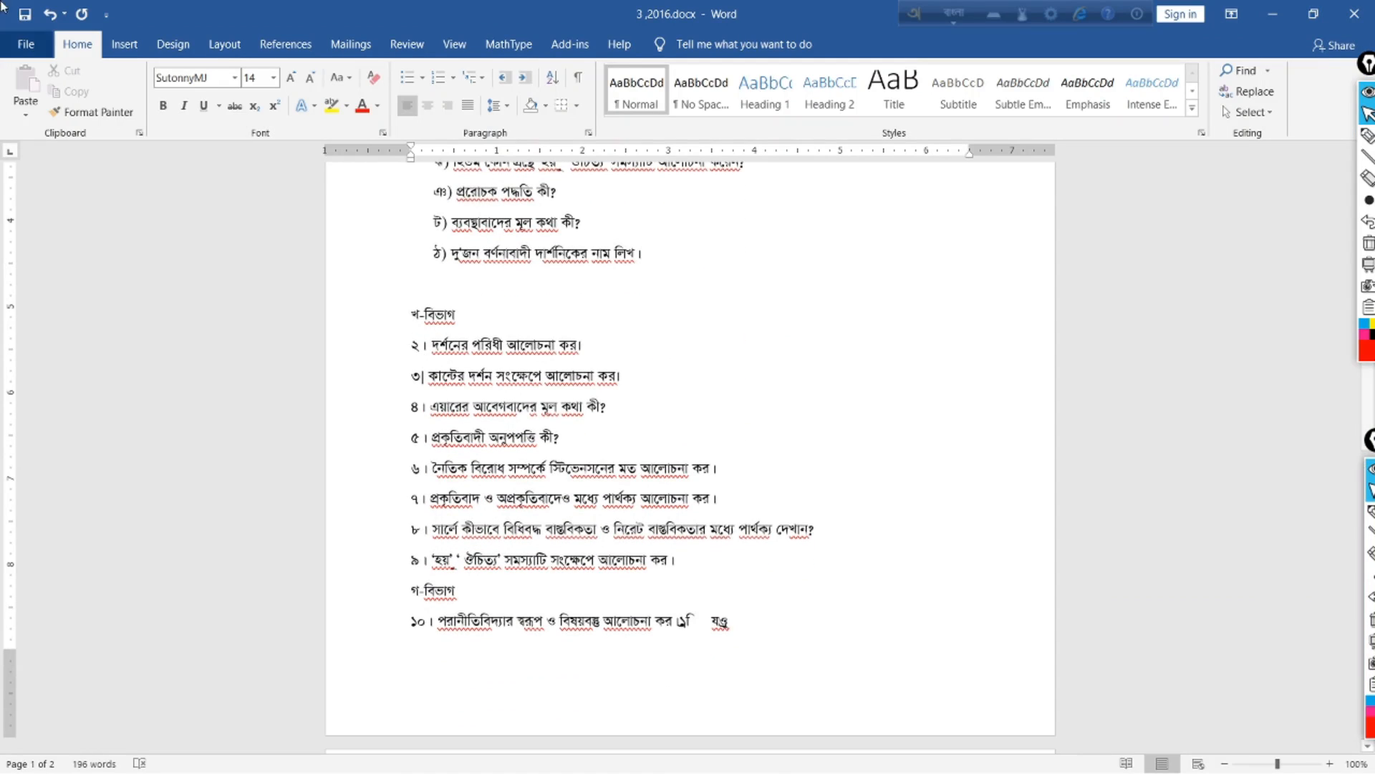
{"action": "left_click", "coordinate": [412, 345]}
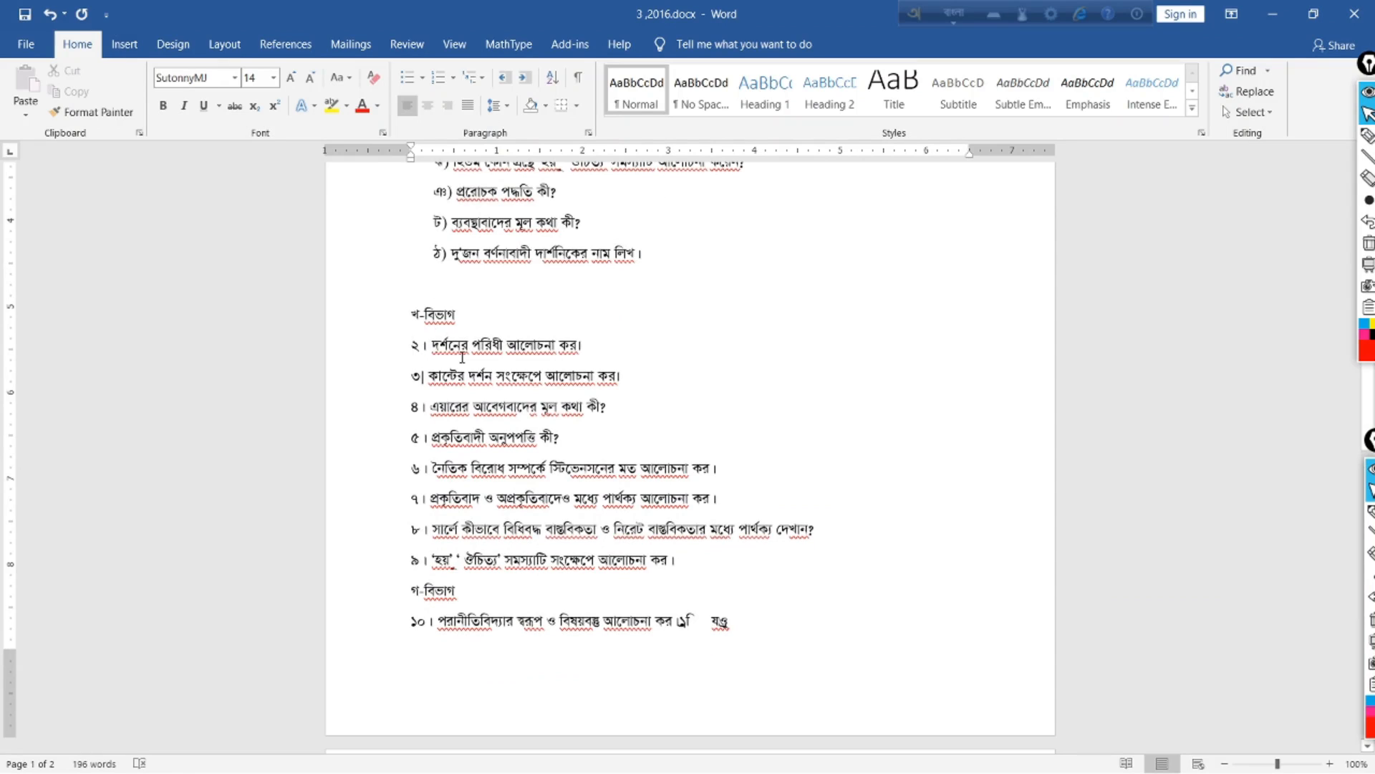
{"action": "left_click_drag", "start_coordinate": [407, 349], "coordinate": [605, 344]}
{"action": "right_click", "coordinate": [557, 349]}
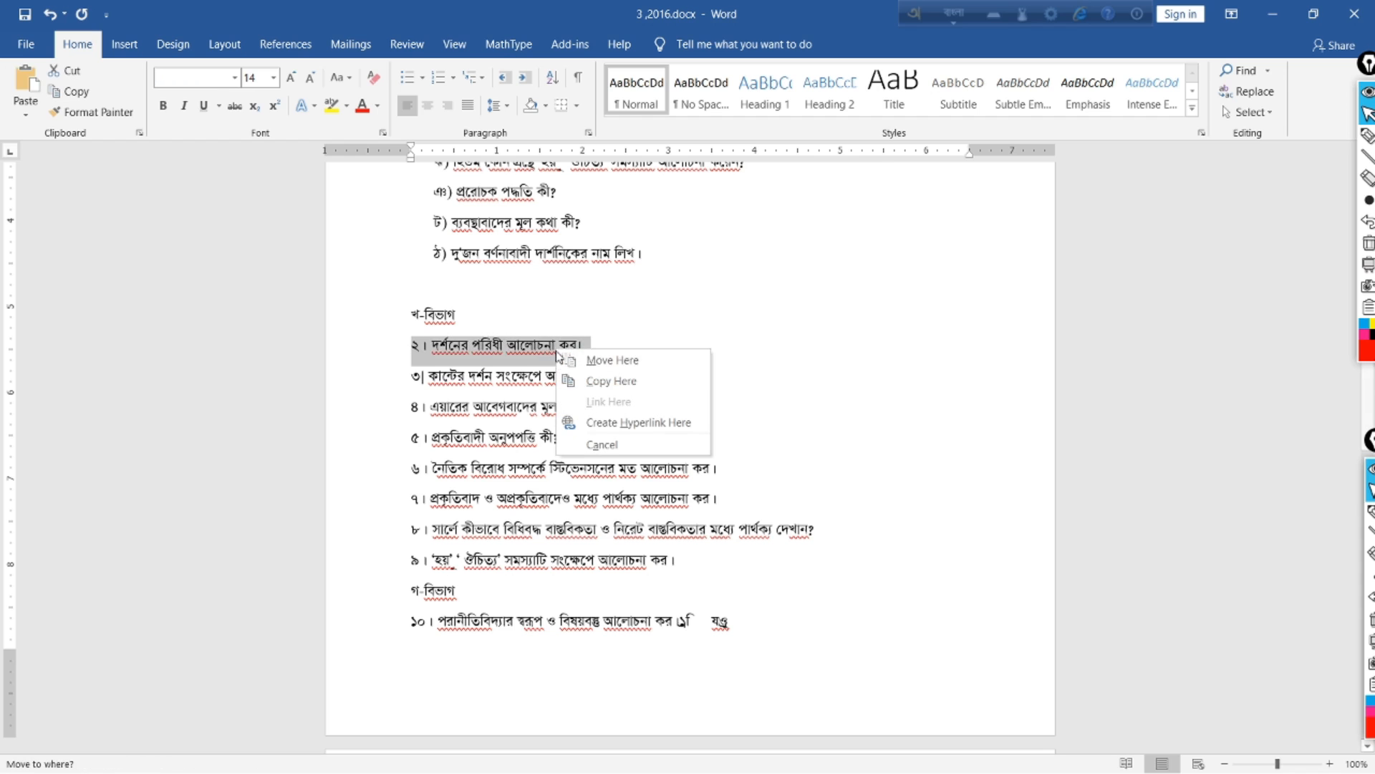
{"action": "key", "text": "Escape"}
{"action": "right_click", "coordinate": [496, 348]}
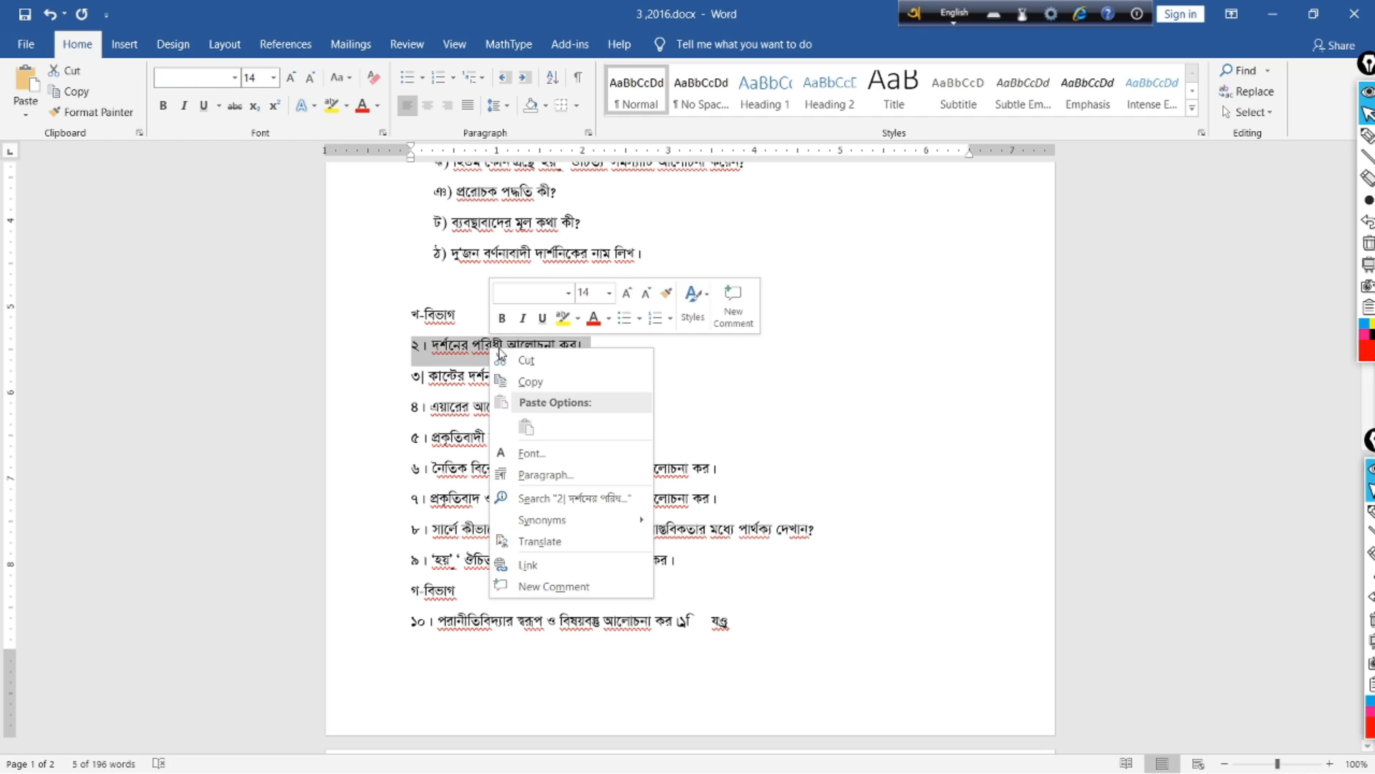
{"action": "left_click", "coordinate": [531, 380]}
{"action": "left_click", "coordinate": [546, 741]}
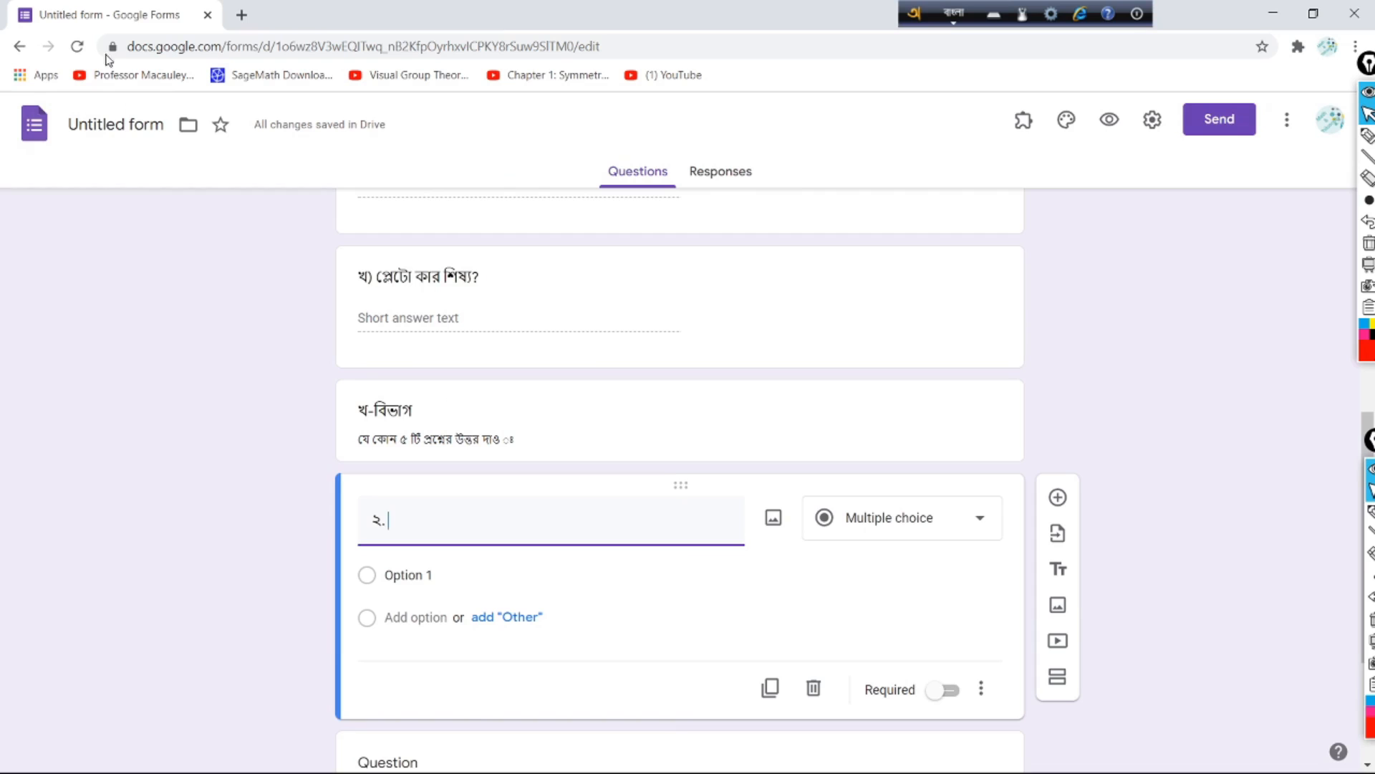
Step: Paste 'দর্শনের পরিধী আলোচনা কর।' into question ২ and make it a Paragraph question
{"action": "right_click", "coordinate": [432, 524]}
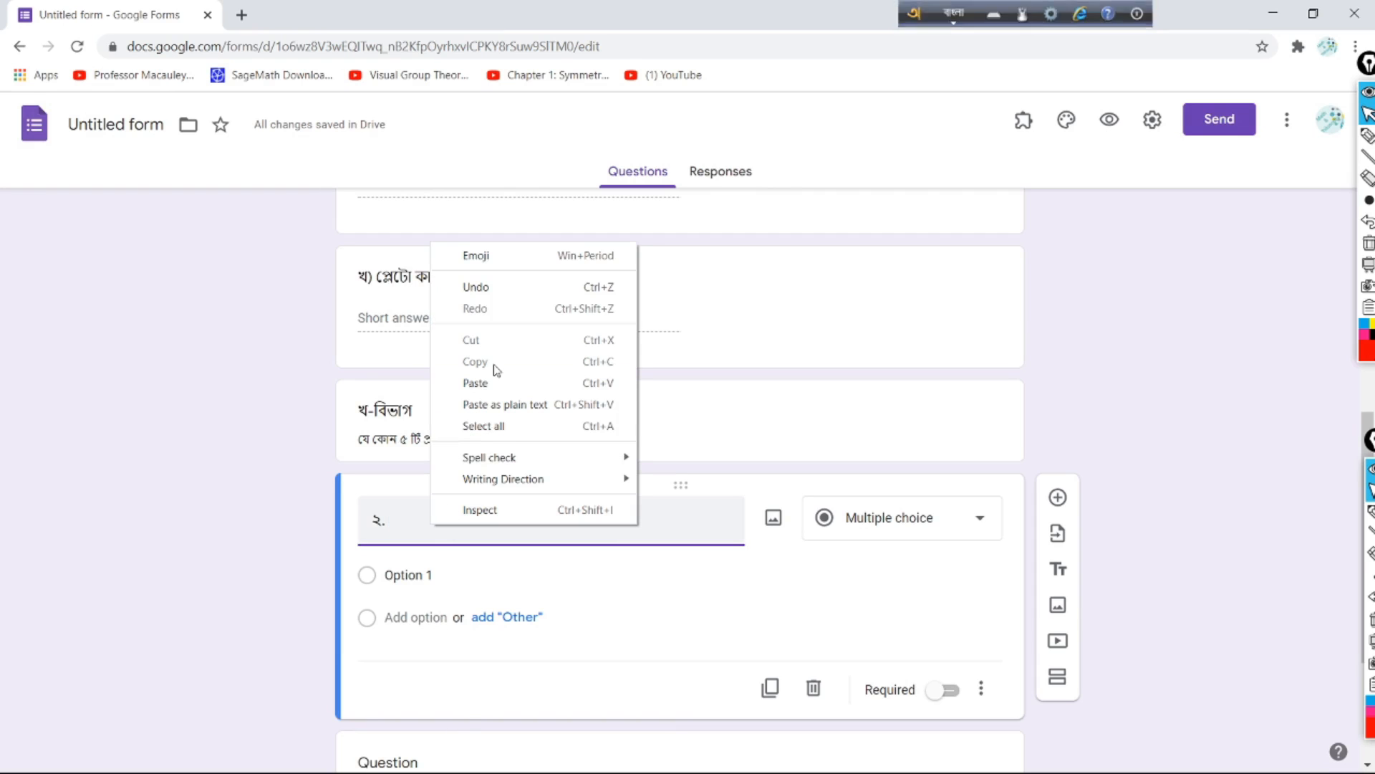
{"action": "left_click", "coordinate": [497, 384]}
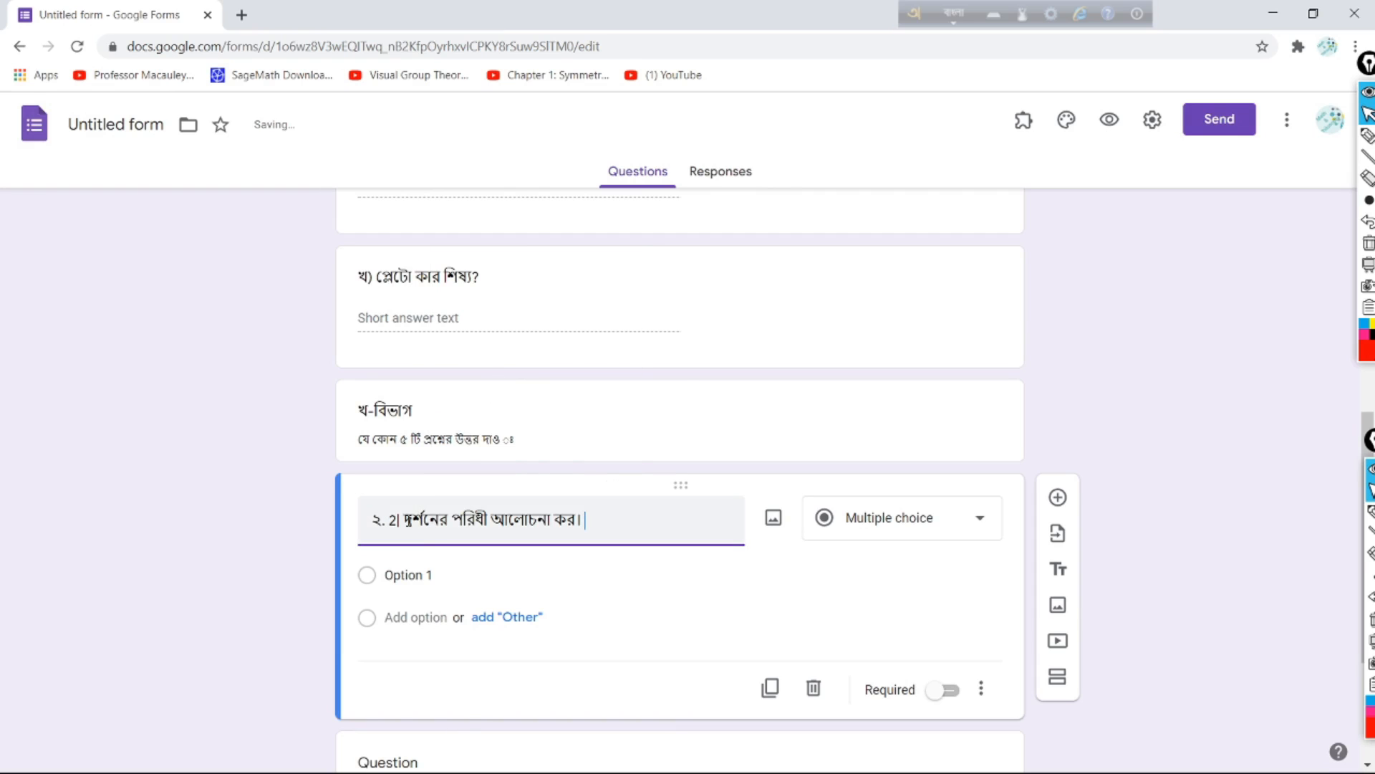
{"action": "key", "text": "BackSpace"}
{"action": "key", "text": "BackSpace"}
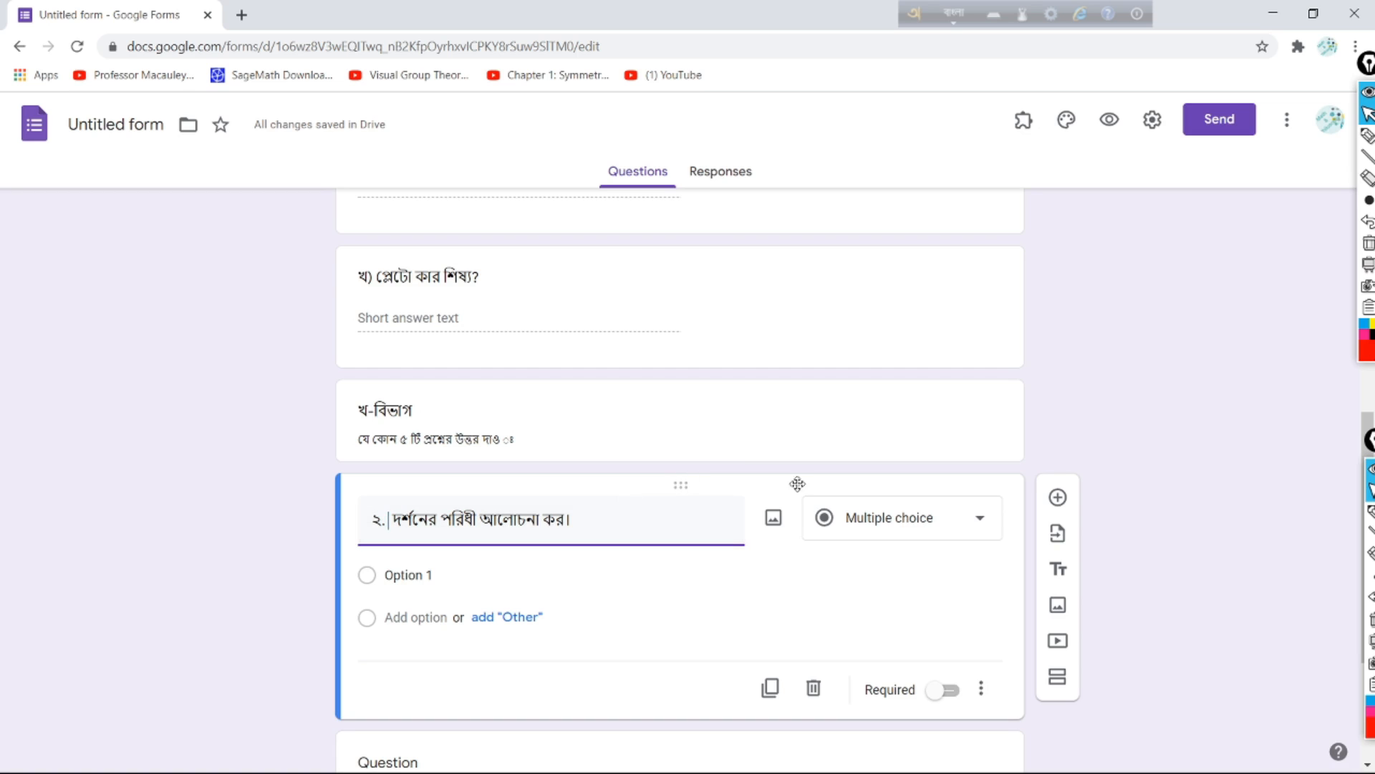
{"action": "left_click", "coordinate": [971, 520]}
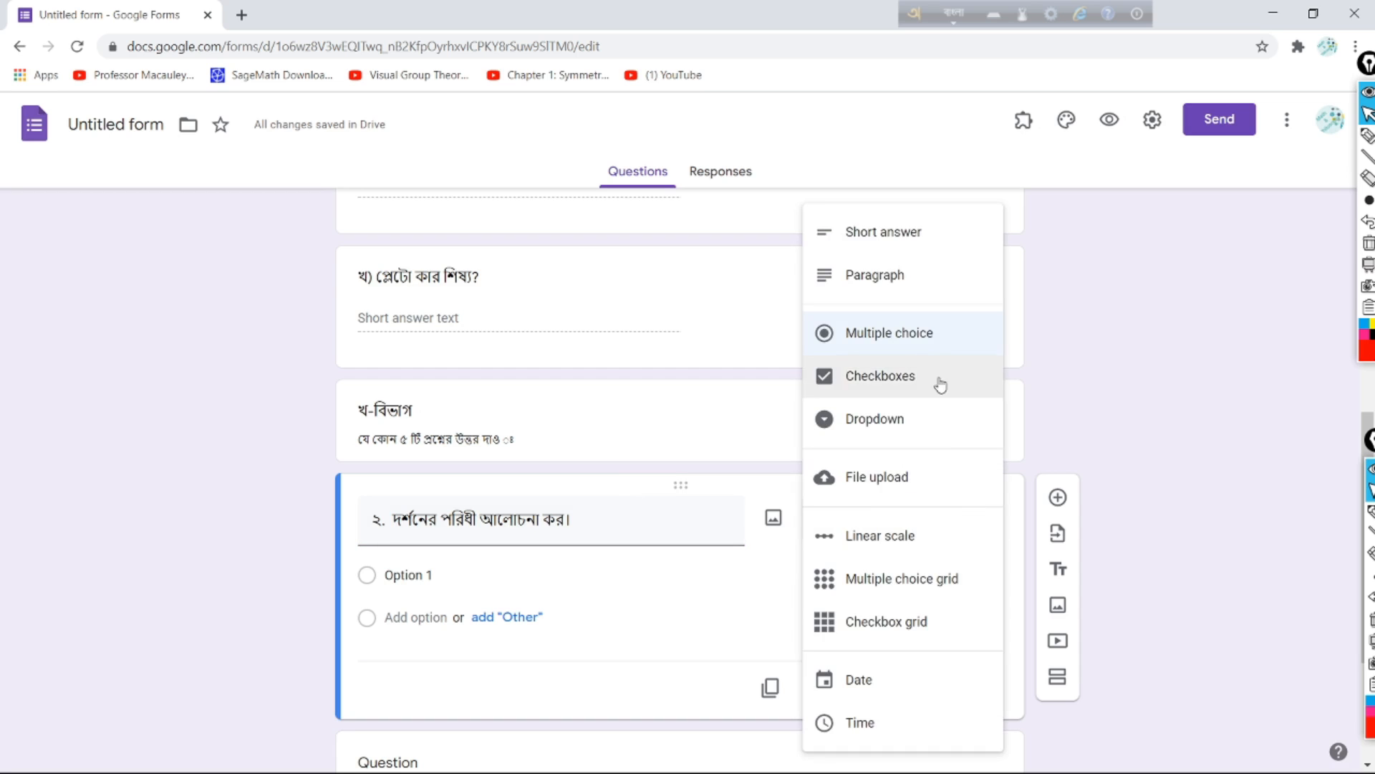
{"action": "left_click", "coordinate": [892, 280]}
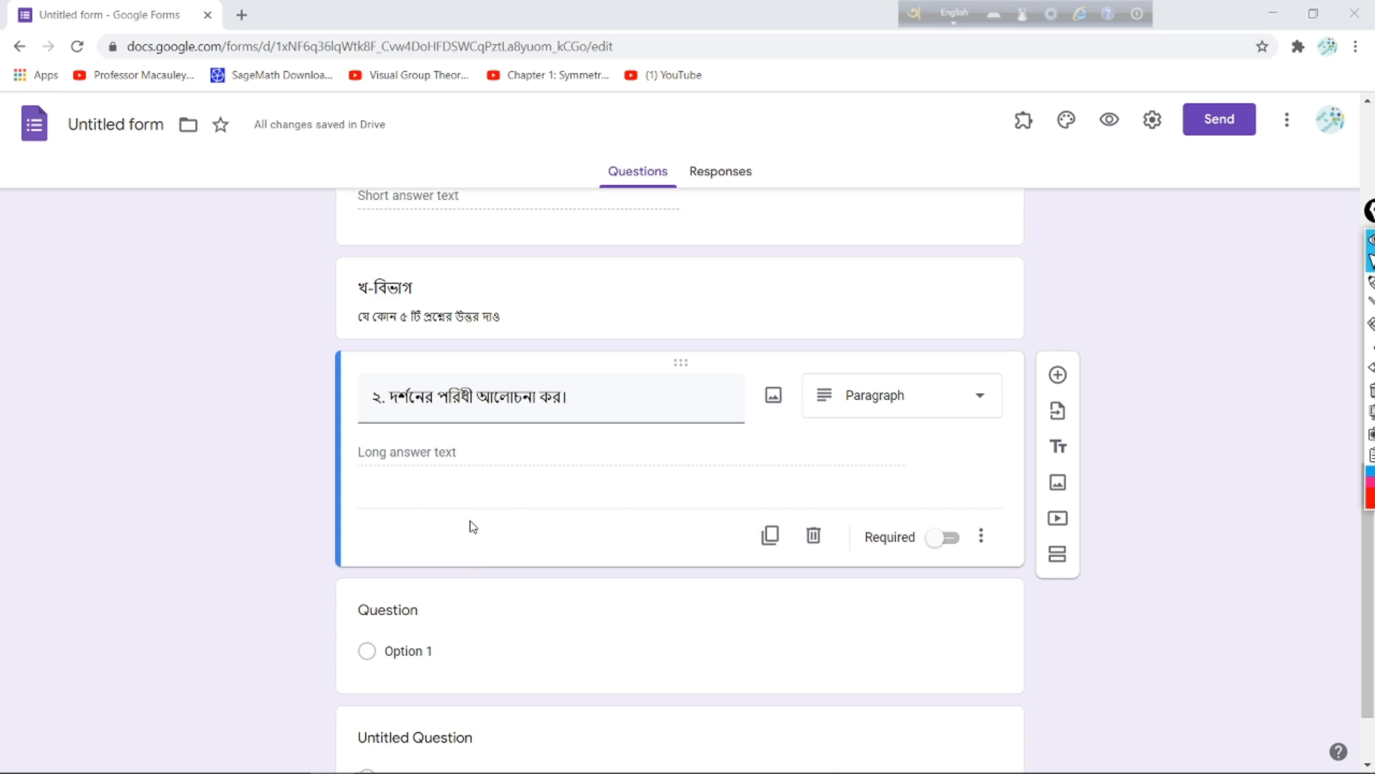
Step: Add a new question titled '৩.' and go back to the Word document
{"action": "left_click", "coordinate": [1058, 374]}
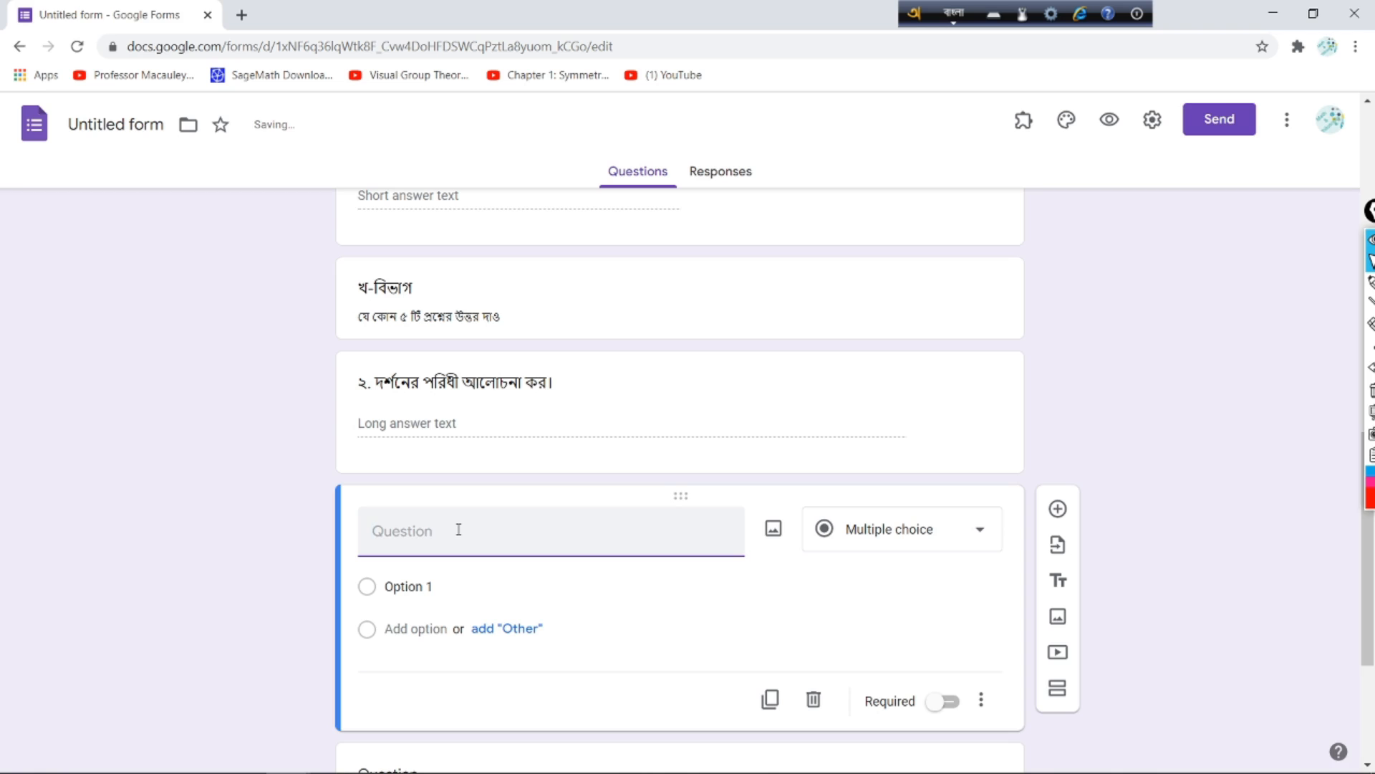
{"action": "type", "text": "৩."}
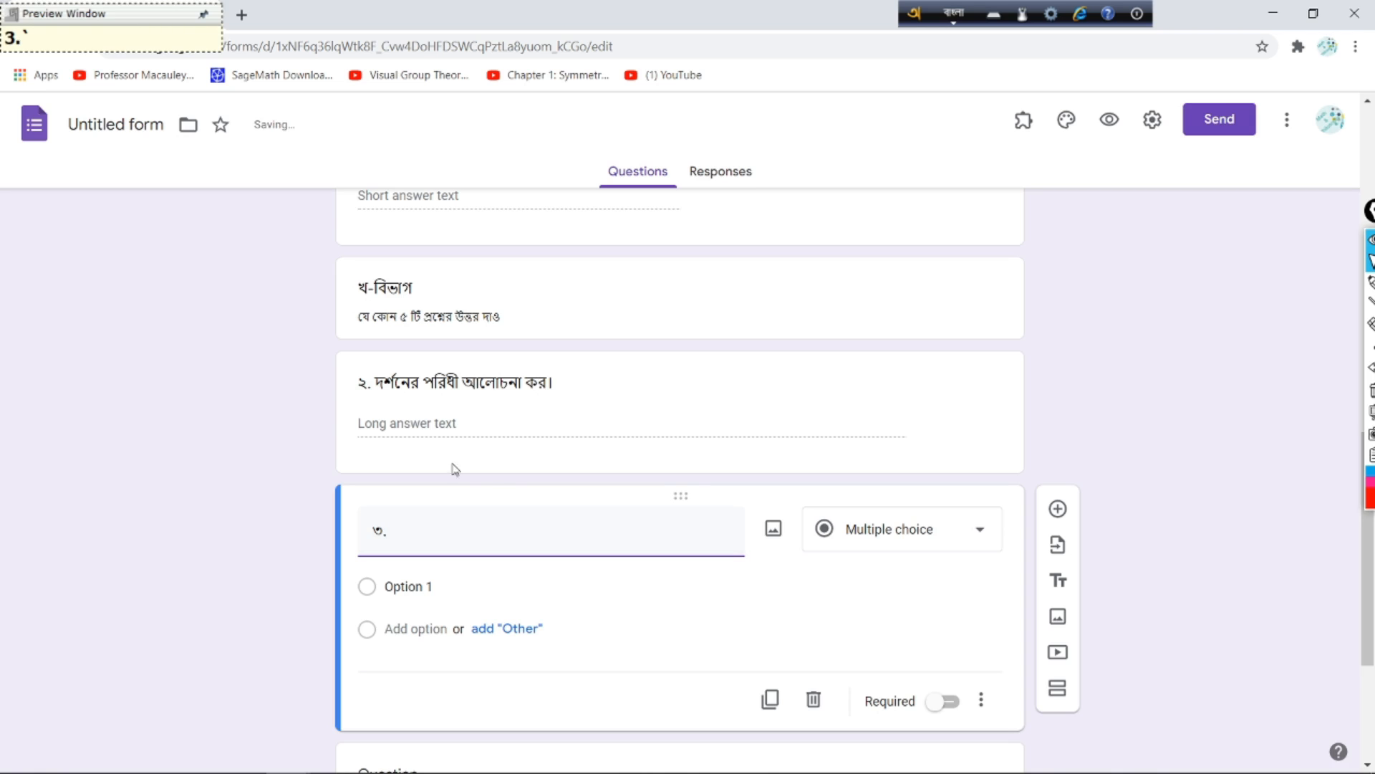
{"action": "left_click", "coordinate": [427, 763]}
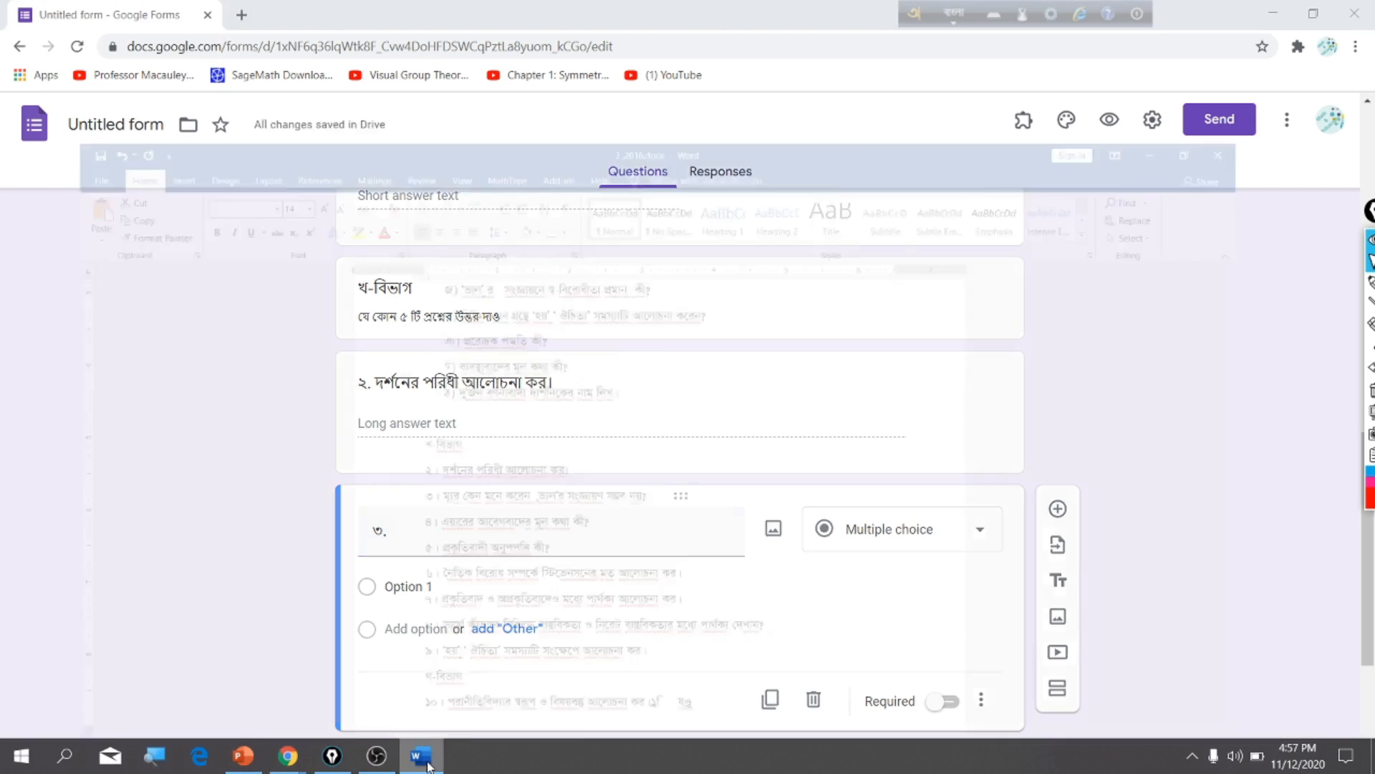
Step: Copy the question ৩ line under খ-বিভাগ in Word and return to the form's question ৩ title
{"action": "left_click_drag", "start_coordinate": [415, 419], "coordinate": [712, 405]}
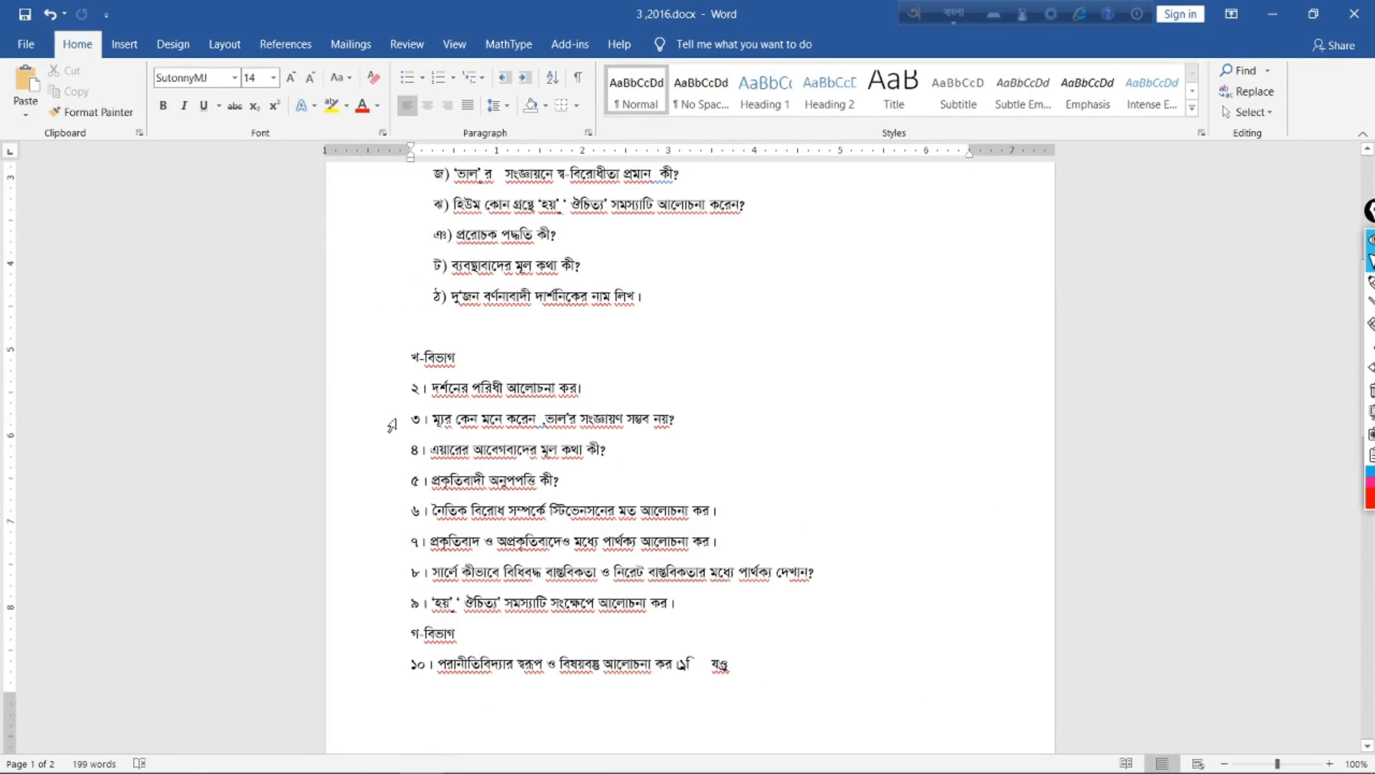
{"action": "left_click_drag", "start_coordinate": [411, 419], "coordinate": [686, 420]}
{"action": "right_click", "coordinate": [646, 420]}
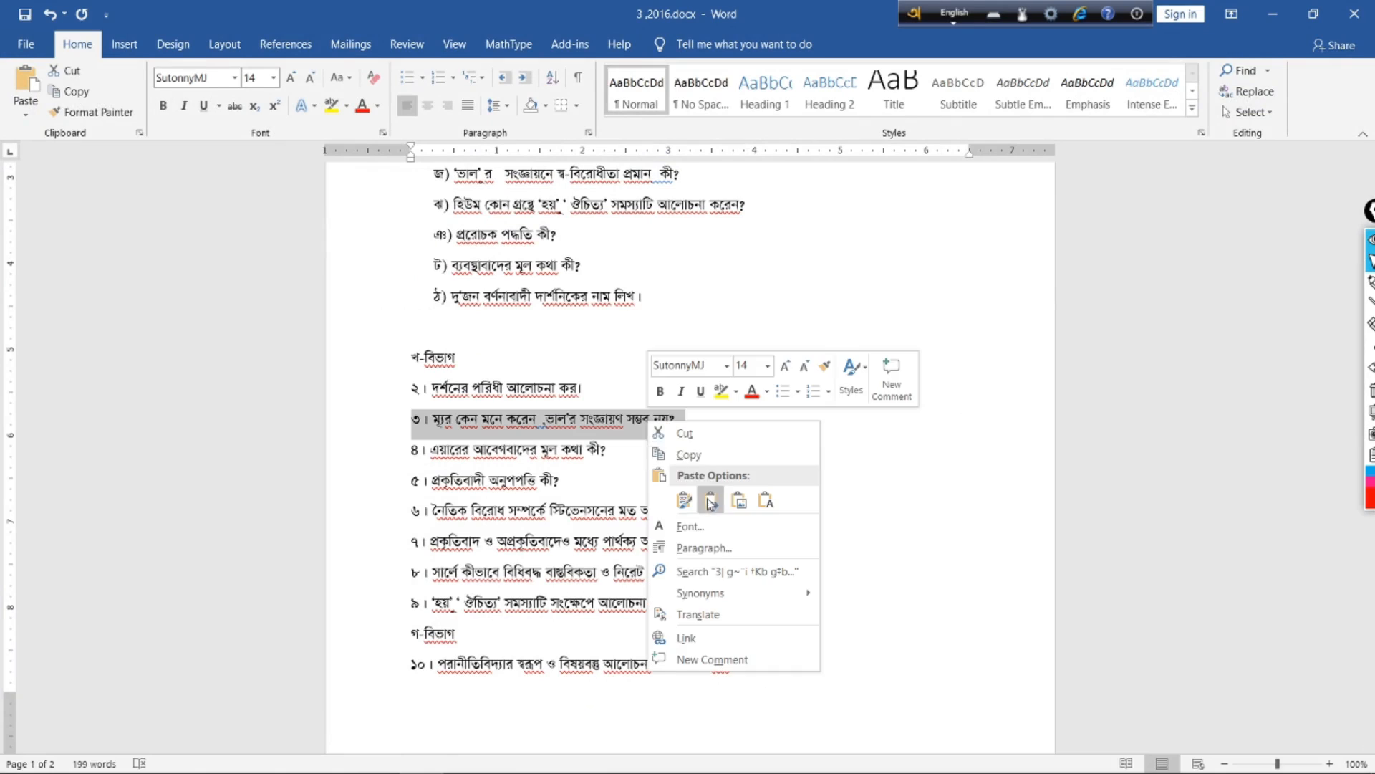
{"action": "left_click", "coordinate": [699, 456]}
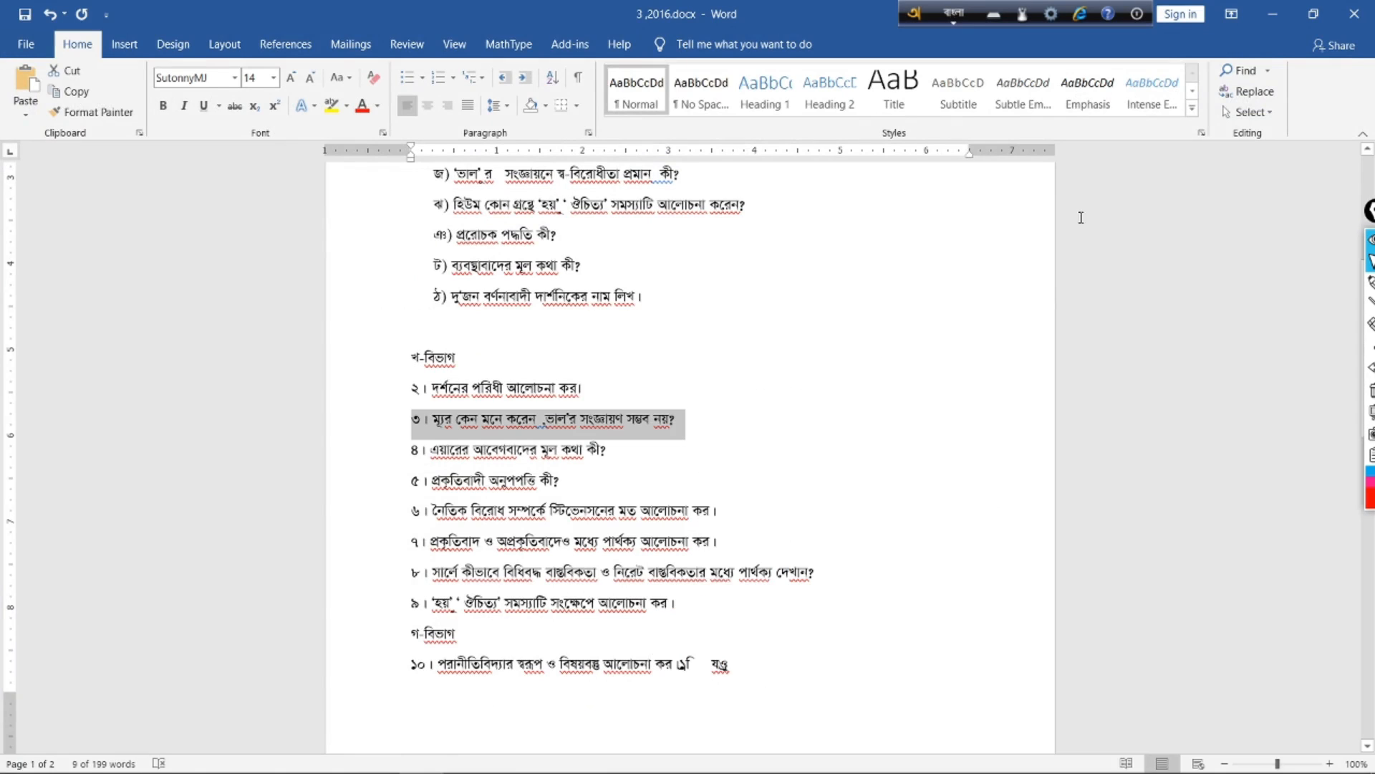
{"action": "left_click", "coordinate": [1286, 14]}
{"action": "right_click", "coordinate": [401, 528]}
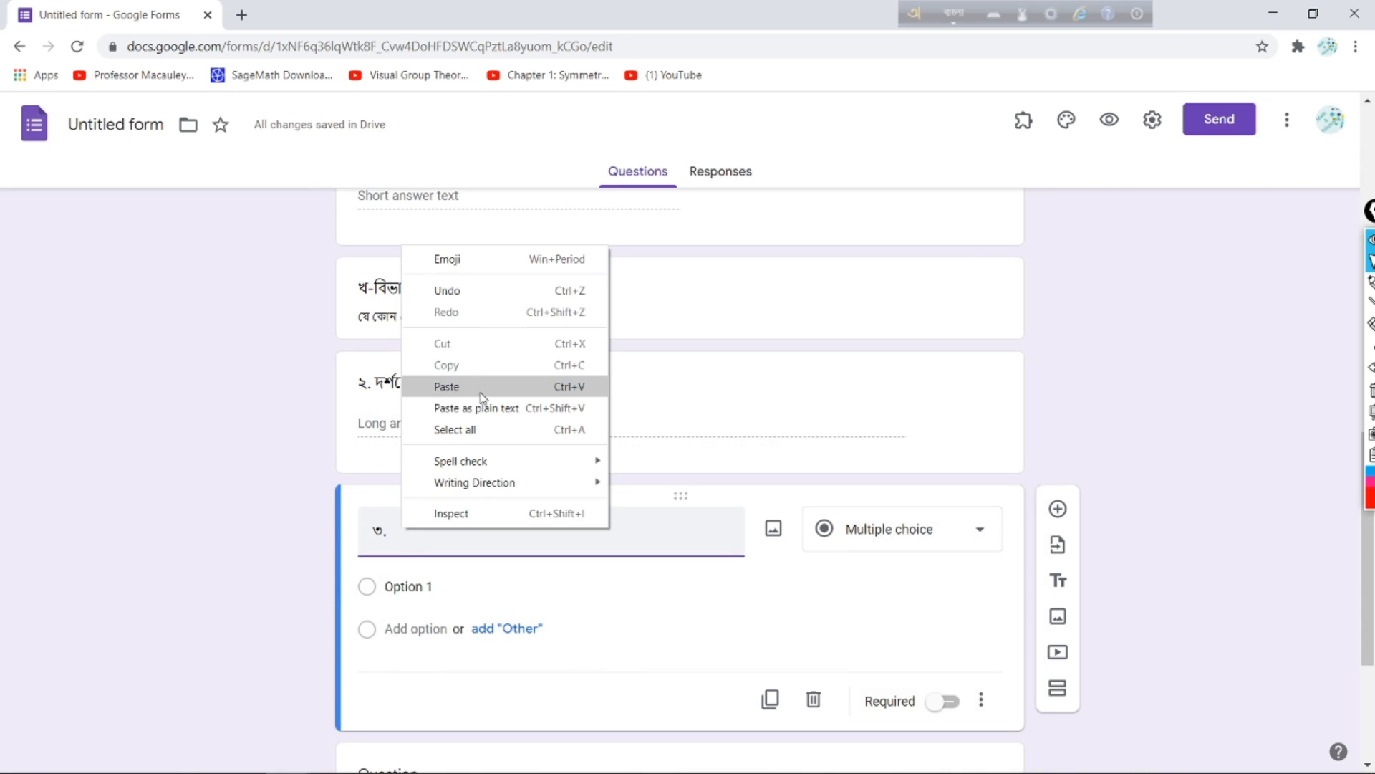
Step: Paste 'কান্টের দর্শন সংক্ষেপে আলোচনা কর।' into question ৩ and set it to Paragraph
{"action": "left_click", "coordinate": [1101, 310]}
{"action": "left_click", "coordinate": [459, 533]}
{"action": "left_click", "coordinate": [457, 533]}
{"action": "key", "text": "ctrl+v"}
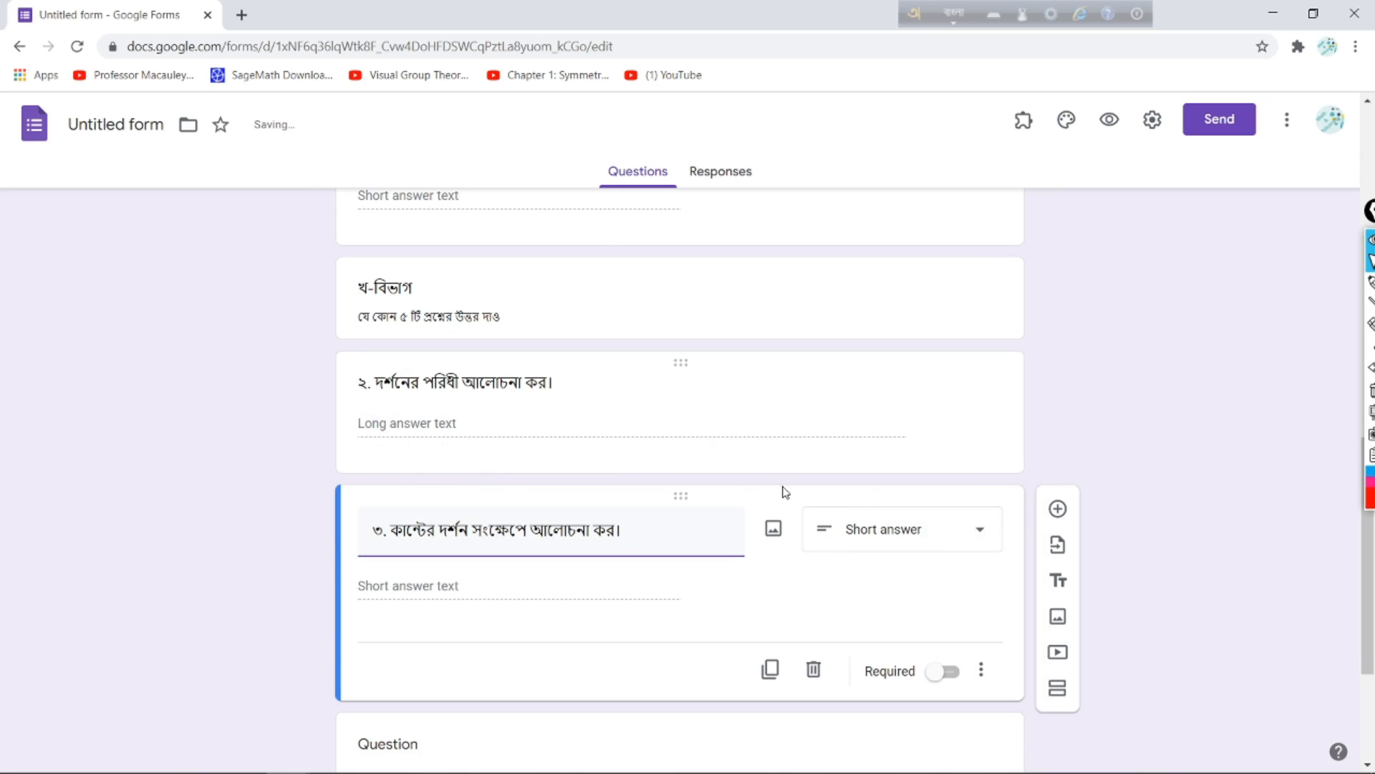
{"action": "left_click", "coordinate": [967, 533]}
{"action": "left_click", "coordinate": [906, 278]}
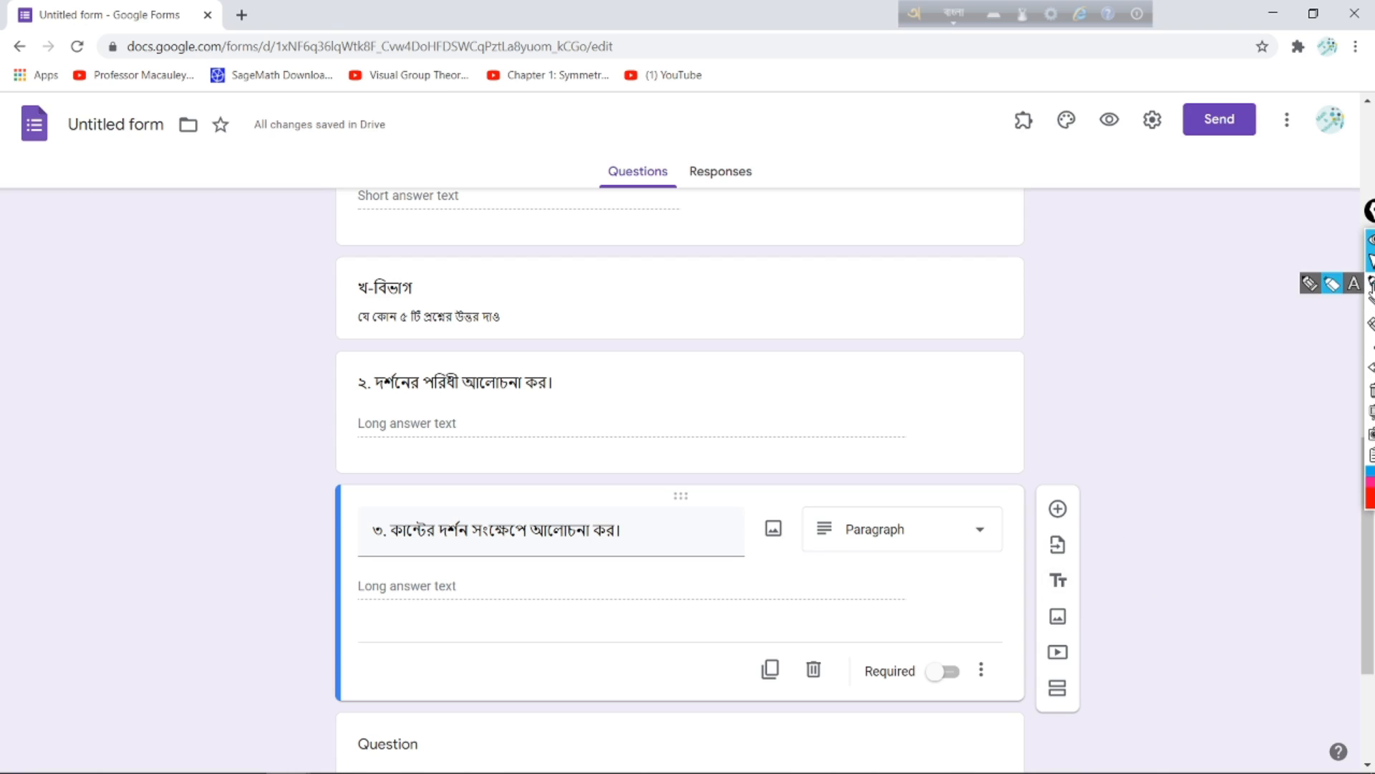
Step: Insert a new title block below question ৩
{"action": "left_click", "coordinate": [1371, 283]}
{"action": "mouse_move", "coordinate": [1075, 569]}
{"action": "left_mouse_down"}
{"action": "mouse_move", "coordinate": [1045, 598]}
{"action": "mouse_move", "coordinate": [1098, 579]}
{"action": "mouse_move", "coordinate": [1075, 565]}
{"action": "left_mouse_up"}
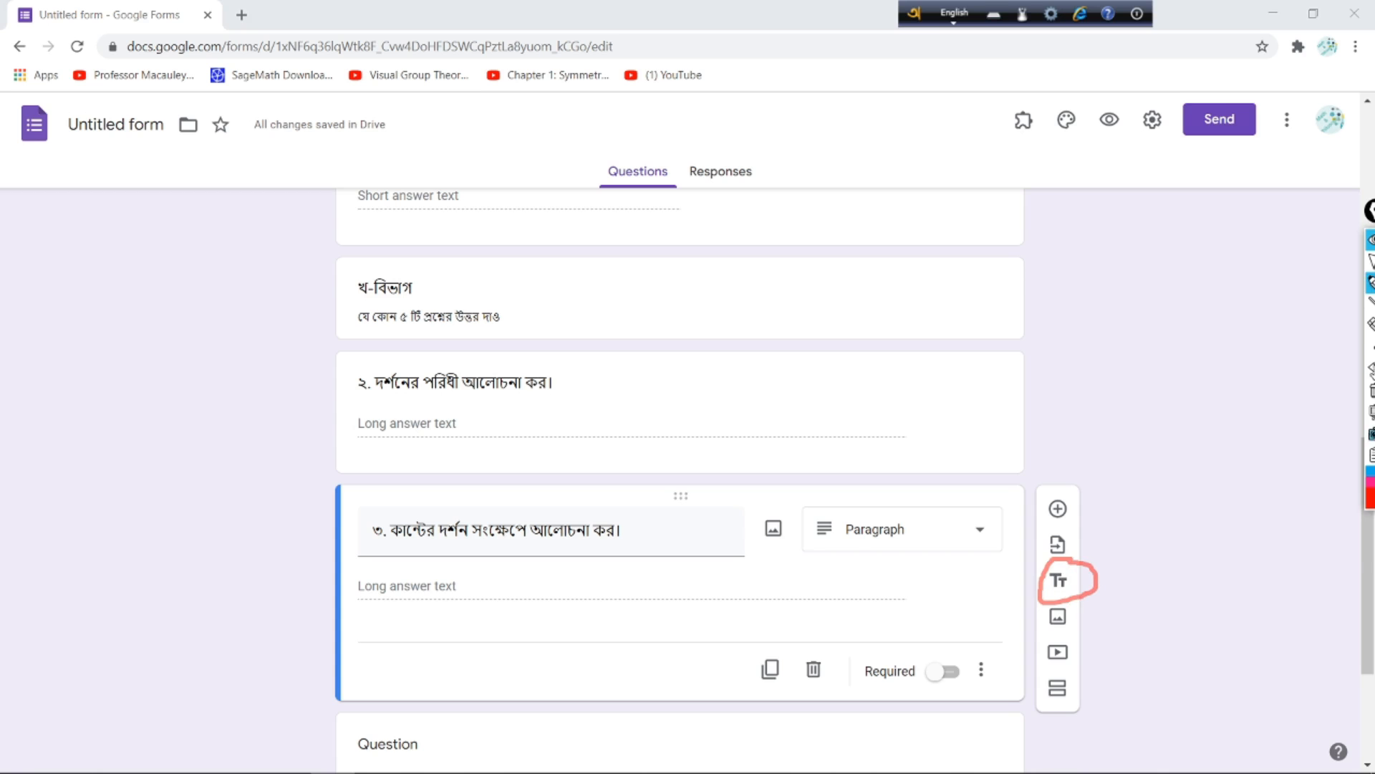
{"action": "left_click", "coordinate": [1372, 267]}
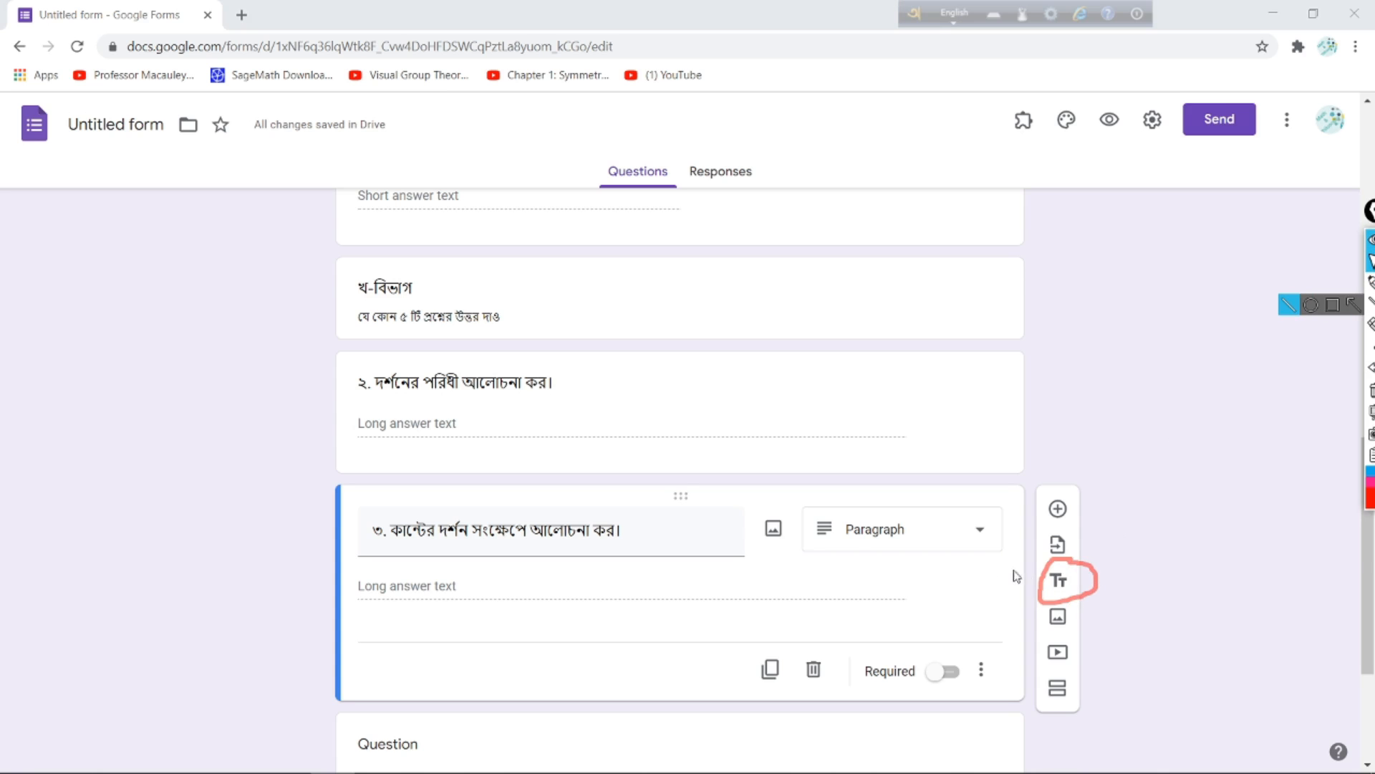
{"action": "left_click", "coordinate": [1063, 584]}
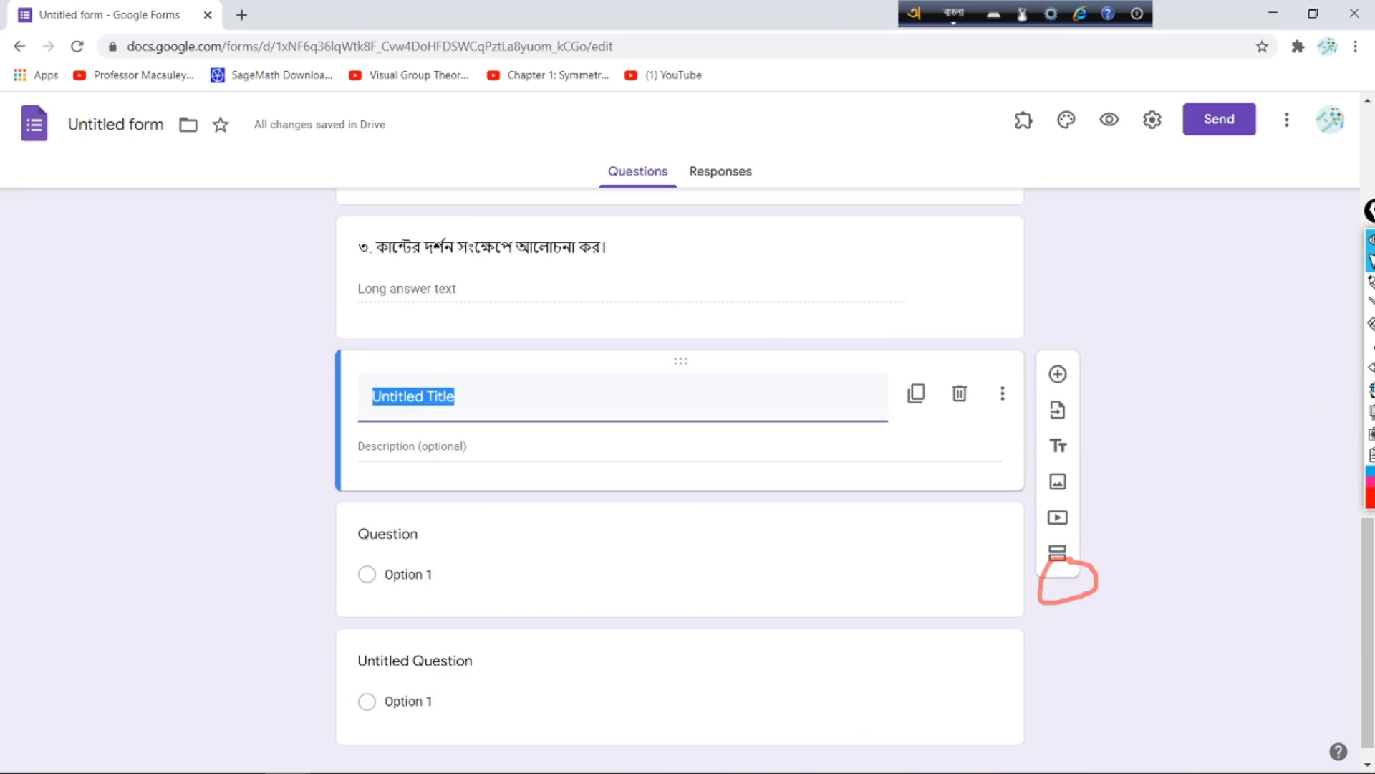
Step: Head the new block 'গ- বিভাগ' and add a blank multiple-choice question beneath it
{"action": "left_click", "coordinate": [1372, 389]}
{"action": "left_click", "coordinate": [488, 396]}
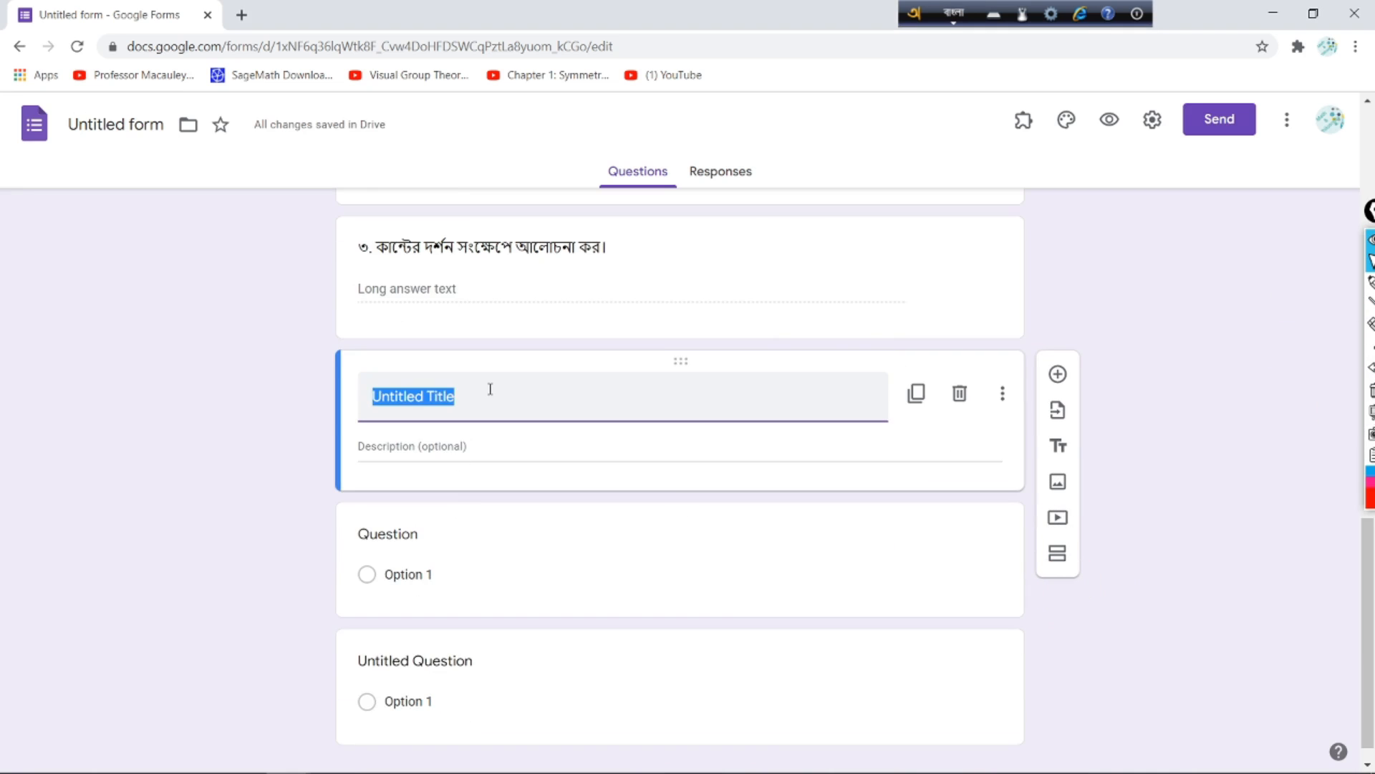
{"action": "type", "text": "g- bivag"}
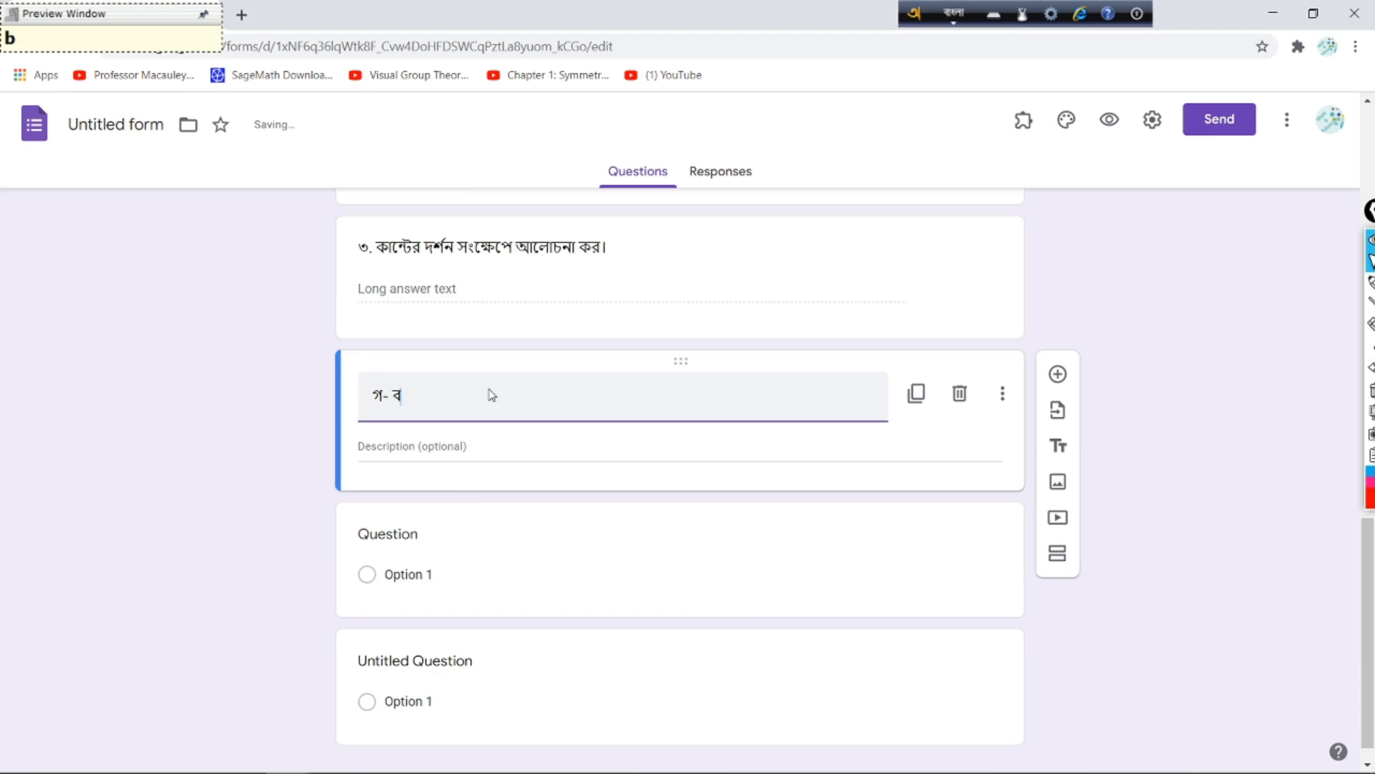
{"action": "left_click", "coordinate": [410, 441]}
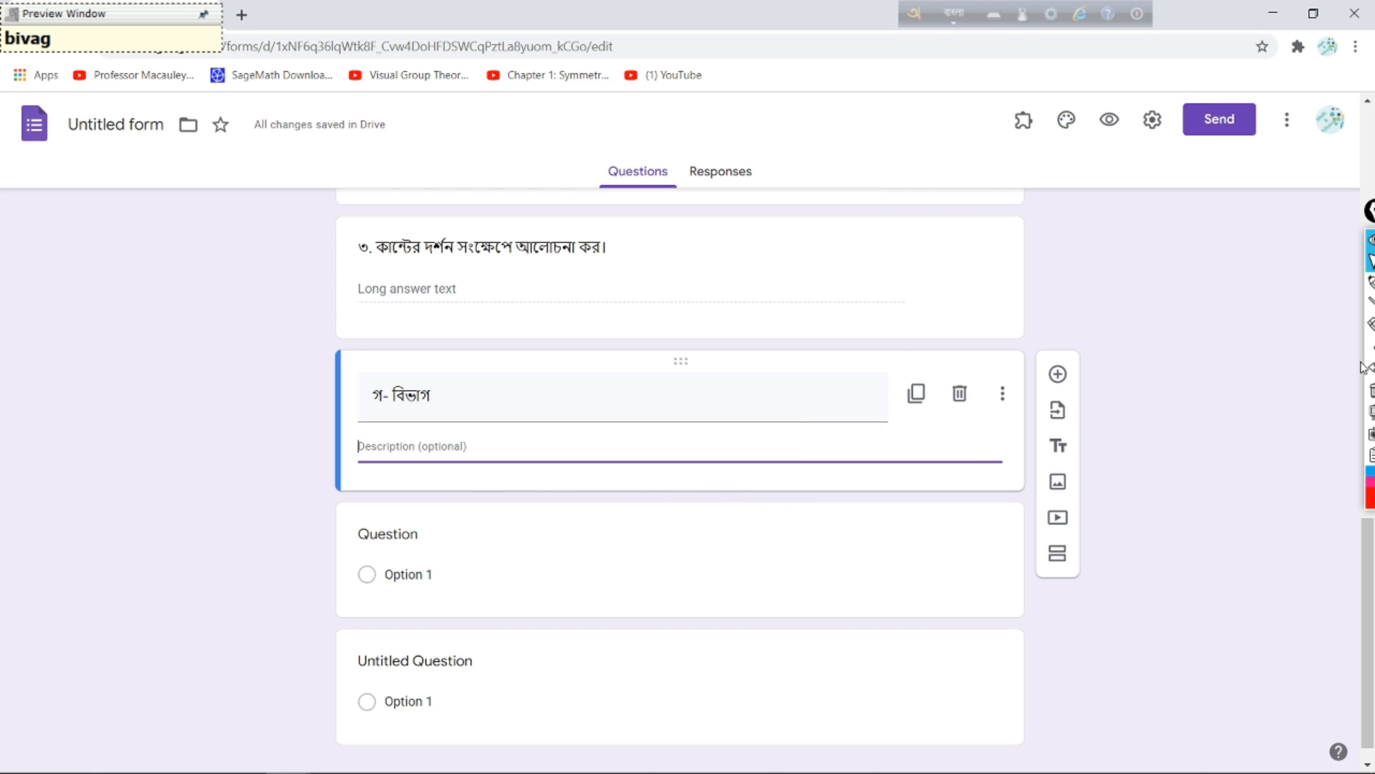
{"action": "left_click", "coordinate": [1058, 374]}
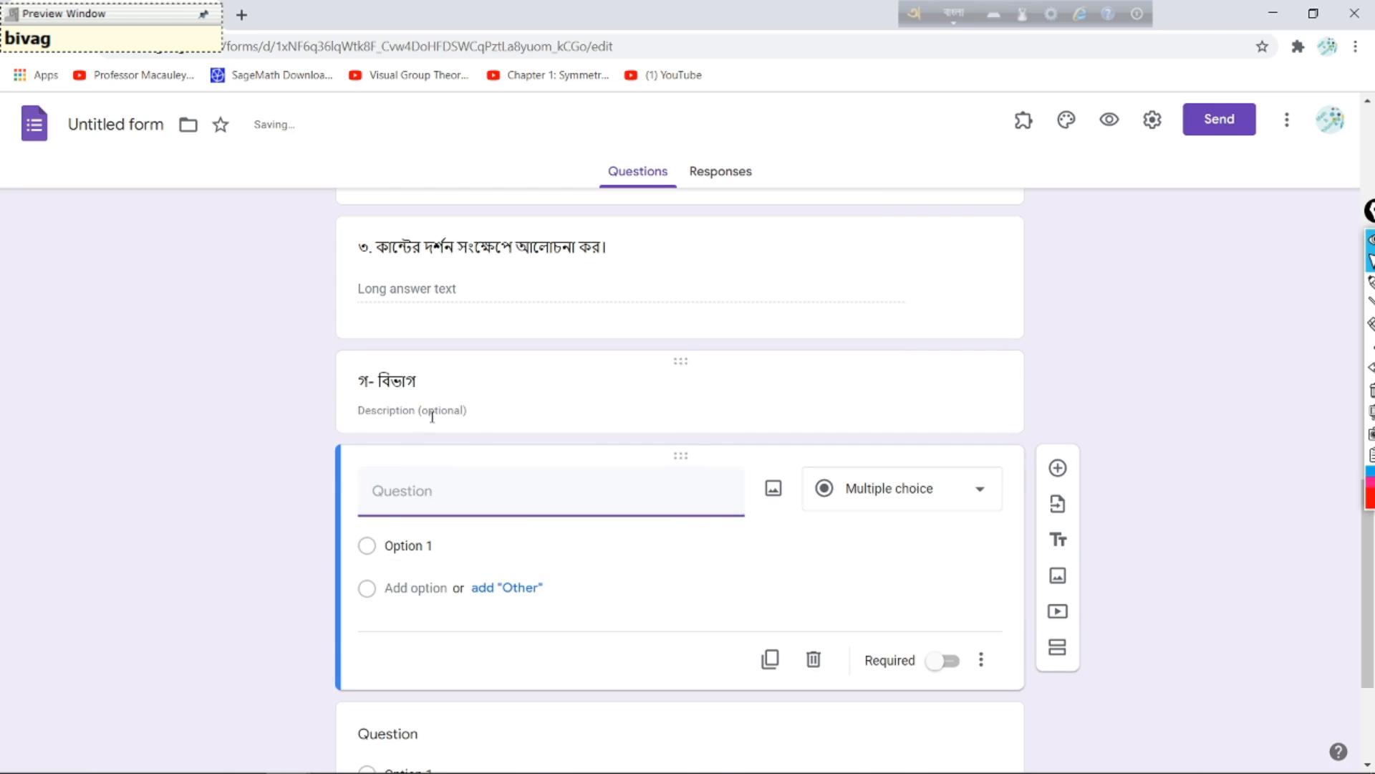
Step: Title the question '১০. দর্শনের সংজ্ঞা দাও। দর্শনের ইতিহাস আলোচনা কর।'
{"action": "type", "text": "১০."}
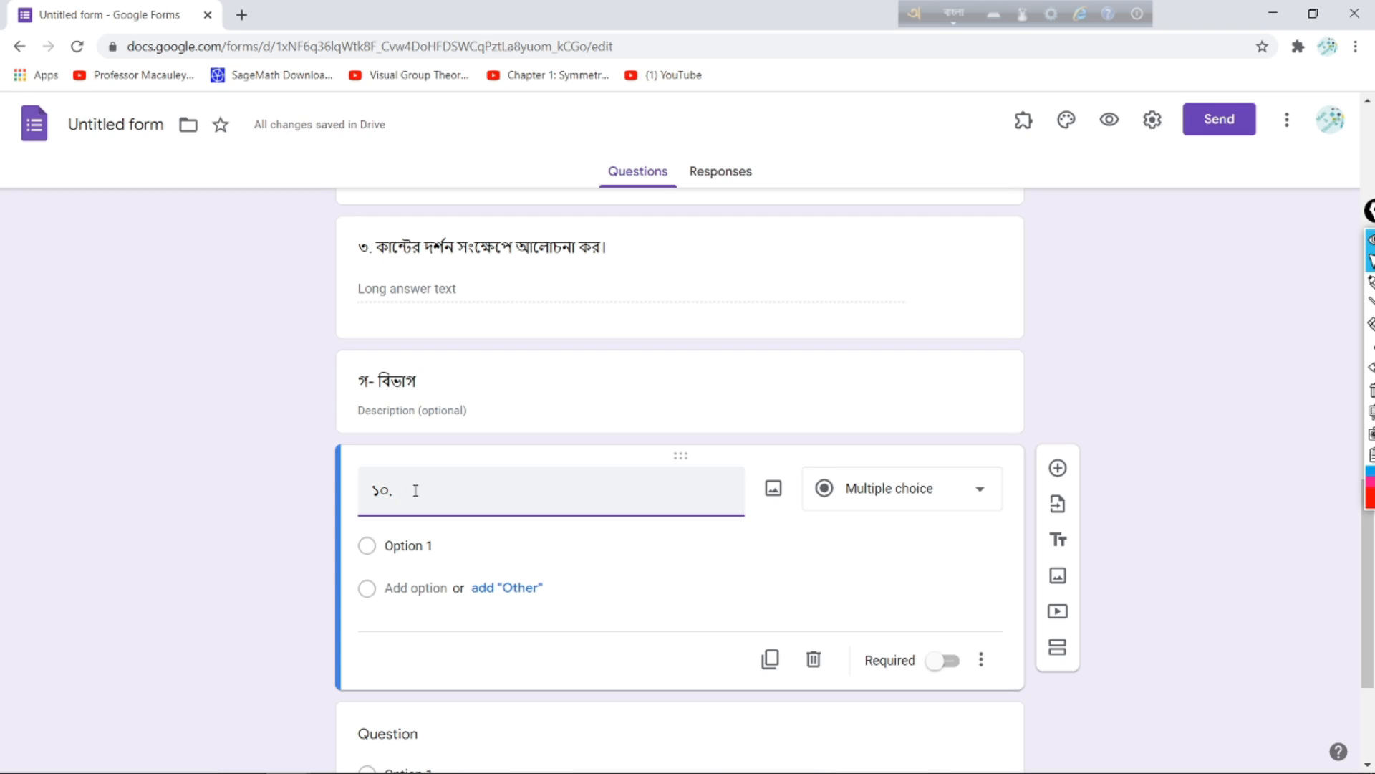
{"action": "type", "text": "দর্শনের সংজ্ঞা দাও। দর্শনের ইতিহাস আলোচনা কর।"}
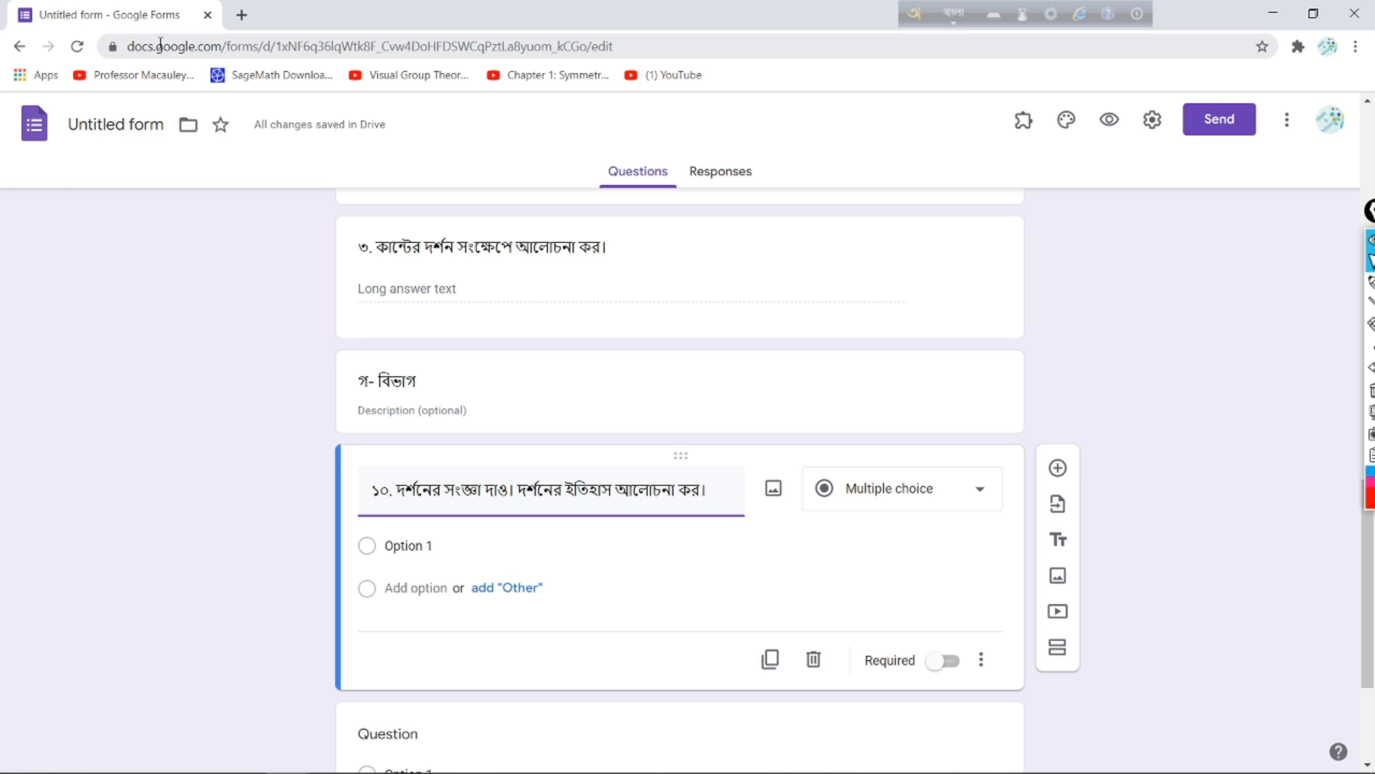
{"action": "left_click", "coordinate": [1371, 282]}
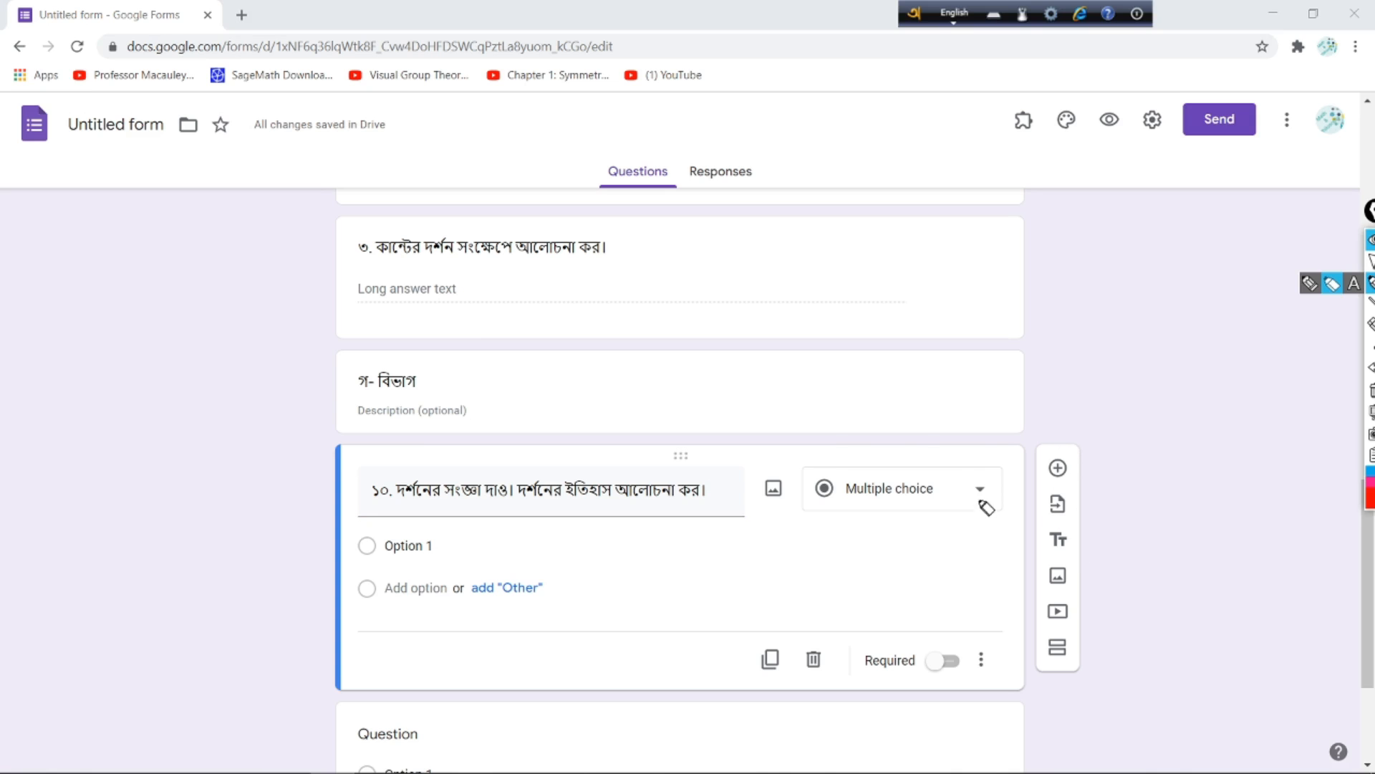
{"action": "mouse_move", "coordinate": [943, 436]}
{"action": "left_mouse_down"}
{"action": "mouse_move", "coordinate": [789, 451]}
{"action": "mouse_move", "coordinate": [998, 490]}
{"action": "mouse_move", "coordinate": [847, 444]}
{"action": "left_mouse_up"}
{"action": "left_click", "coordinate": [1371, 261]}
{"action": "left_click", "coordinate": [980, 504]}
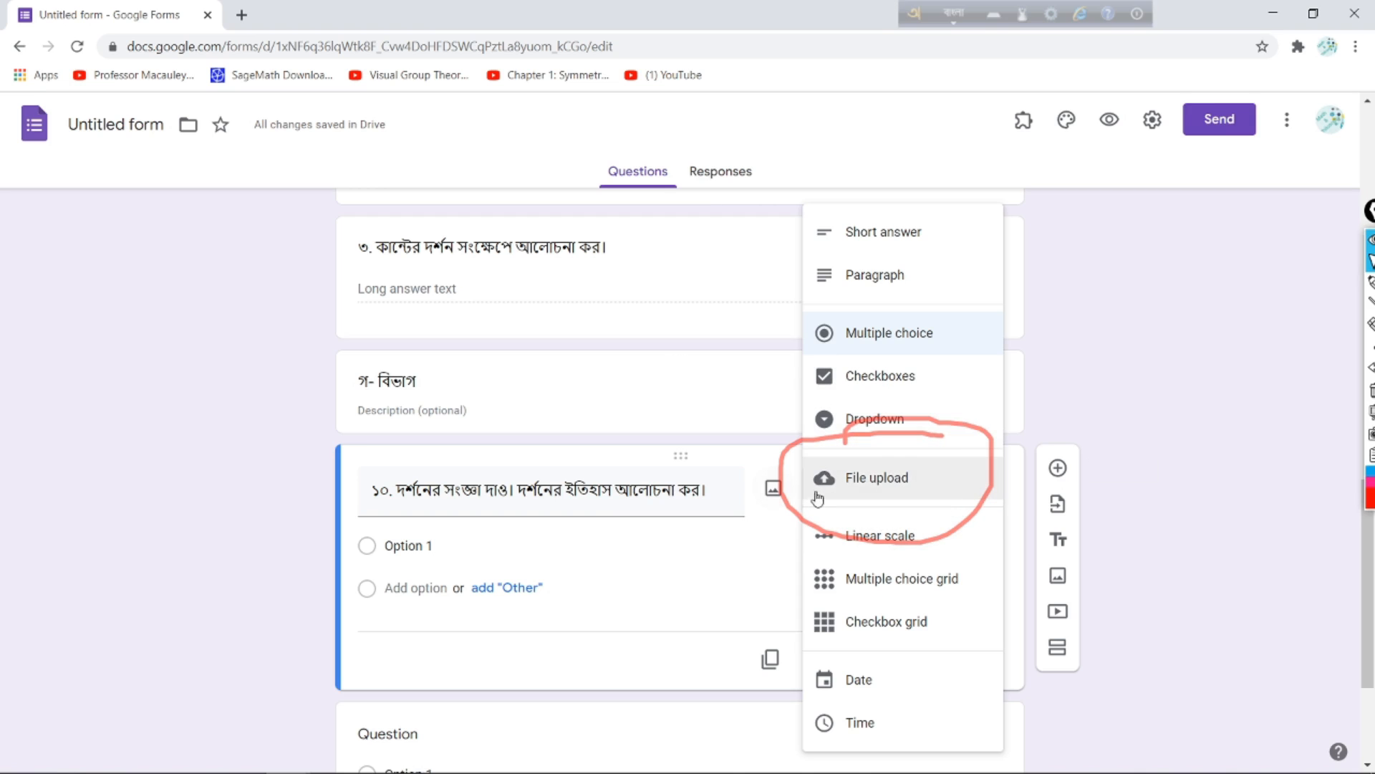
Step: Make question ১০ a File upload question, accepting the Drive upload notice
{"action": "left_click", "coordinate": [868, 479]}
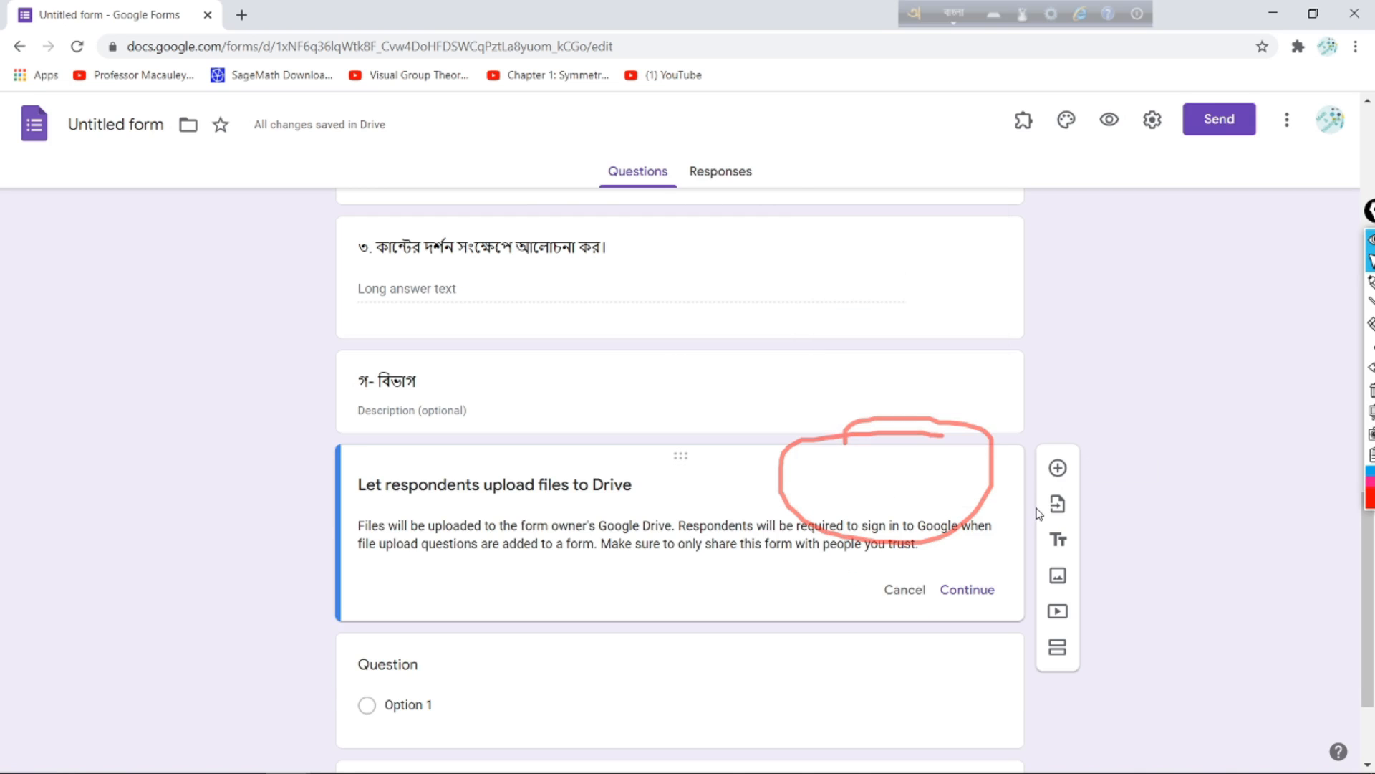
{"action": "left_click", "coordinate": [1371, 391]}
{"action": "left_click", "coordinate": [1371, 283]}
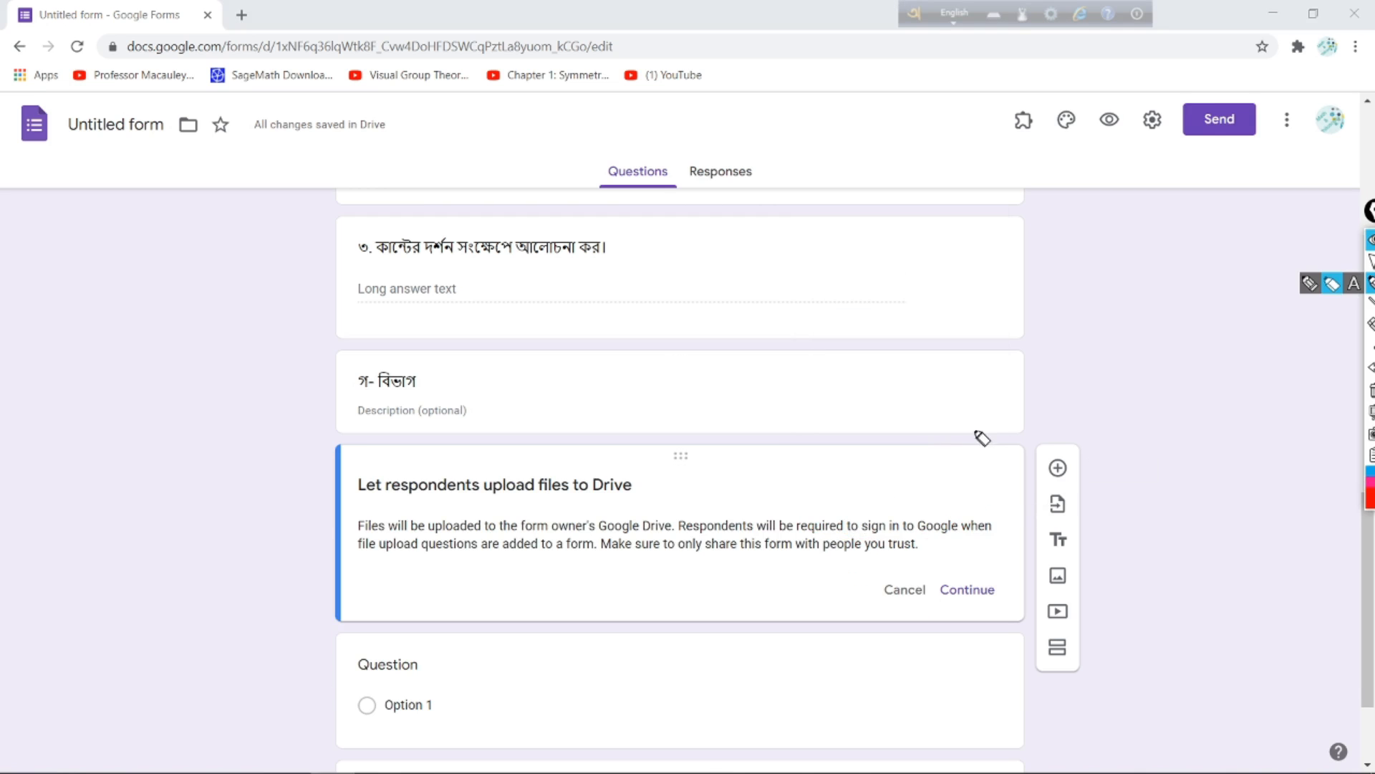
{"action": "mouse_move", "coordinate": [991, 417]}
{"action": "left_mouse_down"}
{"action": "mouse_move", "coordinate": [376, 440]}
{"action": "mouse_move", "coordinate": [282, 587]}
{"action": "mouse_move", "coordinate": [470, 638]}
{"action": "mouse_move", "coordinate": [1078, 562]}
{"action": "mouse_move", "coordinate": [1019, 442]}
{"action": "mouse_move", "coordinate": [987, 413]}
{"action": "left_mouse_up"}
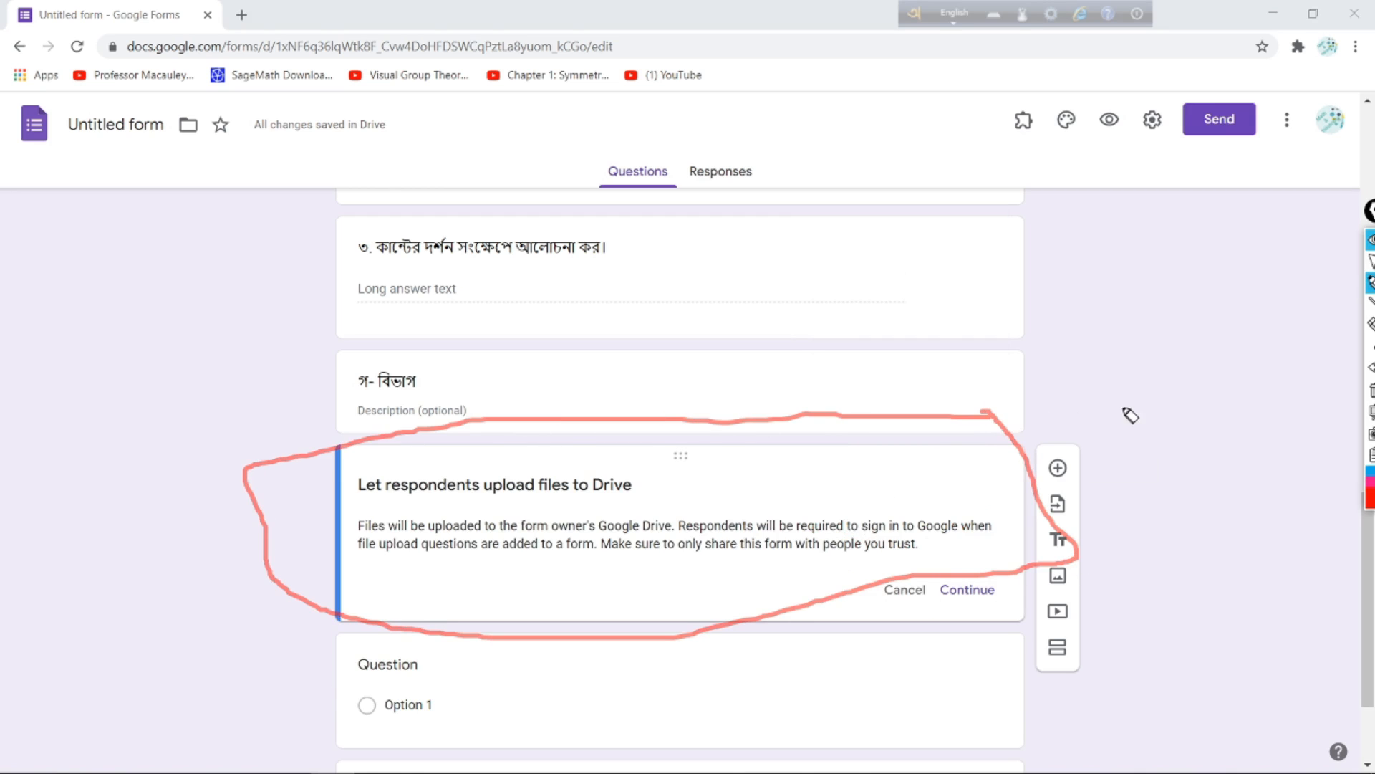
{"action": "mouse_move", "coordinate": [942, 607]}
{"action": "left_mouse_down"}
{"action": "mouse_move", "coordinate": [986, 612]}
{"action": "mouse_move", "coordinate": [963, 562]}
{"action": "mouse_move", "coordinate": [920, 591]}
{"action": "mouse_move", "coordinate": [978, 610]}
{"action": "left_mouse_up"}
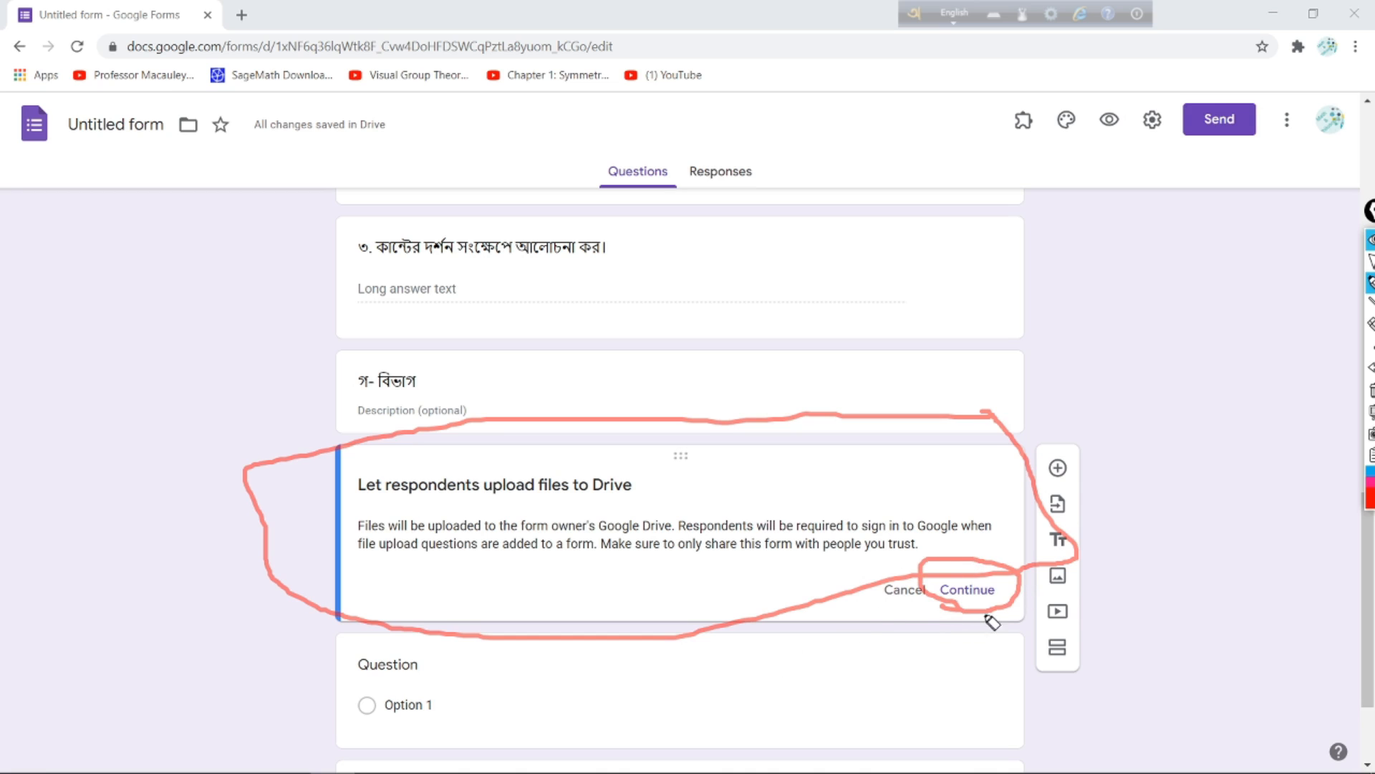
{"action": "left_click", "coordinate": [1370, 261]}
{"action": "left_click", "coordinate": [964, 592]}
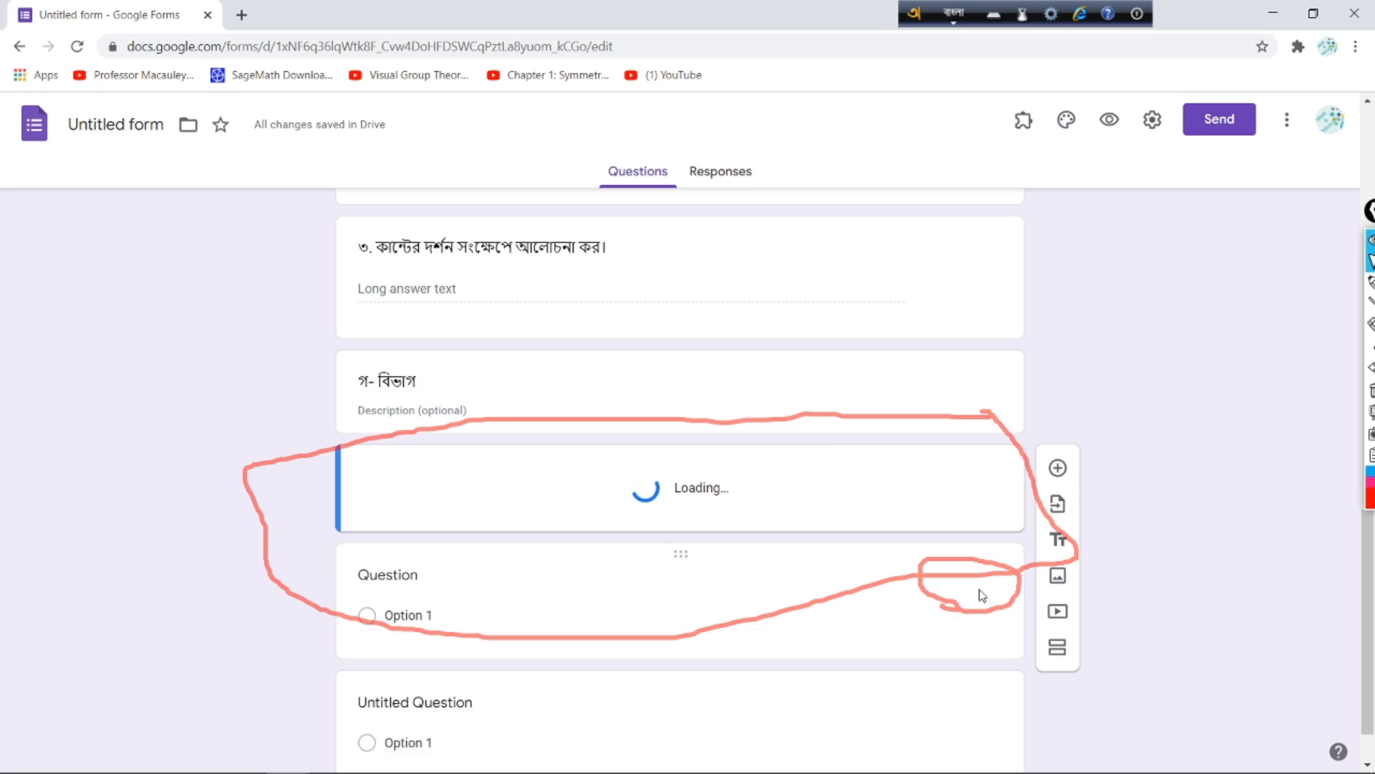
{"action": "left_click", "coordinate": [1372, 390]}
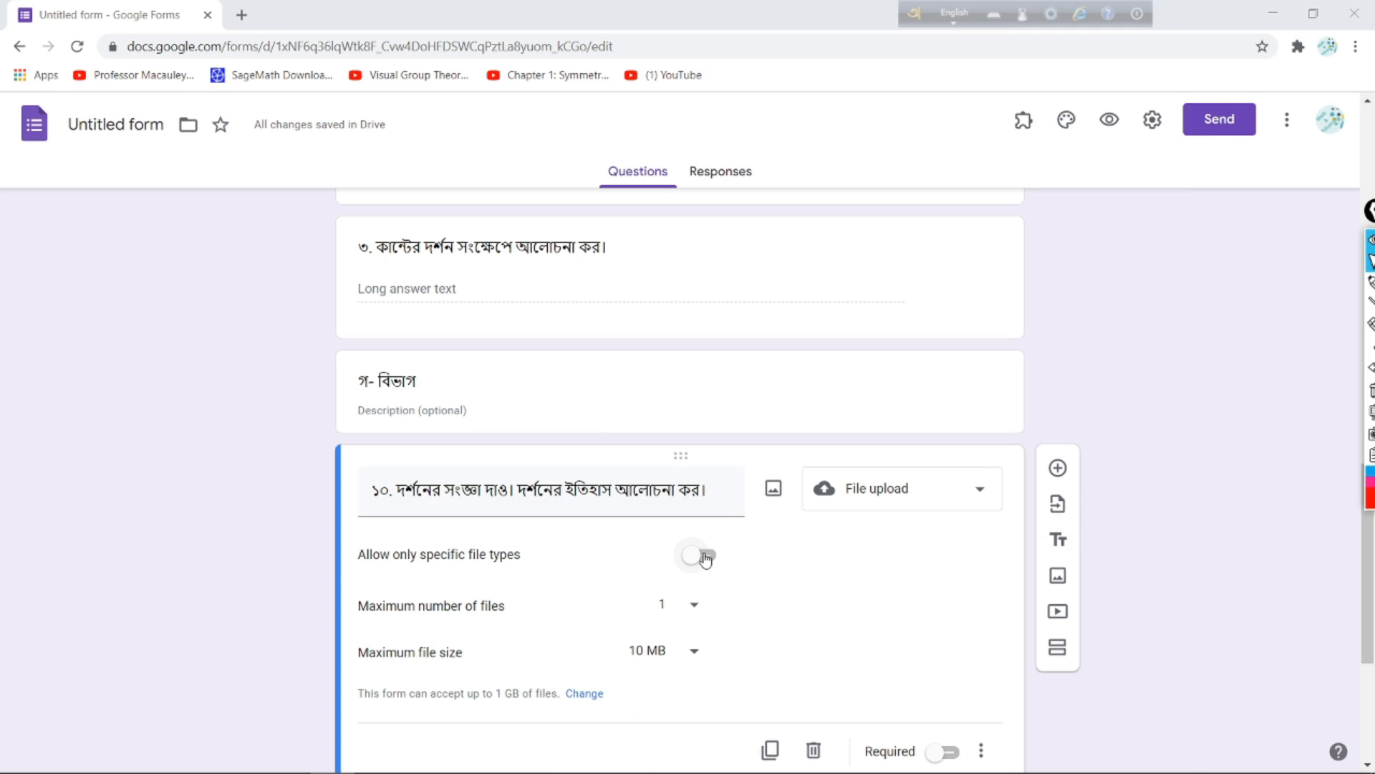
Step: Restrict question ১০ to specific file types, allowing only Image files
{"action": "left_click", "coordinate": [1370, 282]}
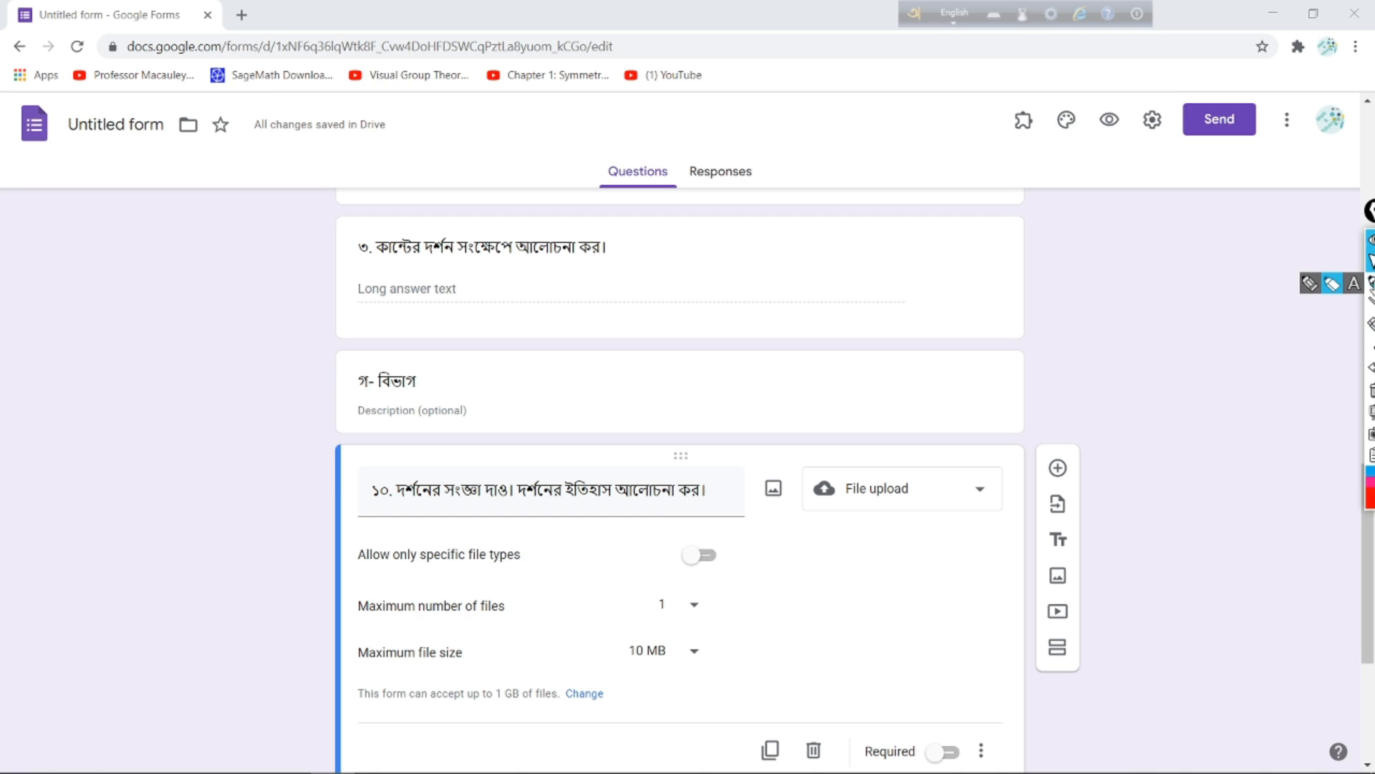
{"action": "mouse_move", "coordinate": [761, 529]}
{"action": "left_mouse_down"}
{"action": "mouse_move", "coordinate": [345, 541]}
{"action": "mouse_move", "coordinate": [481, 609]}
{"action": "mouse_move", "coordinate": [749, 581]}
{"action": "mouse_move", "coordinate": [786, 542]}
{"action": "mouse_move", "coordinate": [756, 532]}
{"action": "left_mouse_up"}
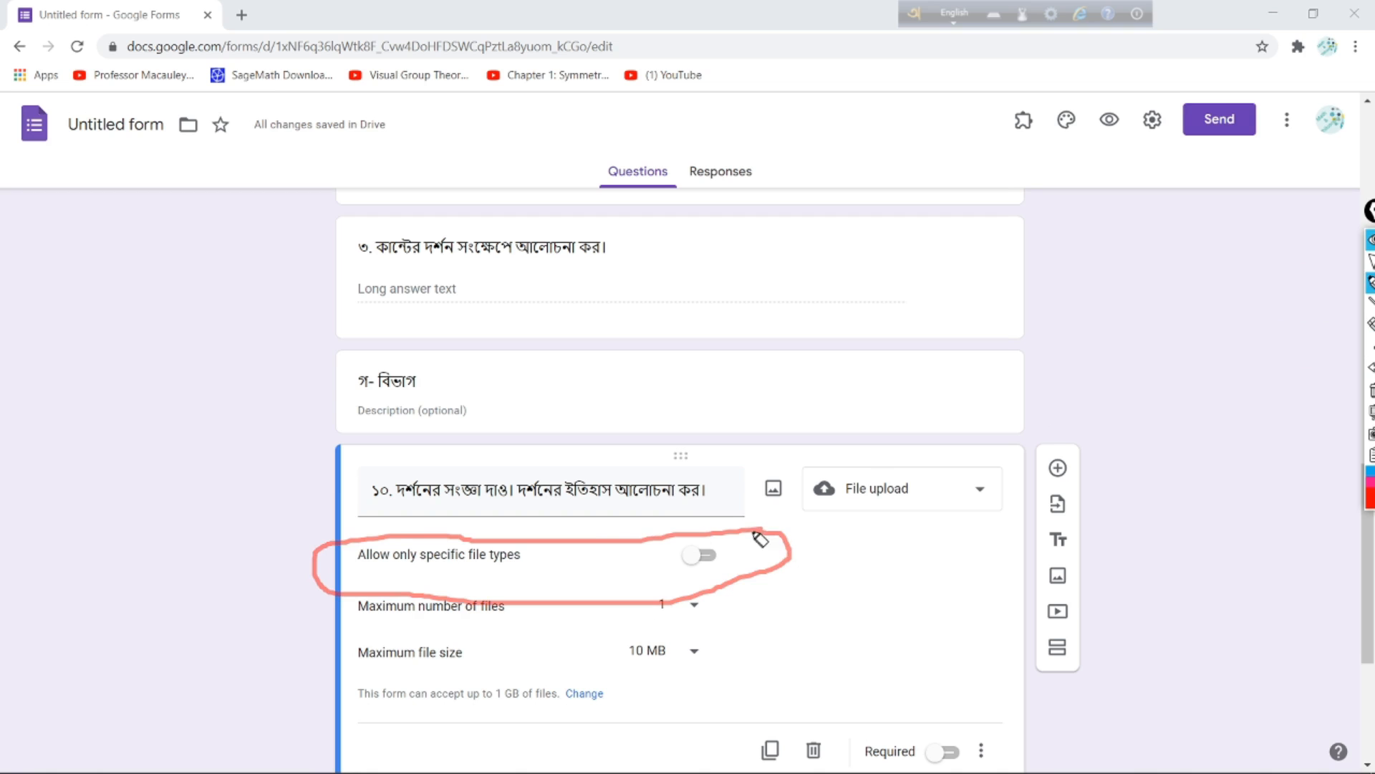
{"action": "left_click", "coordinate": [1369, 282]}
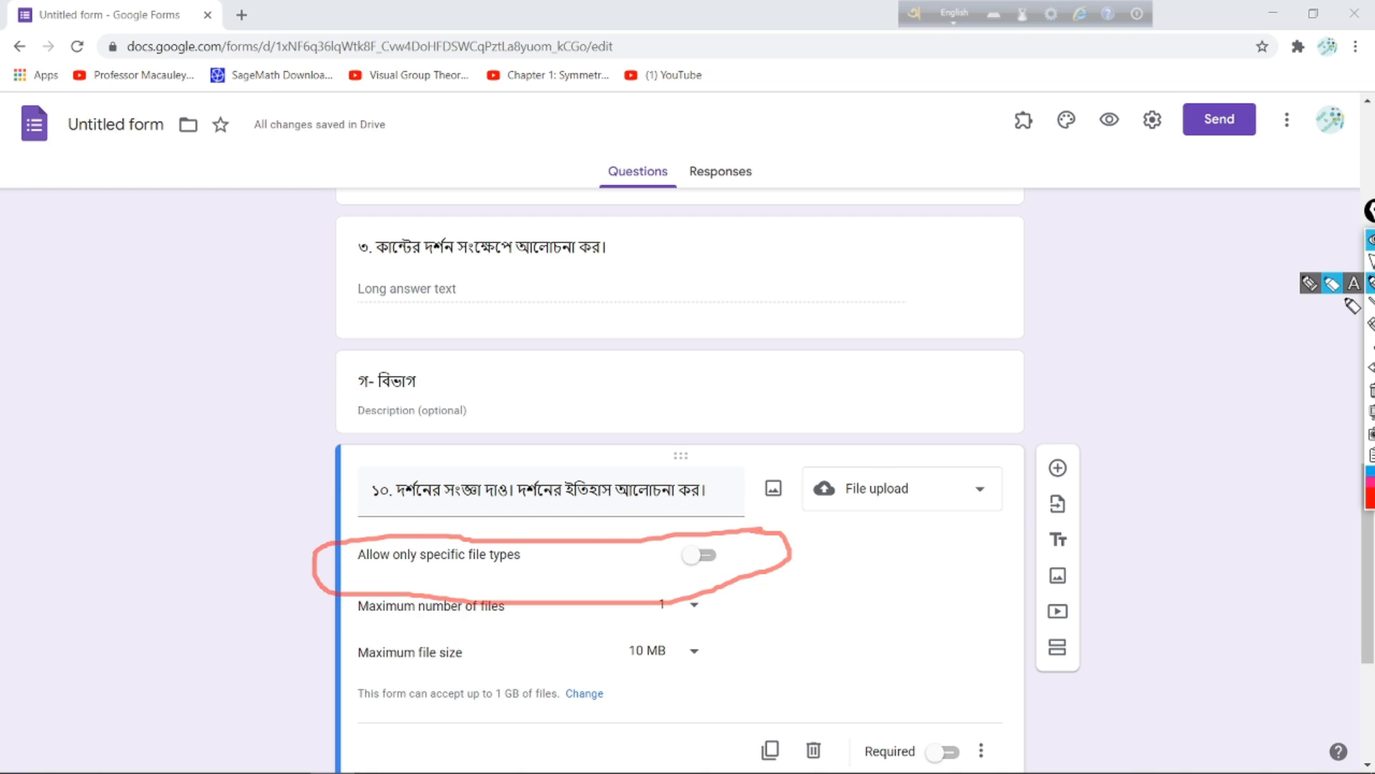
{"action": "left_click", "coordinate": [706, 555]}
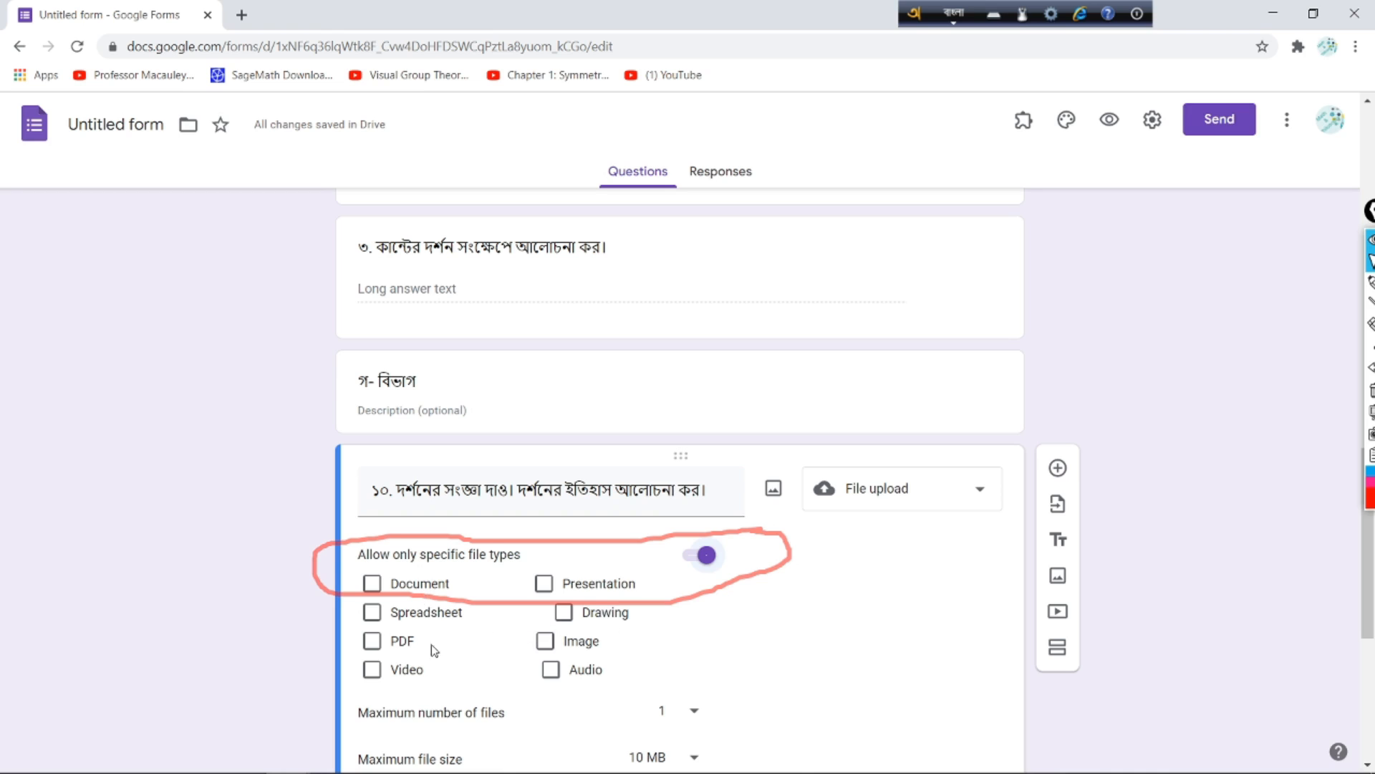
{"action": "left_click", "coordinate": [549, 644]}
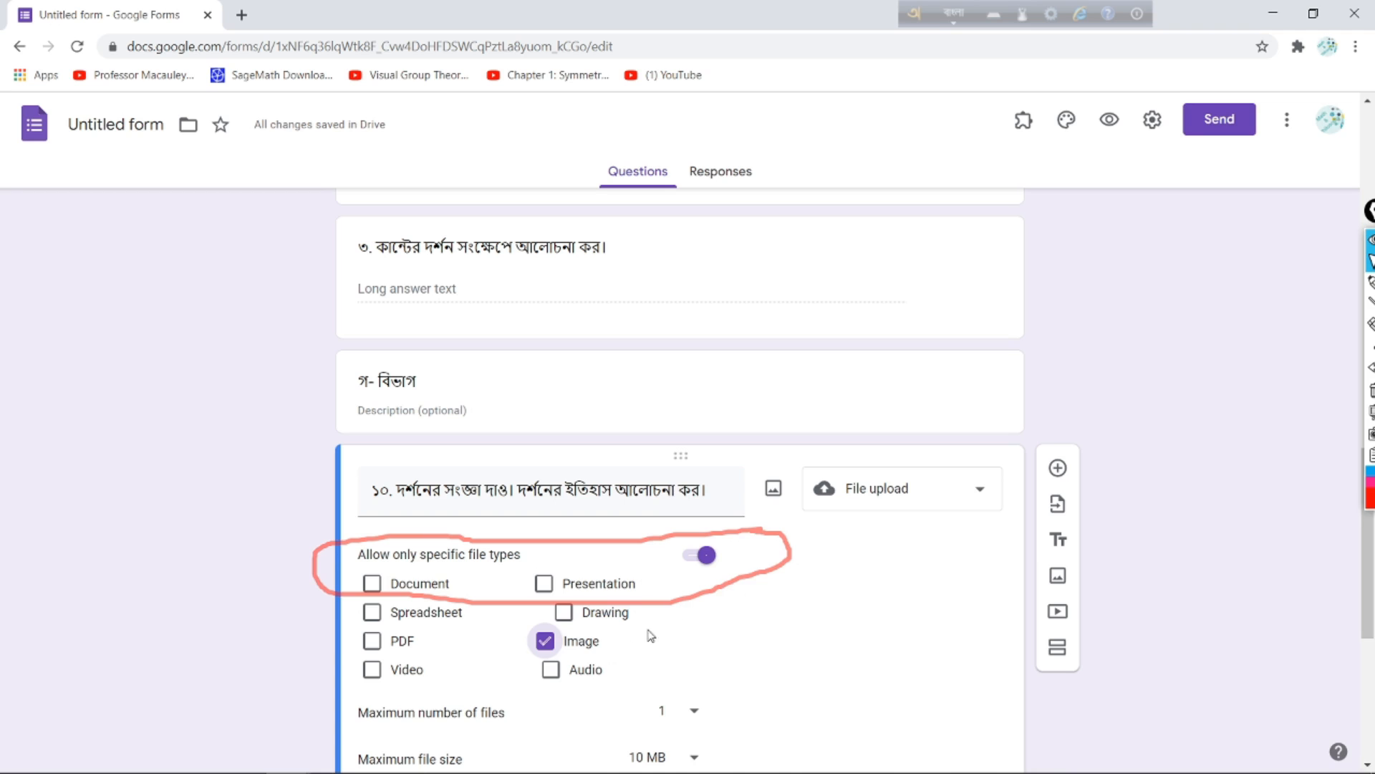
{"action": "mouse_move", "coordinate": [531, 655]}
{"action": "left_mouse_down"}
{"action": "mouse_move", "coordinate": [598, 649]}
{"action": "mouse_move", "coordinate": [615, 618]}
{"action": "mouse_move", "coordinate": [521, 634]}
{"action": "mouse_move", "coordinate": [598, 649]}
{"action": "left_mouse_up"}
{"action": "left_click", "coordinate": [1371, 262]}
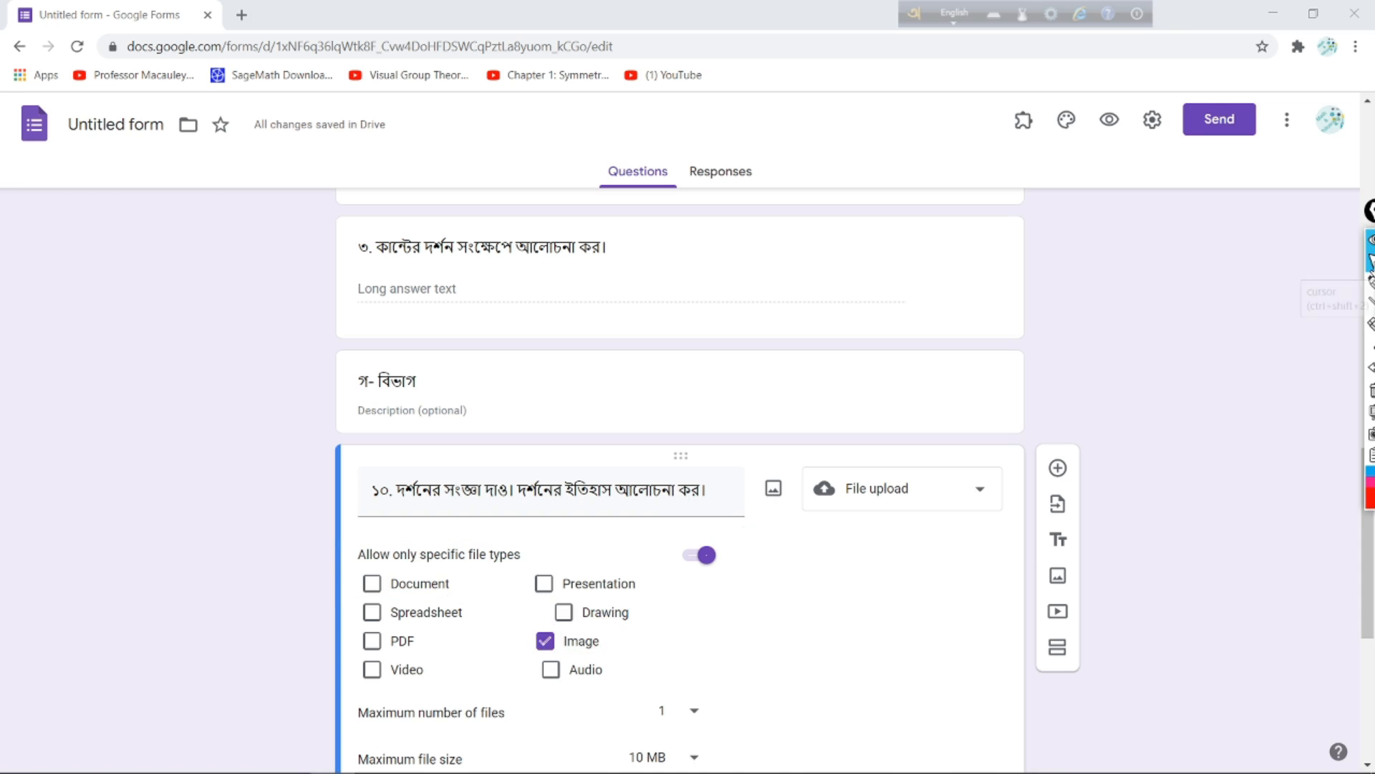
Step: Set question ১০'s maximum number of uploaded files to 5
{"action": "scroll", "coordinate": [646, 481], "scroll_direction": "down", "scroll_amount": 2}
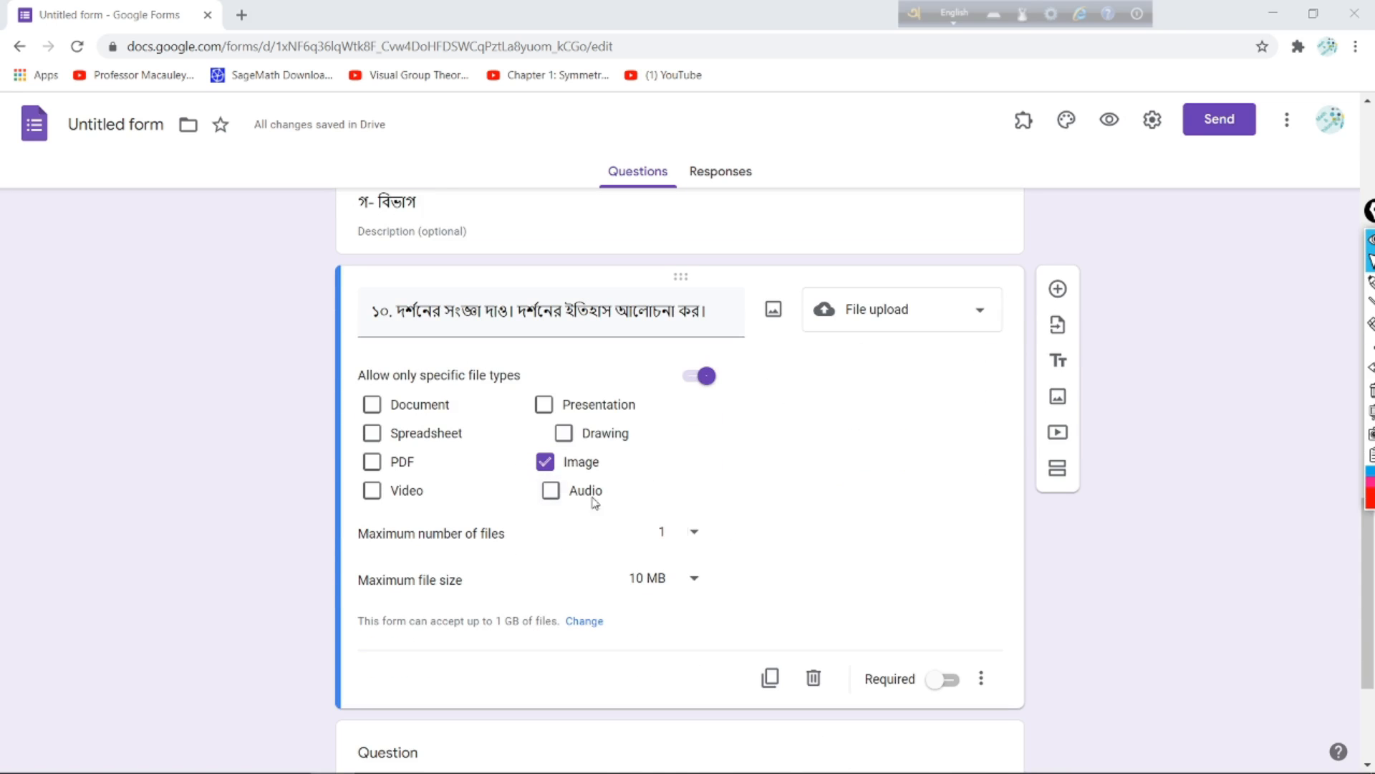
{"action": "left_click", "coordinate": [686, 541]}
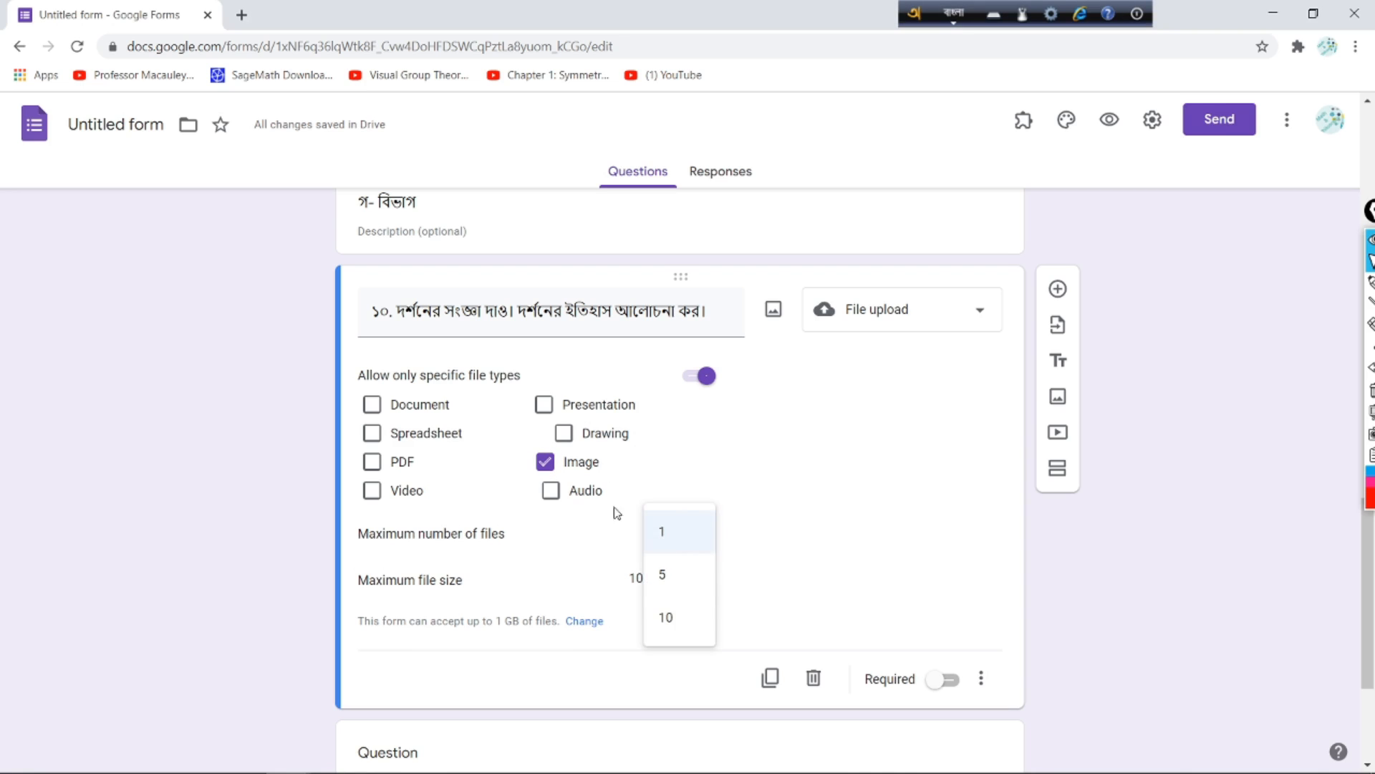
{"action": "left_click", "coordinate": [692, 586]}
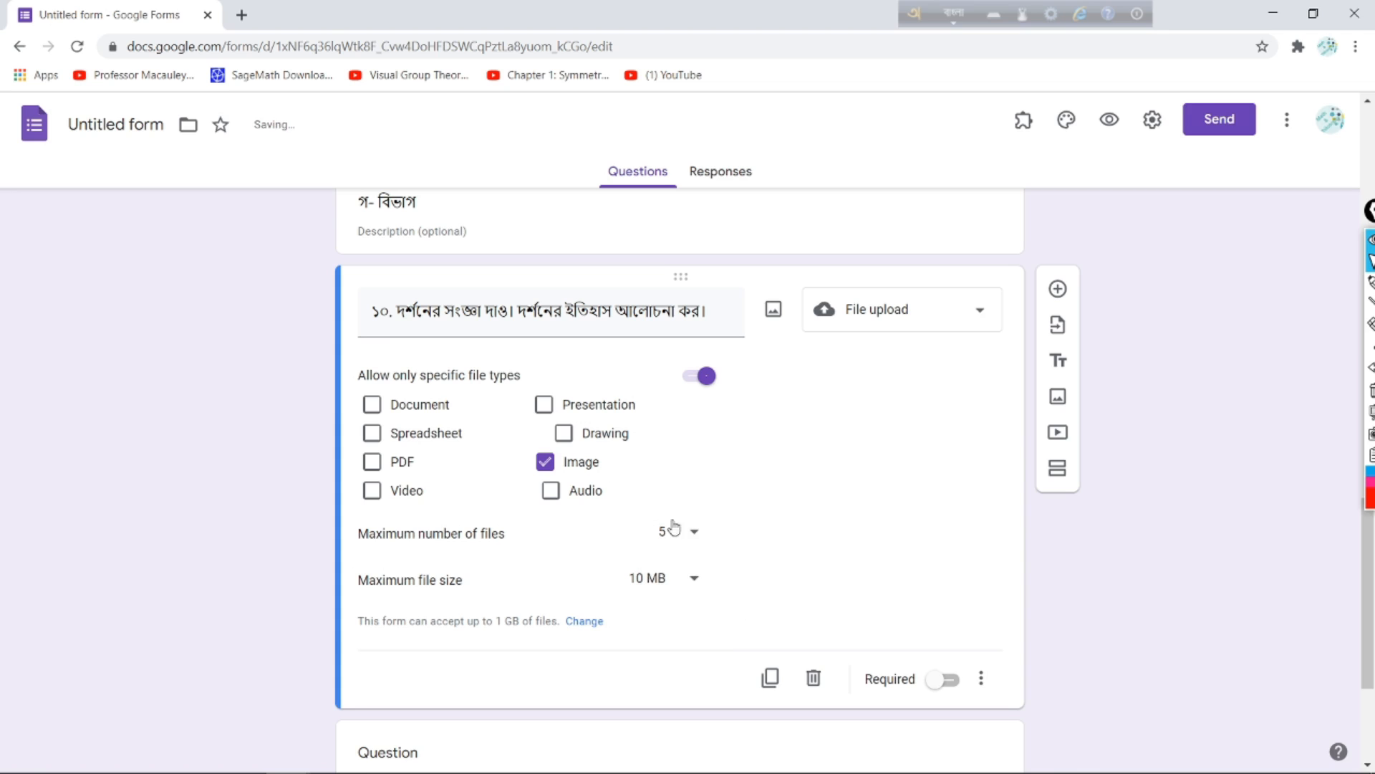
{"action": "left_click", "coordinate": [695, 578]}
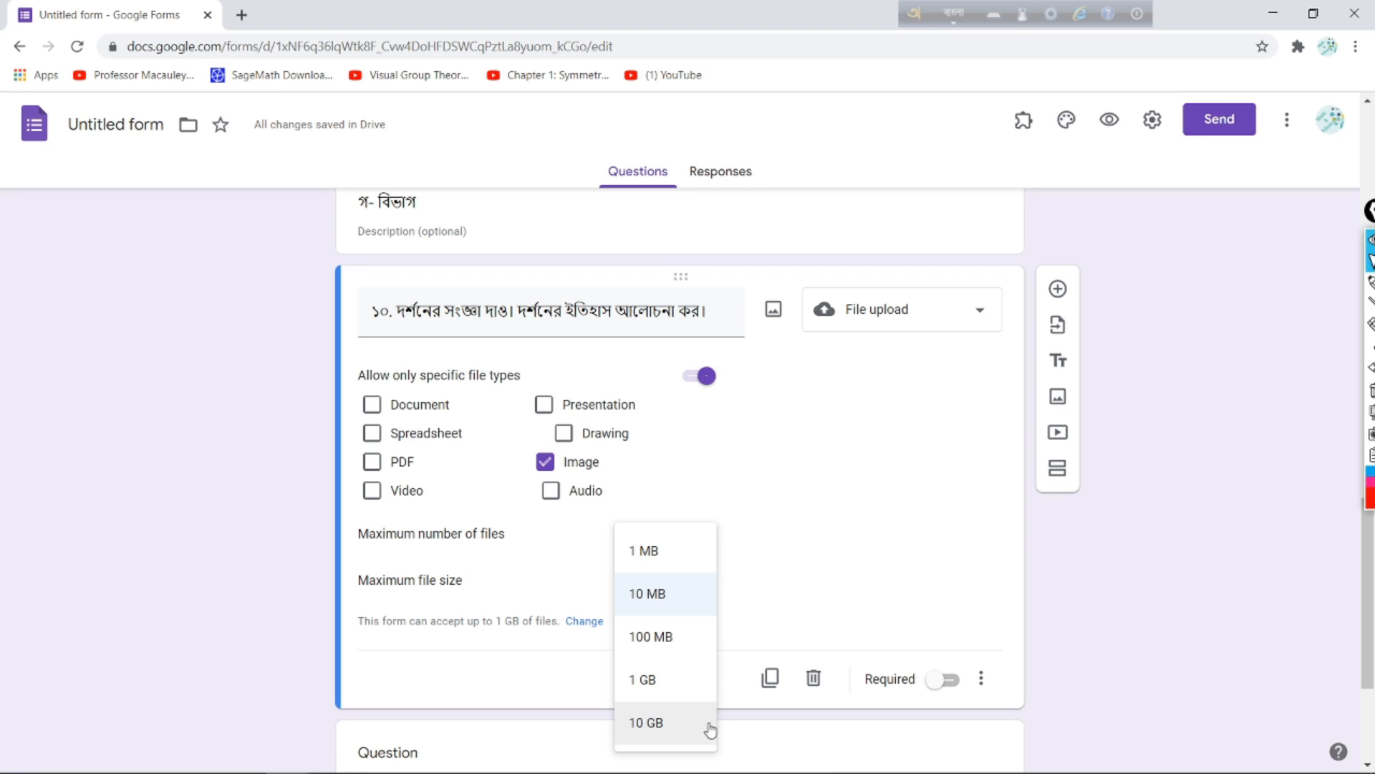
Step: Keep the maximum file size at 10 MB and recheck both upload limit settings
{"action": "left_click", "coordinate": [684, 595]}
{"action": "mouse_move", "coordinate": [738, 531]}
{"action": "left_mouse_down"}
{"action": "mouse_move", "coordinate": [475, 485]}
{"action": "mouse_move", "coordinate": [291, 606]}
{"action": "mouse_move", "coordinate": [655, 677]}
{"action": "mouse_move", "coordinate": [761, 521]}
{"action": "mouse_move", "coordinate": [731, 513]}
{"action": "left_mouse_up"}
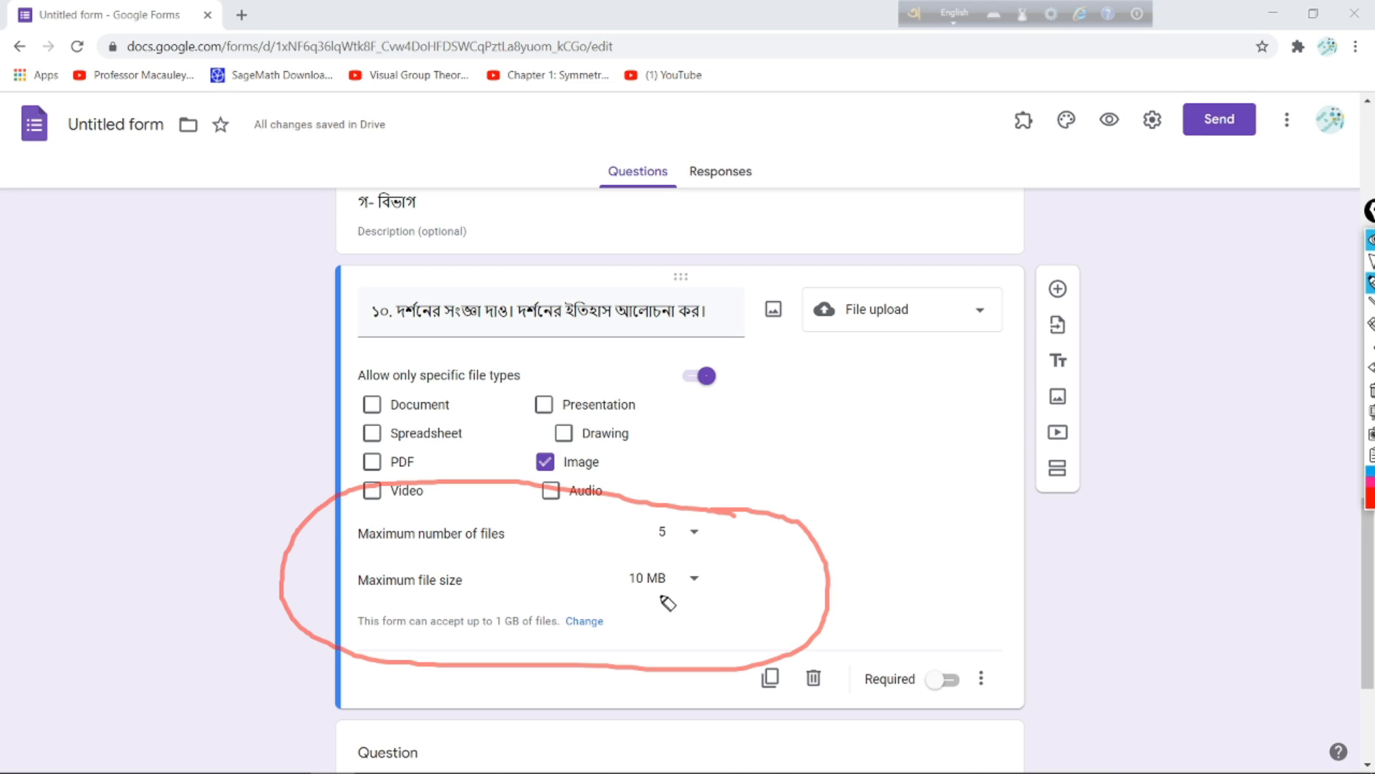
{"action": "left_click", "coordinate": [1370, 259]}
{"action": "left_click", "coordinate": [694, 536]}
{"action": "left_click", "coordinate": [630, 589]}
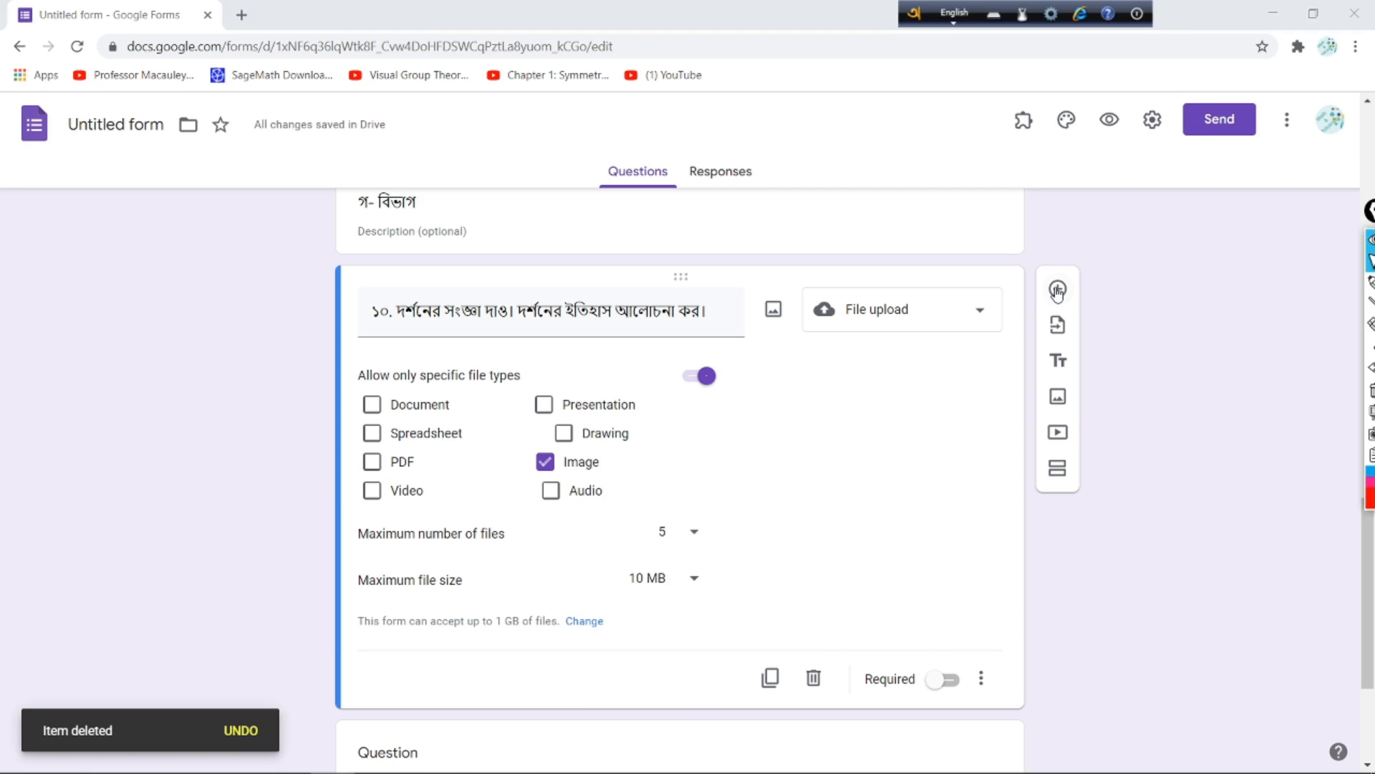
Step: Add a new question titled '১১.' below question ১০ as a File upload question
{"action": "left_click", "coordinate": [1058, 290]}
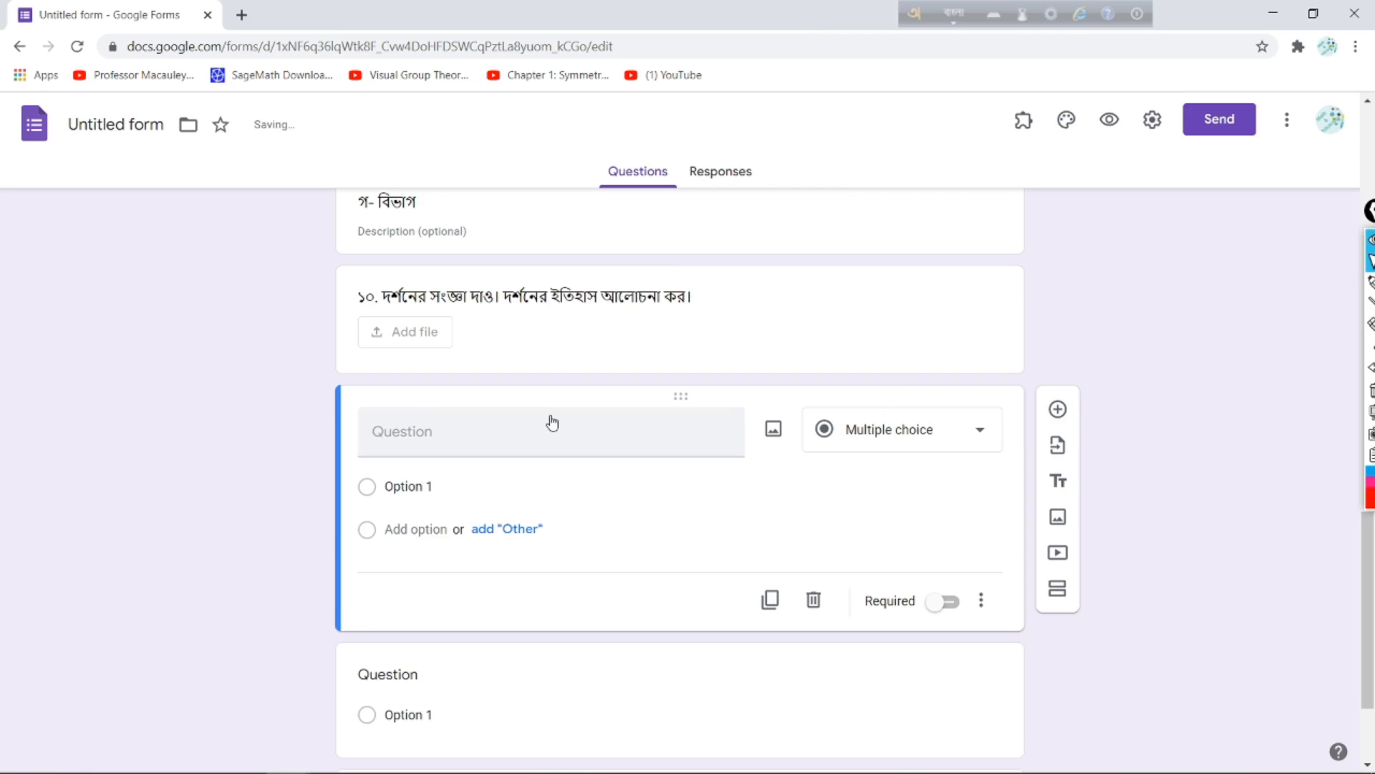
{"action": "type", "text": "1"}
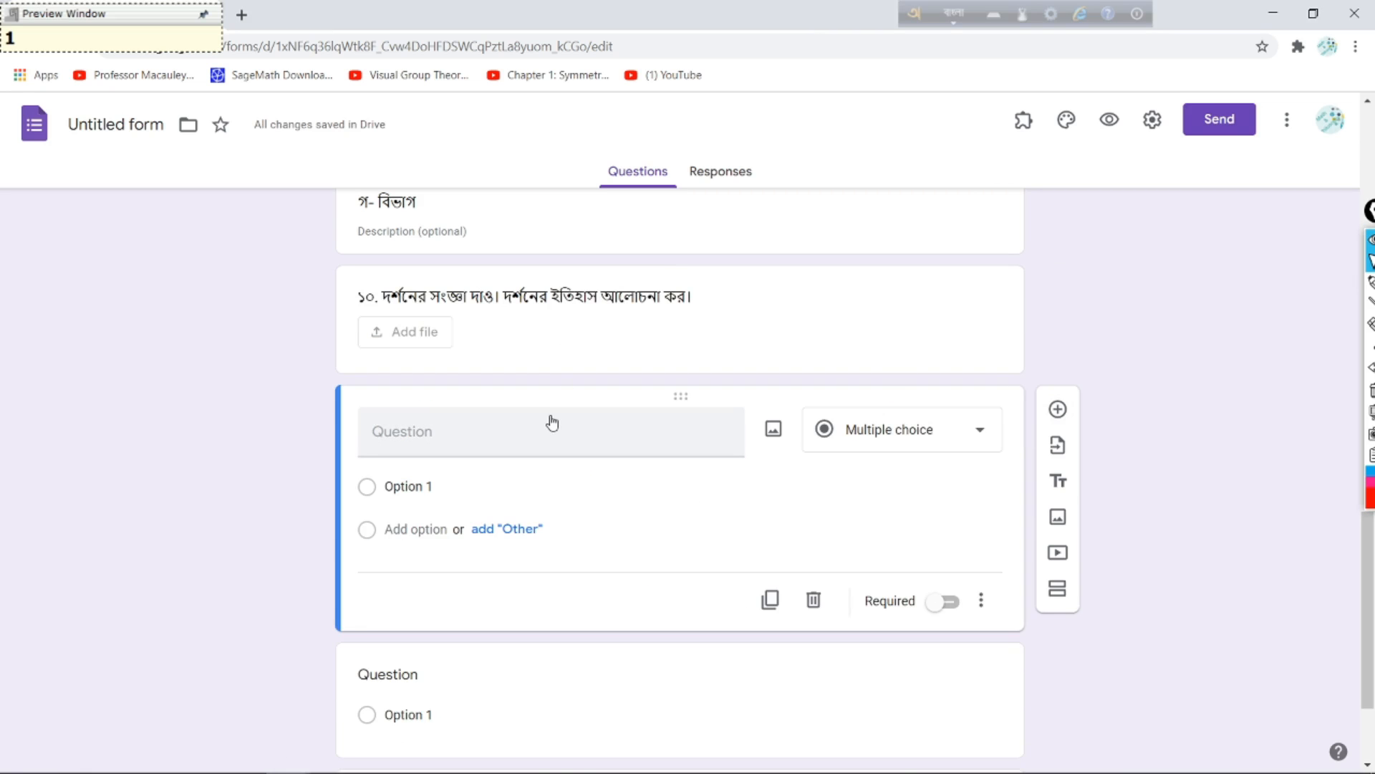
{"action": "left_click", "coordinate": [537, 433]}
{"action": "type", "text": "১১."}
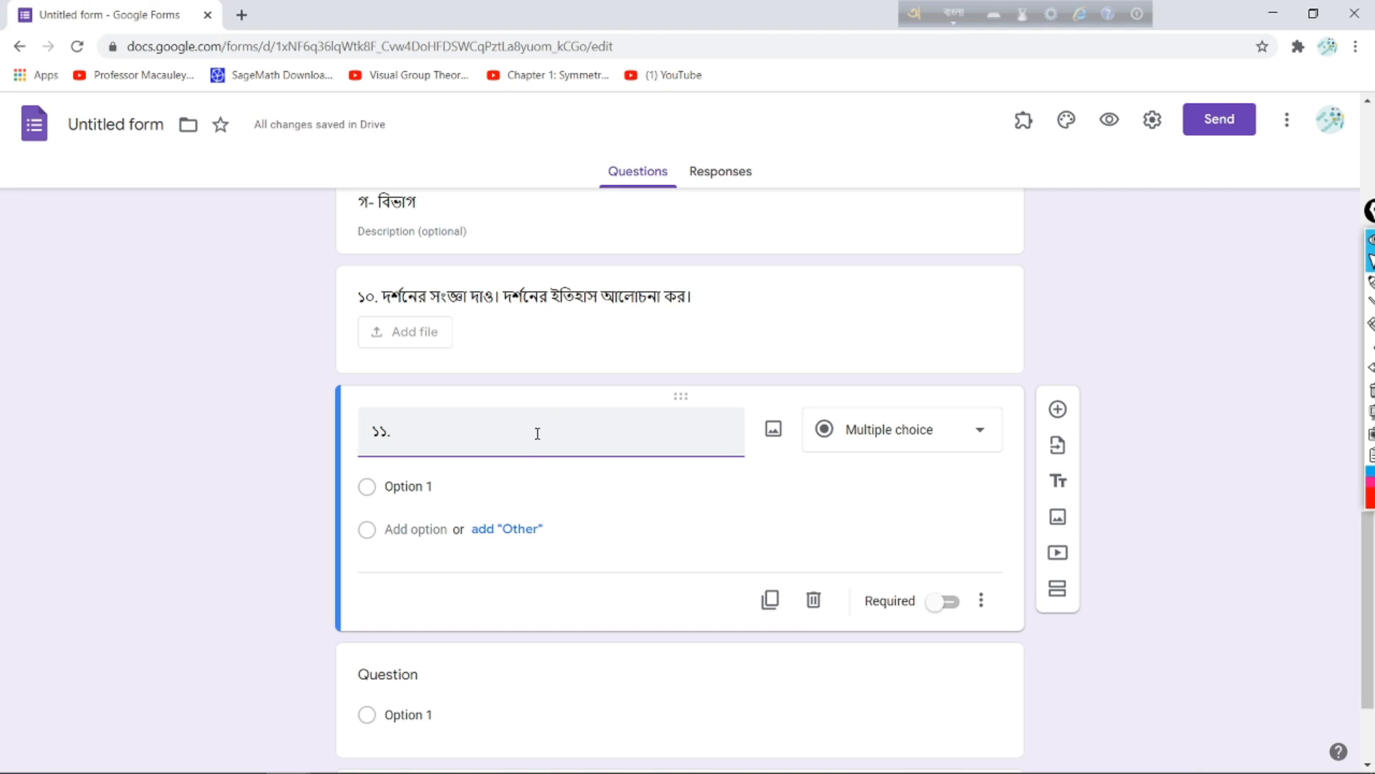
{"action": "left_click", "coordinate": [985, 446]}
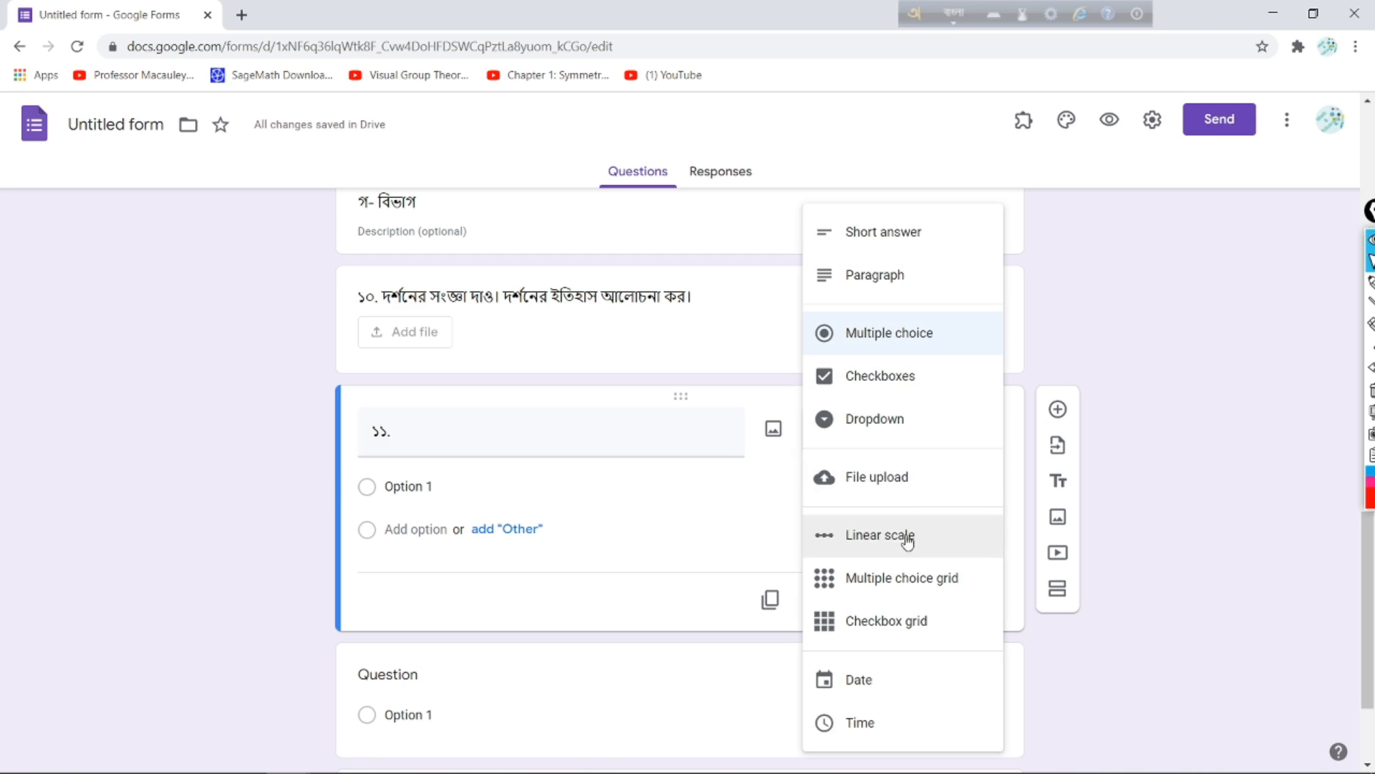
{"action": "left_click", "coordinate": [862, 480]}
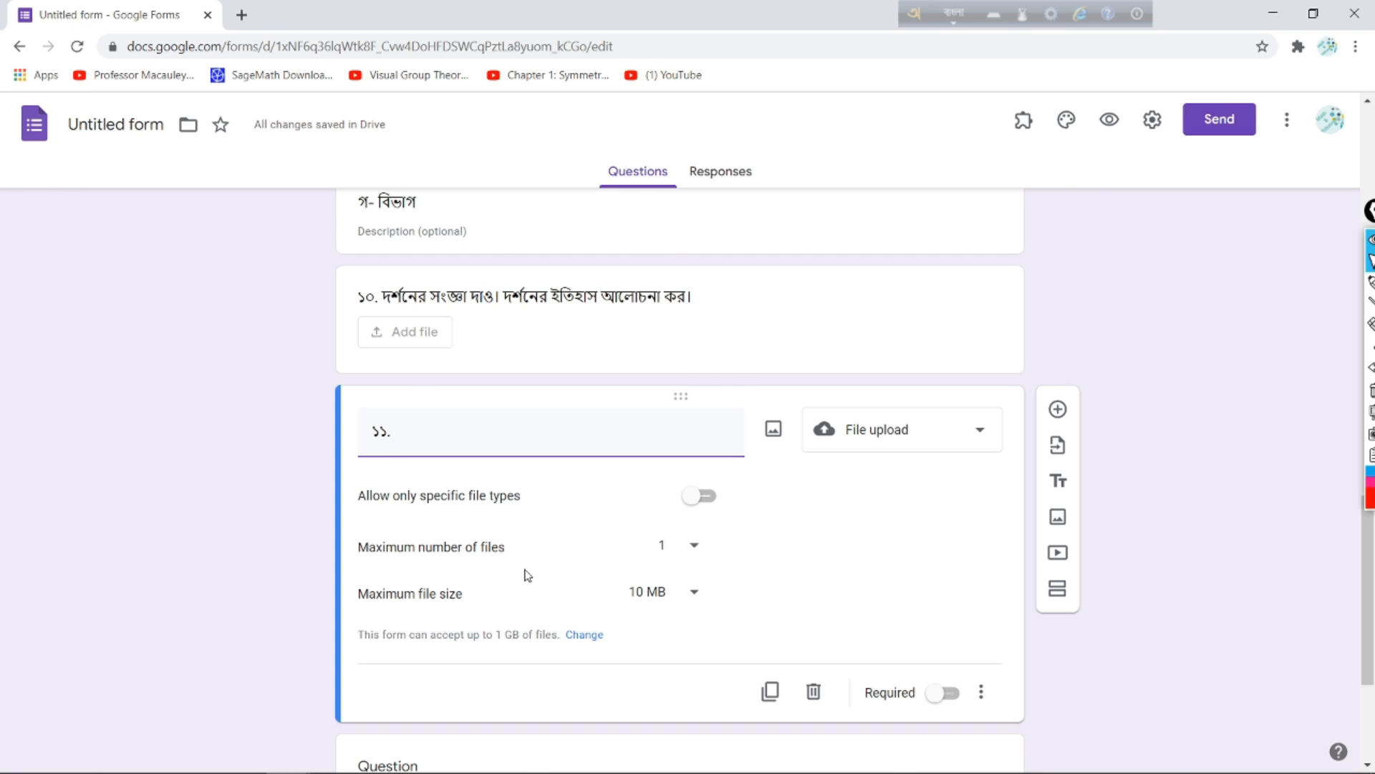
{"action": "key", "text": "alt+Tab"}
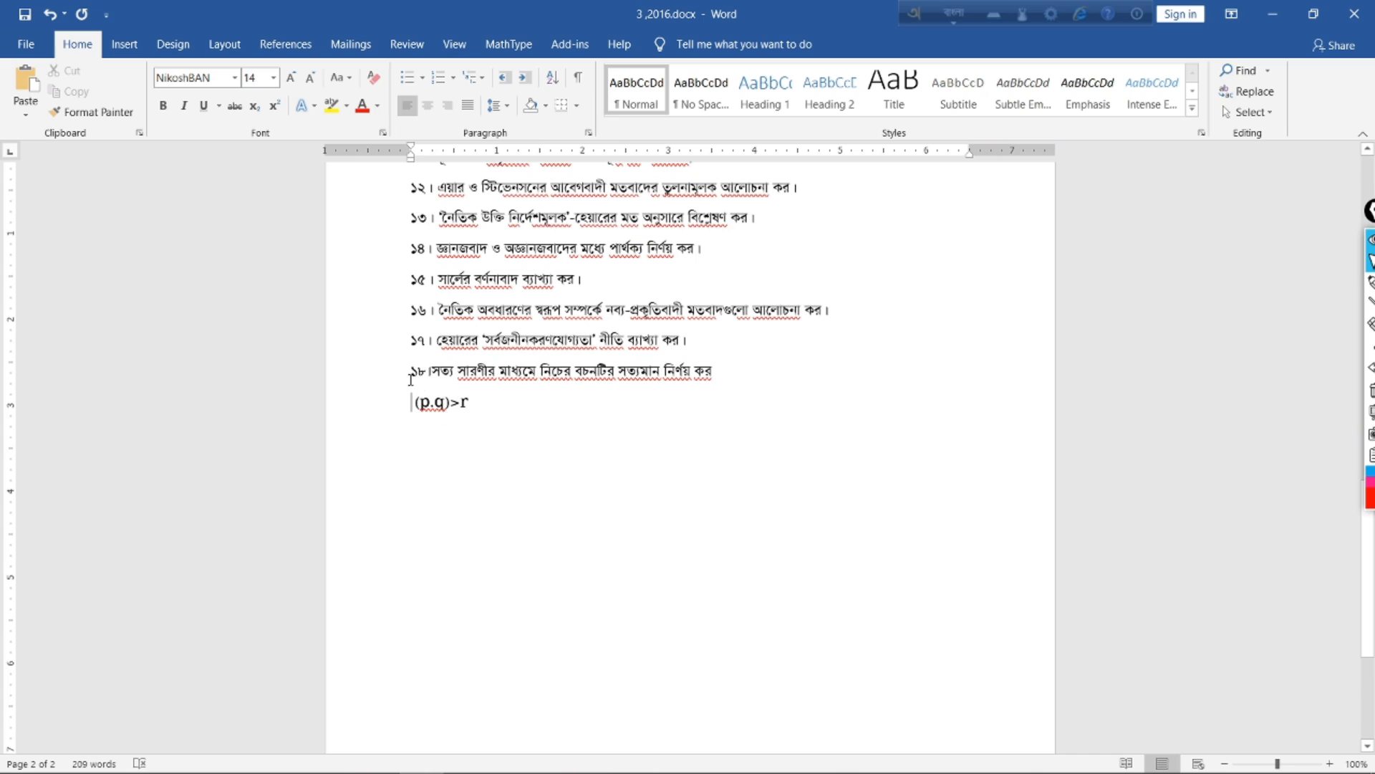
Step: Copy question 18's truth-table text ending in (p.q)>r from Word back to the form
{"action": "left_click_drag", "start_coordinate": [406, 370], "coordinate": [751, 421]}
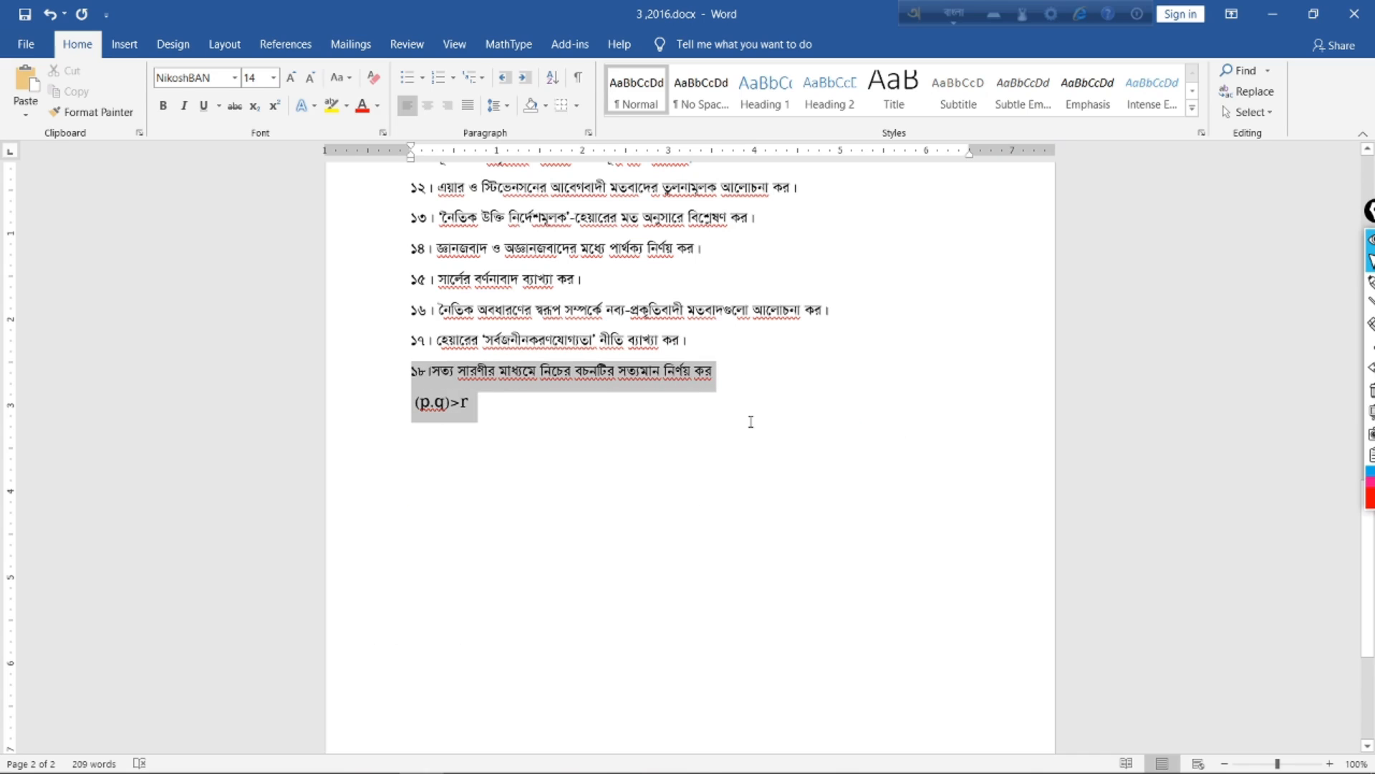
{"action": "right_click", "coordinate": [471, 365]}
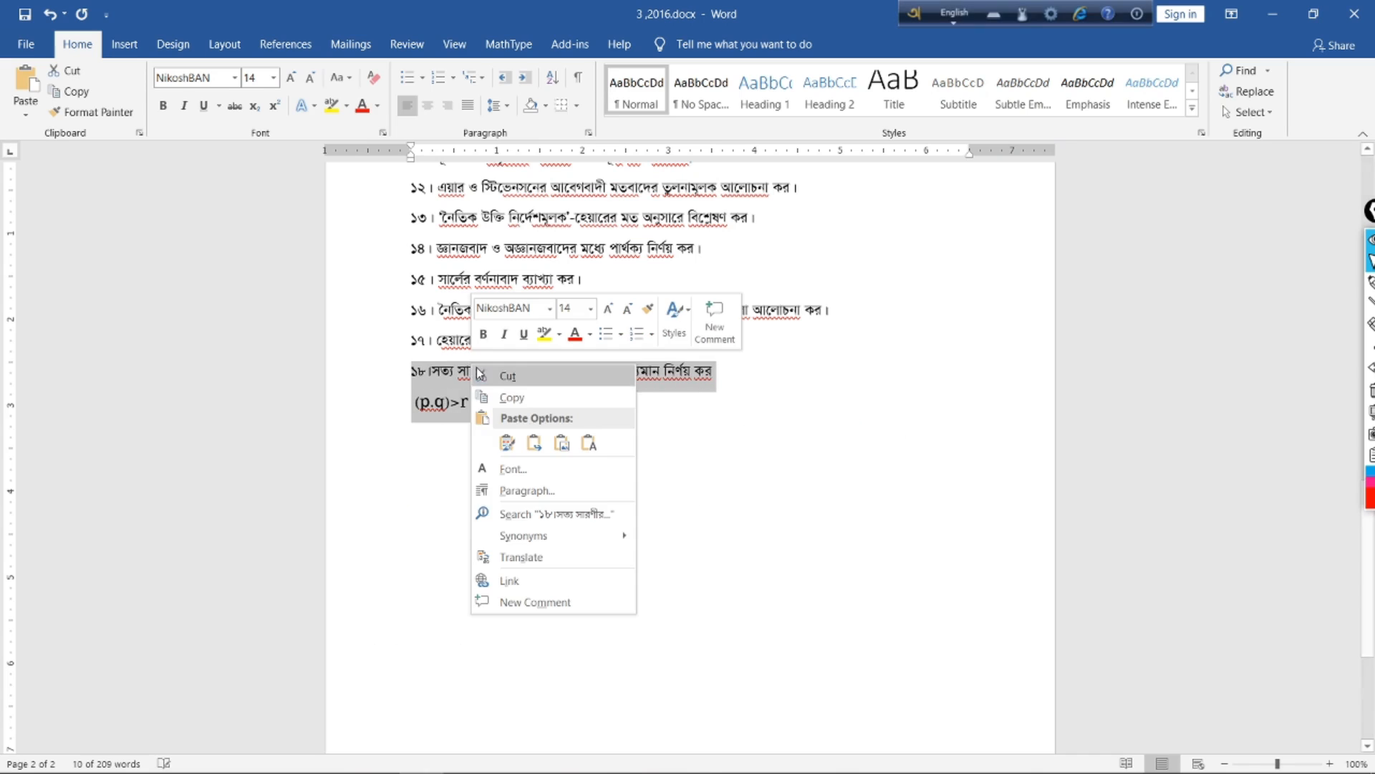
{"action": "left_click", "coordinate": [510, 406]}
{"action": "left_click", "coordinate": [421, 756]}
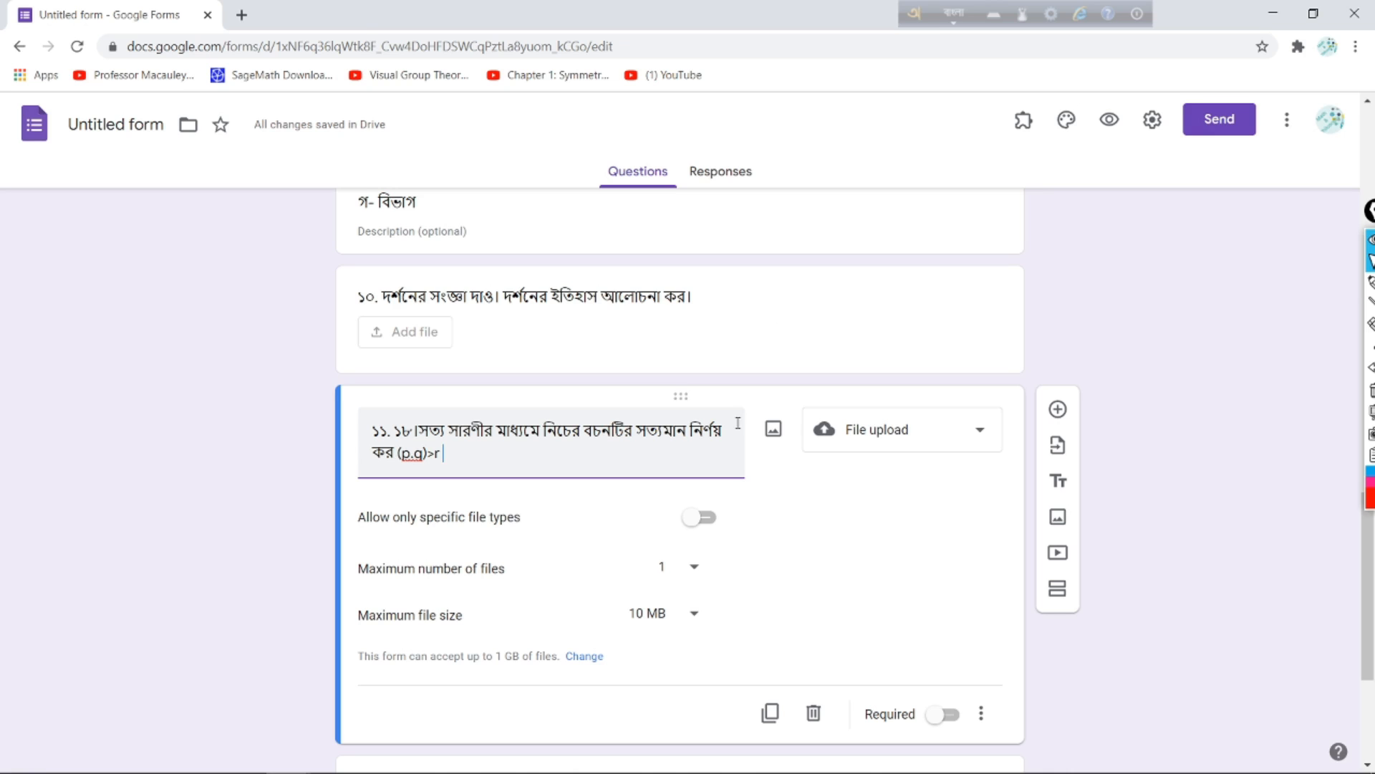
Step: Clear the entire title text of question ১১
{"action": "left_click", "coordinate": [388, 431]}
{"action": "type", "text": "."}
{"action": "left_click_drag", "start_coordinate": [374, 432], "coordinate": [707, 469]}
{"action": "key", "text": "BackSpace"}
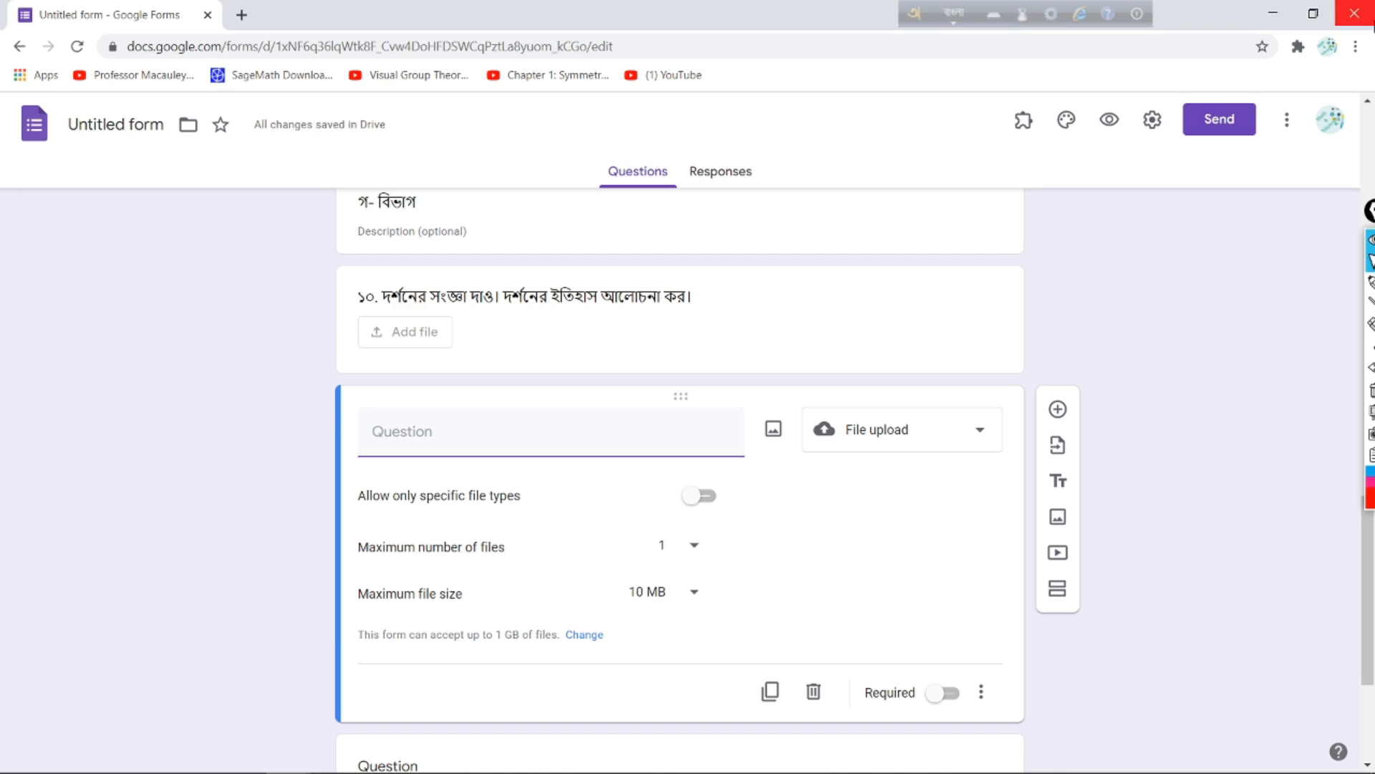
{"action": "left_click_drag", "start_coordinate": [745, 415], "coordinate": [737, 461]}
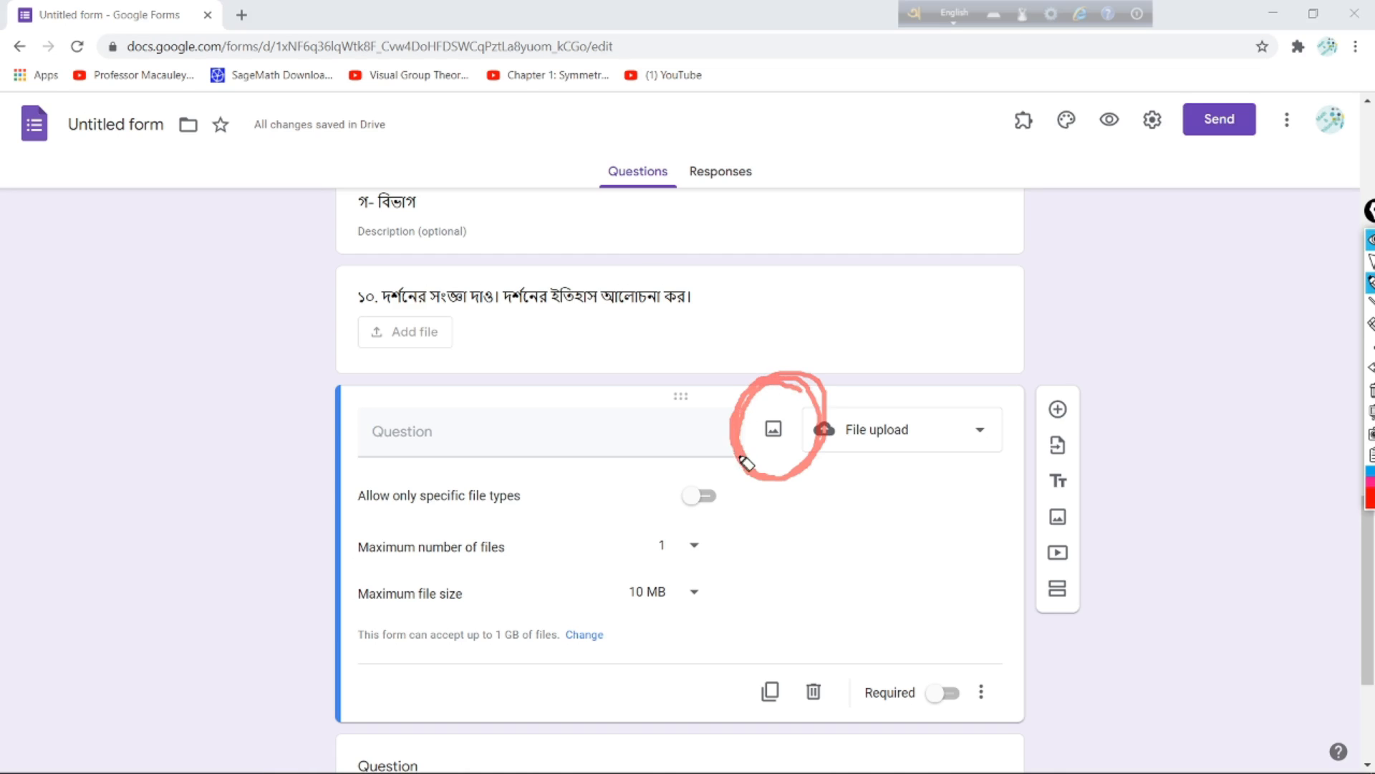
Step: Select 0001 (1).jpg from the Desktop as the question's image
{"action": "left_click", "coordinate": [1369, 261]}
{"action": "left_click", "coordinate": [775, 437]}
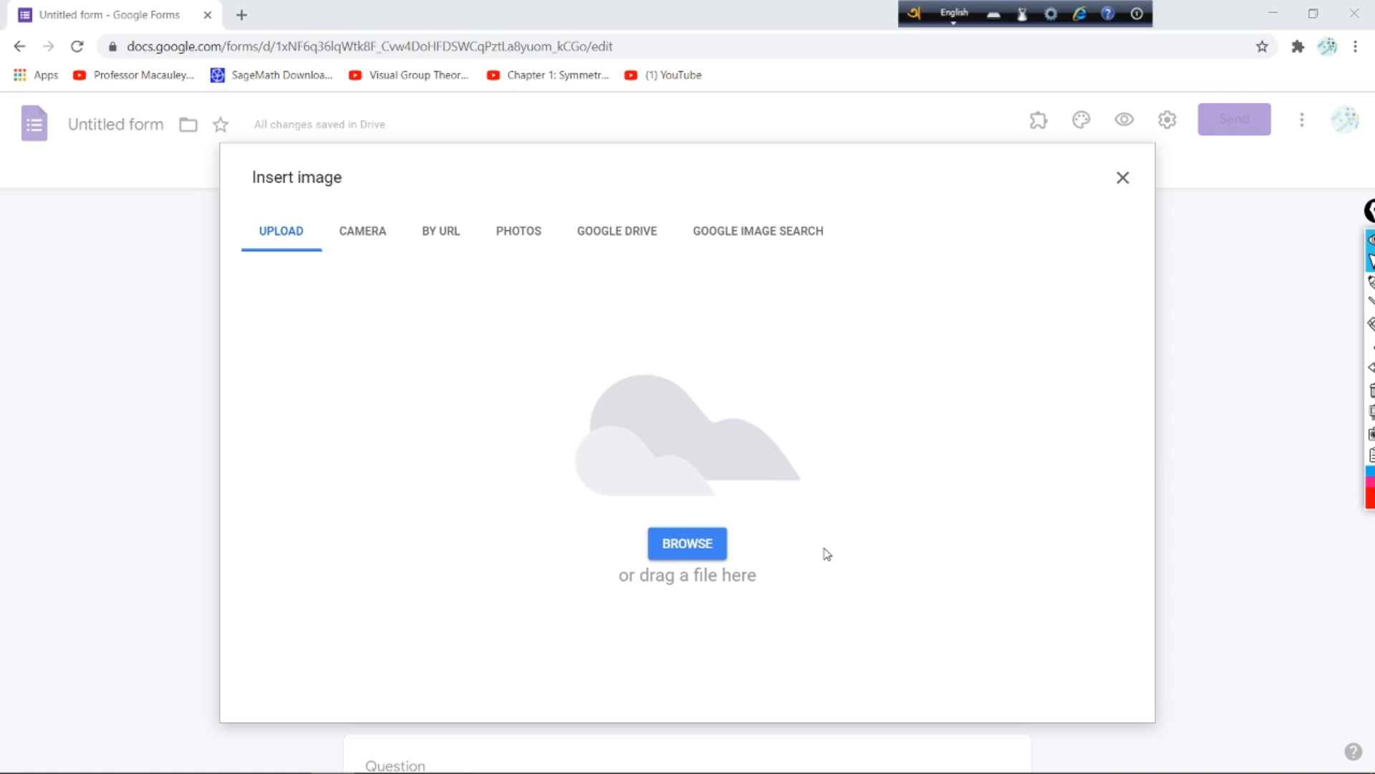
{"action": "left_click", "coordinate": [692, 553]}
{"action": "left_click", "coordinate": [693, 556]}
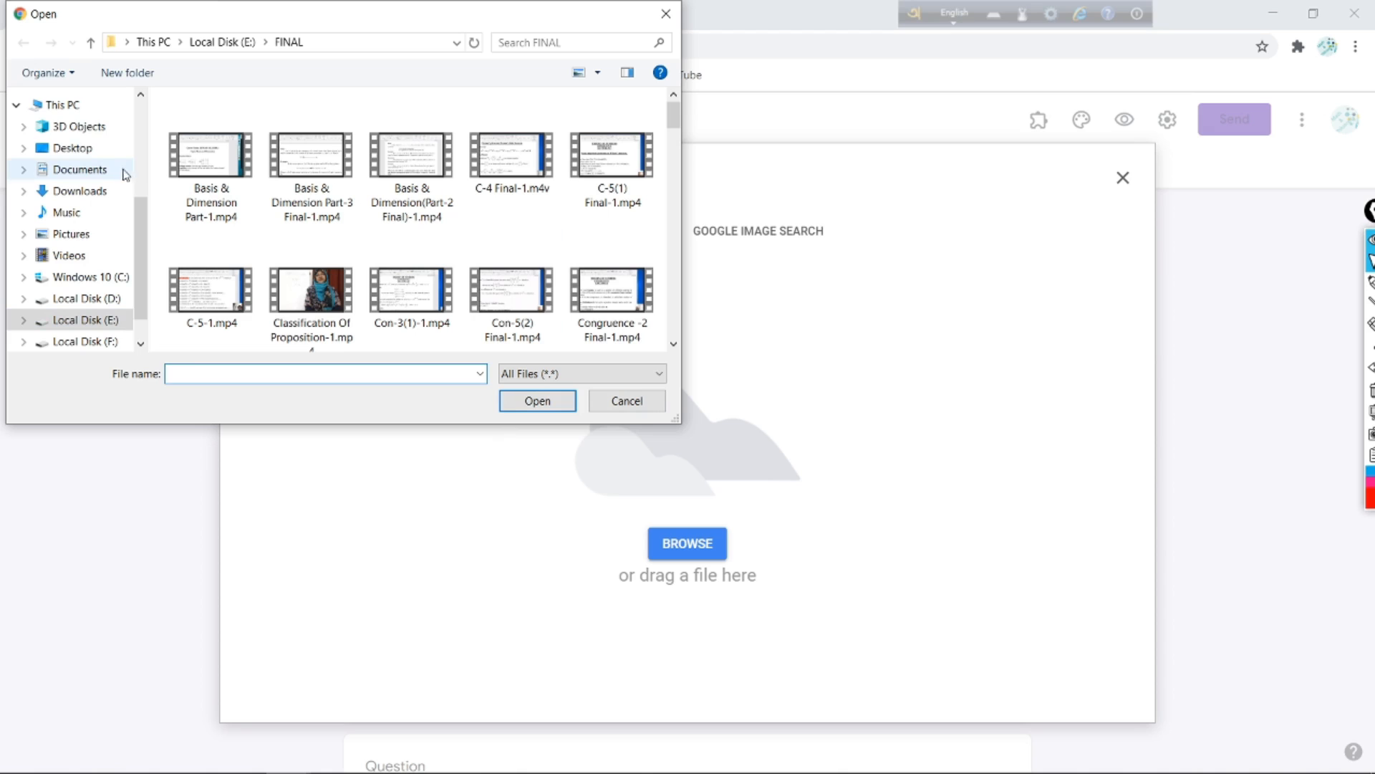
{"action": "left_click", "coordinate": [78, 154]}
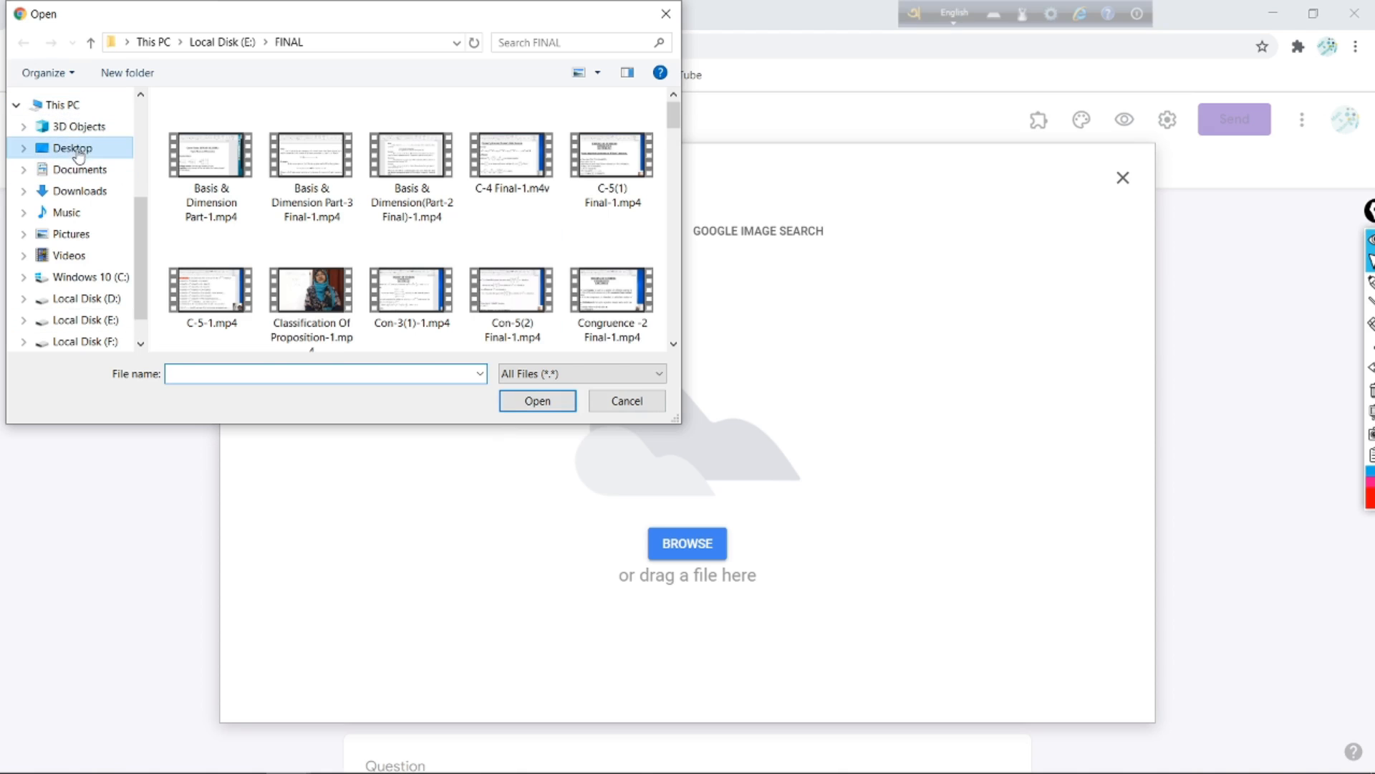
{"action": "scroll", "coordinate": [497, 229], "scroll_direction": "down", "scroll_amount": 2}
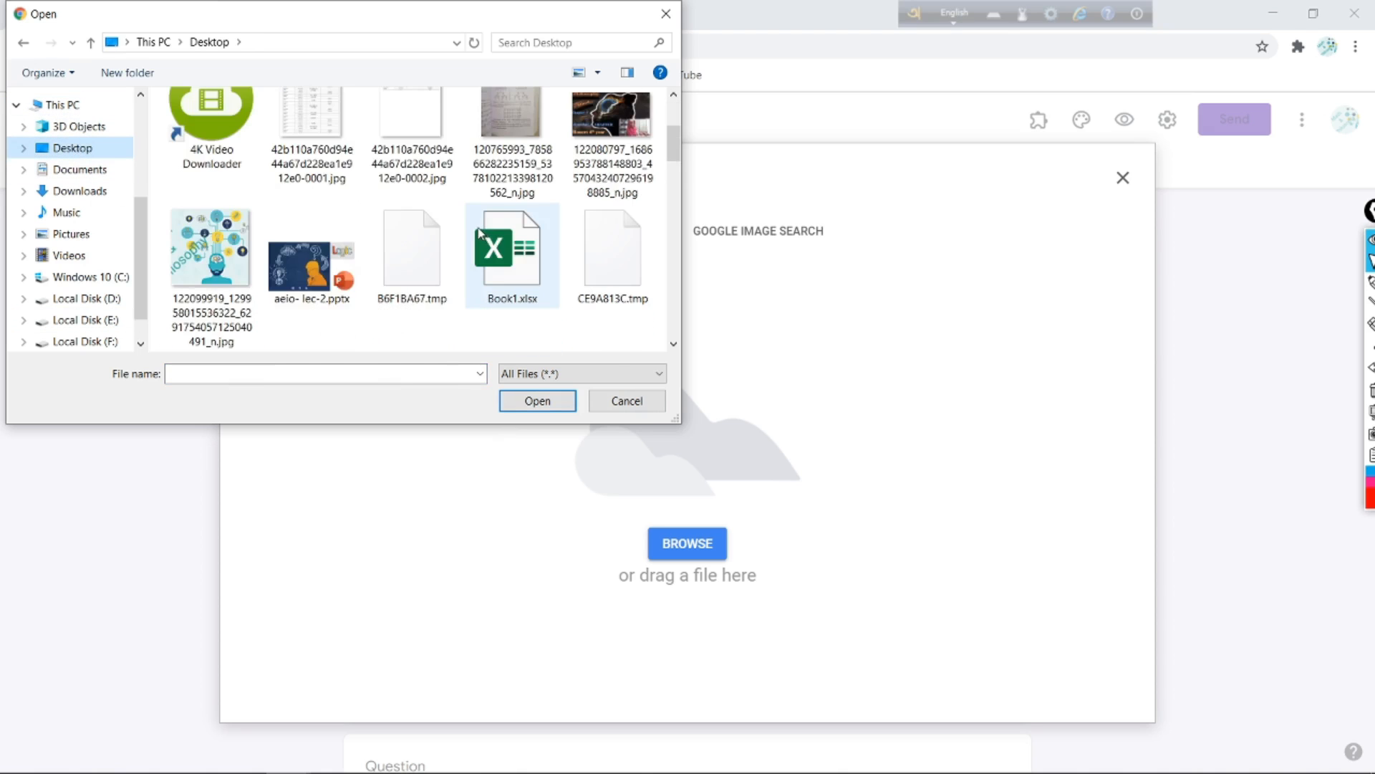
{"action": "scroll", "coordinate": [444, 201], "scroll_direction": "up", "scroll_amount": 2}
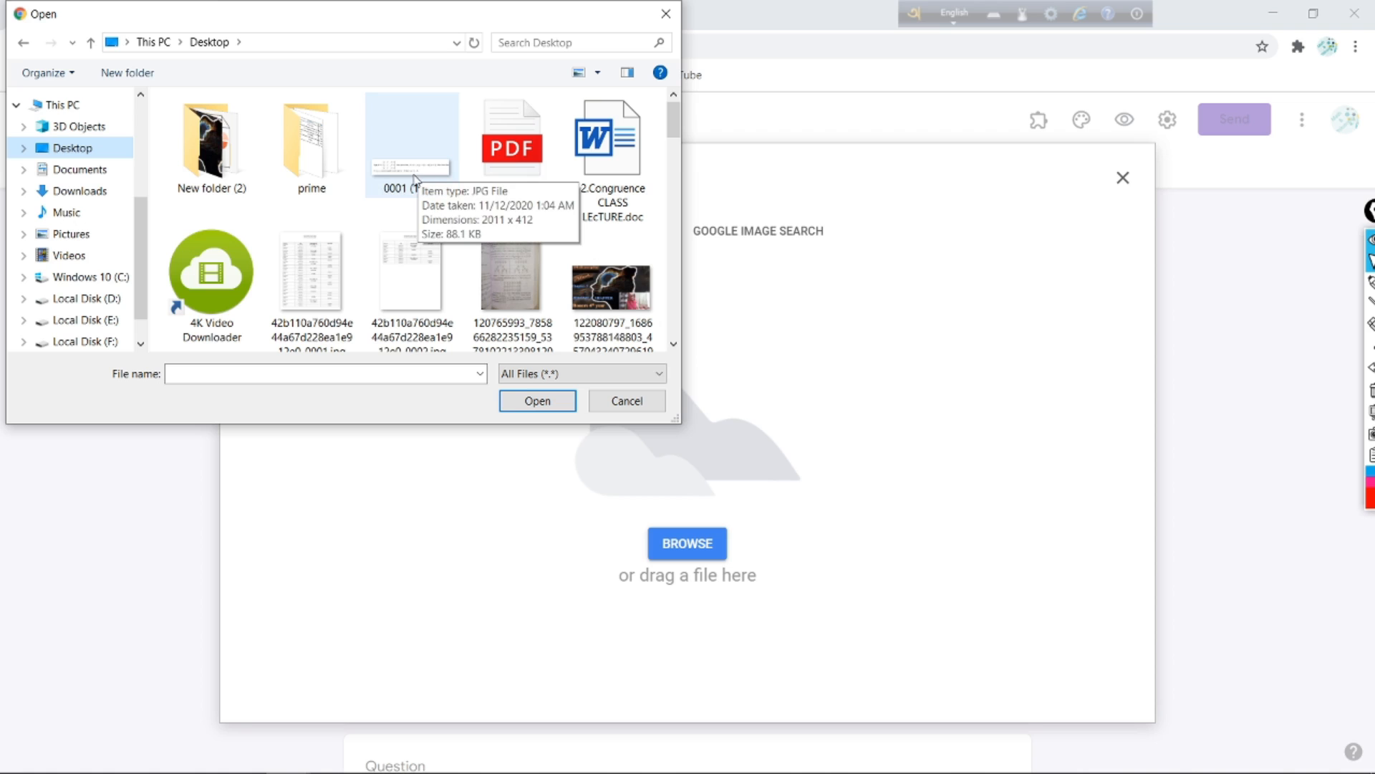
{"action": "left_click", "coordinate": [414, 177]}
Step: Upload the determinant proof image 0001 (1).jpg into the question
{"action": "left_click", "coordinate": [560, 401]}
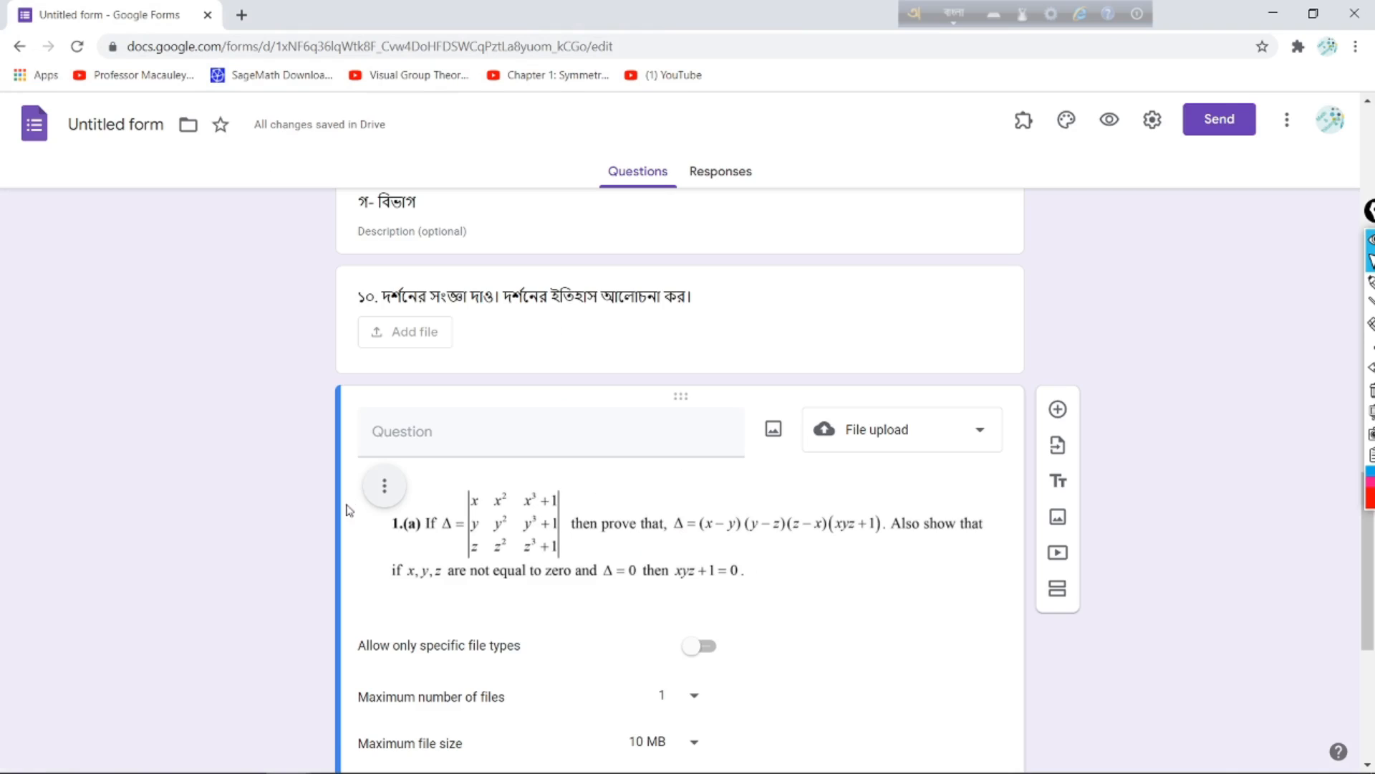
{"action": "scroll", "coordinate": [498, 394], "scroll_direction": "down", "scroll_amount": 3}
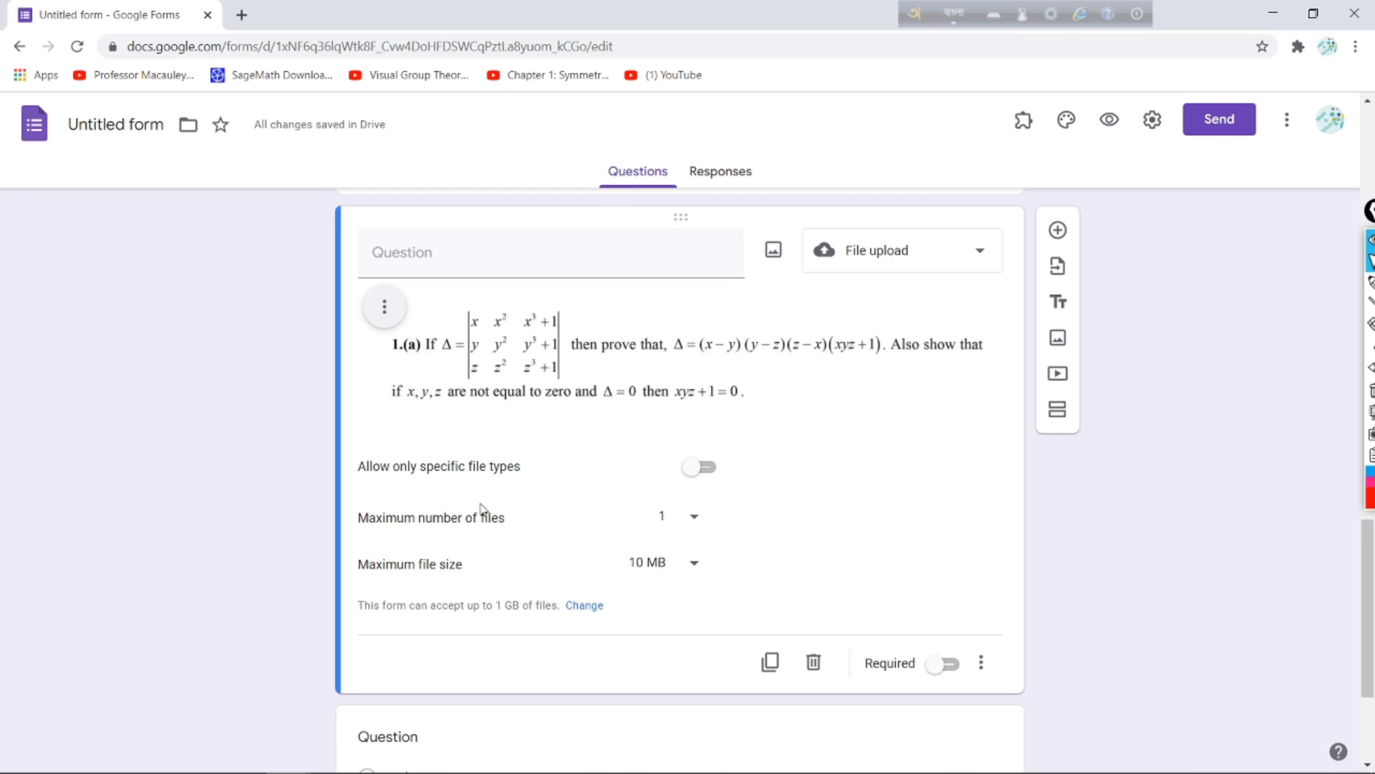
Step: Keep the question as File upload and allow only Image file types
{"action": "left_click", "coordinate": [980, 243]}
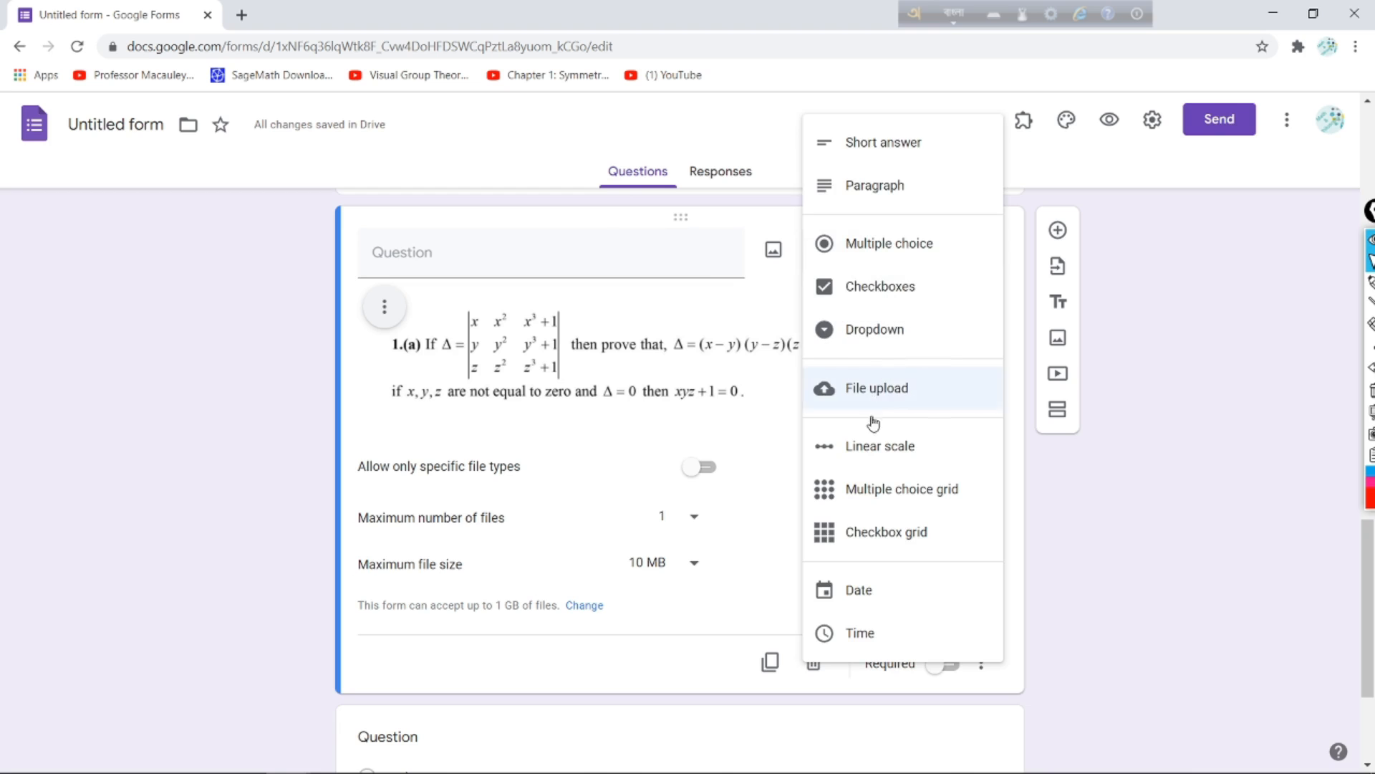
{"action": "left_click", "coordinate": [885, 395]}
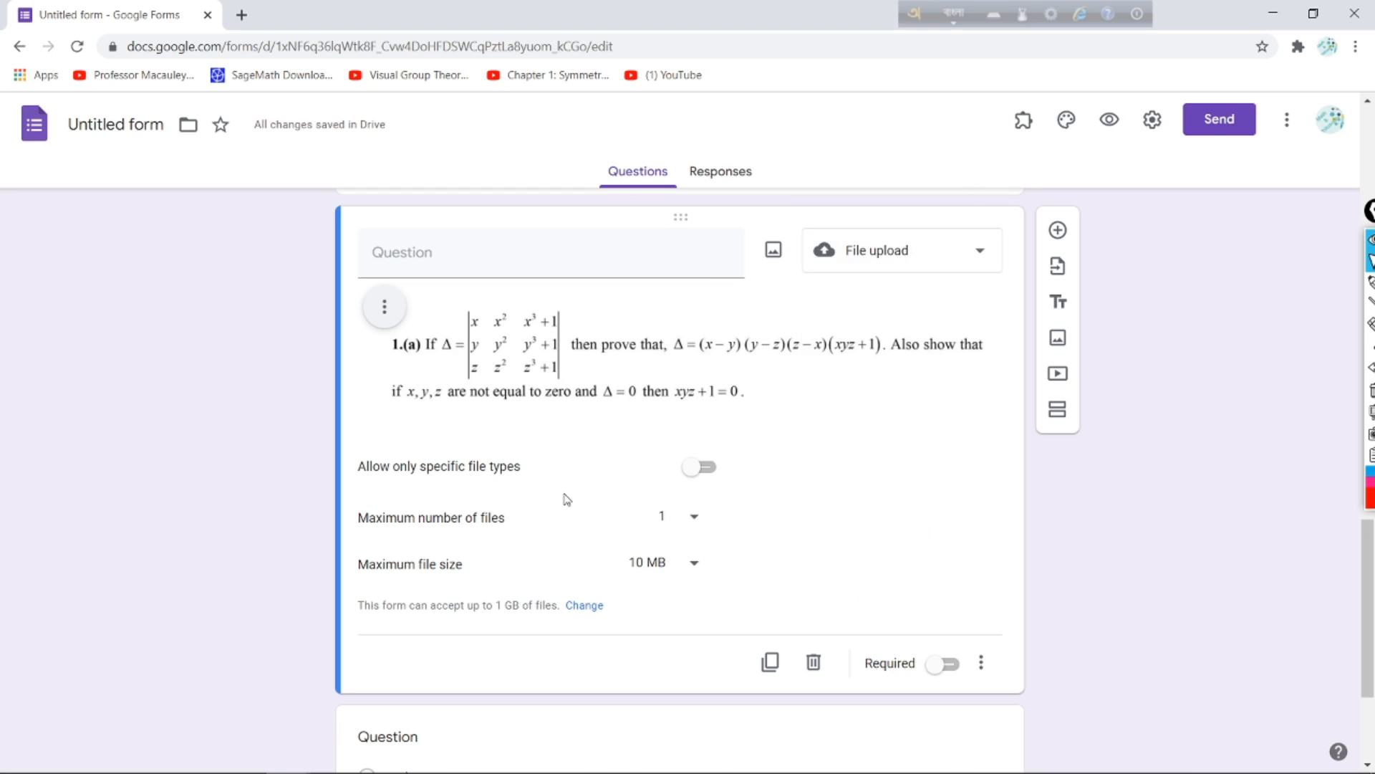
{"action": "left_click", "coordinate": [702, 467]}
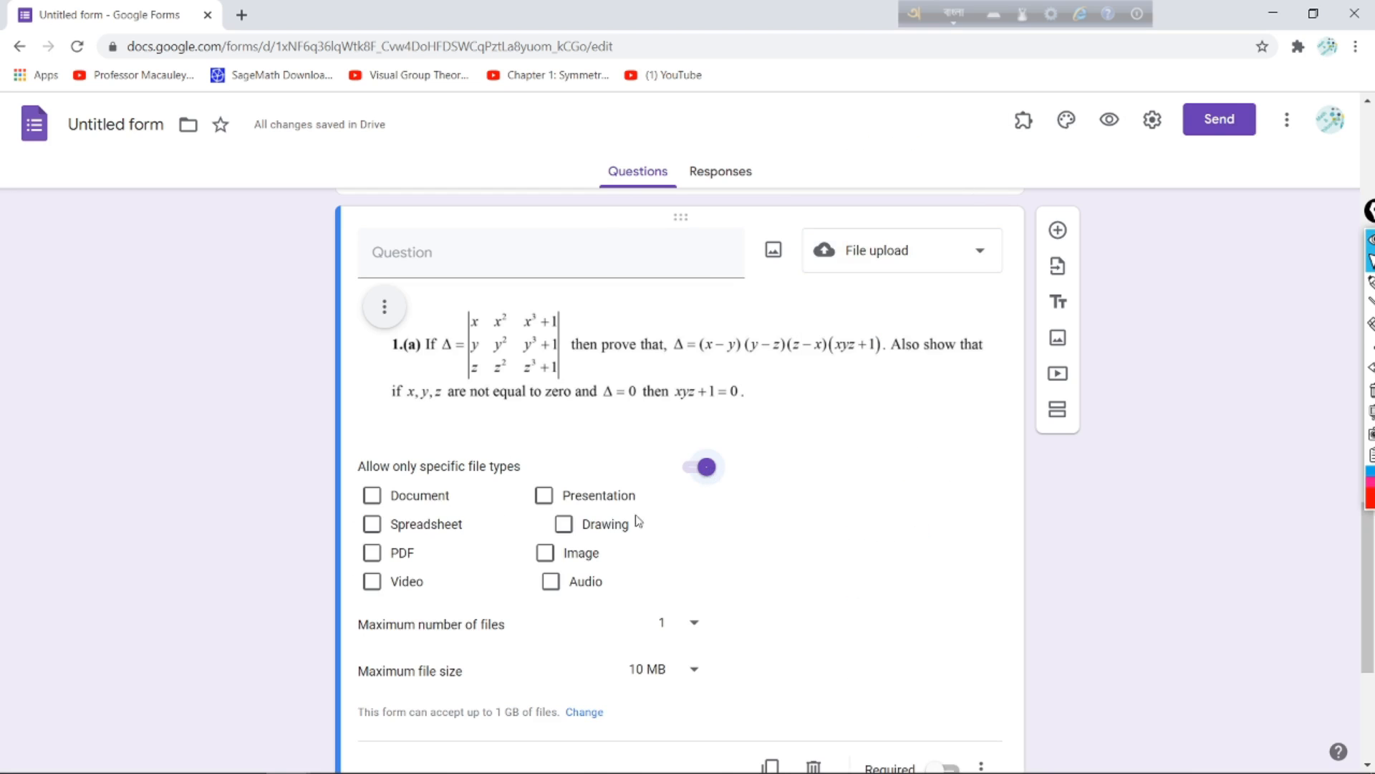
{"action": "left_click", "coordinate": [545, 552]}
{"action": "scroll", "coordinate": [719, 598], "scroll_direction": "down", "scroll_amount": 2}
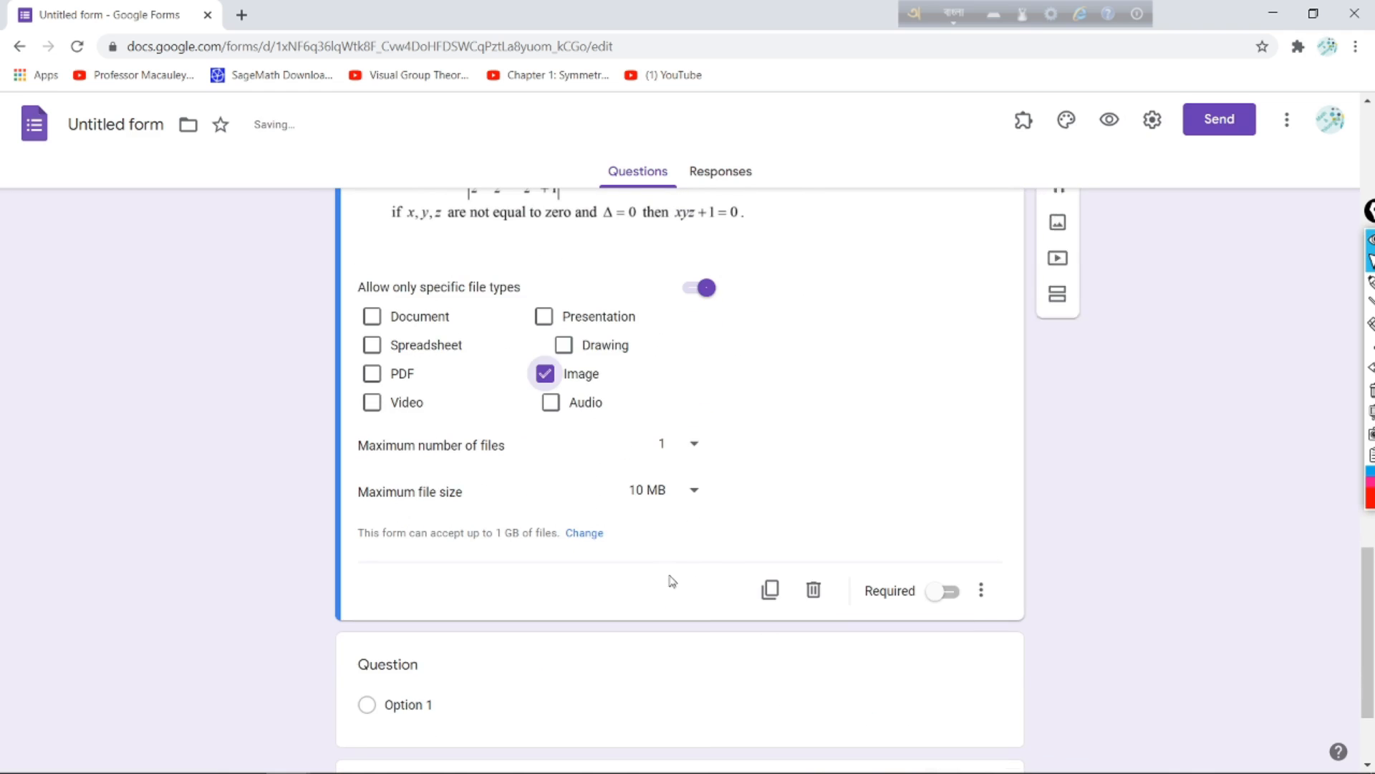
Step: Limit uploads to 1 file with a 1 MB maximum file size
{"action": "left_click", "coordinate": [694, 448]}
{"action": "left_click", "coordinate": [687, 453]}
{"action": "left_click", "coordinate": [700, 497]}
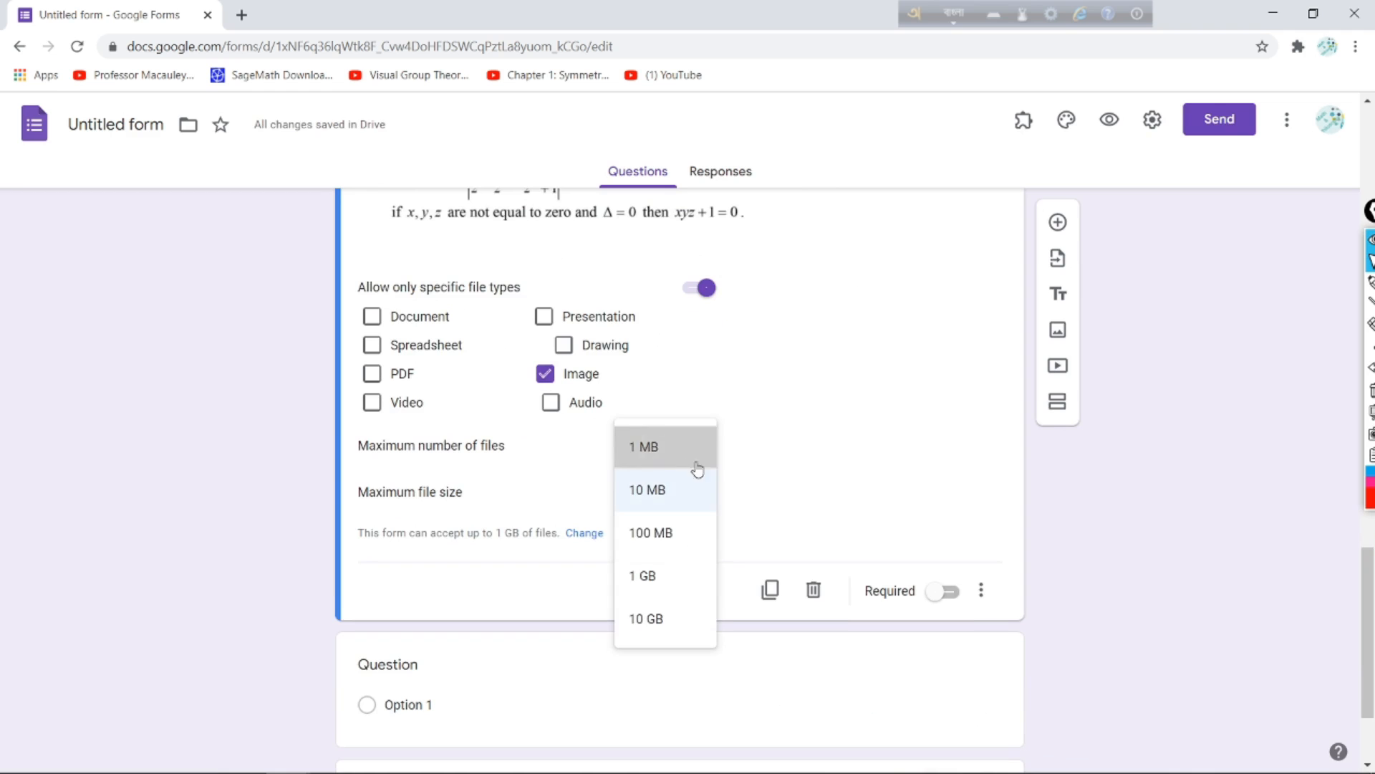
{"action": "left_click", "coordinate": [693, 464]}
{"action": "scroll", "coordinate": [543, 326], "scroll_direction": "up", "scroll_amount": 6}
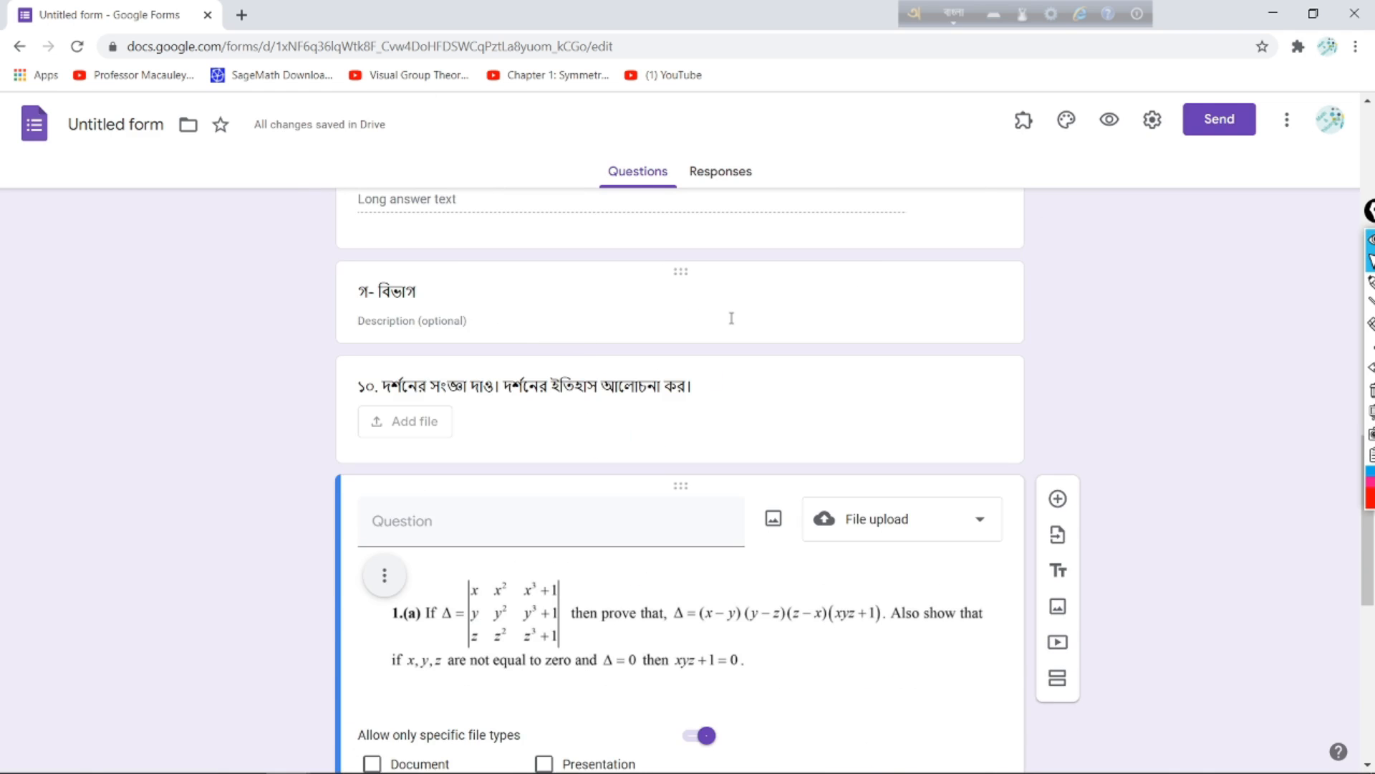
{"action": "scroll", "coordinate": [732, 318], "scroll_direction": "up", "scroll_amount": 15}
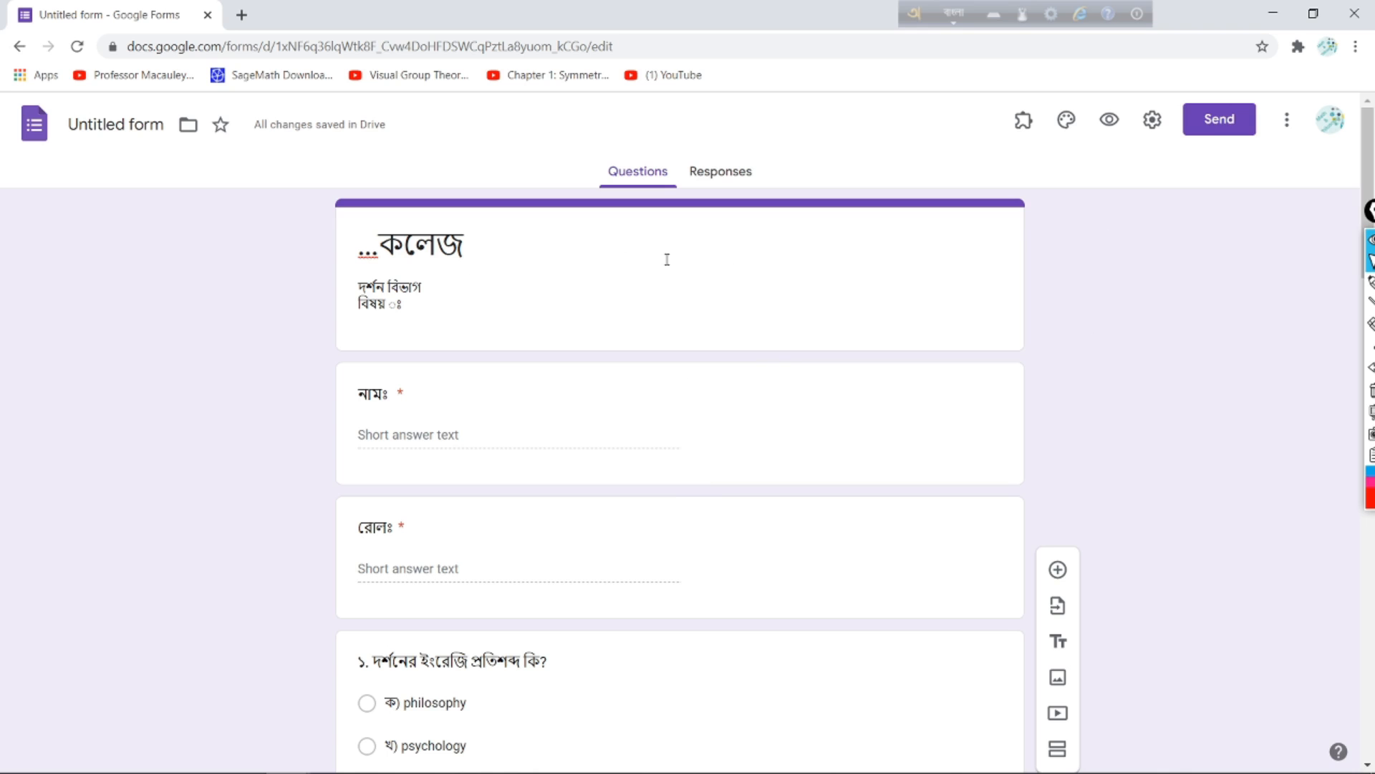
Step: Open the form's Responses tab, which shows 0 responses
{"action": "scroll", "coordinate": [570, 379], "scroll_direction": "down", "scroll_amount": 5}
{"action": "scroll", "coordinate": [581, 366], "scroll_direction": "up", "scroll_amount": 5}
{"action": "left_click", "coordinate": [1332, 284]}
{"action": "mouse_move", "coordinate": [788, 142]}
{"action": "left_mouse_down"}
{"action": "mouse_move", "coordinate": [701, 140]}
{"action": "mouse_move", "coordinate": [681, 176]}
{"action": "mouse_move", "coordinate": [771, 184]}
{"action": "mouse_move", "coordinate": [776, 142]}
{"action": "mouse_move", "coordinate": [743, 127]}
{"action": "left_mouse_up"}
{"action": "left_click", "coordinate": [1371, 262]}
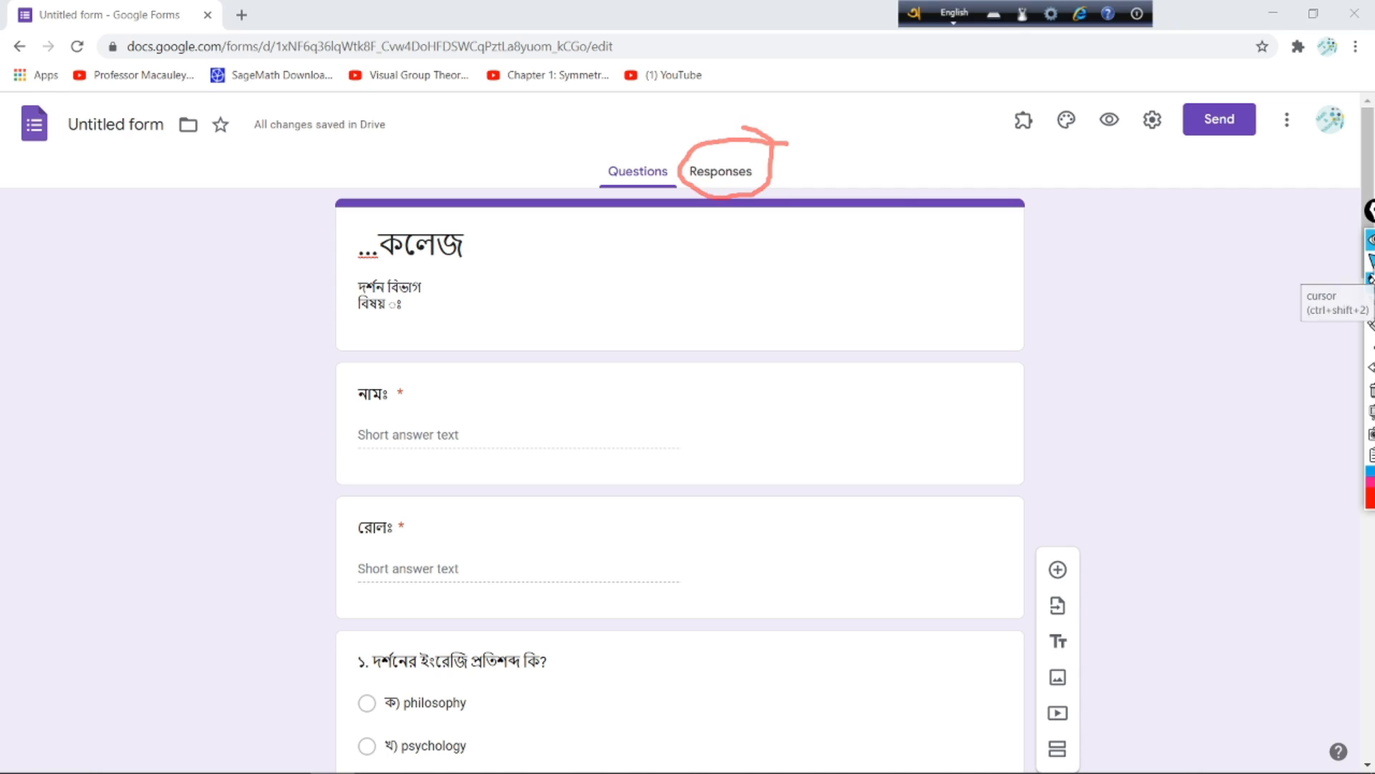
{"action": "left_click", "coordinate": [726, 176]}
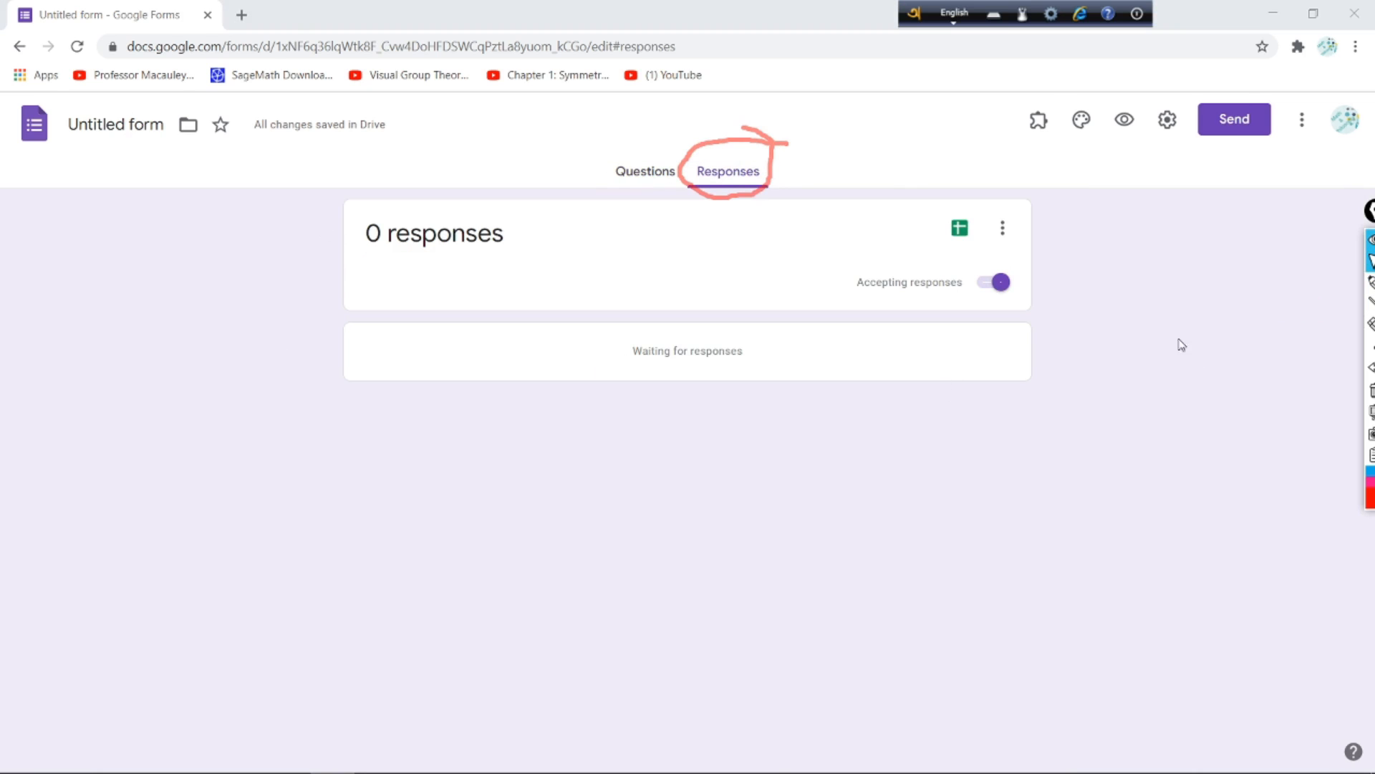
Step: Toggle Accepting responses off and back on, marking it with the screen pen
{"action": "left_click", "coordinate": [1371, 281]}
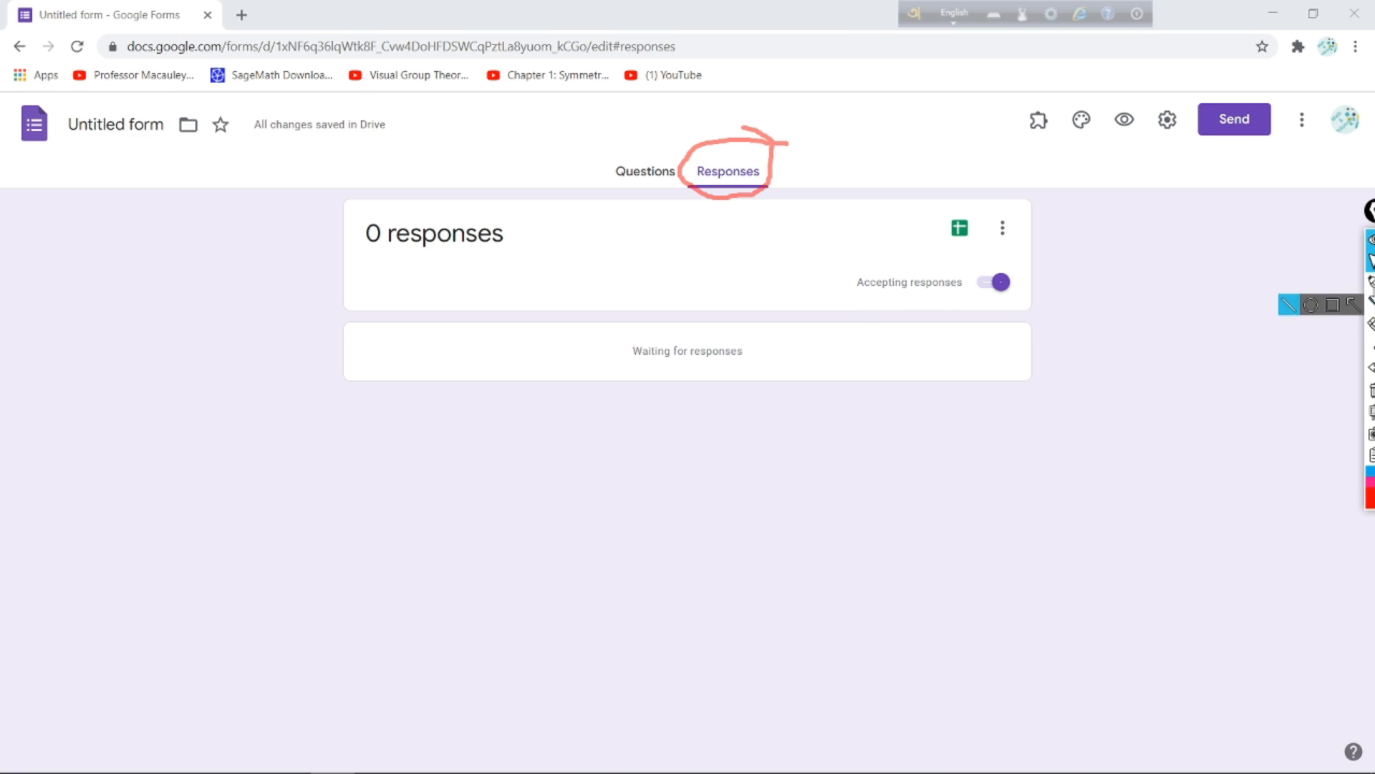
{"action": "mouse_move", "coordinate": [838, 294]}
{"action": "left_mouse_down"}
{"action": "mouse_move", "coordinate": [1011, 288]}
{"action": "mouse_move", "coordinate": [904, 255]}
{"action": "mouse_move", "coordinate": [899, 299]}
{"action": "mouse_move", "coordinate": [917, 306]}
{"action": "left_mouse_up"}
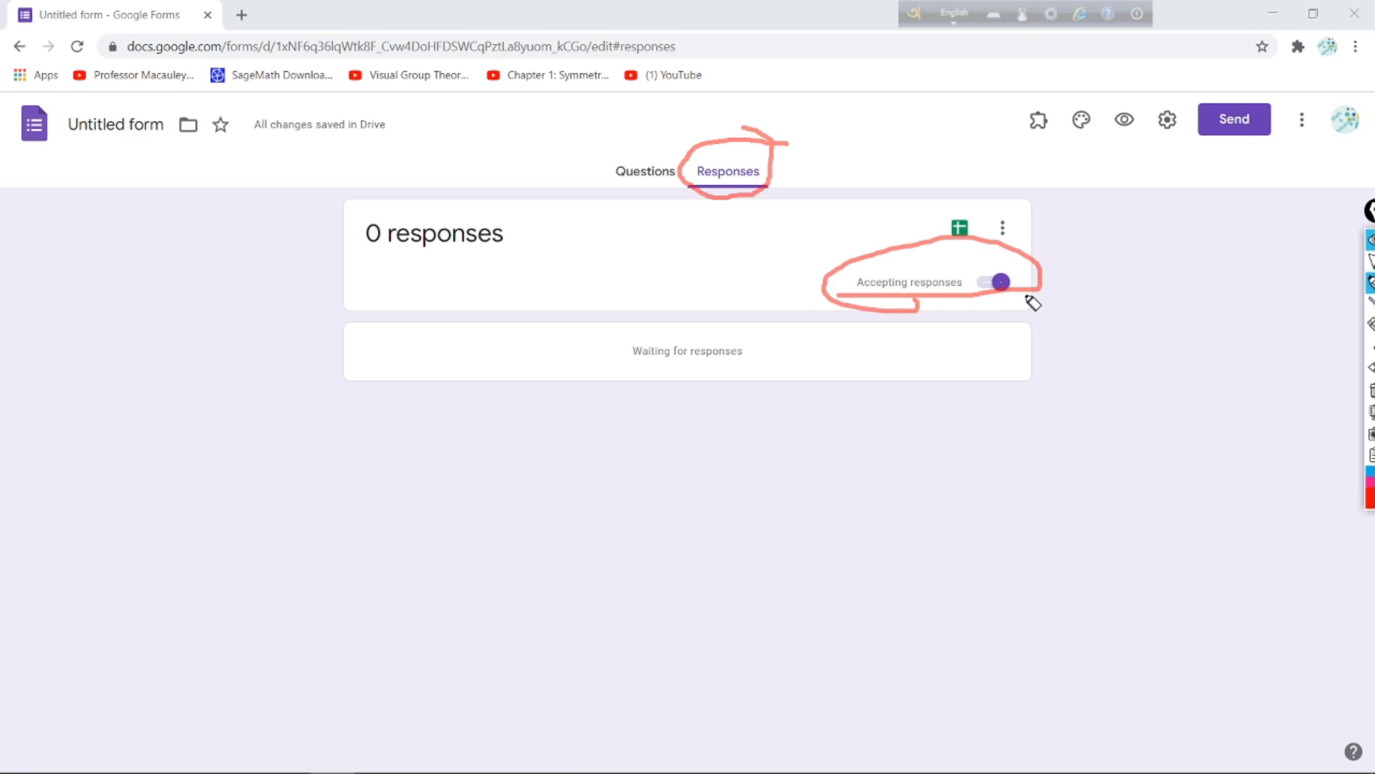
{"action": "left_click", "coordinate": [1371, 324]}
{"action": "left_click", "coordinate": [1371, 262]}
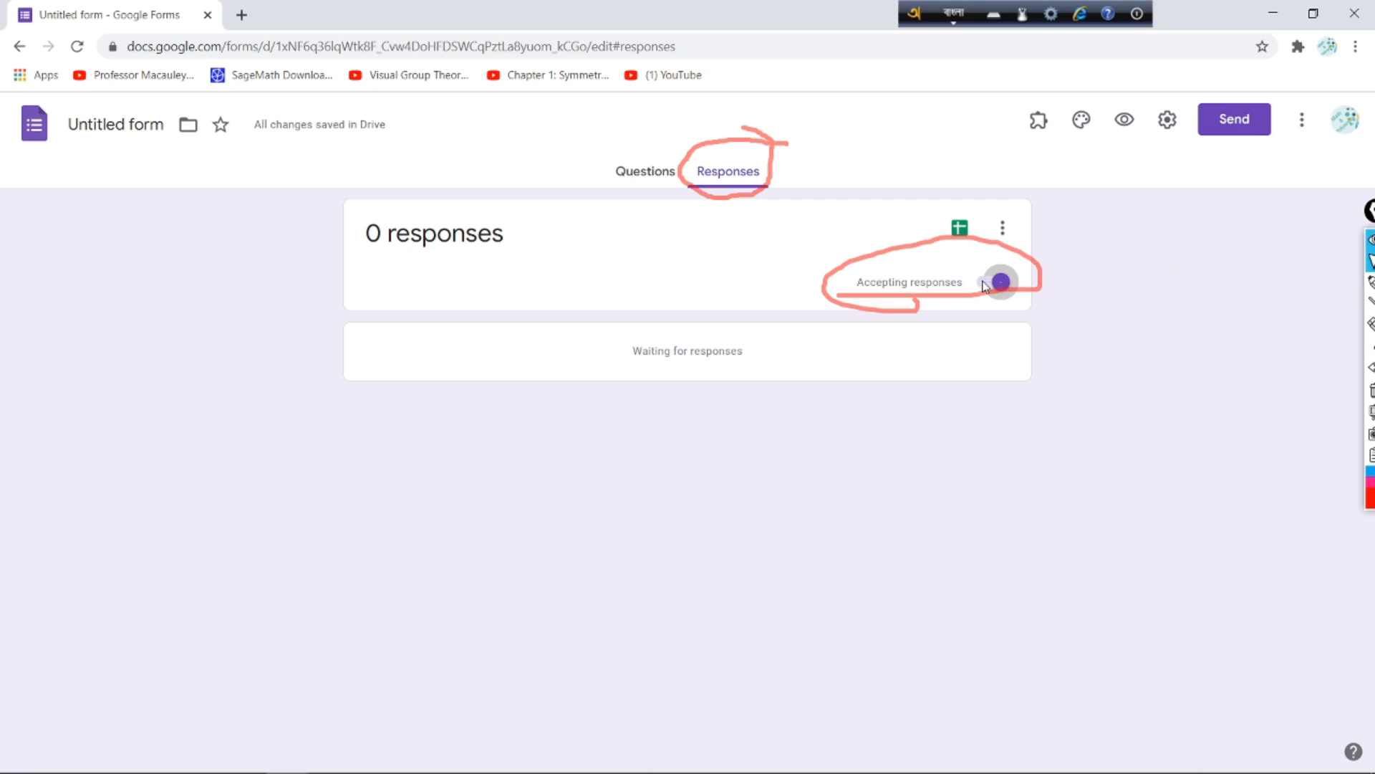
{"action": "left_click", "coordinate": [994, 284]}
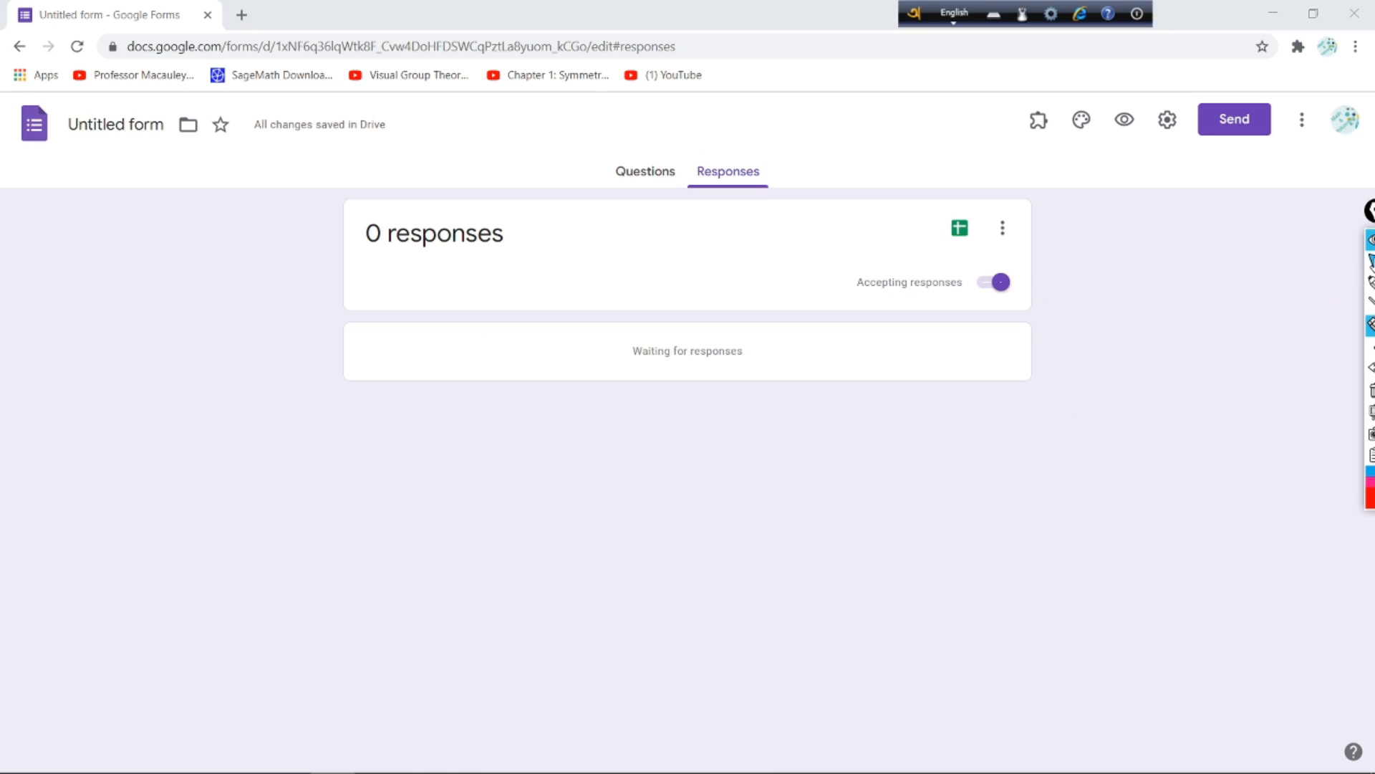
{"action": "left_click", "coordinate": [1372, 263]}
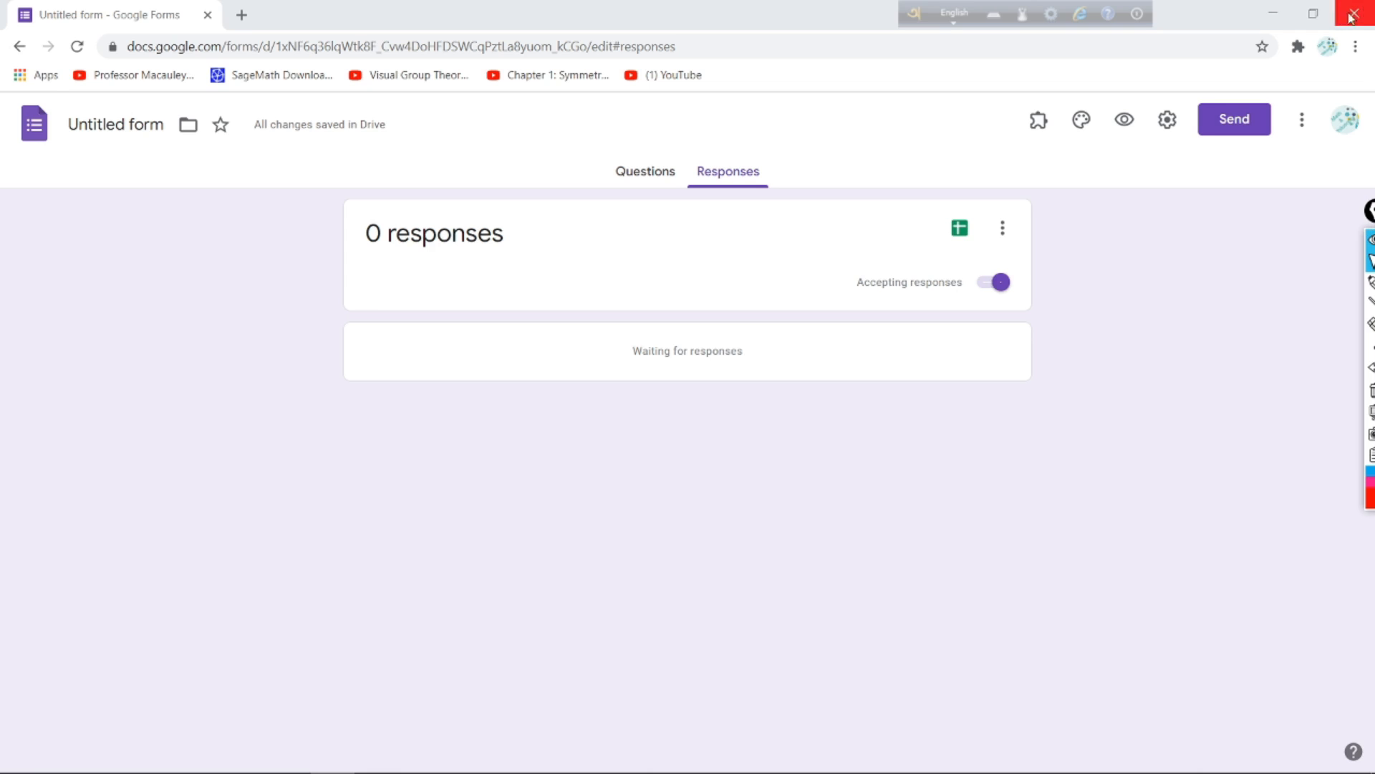
Step: Tick Limit to 1 response in the form's General settings and save
{"action": "left_click", "coordinate": [1371, 282]}
{"action": "mouse_move", "coordinate": [1188, 89]}
{"action": "left_mouse_down"}
{"action": "mouse_move", "coordinate": [1139, 99]}
{"action": "mouse_move", "coordinate": [1199, 124]}
{"action": "mouse_move", "coordinate": [1167, 85]}
{"action": "left_mouse_up"}
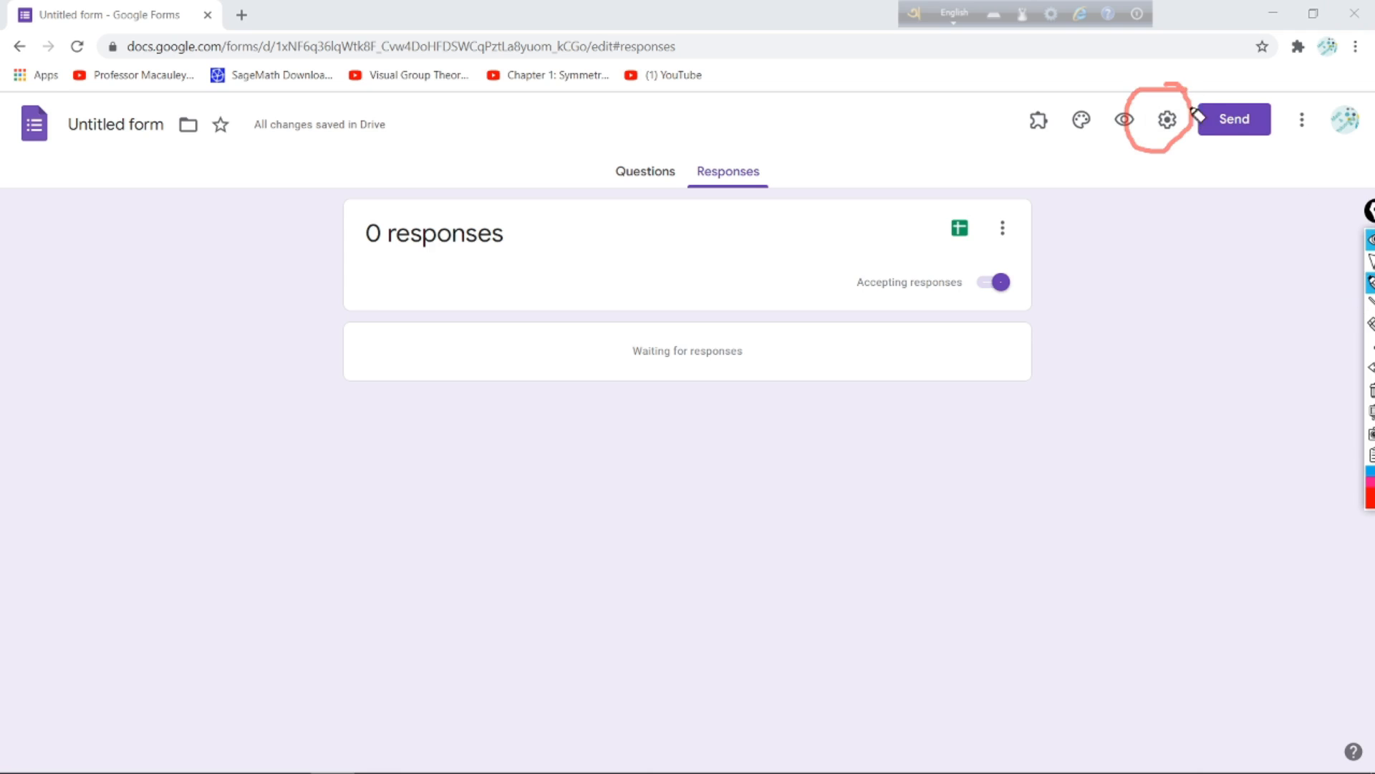
{"action": "left_click", "coordinate": [1371, 261]}
{"action": "left_click", "coordinate": [1168, 120]}
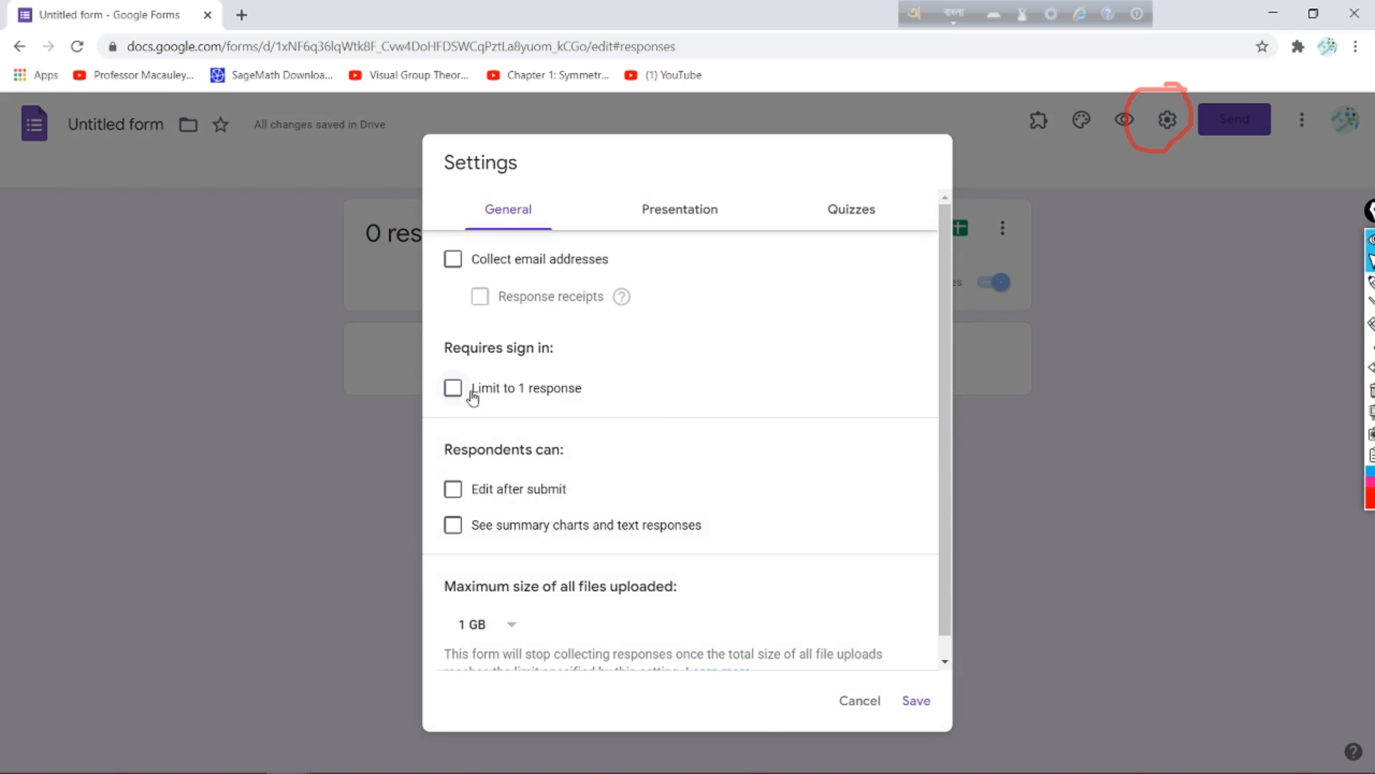
{"action": "left_click_drag", "start_coordinate": [465, 359], "coordinate": [428, 399]}
{"action": "left_click", "coordinate": [1371, 261]}
{"action": "left_click", "coordinate": [453, 392]}
{"action": "left_click", "coordinate": [452, 393]}
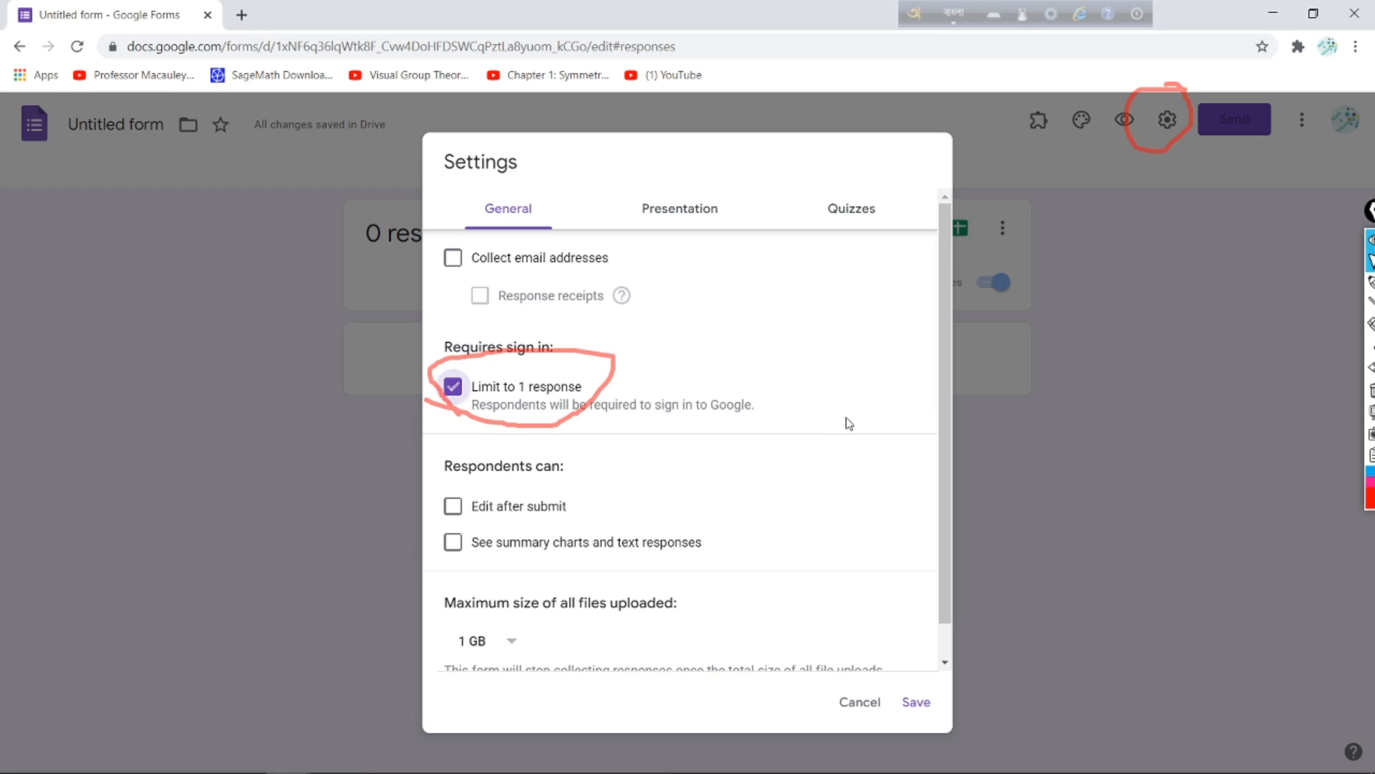
{"action": "left_click", "coordinate": [917, 703]}
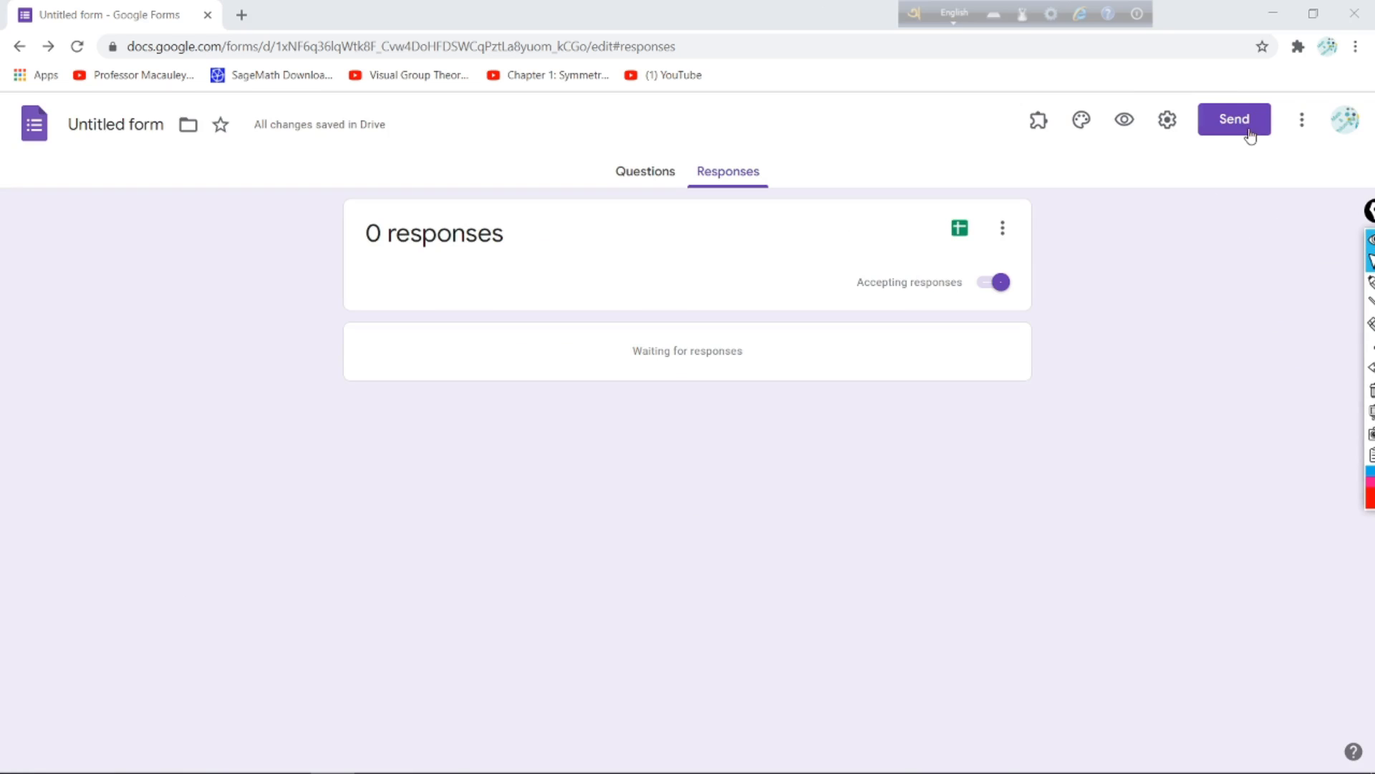
Step: Shorten the form's share link to a forms.gle address and copy it
{"action": "left_click", "coordinate": [1371, 281]}
{"action": "mouse_move", "coordinate": [1320, 81]}
{"action": "left_mouse_down"}
{"action": "mouse_move", "coordinate": [1216, 85]}
{"action": "mouse_move", "coordinate": [1314, 178]}
{"action": "mouse_move", "coordinate": [1250, 97]}
{"action": "left_mouse_up"}
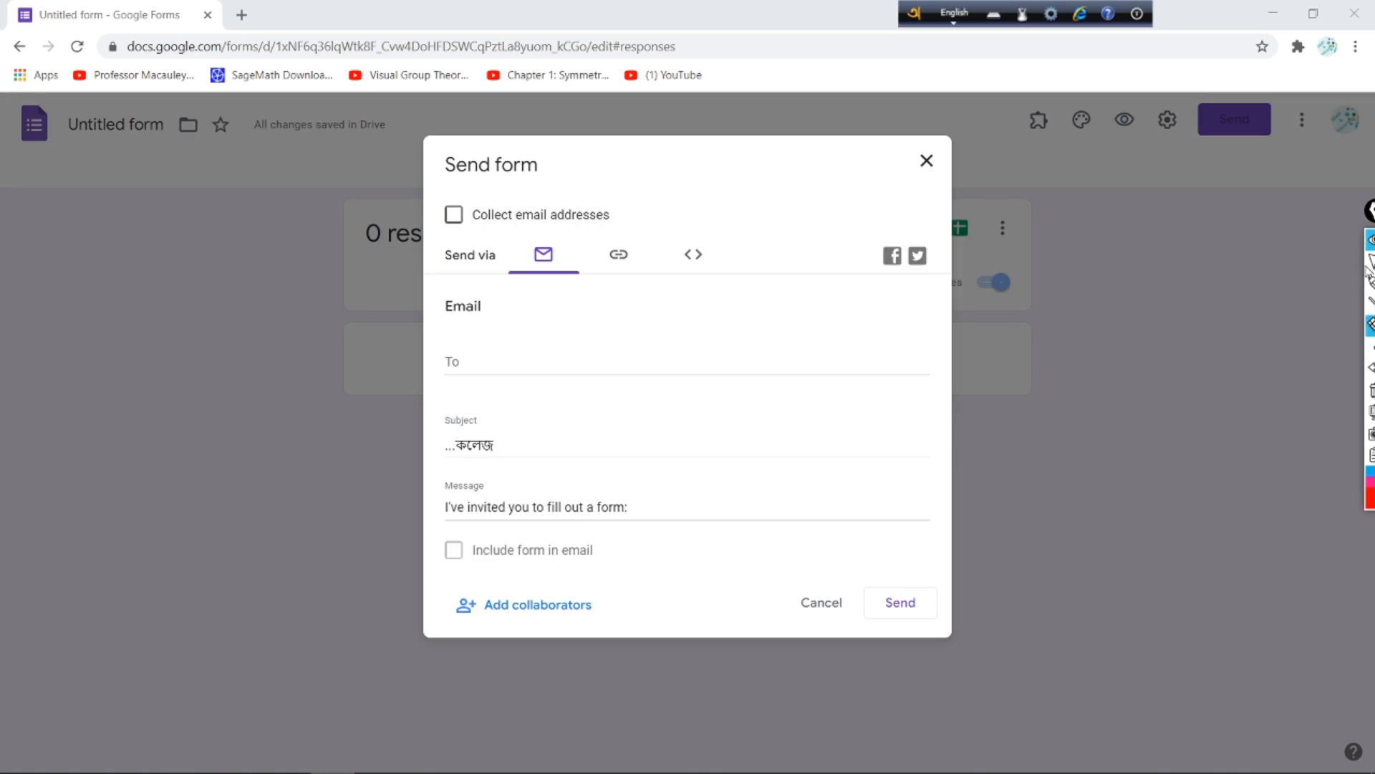
{"action": "left_click", "coordinate": [1370, 260]}
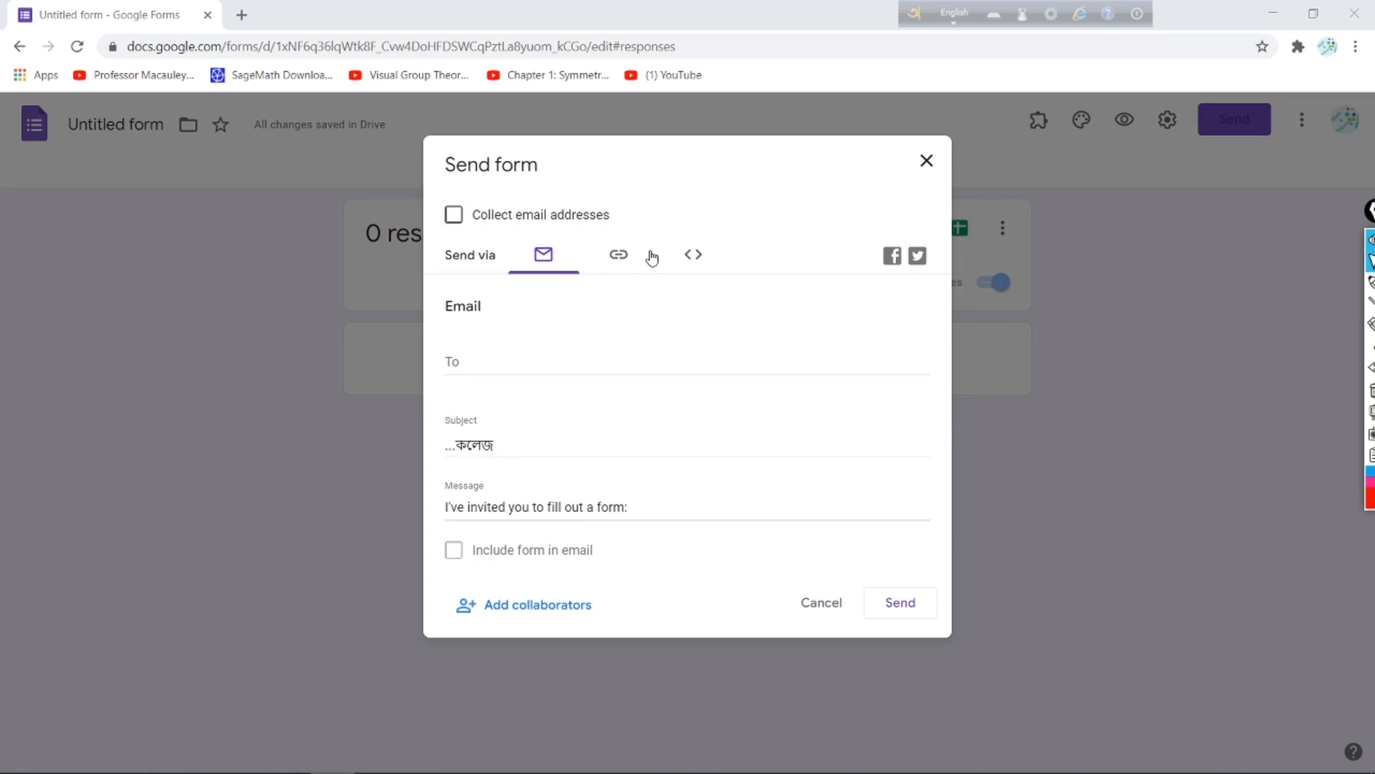
{"action": "left_click", "coordinate": [621, 257]}
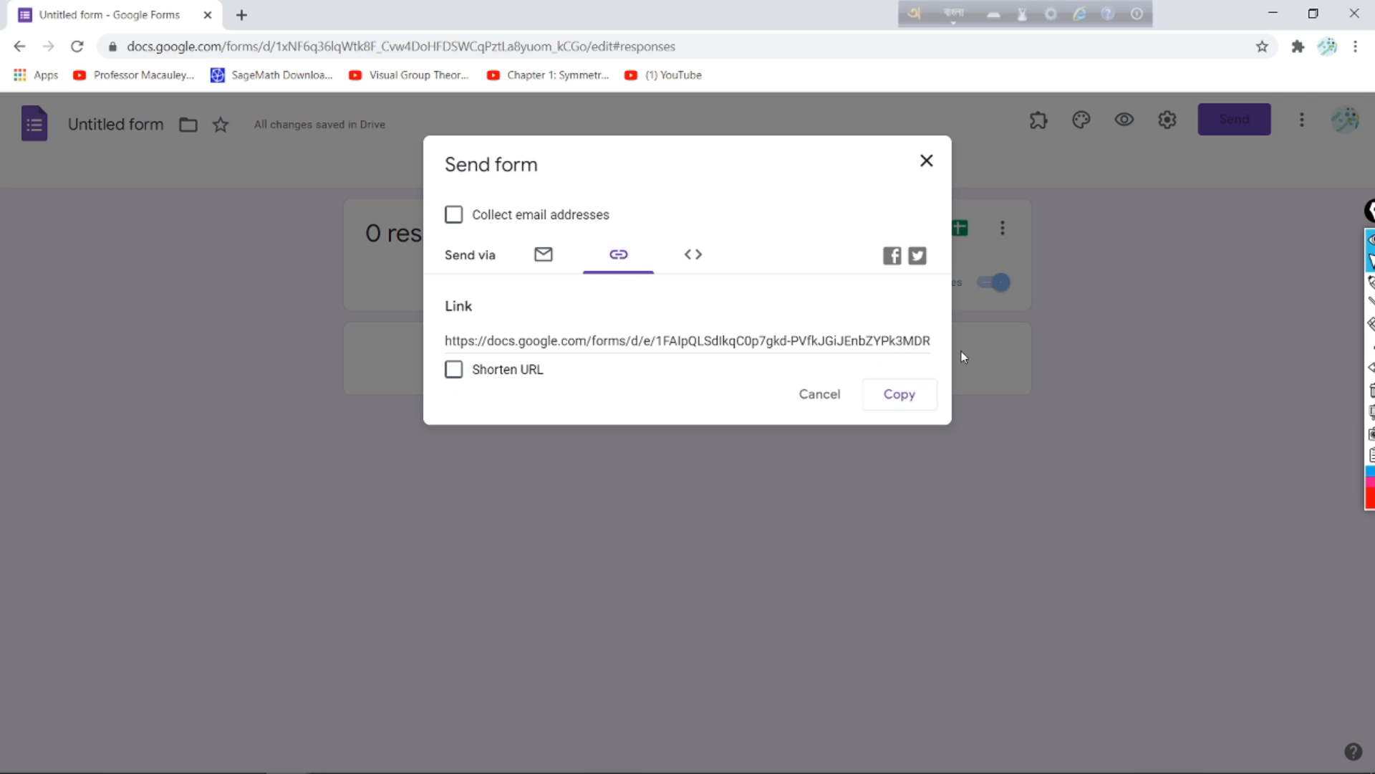
{"action": "left_click", "coordinate": [454, 369]}
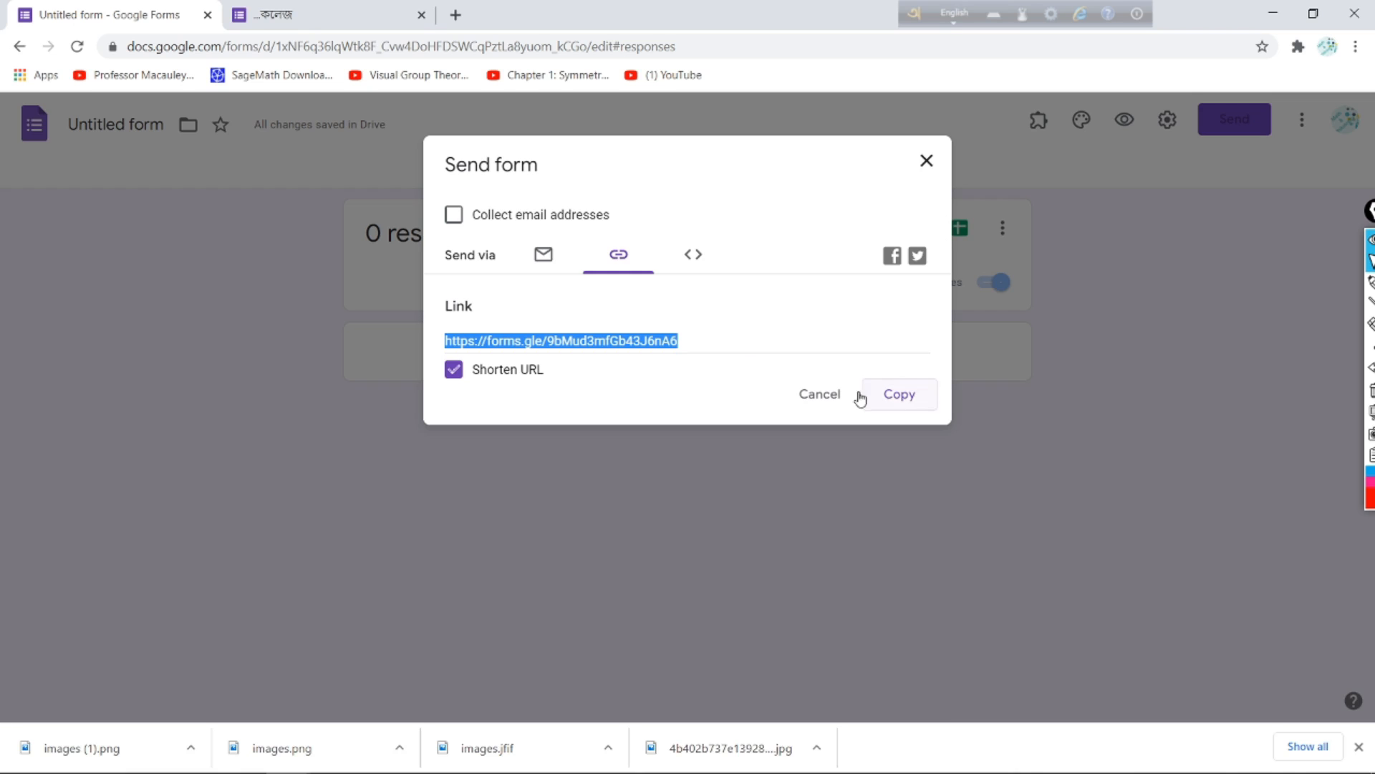
{"action": "left_click", "coordinate": [890, 398]}
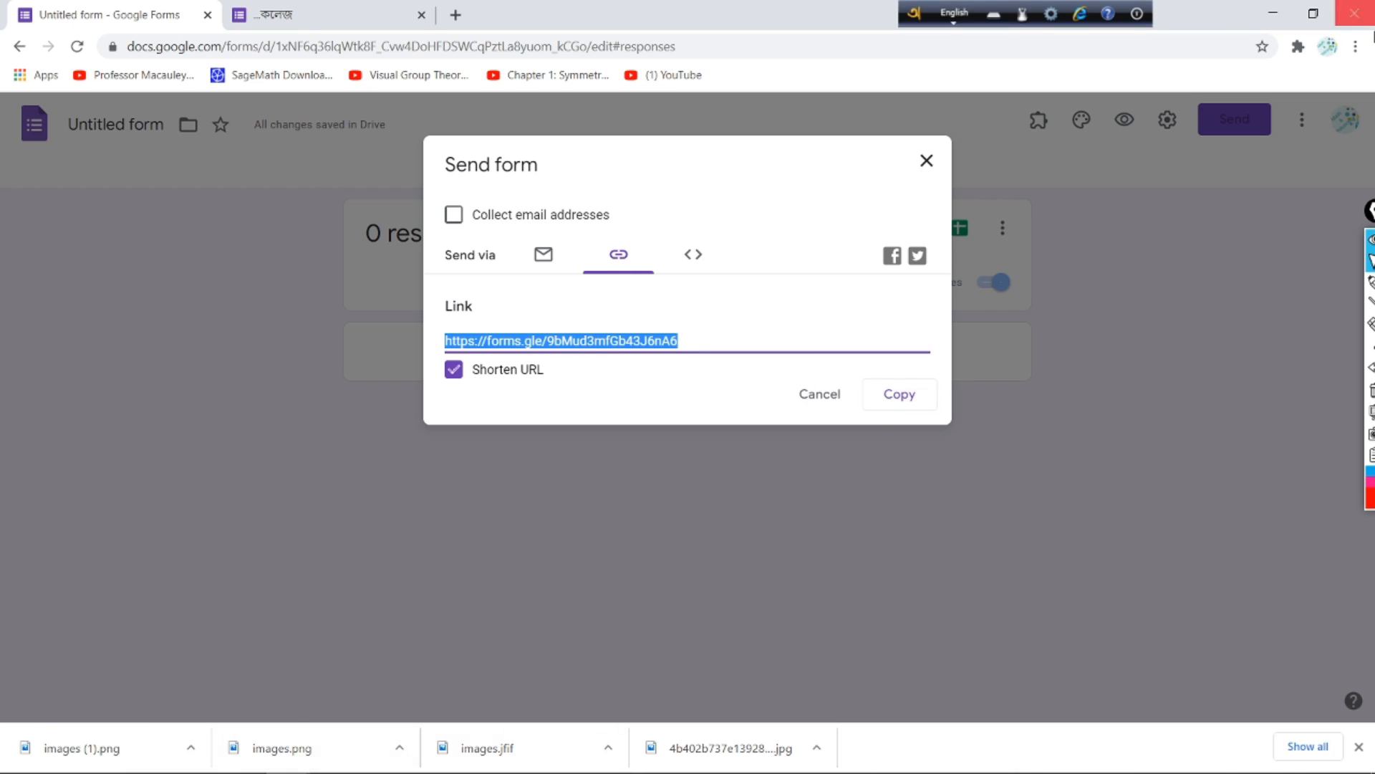
Step: Paste the short forms.gle link into 3,2016.docx as plain text, then minimize Word
{"action": "left_click", "coordinate": [1269, 12]}
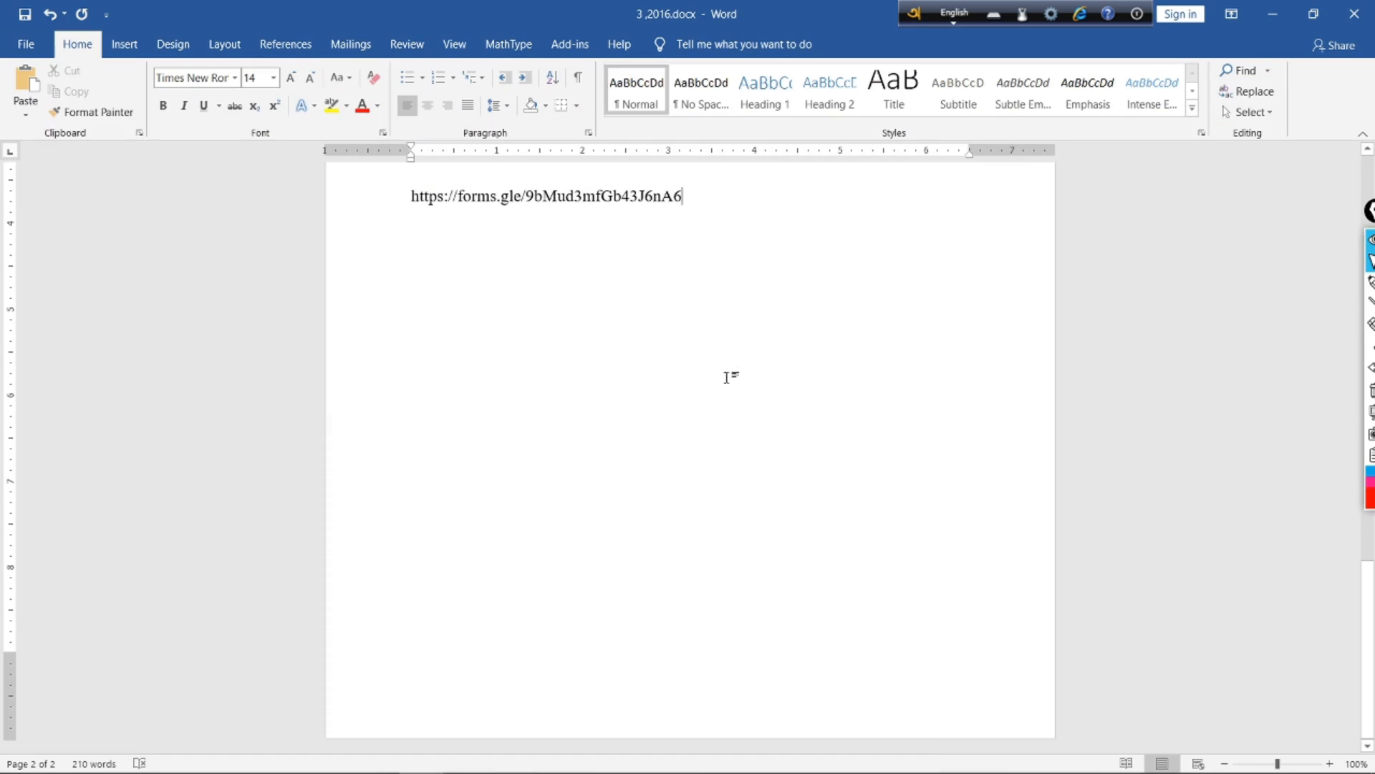
{"action": "right_click", "coordinate": [448, 291]}
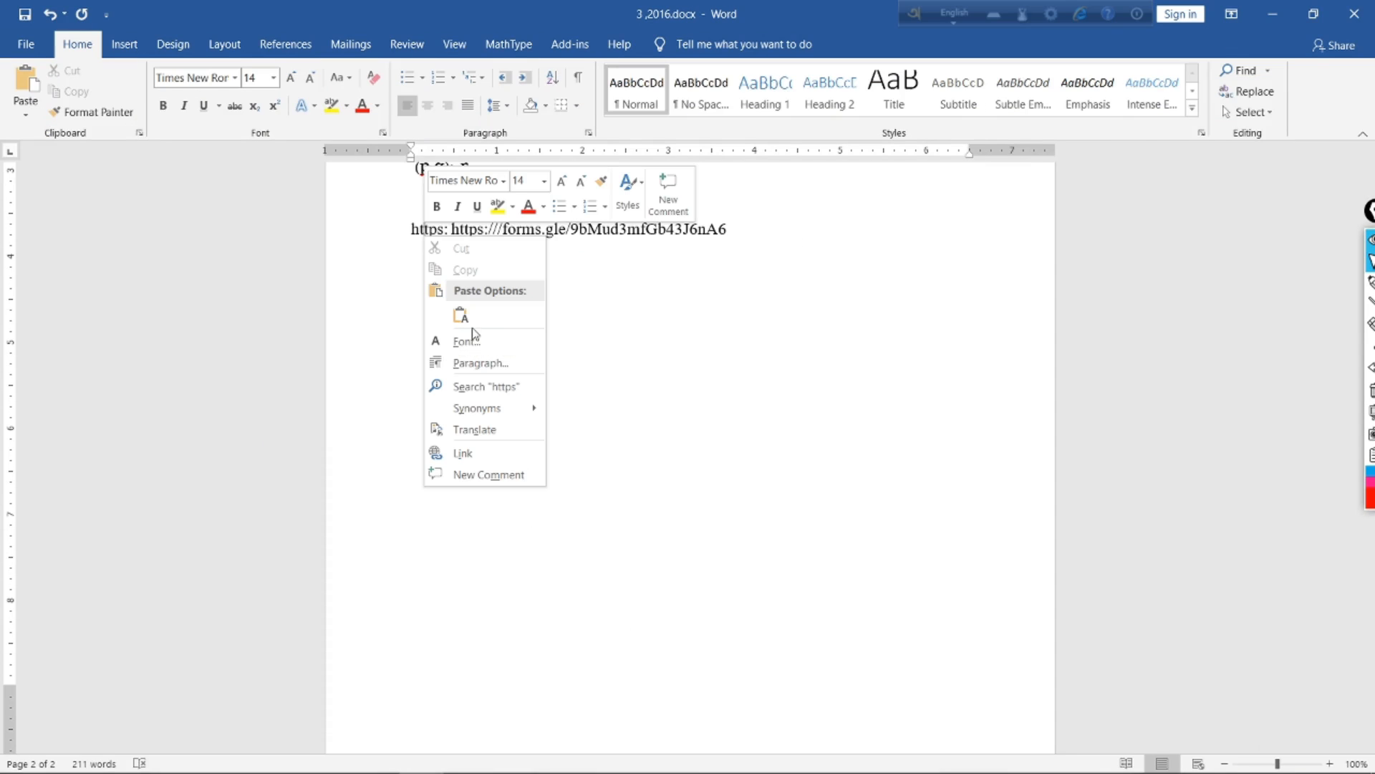
{"action": "left_click", "coordinate": [461, 315]}
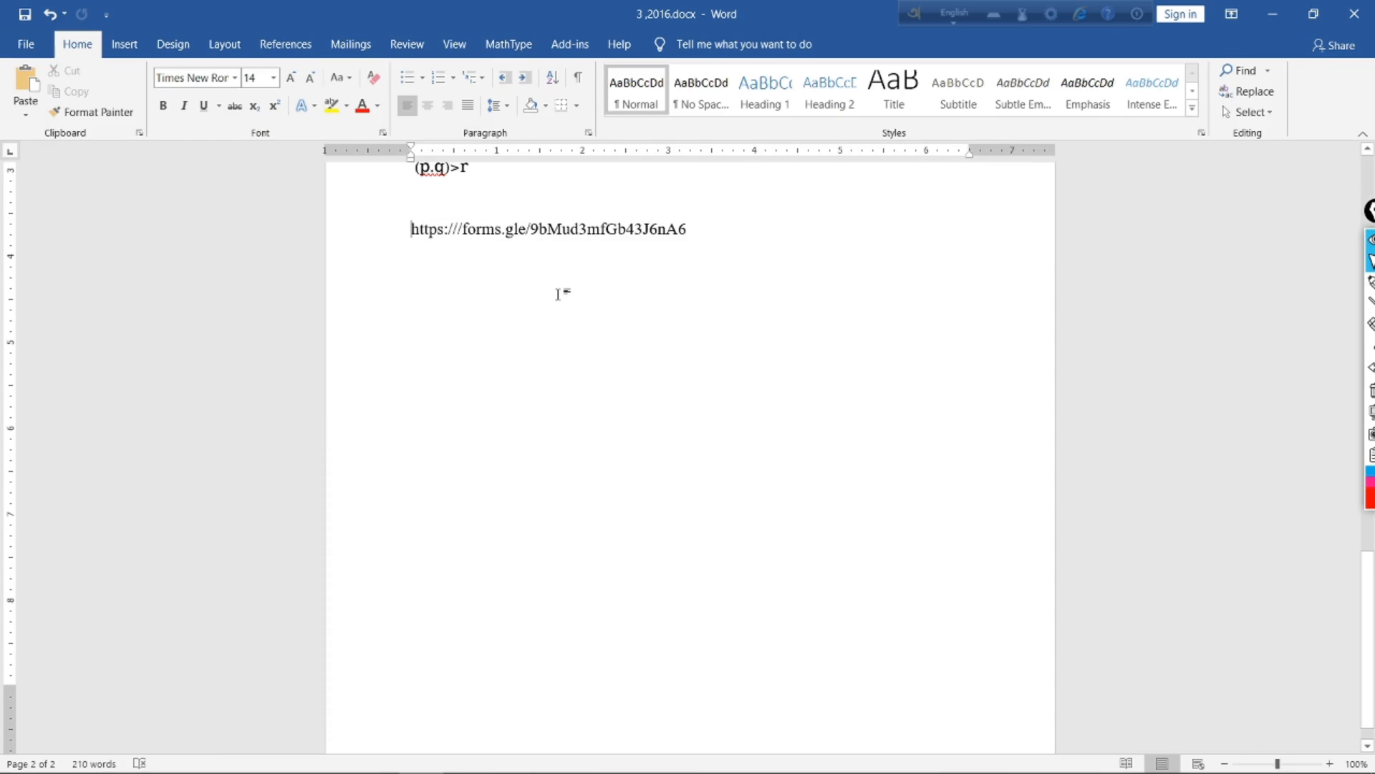
{"action": "scroll", "coordinate": [558, 297], "scroll_direction": "down", "scroll_amount": 2}
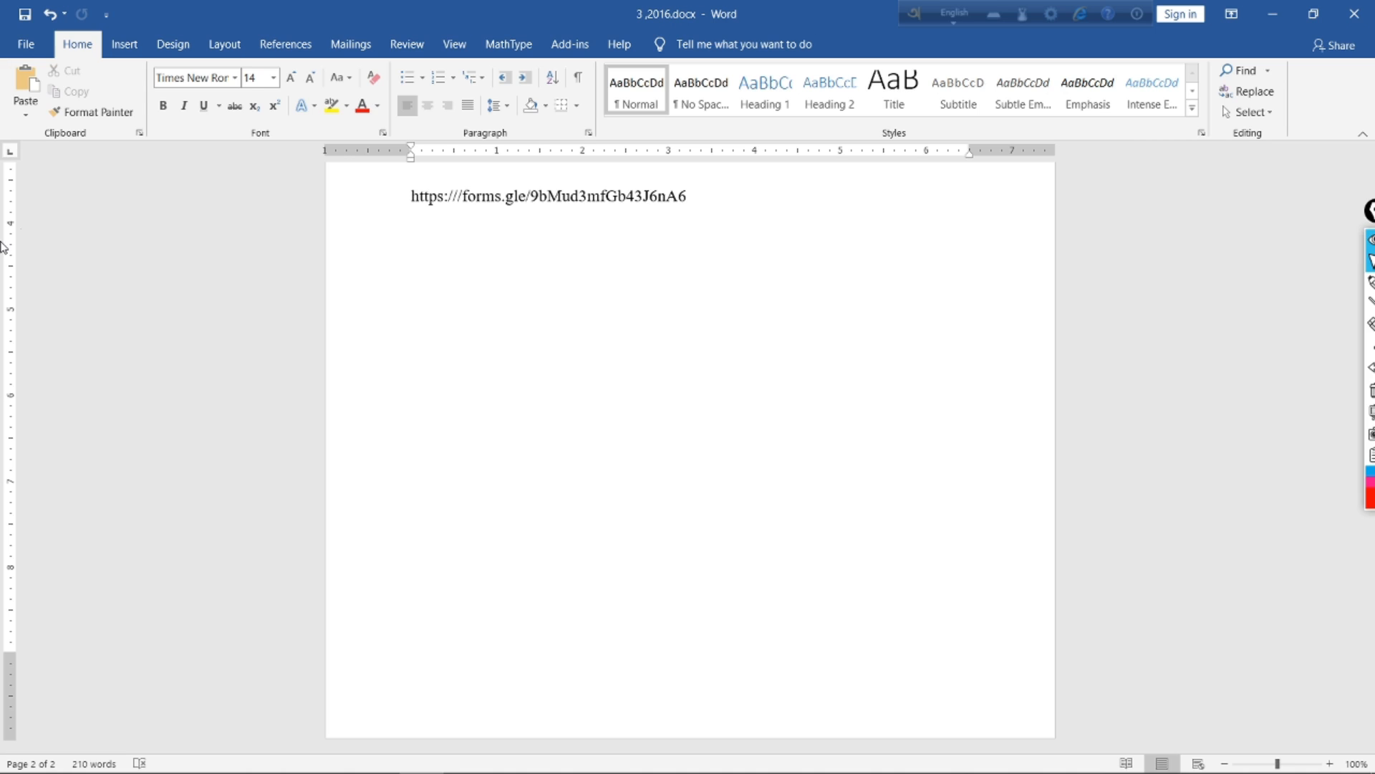
{"action": "left_click", "coordinate": [1262, 9]}
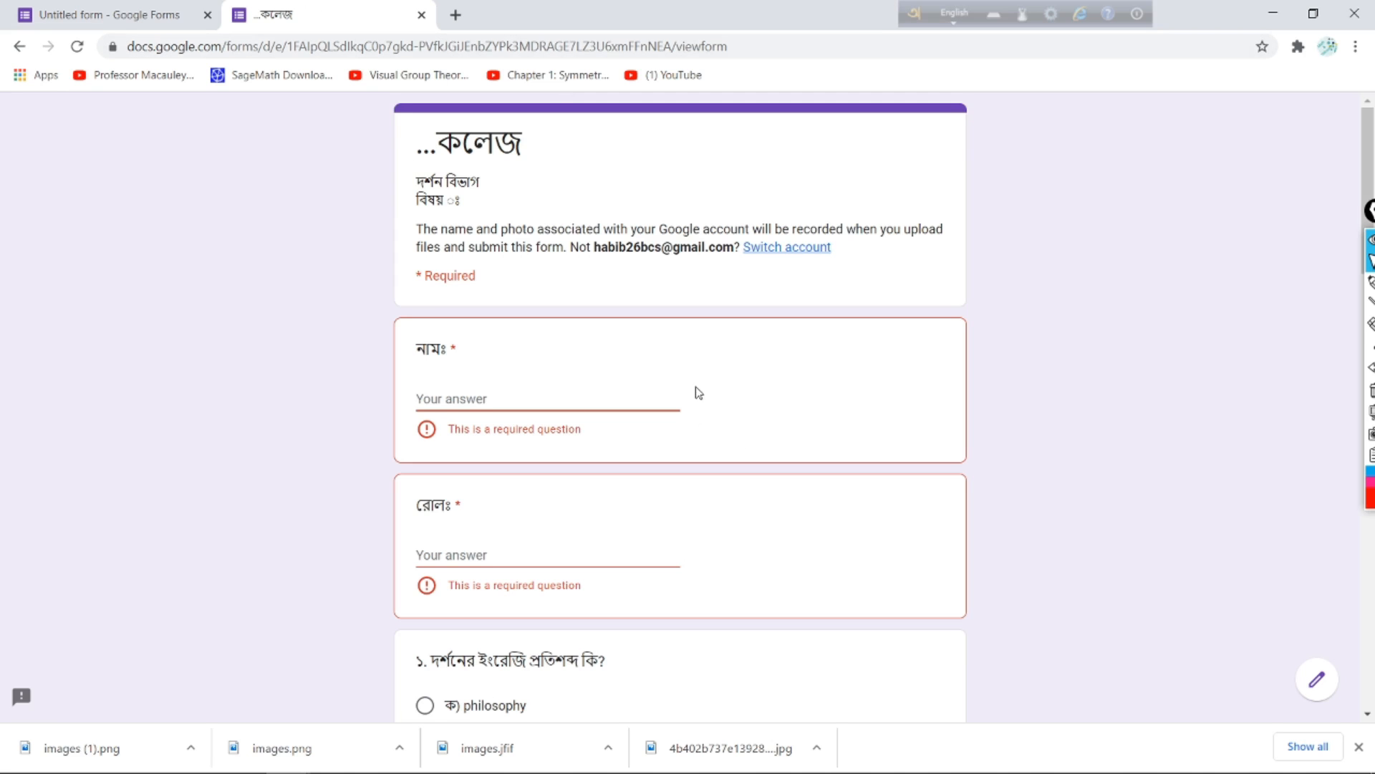
Step: Open the live form and enter the student's name in Bengali and roll number 11
{"action": "scroll", "coordinate": [699, 393], "scroll_direction": "down", "scroll_amount": 20}
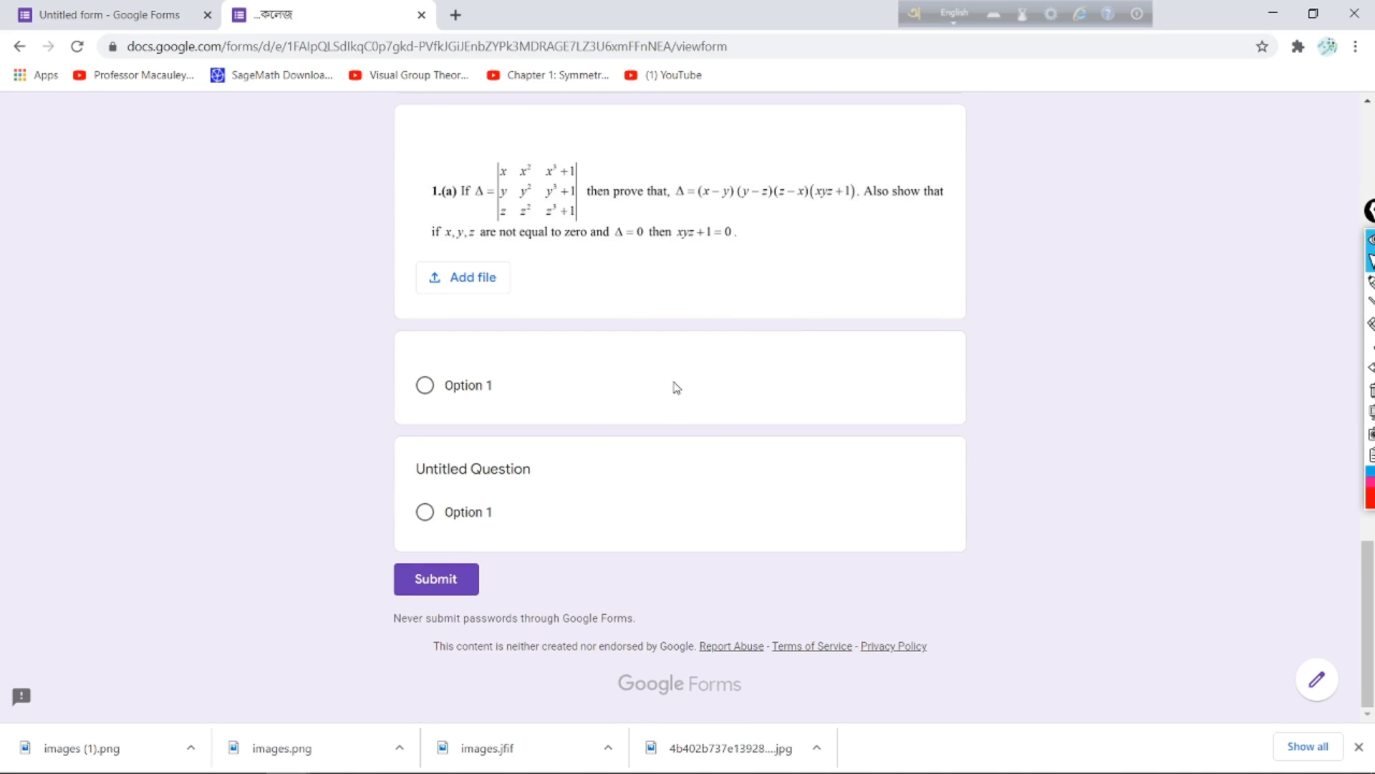
{"action": "scroll", "coordinate": [492, 459], "scroll_direction": "up", "scroll_amount": 20}
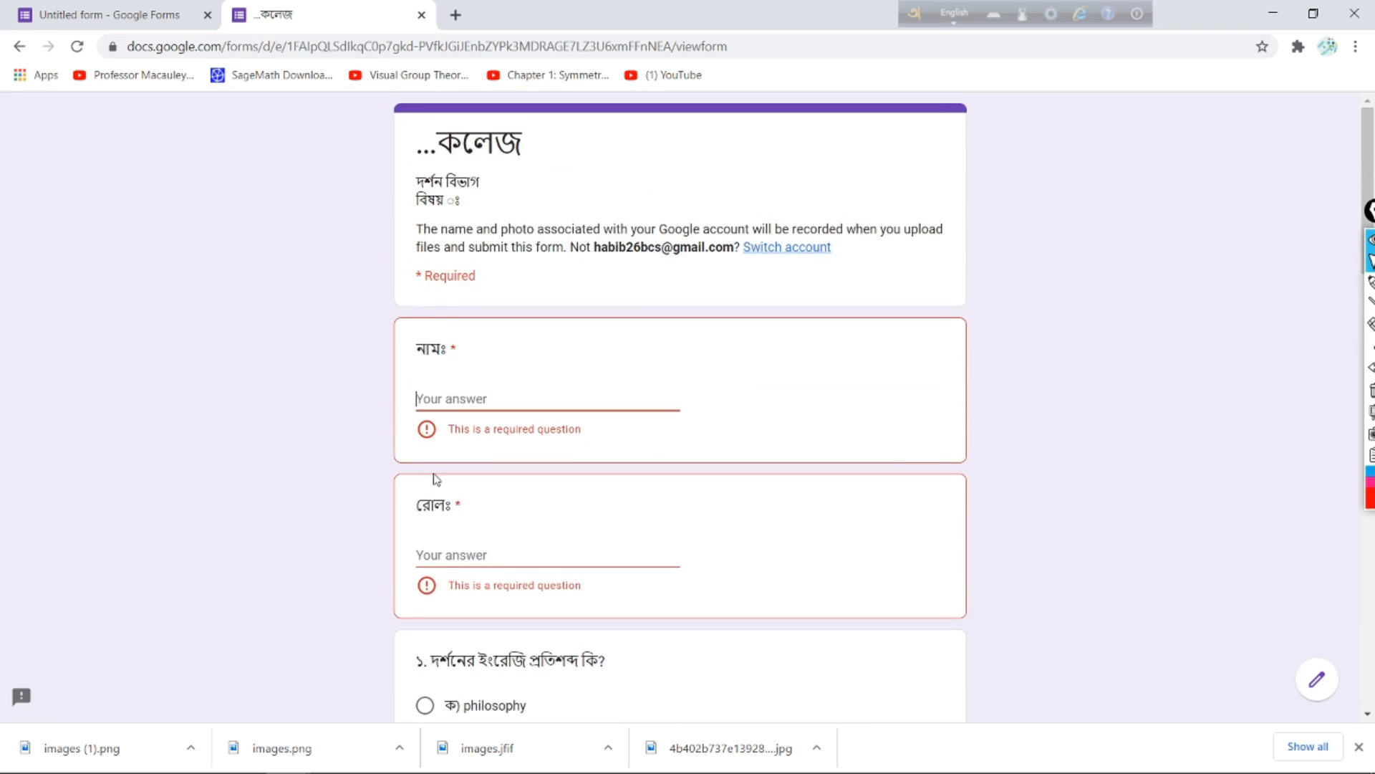
{"action": "scroll", "coordinate": [437, 643], "scroll_direction": "down", "scroll_amount": 20}
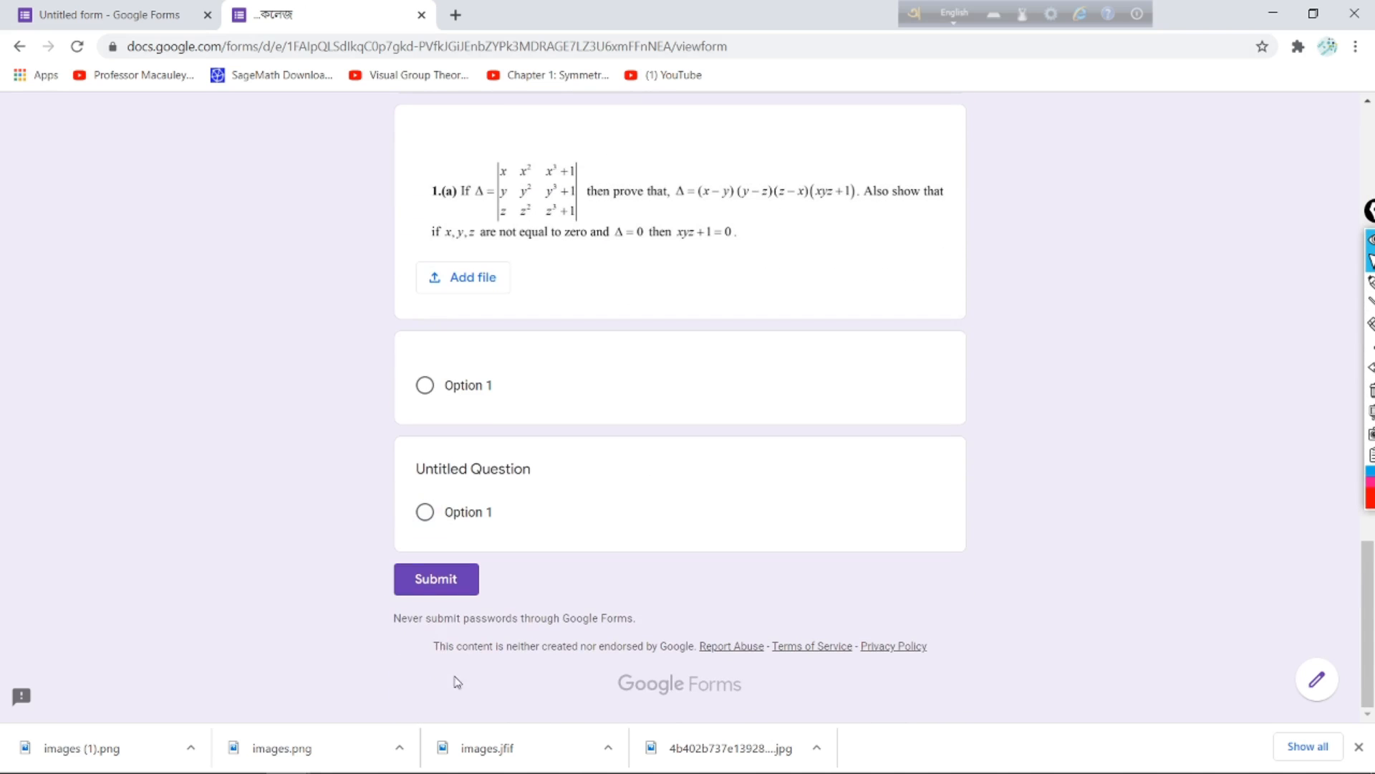
{"action": "left_click", "coordinate": [445, 584]}
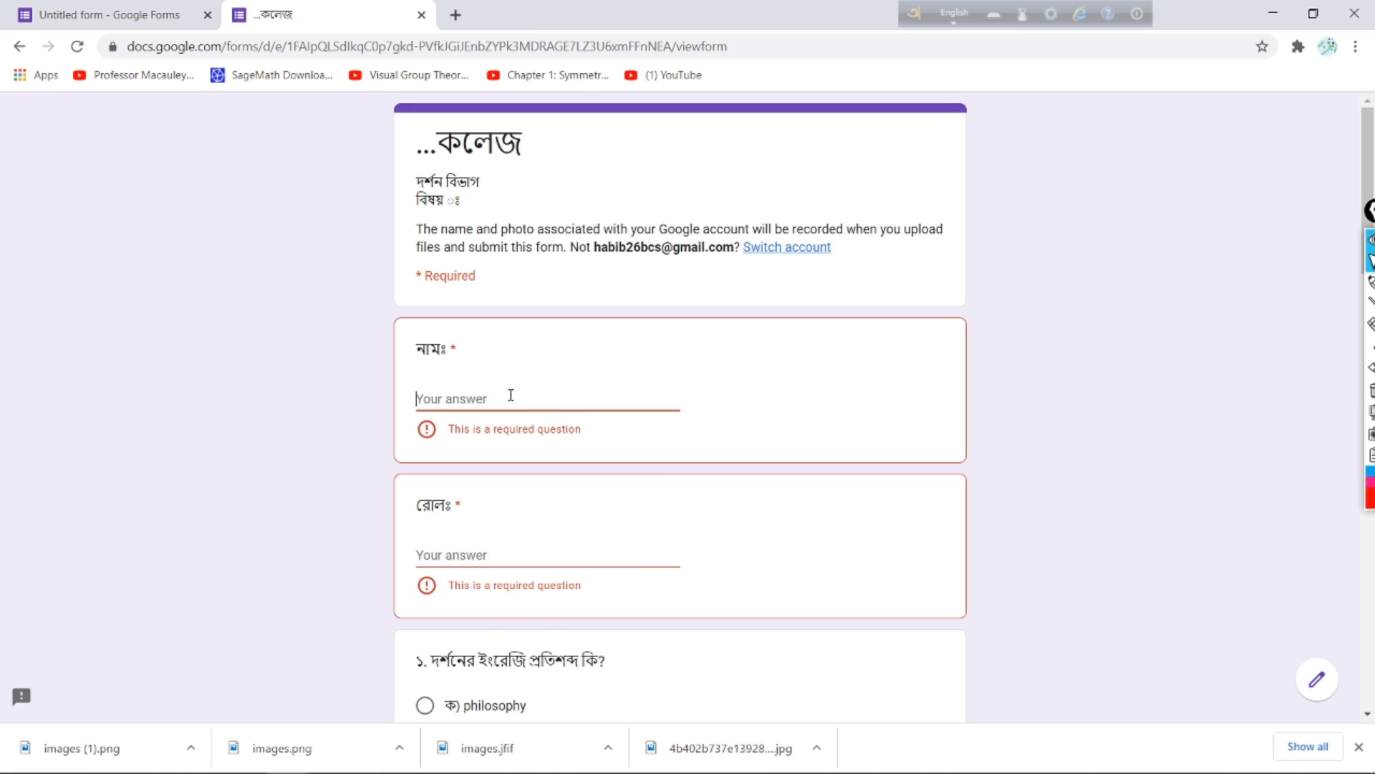
{"action": "type", "text": "mo"}
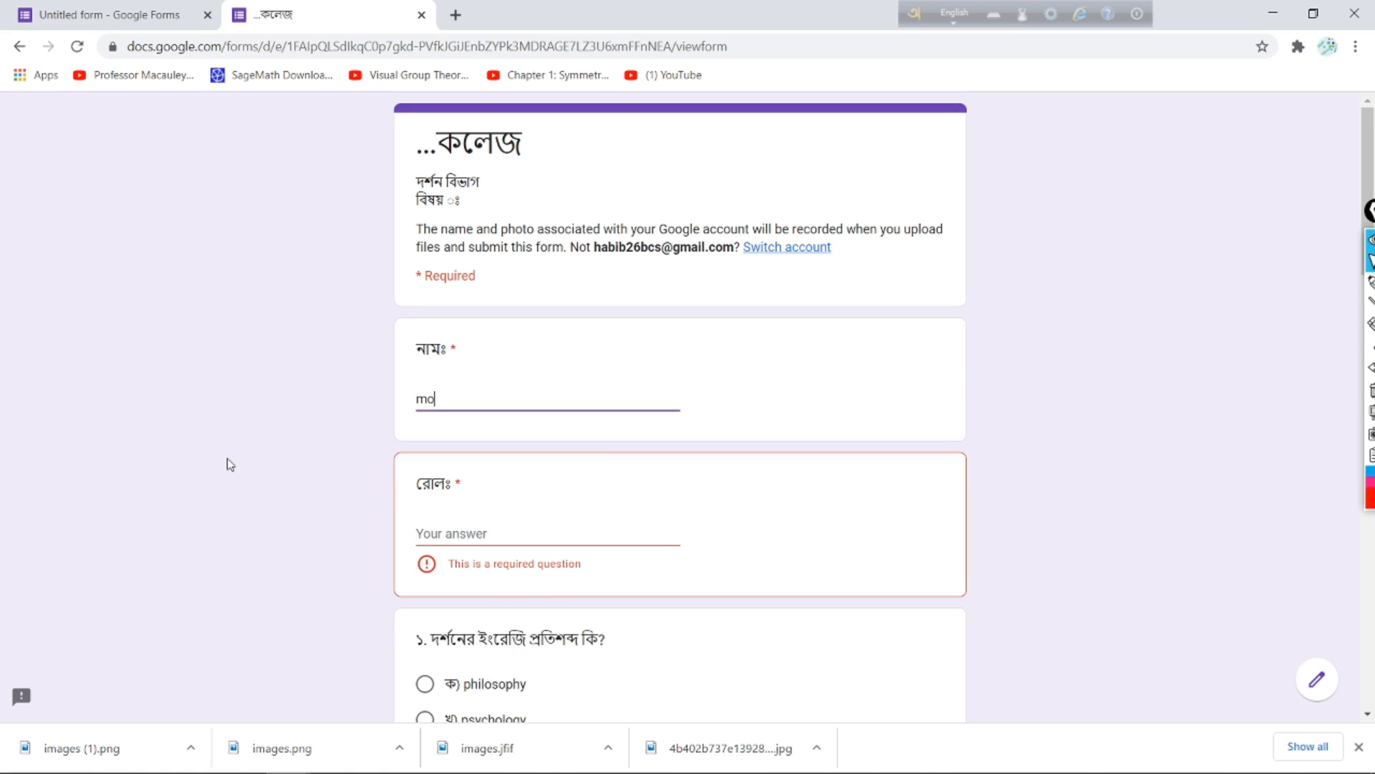
{"action": "key", "text": "BackSpace"}
{"action": "key", "text": "BackSpace"}
{"action": "key", "text": "F12"}
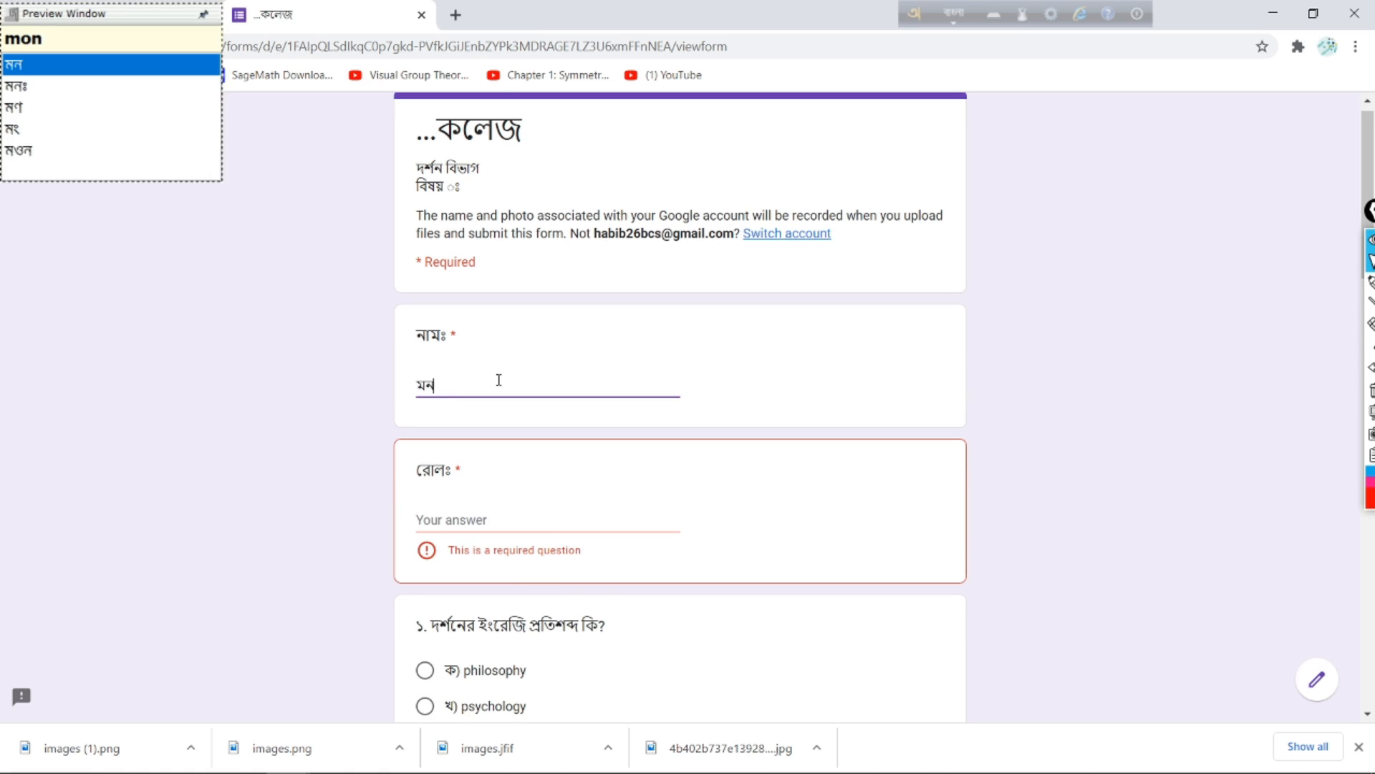
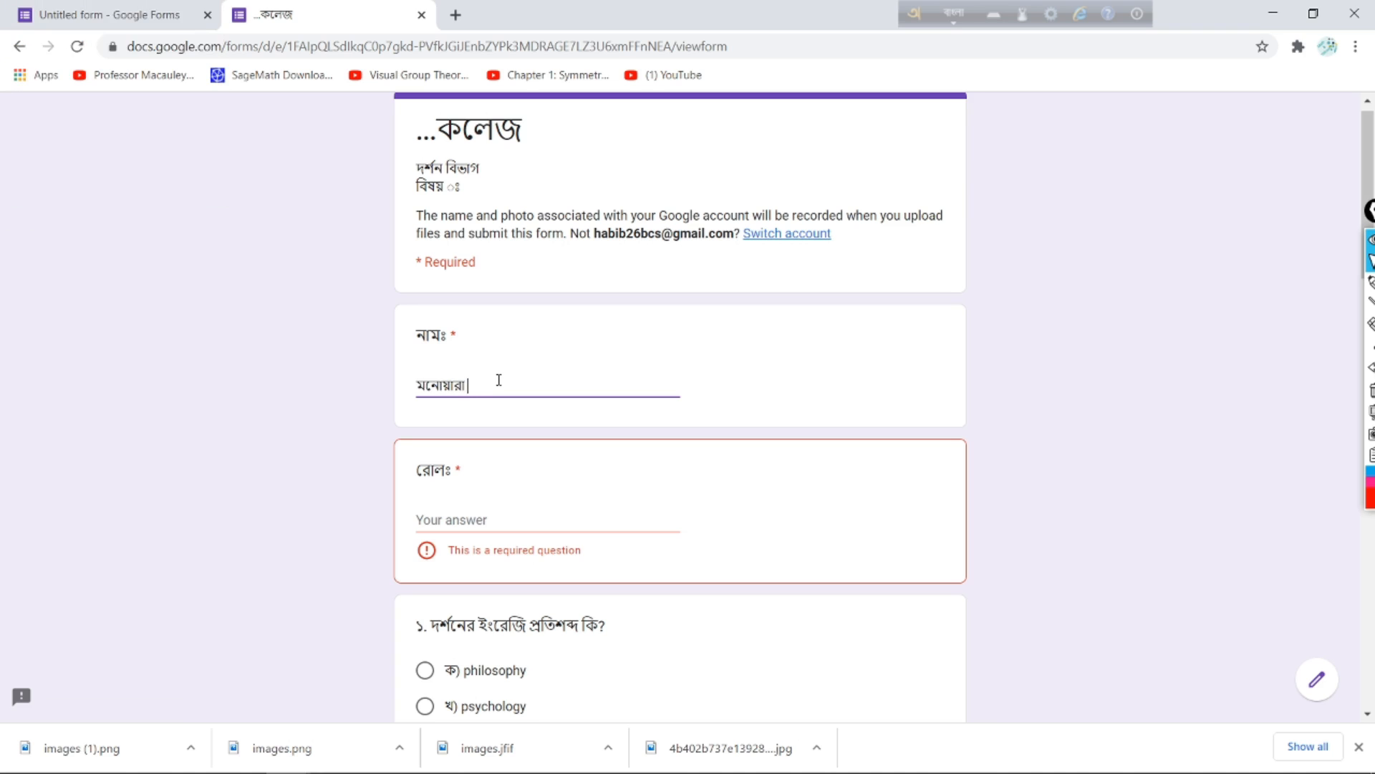
{"action": "left_click", "coordinate": [645, 515]}
{"action": "type", "text": "11"}
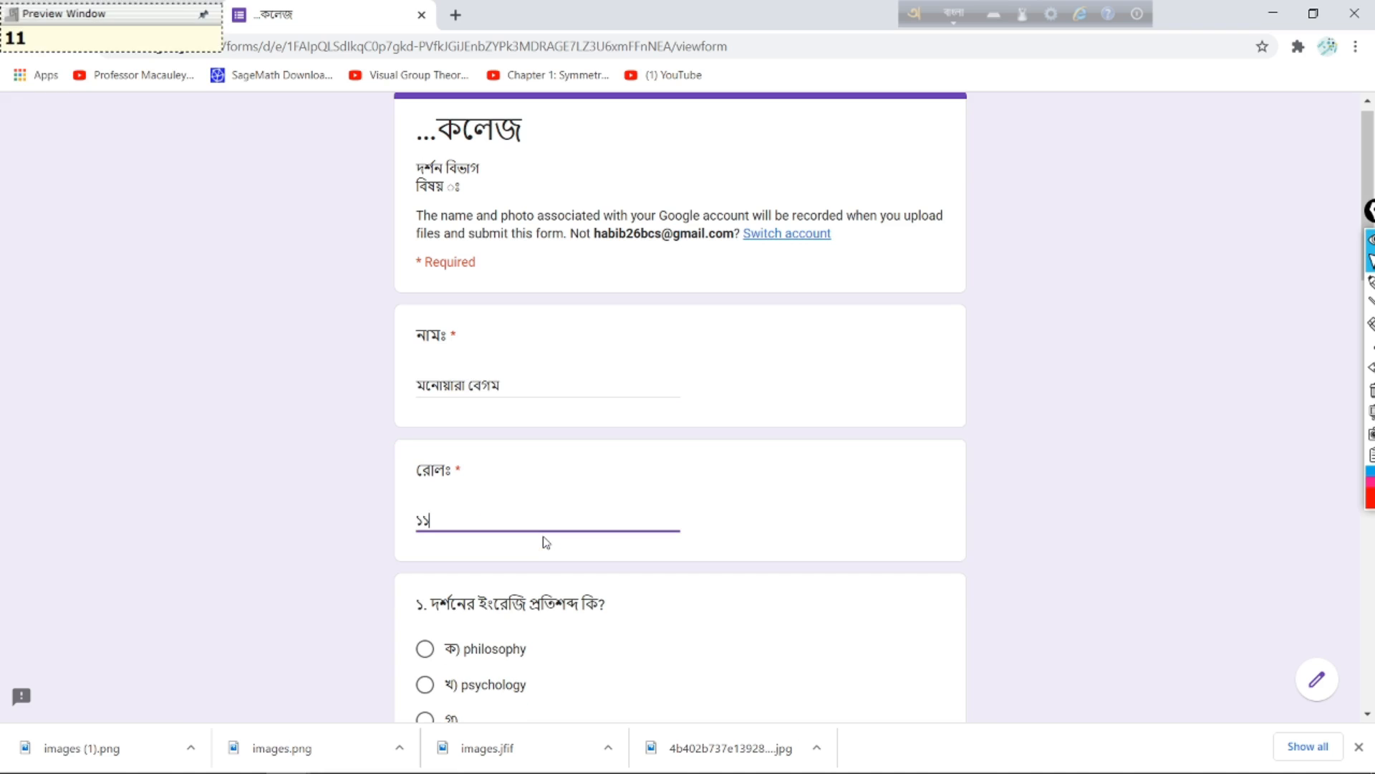
Step: Answer question 1 with philosophy, ১.ক with 'thelis', and fill question ২ with ২ characters
{"action": "scroll", "coordinate": [617, 451], "scroll_direction": "down", "scroll_amount": 3}
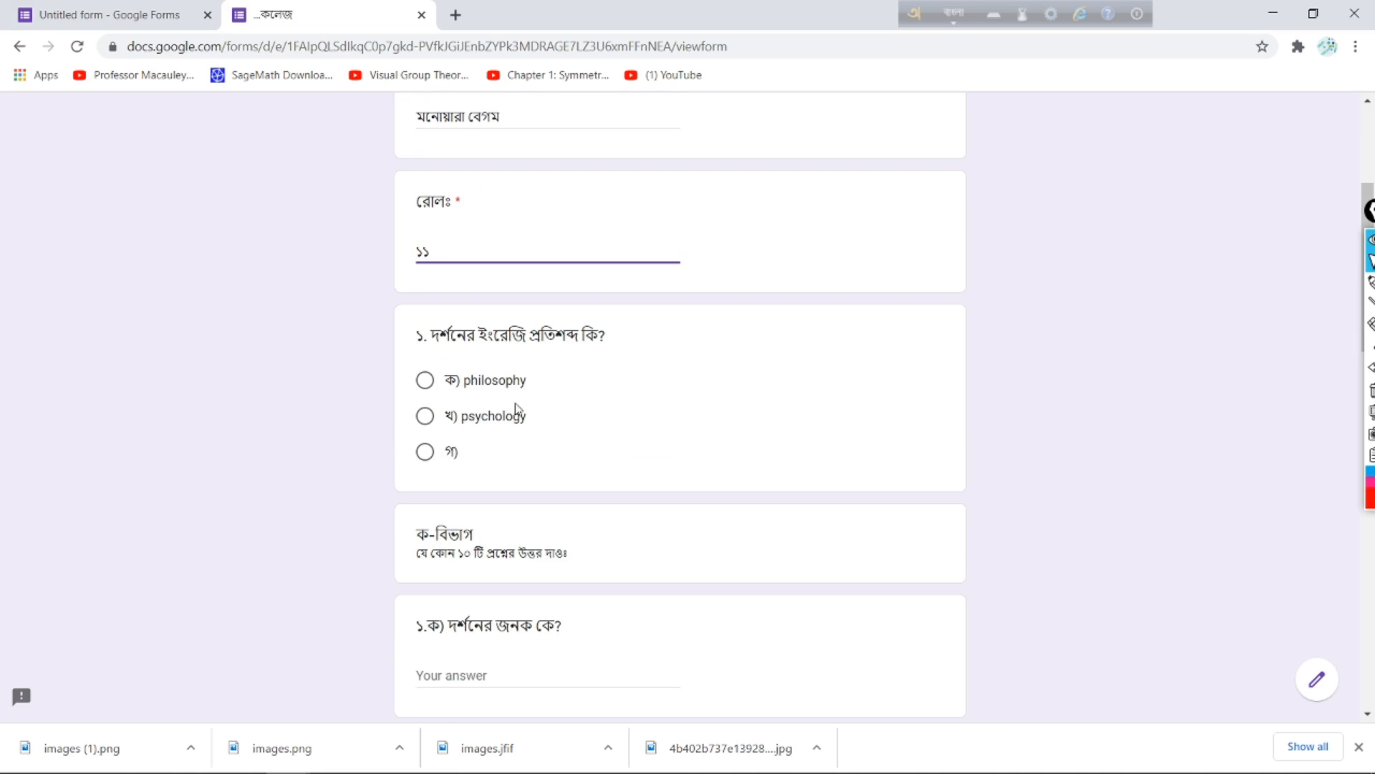
{"action": "left_click", "coordinate": [424, 382]}
{"action": "scroll", "coordinate": [445, 473], "scroll_direction": "down", "scroll_amount": 3}
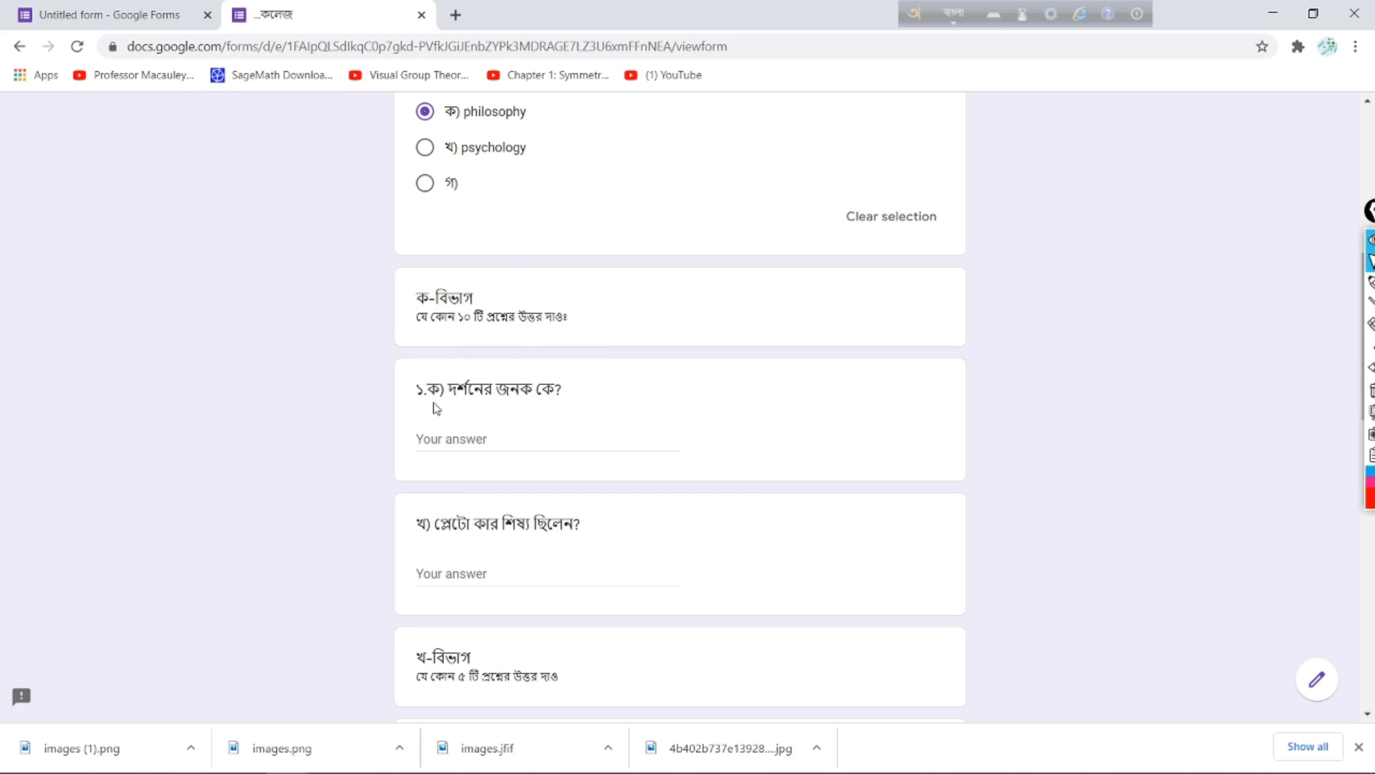
{"action": "left_click", "coordinate": [459, 432]}
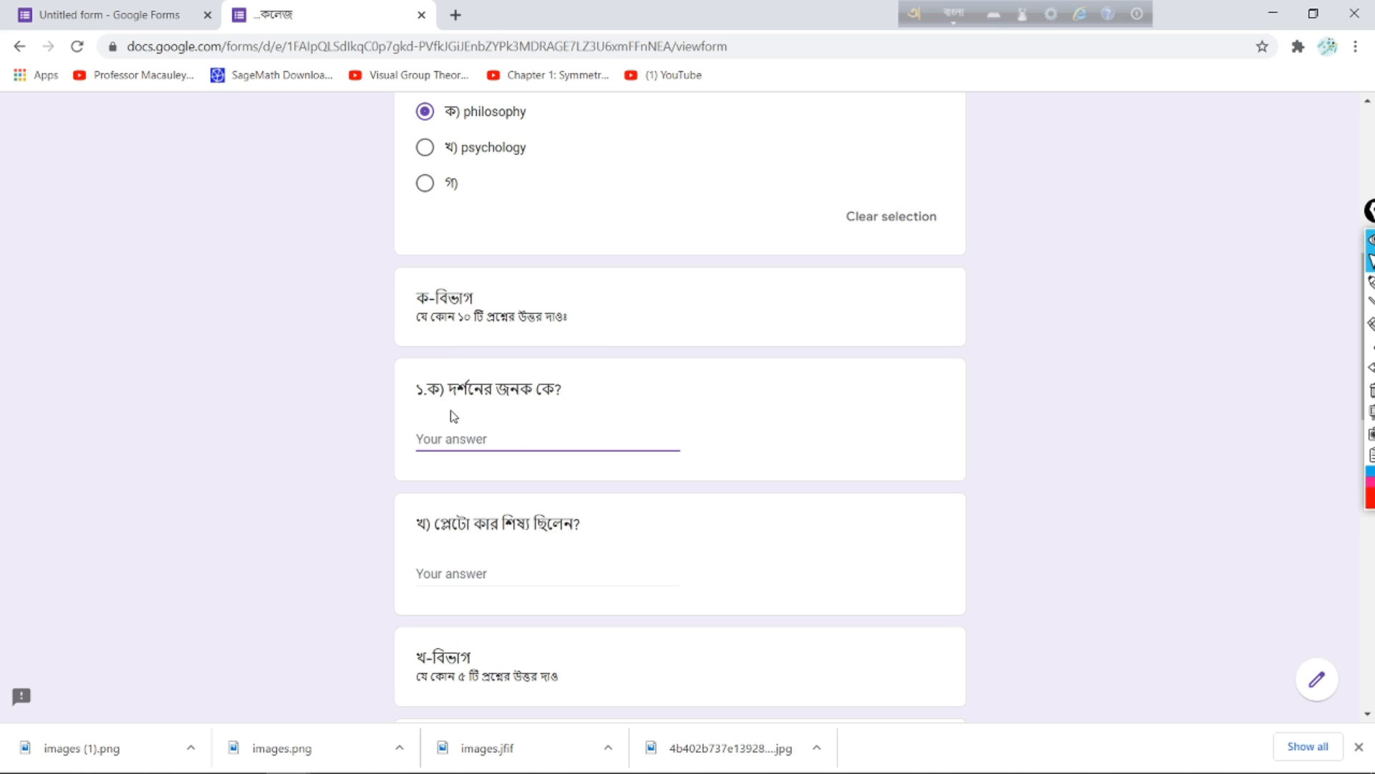
{"action": "type", "text": "thelis"}
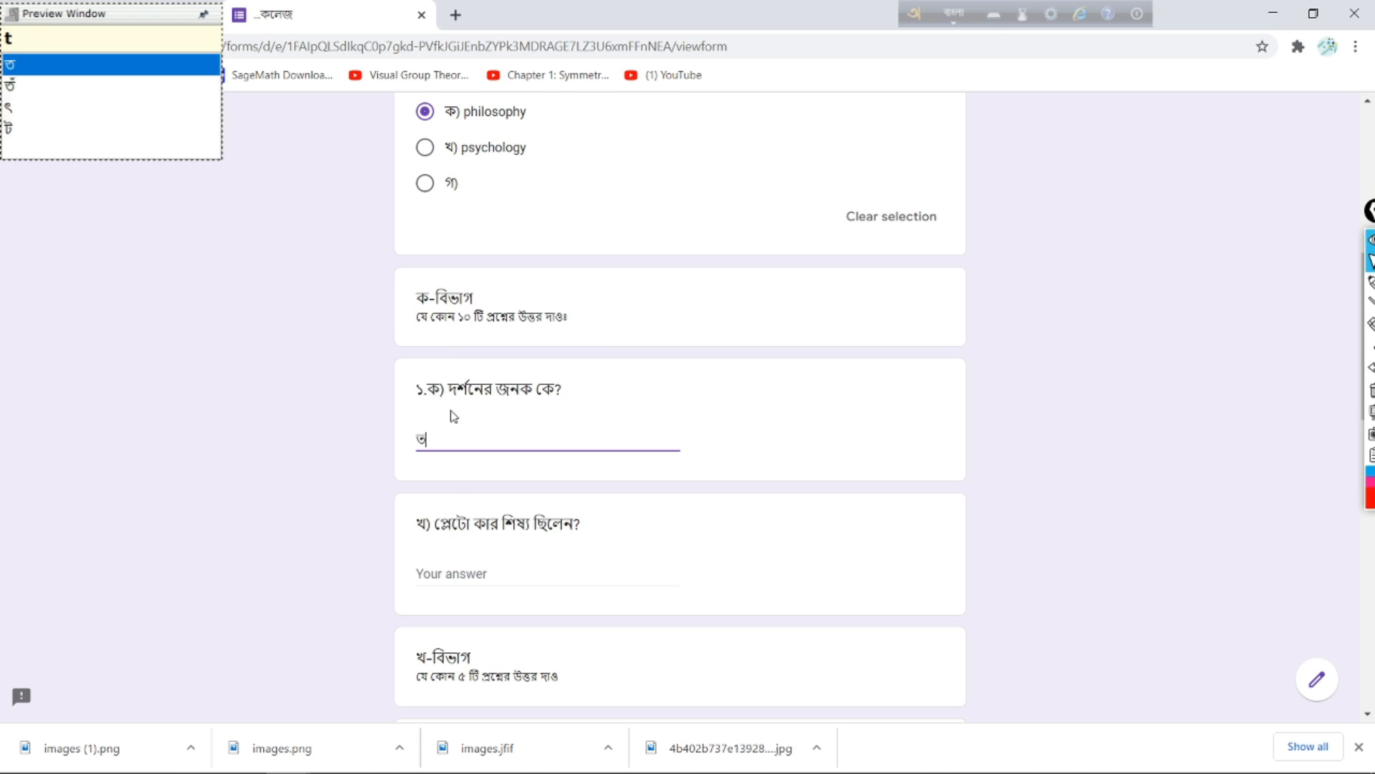
{"action": "scroll", "coordinate": [578, 434], "scroll_direction": "down", "scroll_amount": 8}
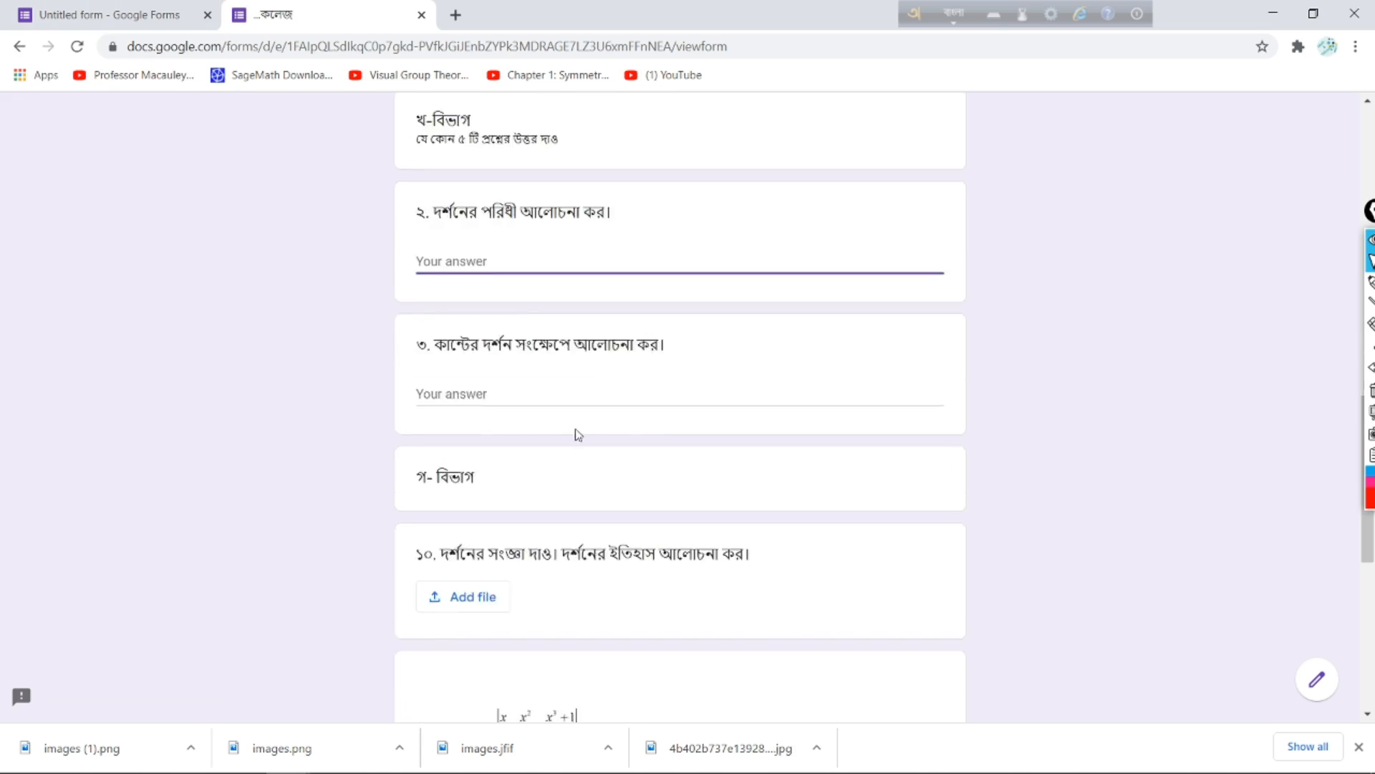
{"action": "left_click", "coordinate": [546, 249]}
{"action": "left_click", "coordinate": [568, 262]}
{"action": "type", "text": "২২২২২২২২২২২২২২২২২২২২২২২২"}
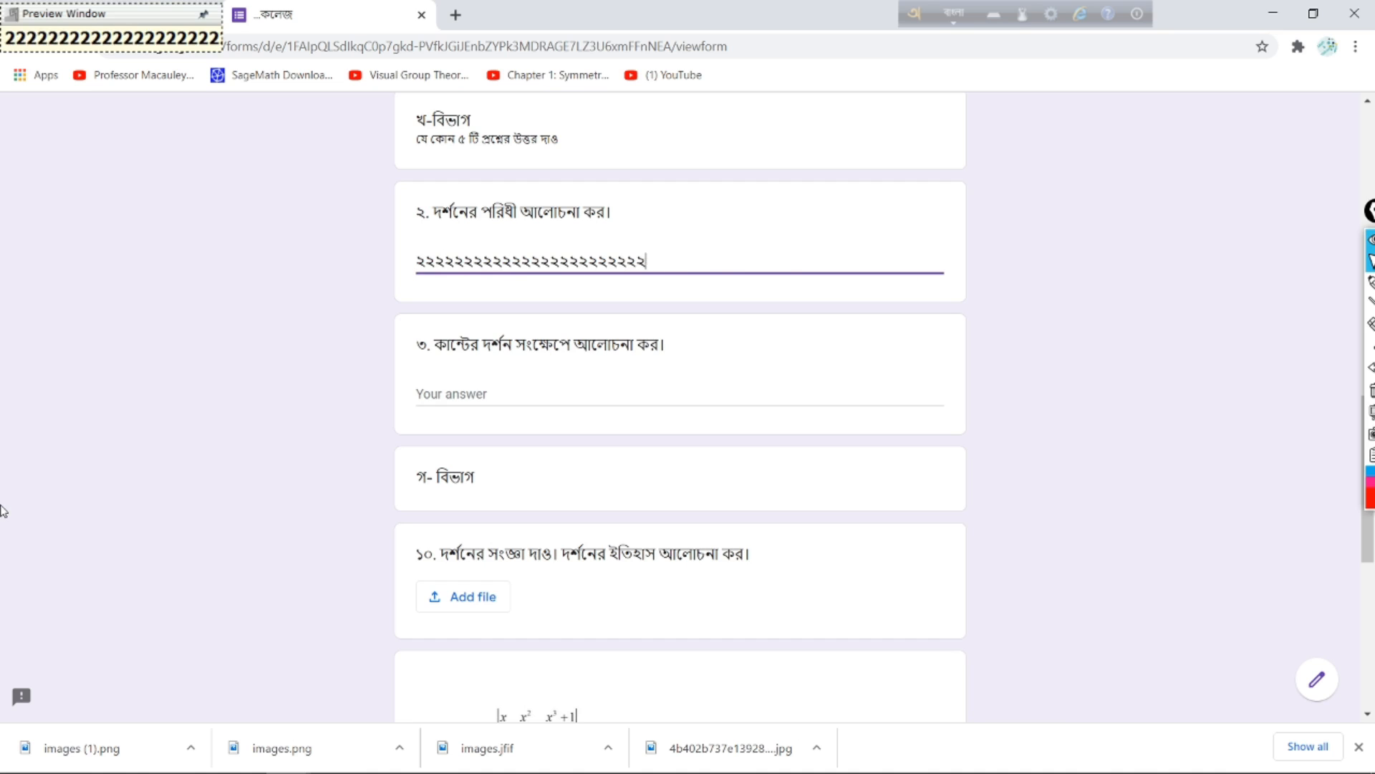
{"action": "type", "text": "২২২২২২২২২২২২২২২২২২২২২২২২২২২২২২২২২২২২২২২২২২২২২২২২২২২২২২২২২২২২২২২২২২২২২২২২২২২২২২২২২২২২২২২২"}
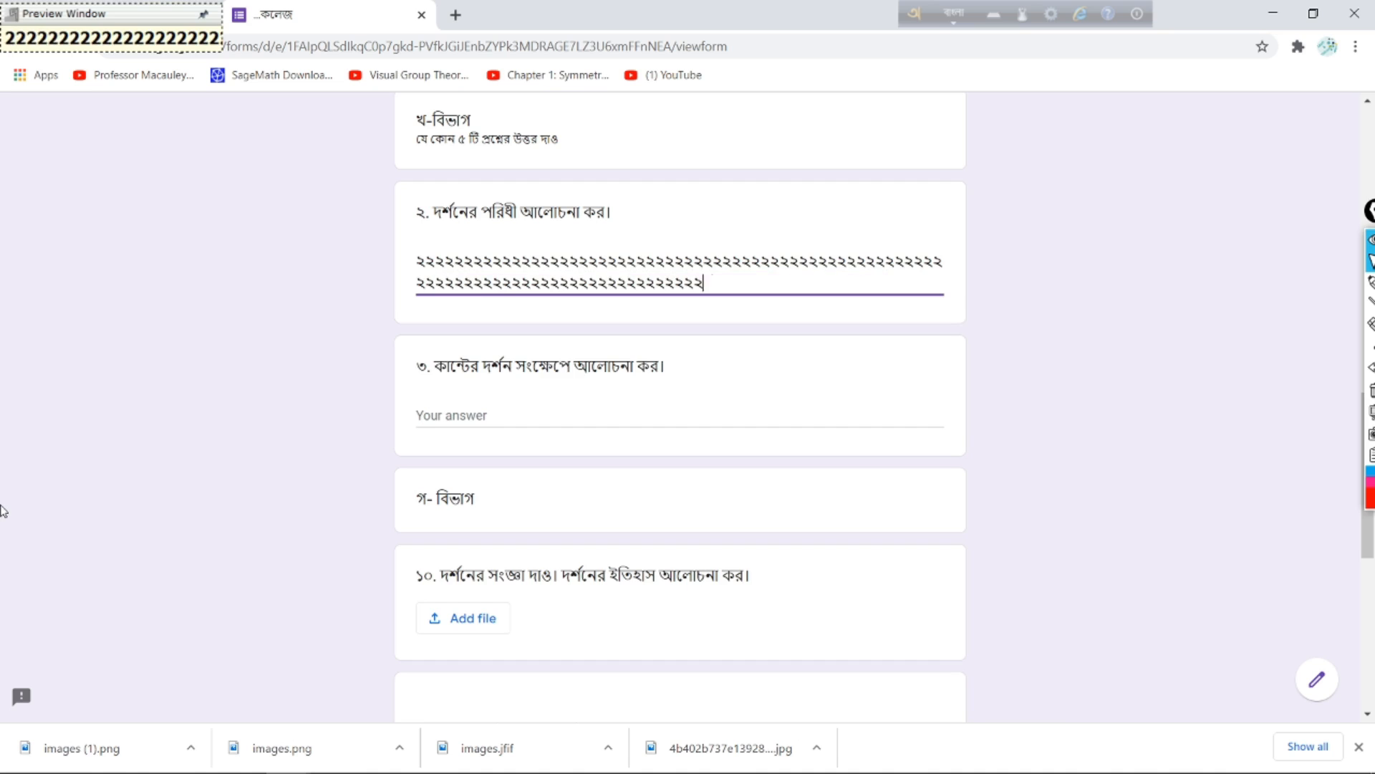
{"action": "type", "text": "২২২২২২২২২২২২২২২২২২২২২২২২২২২২২২২২২২২২২২২২২২২২২২২২২২২২২২২২২২২২২২২২২২২২২২২২২২২২২২২২২২২২২২২"}
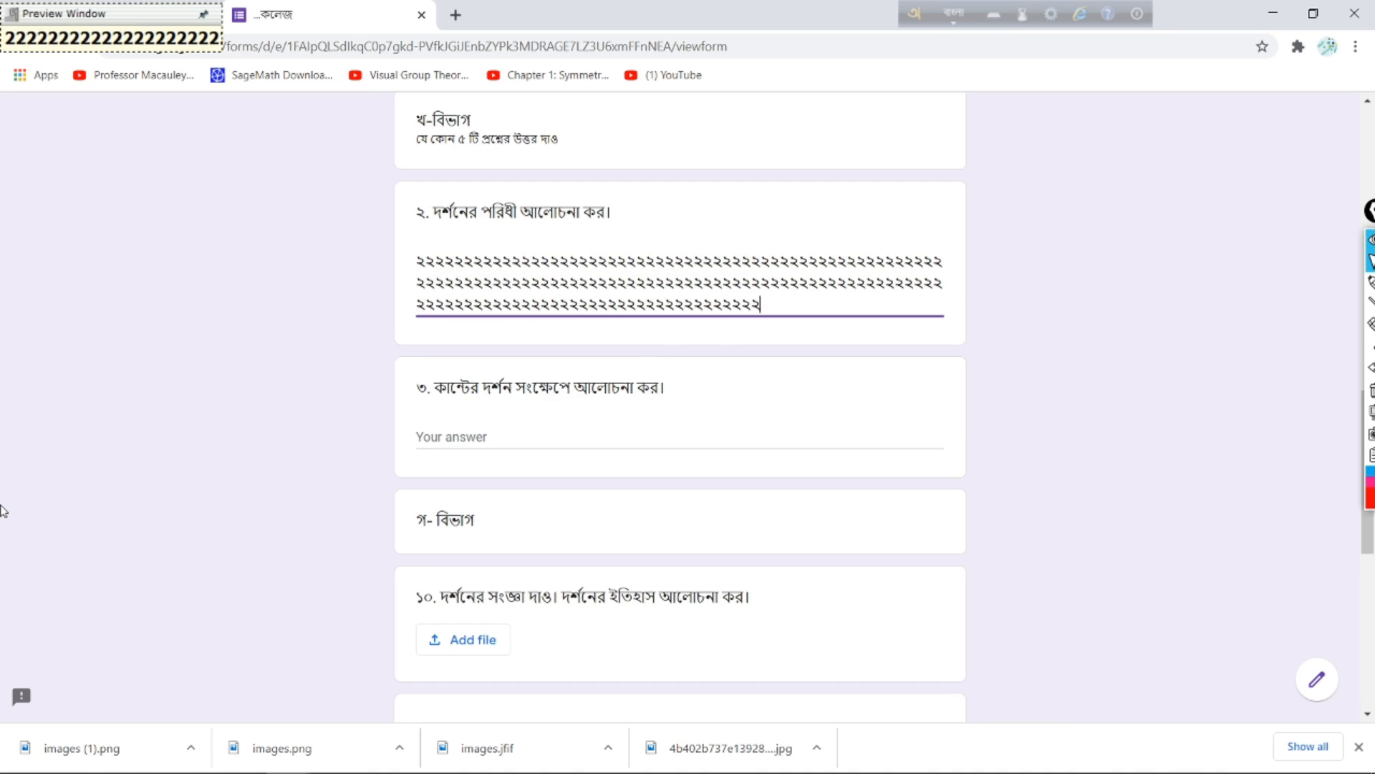
{"action": "type", "text": "২২২২২২২২২২২২২২২২২"}
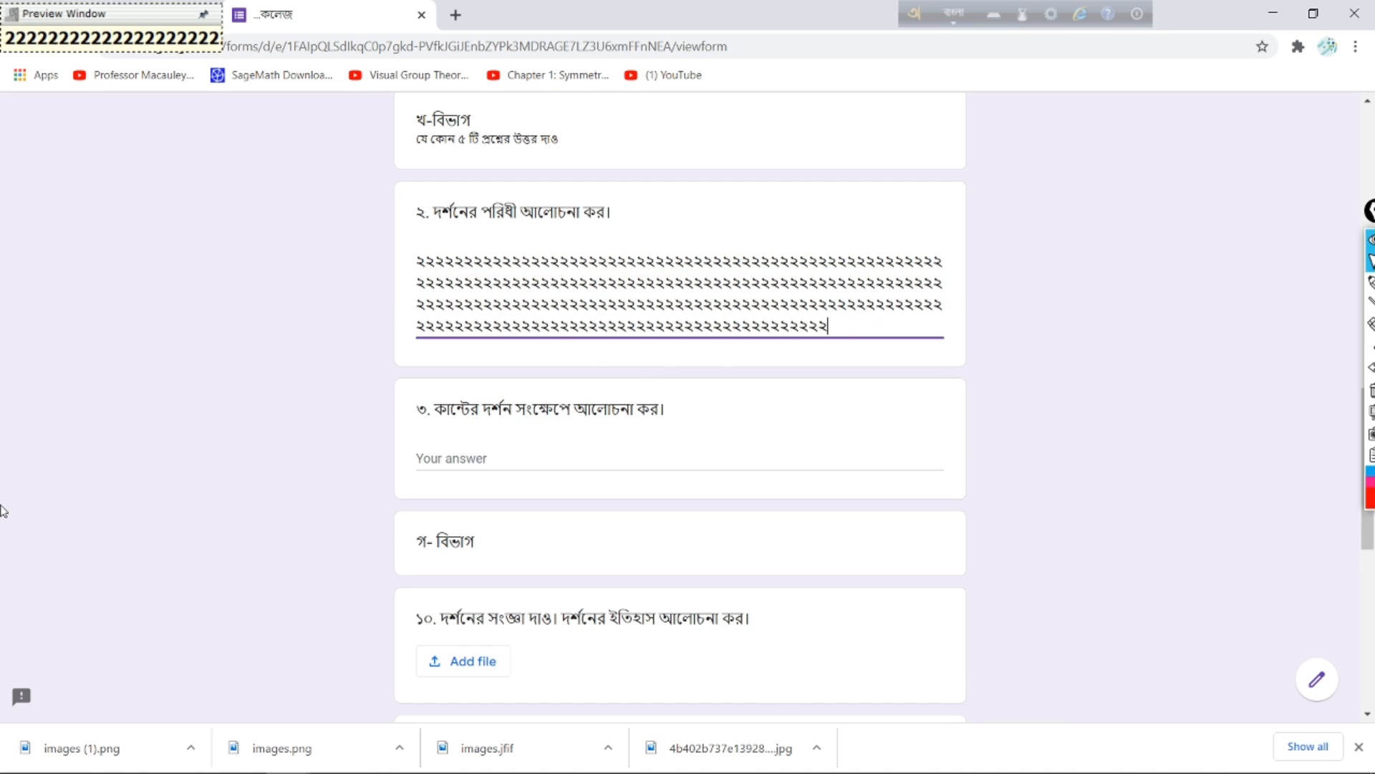
{"action": "type", "text": "২২২২২২২২২২২২২২২২২২২২২২২২২২২২২২২২২২২২২২২২২২২২২২২২২২২২২২২২২২২২২২২২"}
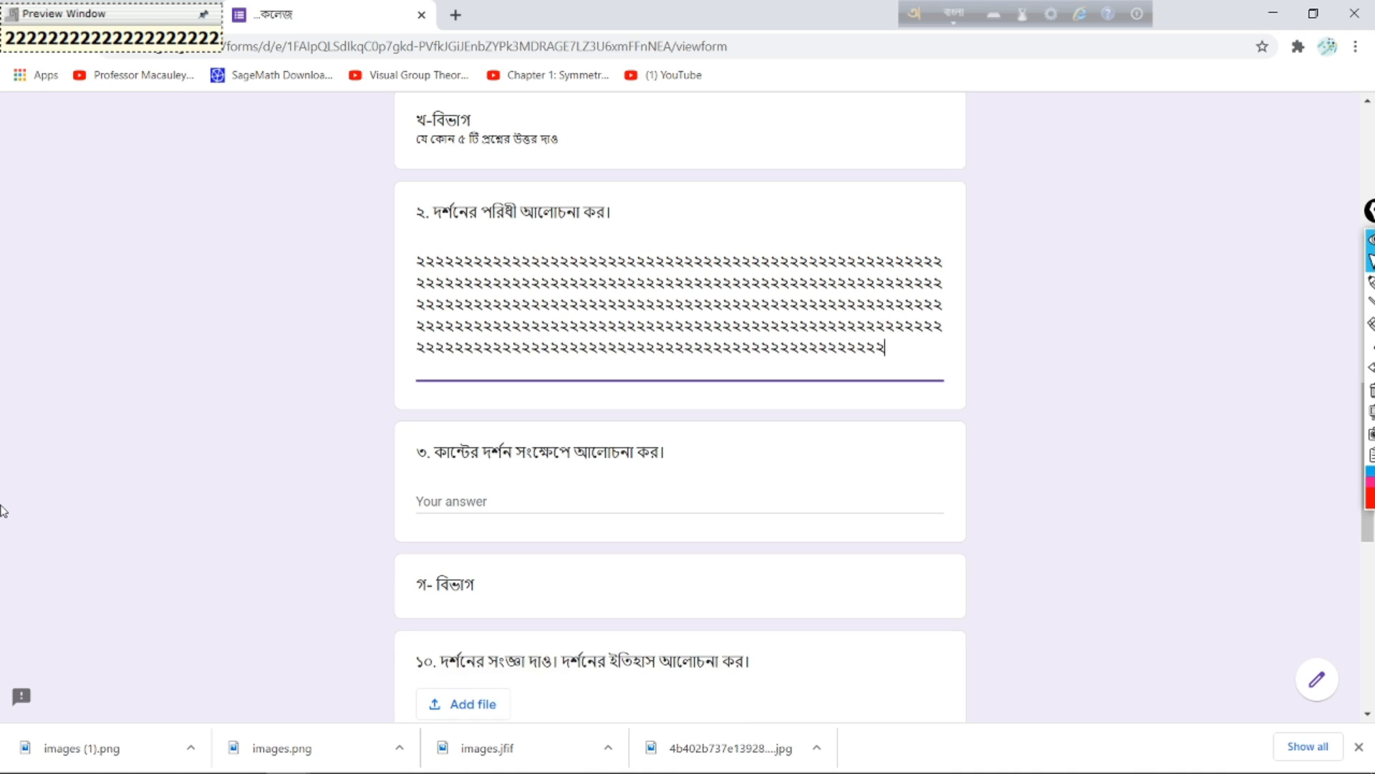
{"action": "type", "text": "২২২২২২২২২২২২২২২২২২২২২২২২২২২২২২২২২২২২২২২২২২২২২২২২২২২২২২২২২২২"}
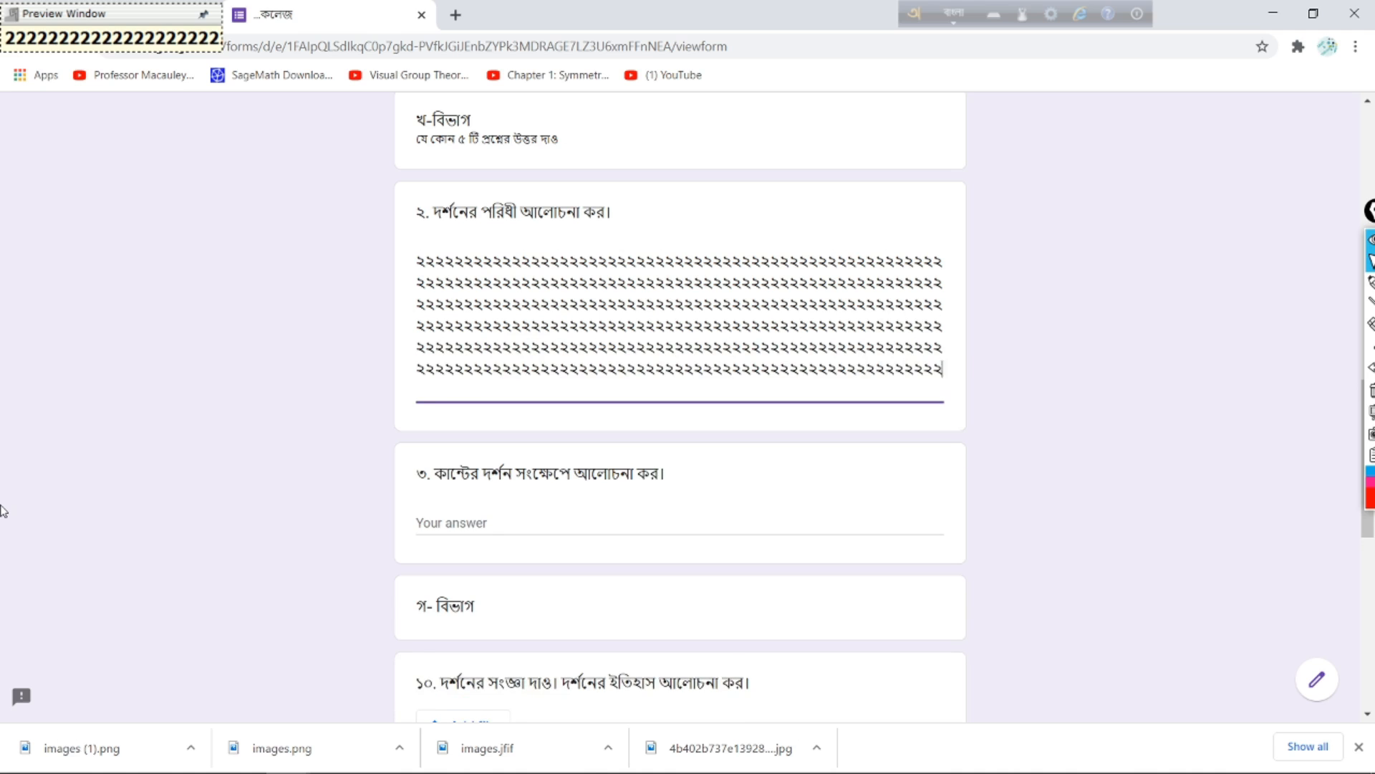
{"action": "type", "text": "২২২২২২২২২২২২২২২২২২২২২২২২২২২২২২২২২২২২২২২২২২২২২২২২২২২২২২২২২২২২২২"}
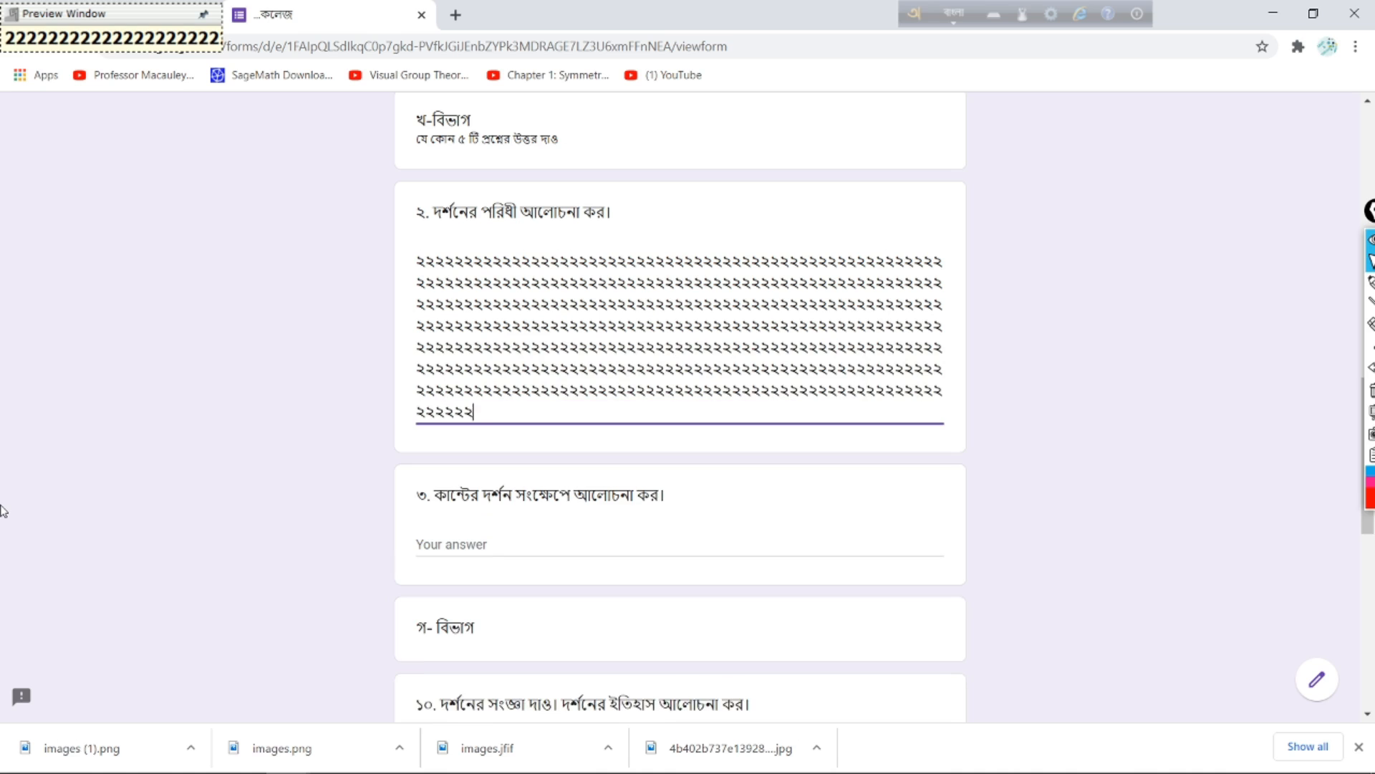
{"action": "type", "text": "২২২২২২২২২২২২"}
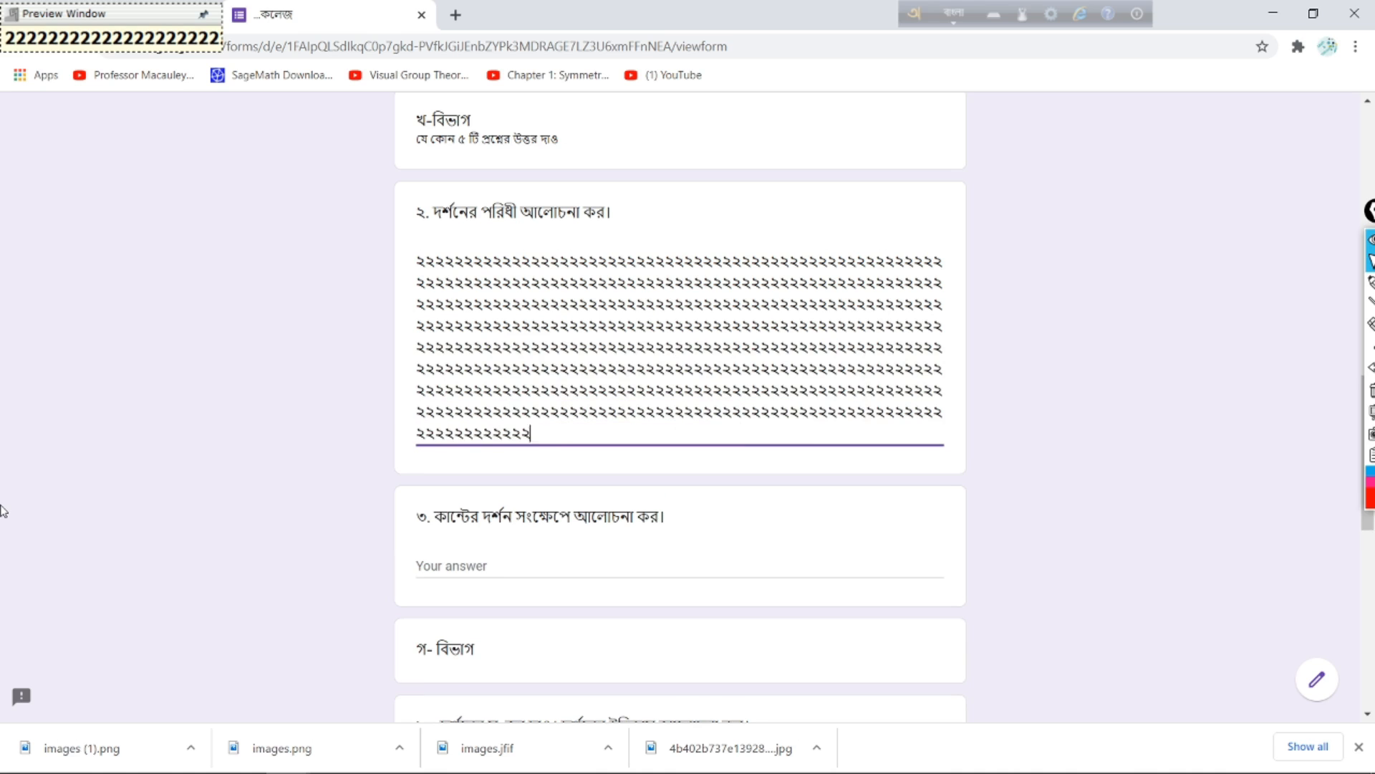
{"action": "type", "text": "২২২২২২২২২২২২২২২২২২২২২২২২২২২২২২২২২২২২২২২২"}
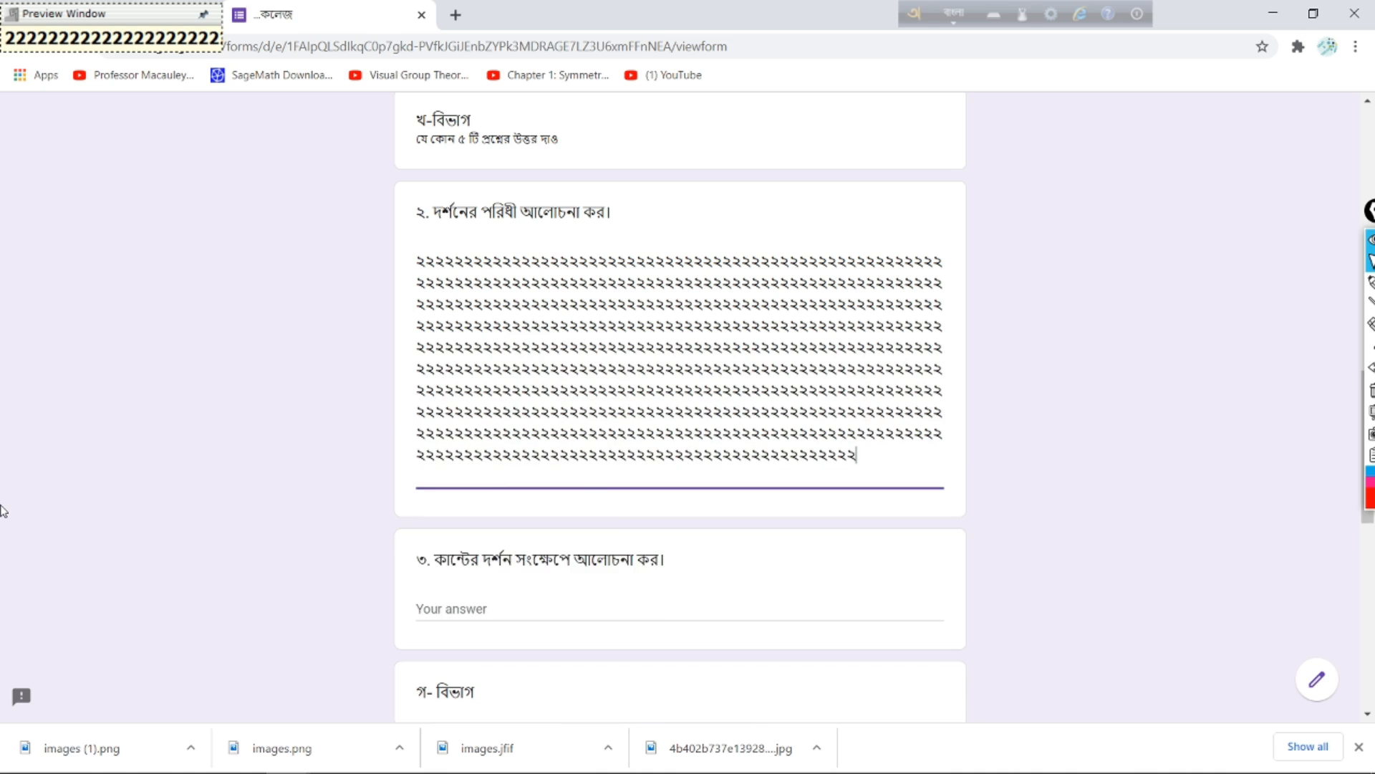
{"action": "type", "text": "২২২২২২২২২২২২২২২২২২২২২২২২২২২২২২২২২২২২২২২২২২২২২২"}
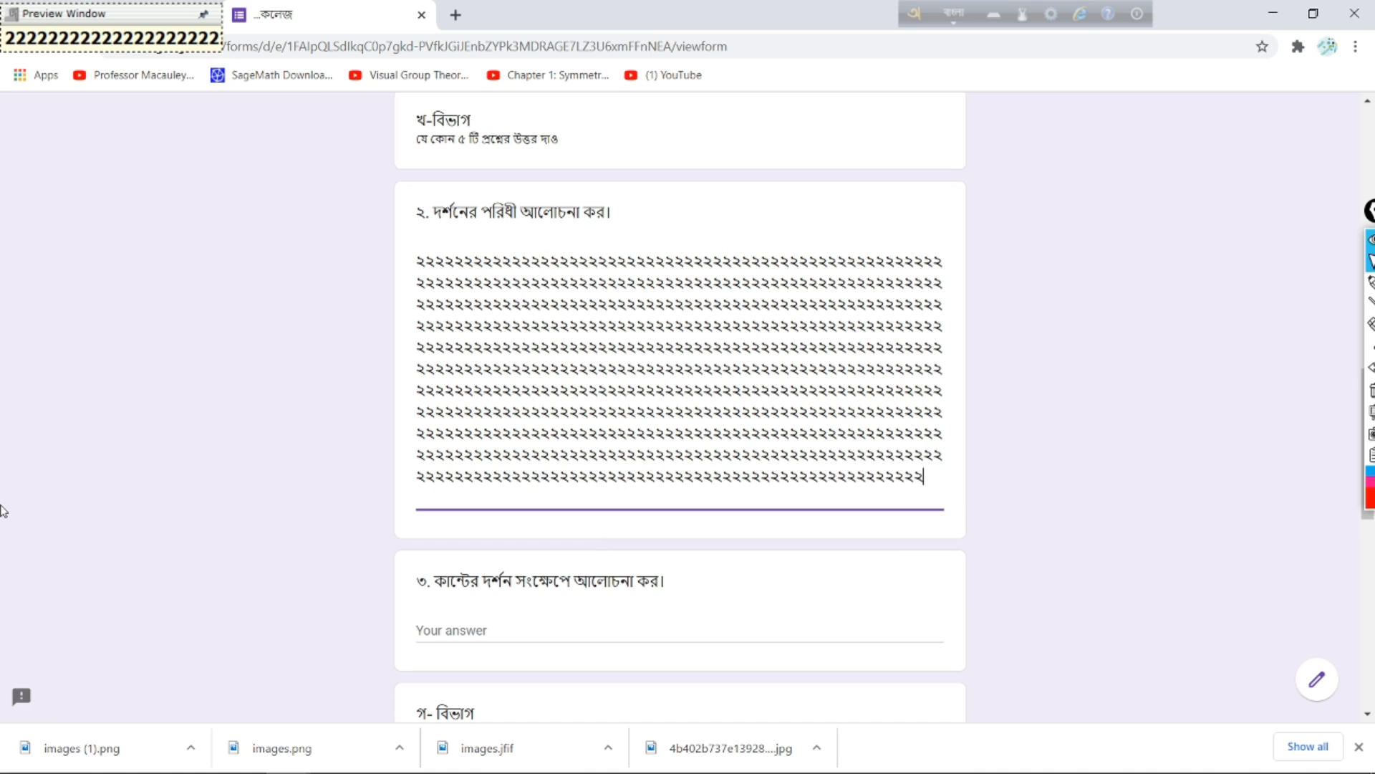
{"action": "type", "text": "২২২২২২২২২২২২২২২২২২২২২২২২২২২২২২২২২২২২২২২২২২২২২২২২২২২২২২২২২২২২২২২২২২২২২২২২২২২২২২২২২২২২২২২২২২২২২২২২২২২২২২২২২২২২২২২২২২২২২২২২২২২২২২২২২২২২২২২২২২২২২২২২২২২২"}
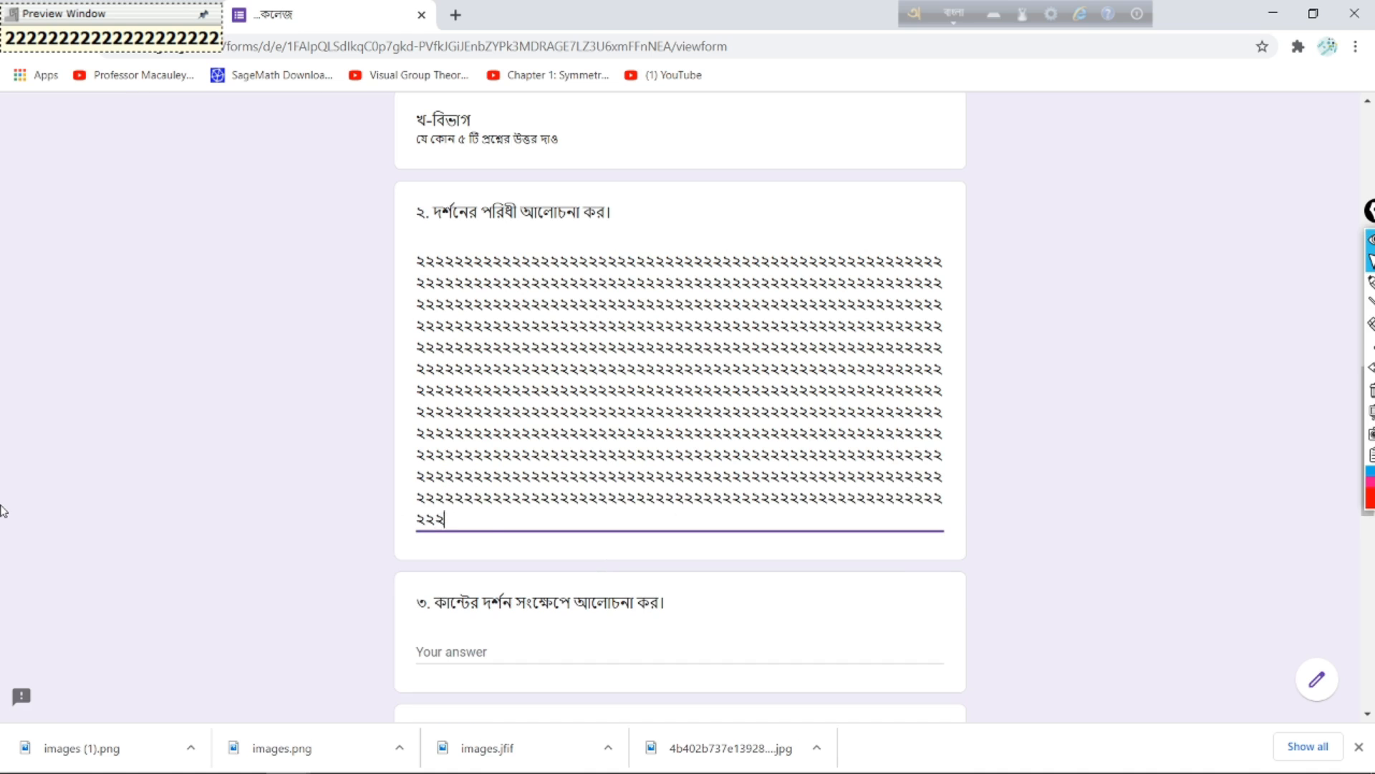
{"action": "scroll", "coordinate": [91, 473], "scroll_direction": "down", "scroll_amount": 6}
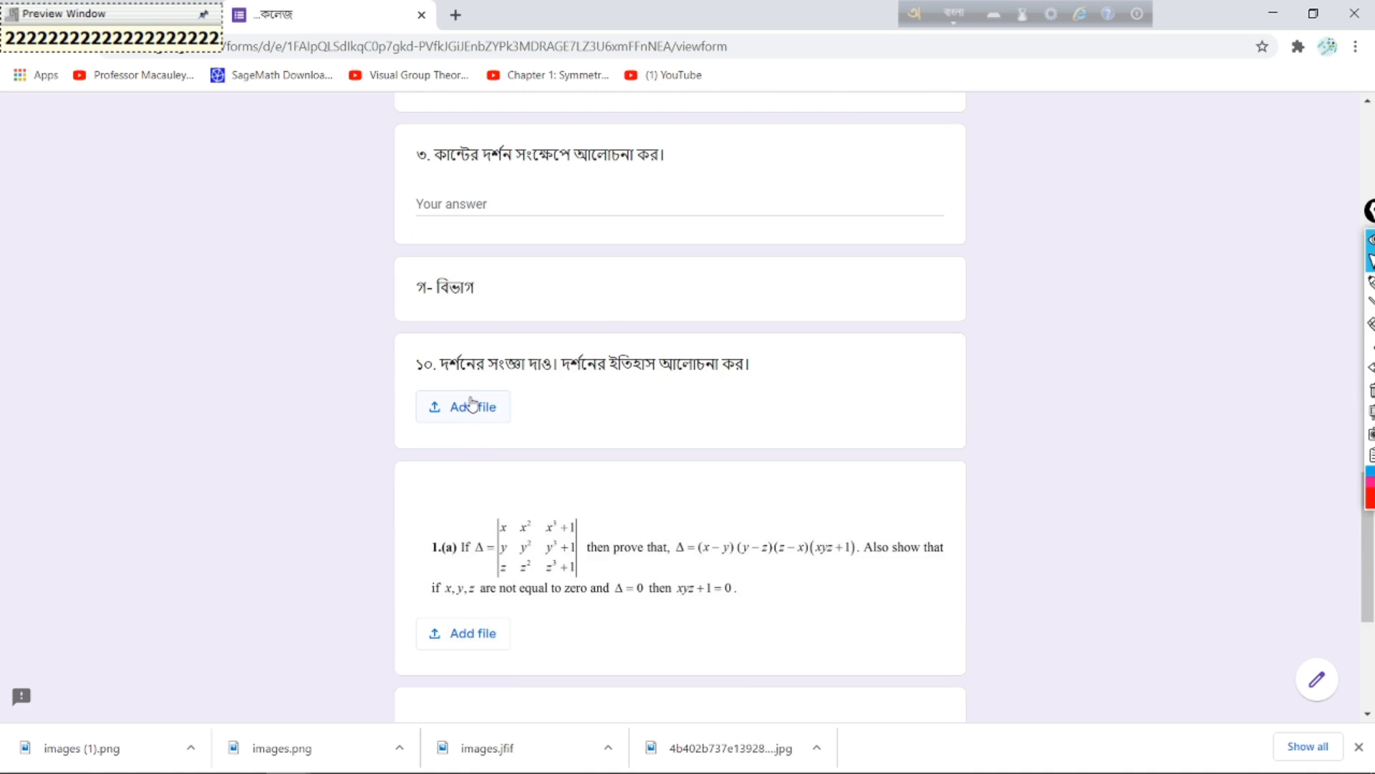
Step: Select images (1).png, images.jfif and images.png from the Desktop for question 10
{"action": "left_click", "coordinate": [486, 416]}
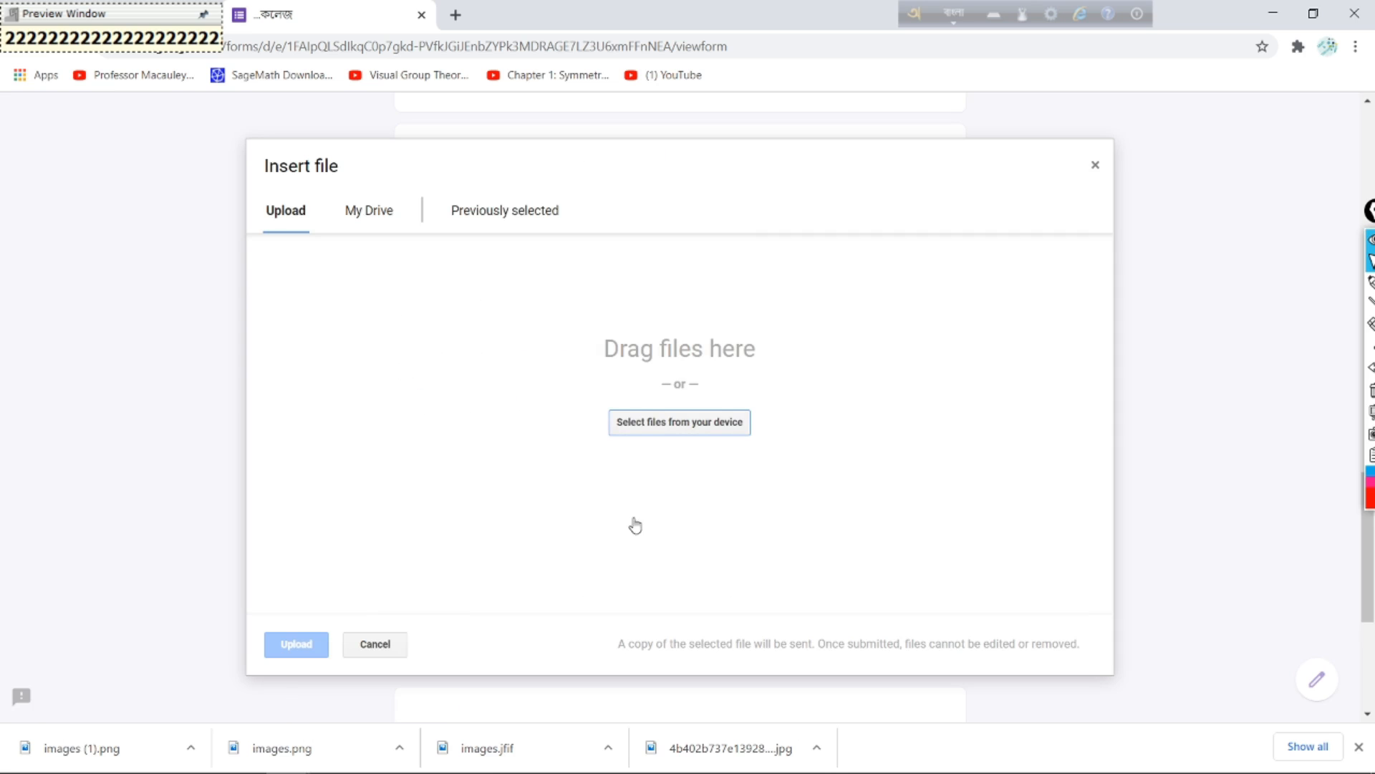
{"action": "left_click", "coordinate": [668, 428]}
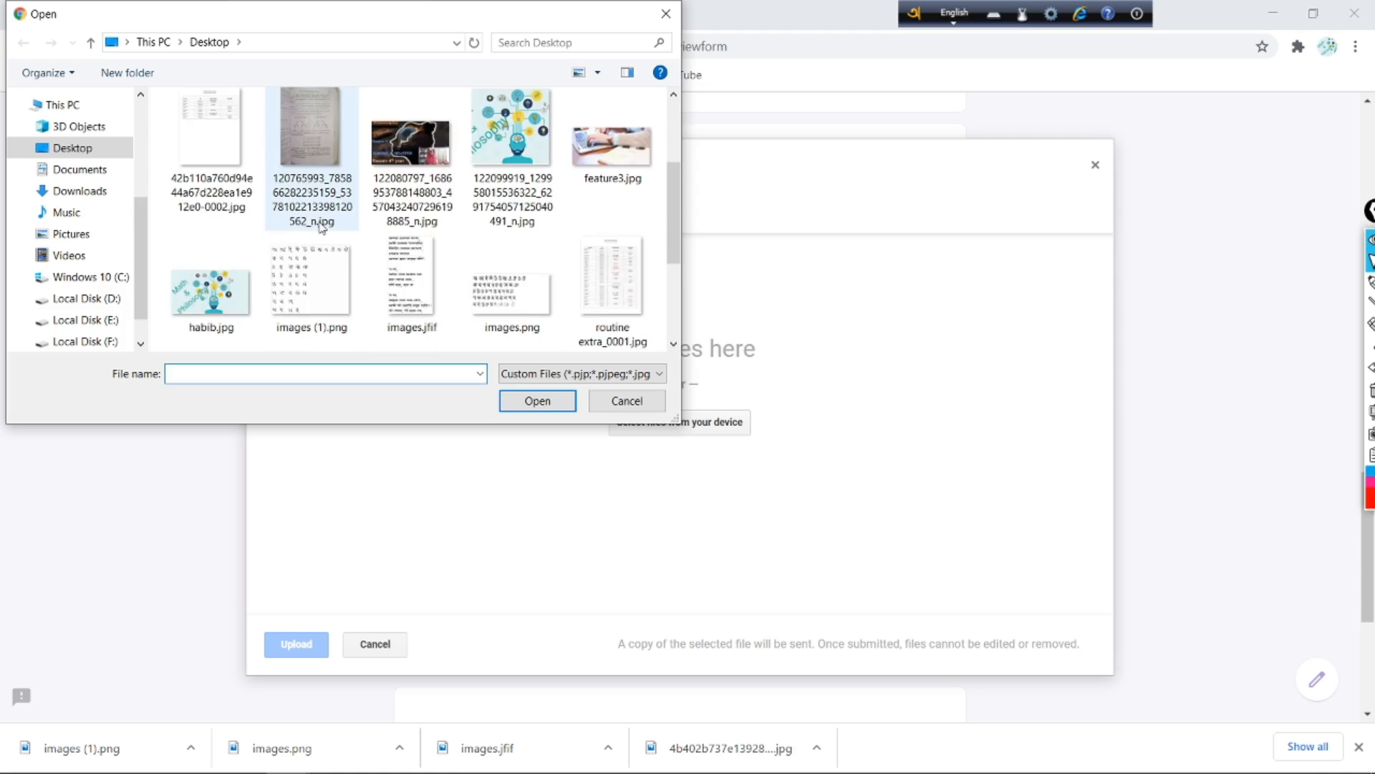
{"action": "scroll", "coordinate": [318, 258], "scroll_direction": "down", "scroll_amount": 2}
{"action": "left_click", "coordinate": [319, 180]}
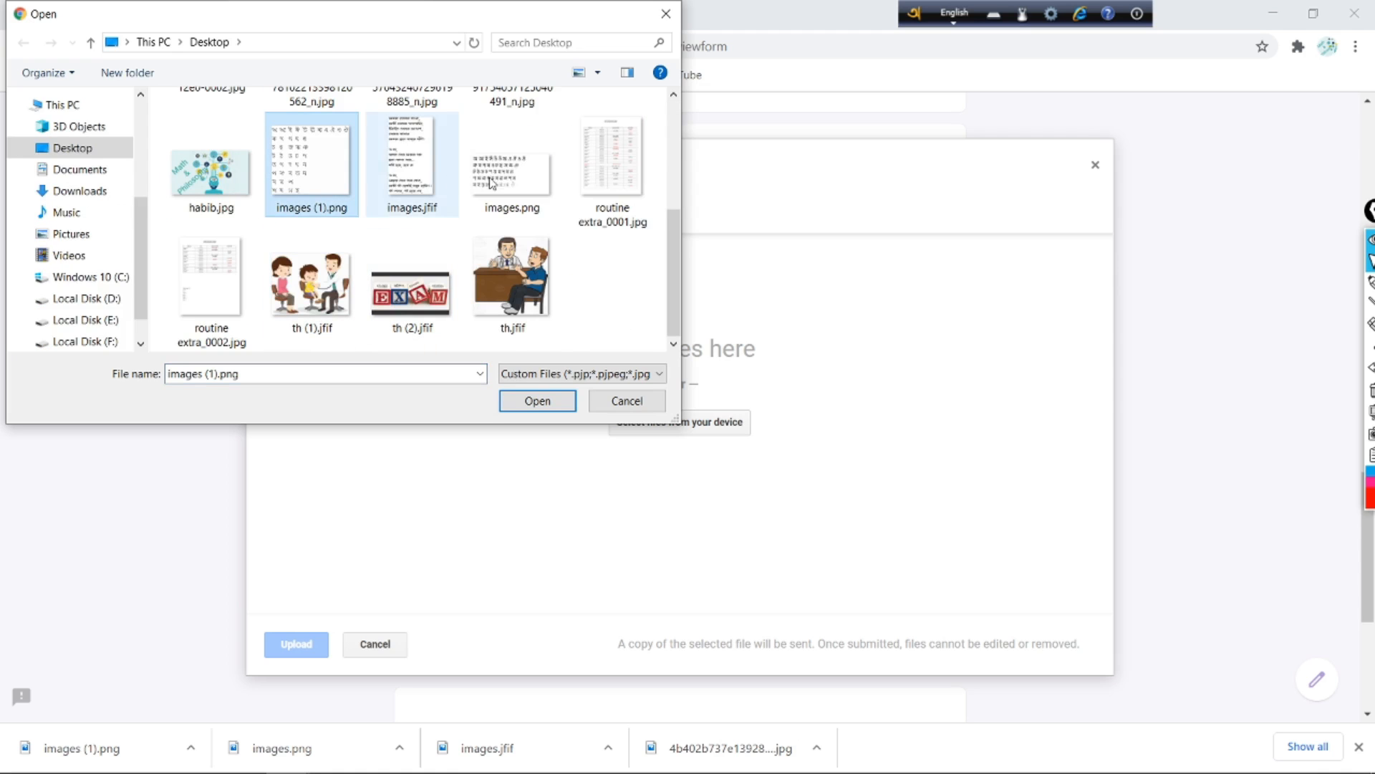
{"action": "left_click", "coordinate": [492, 183]}
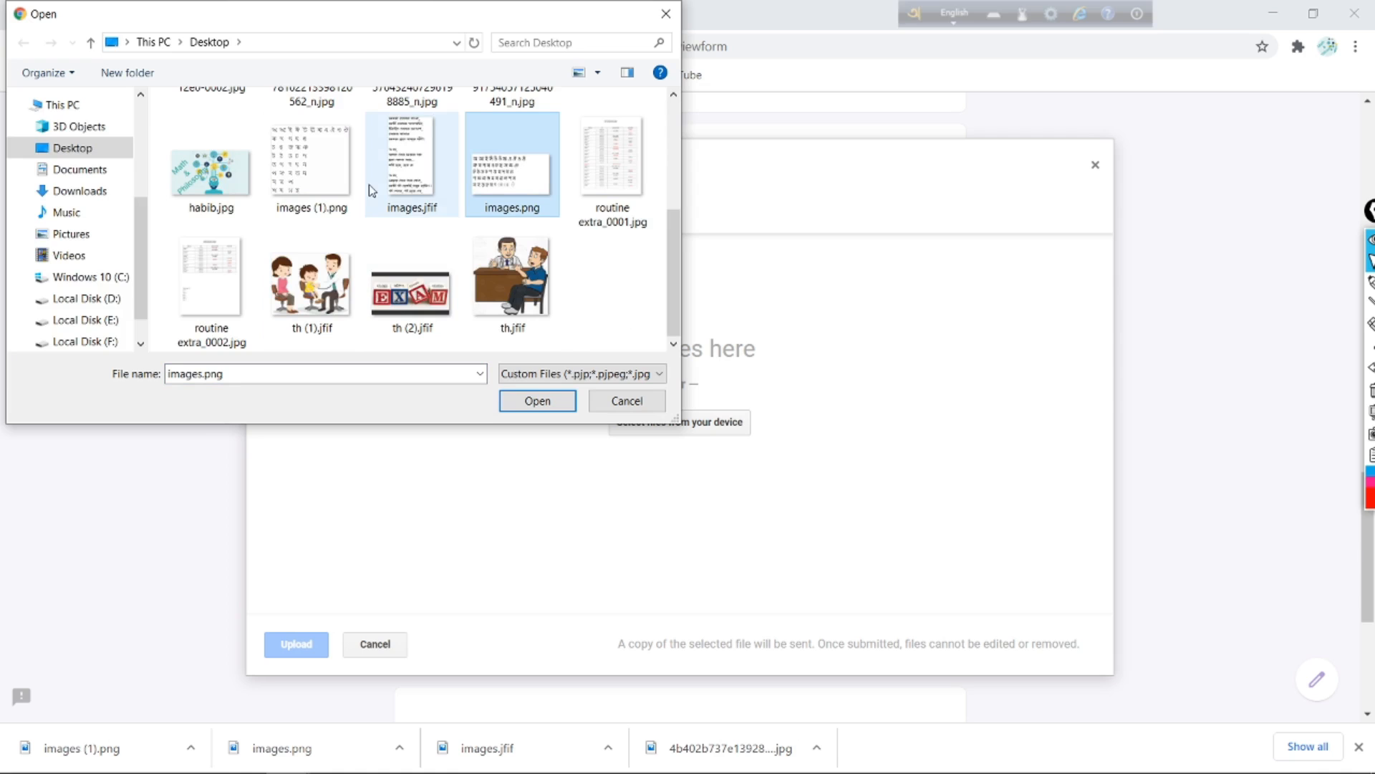
{"action": "left_click", "coordinate": [321, 182], "text": "ctrl"}
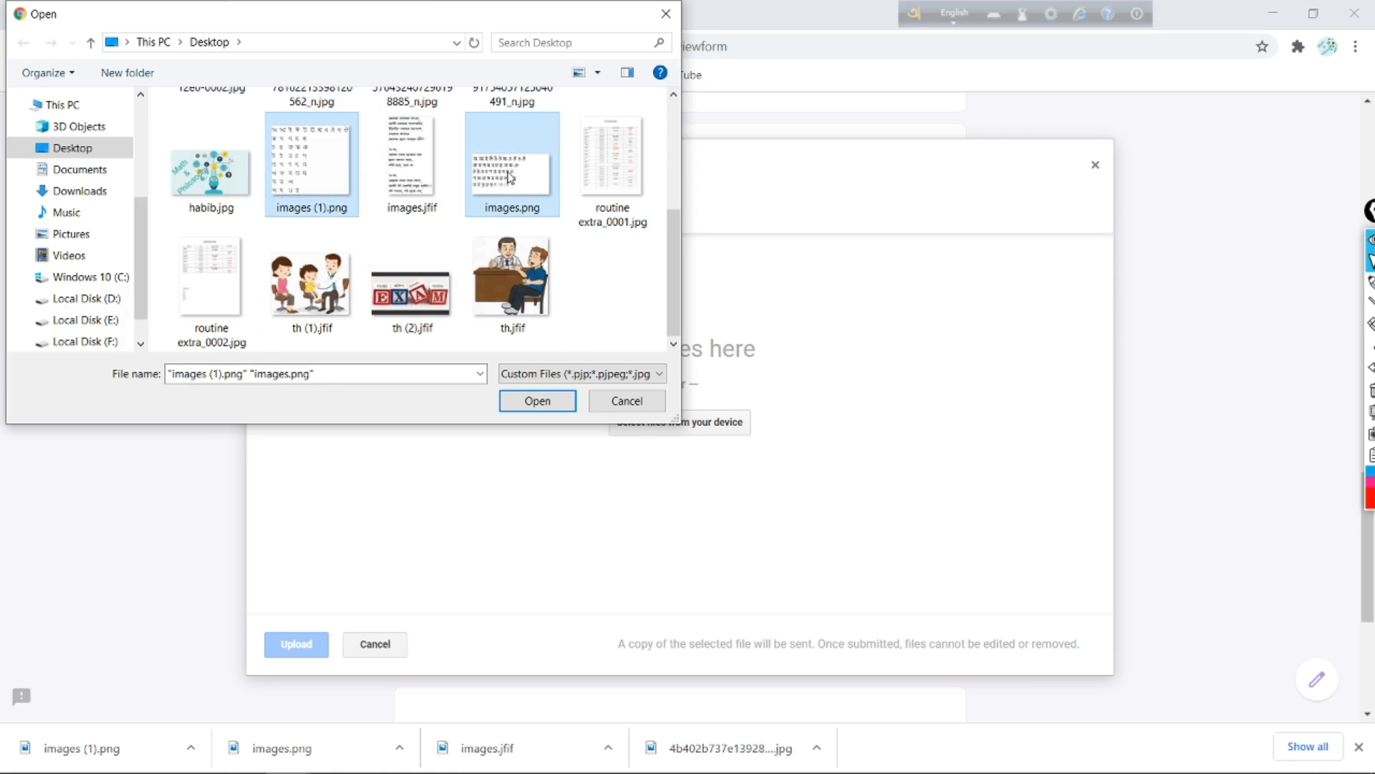
{"action": "left_click", "coordinate": [431, 194]}
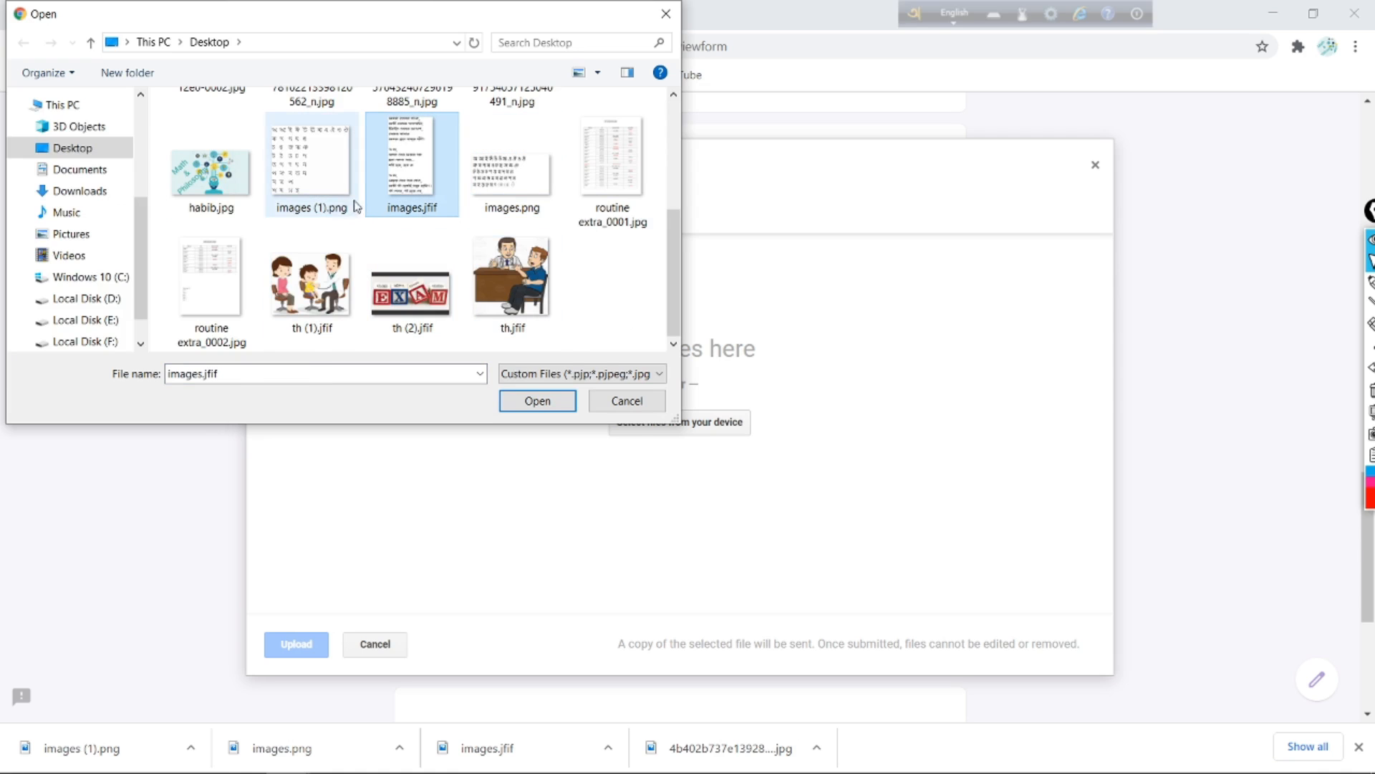
{"action": "left_click", "coordinate": [337, 180], "text": "ctrl"}
{"action": "left_click", "coordinate": [512, 176], "text": "ctrl"}
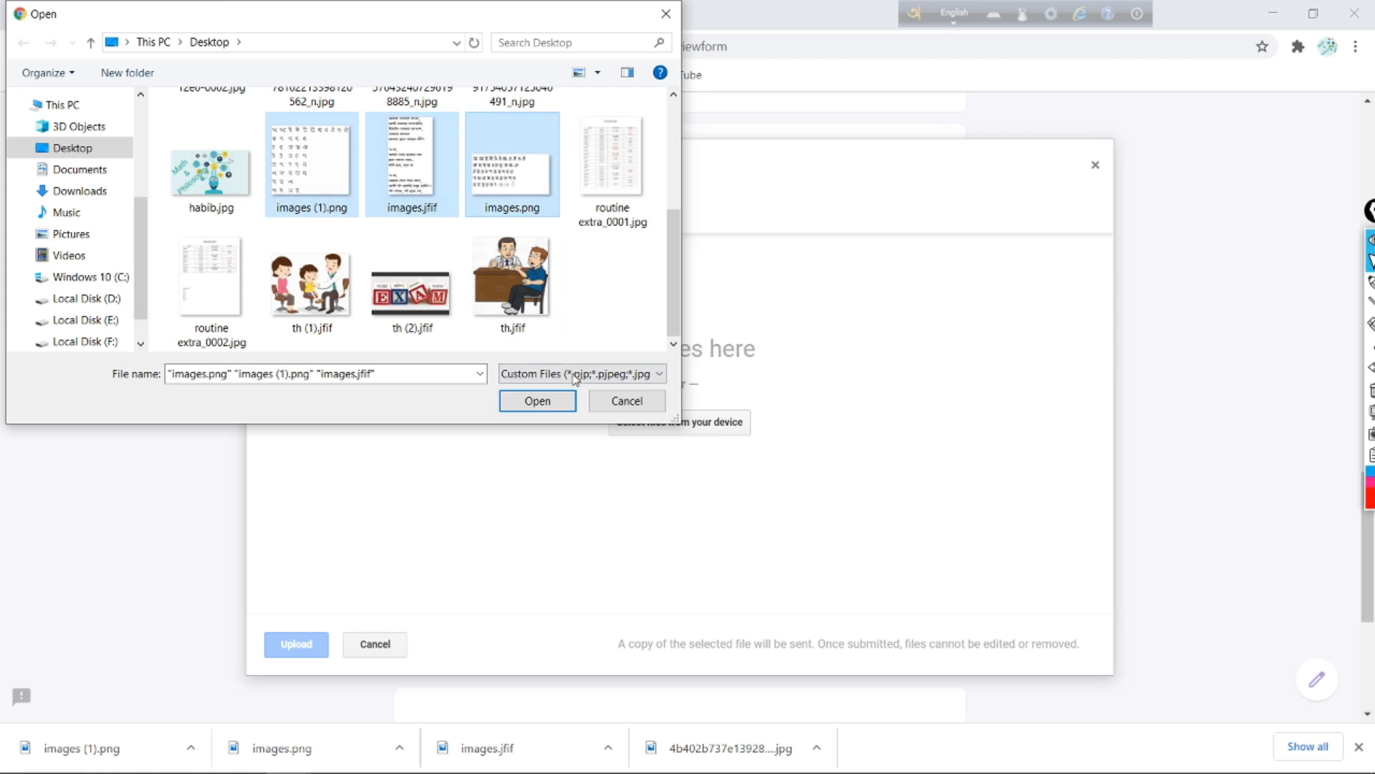
{"action": "left_click", "coordinate": [539, 399]}
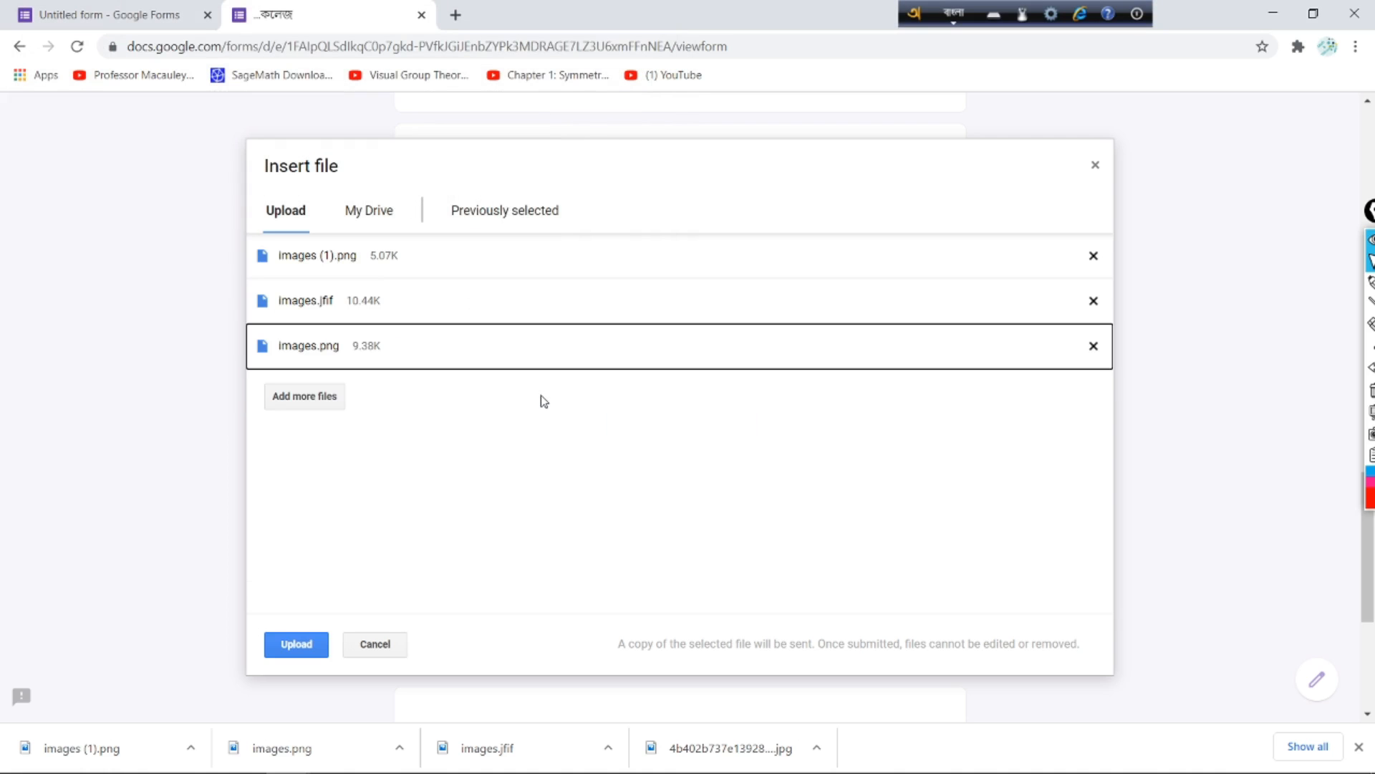
Step: Upload the three chosen images to question 10
{"action": "left_click", "coordinate": [307, 401]}
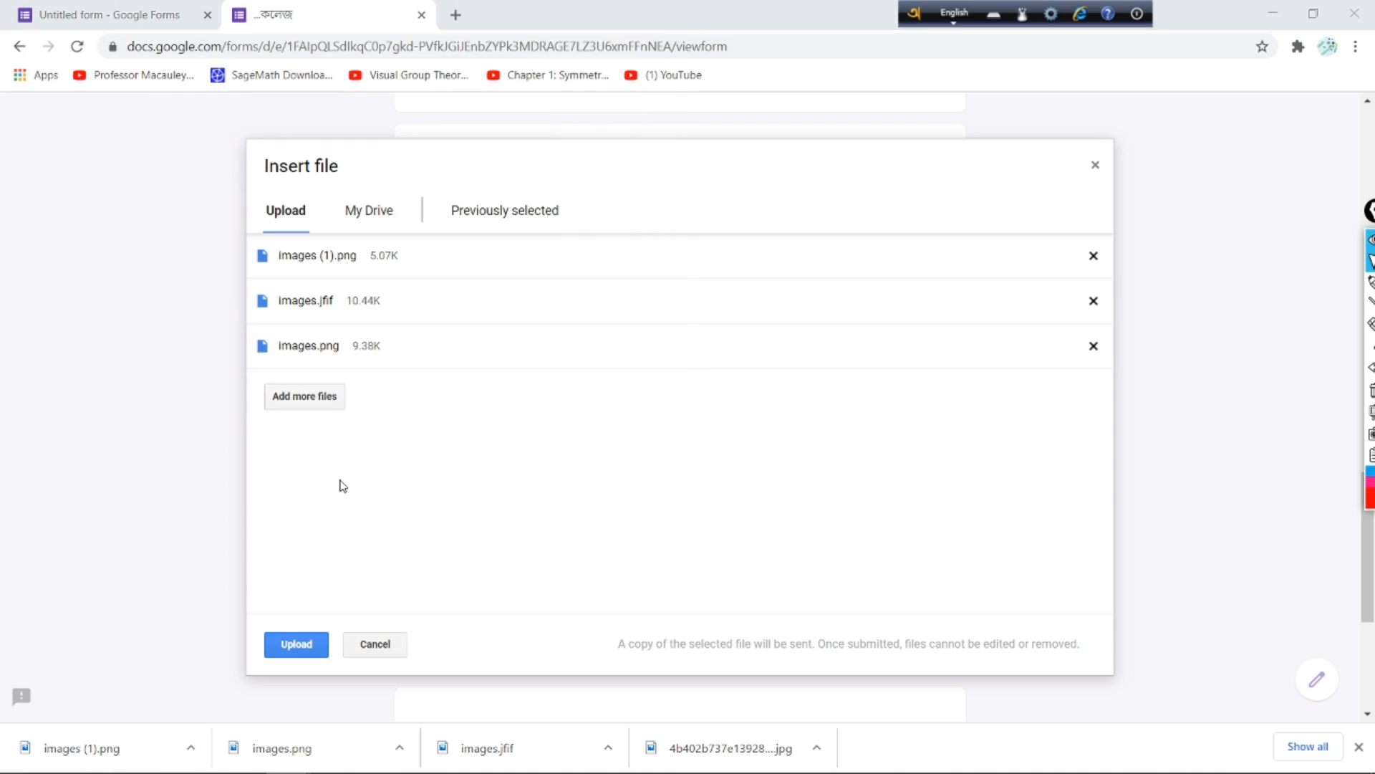
{"action": "left_click", "coordinate": [666, 13]}
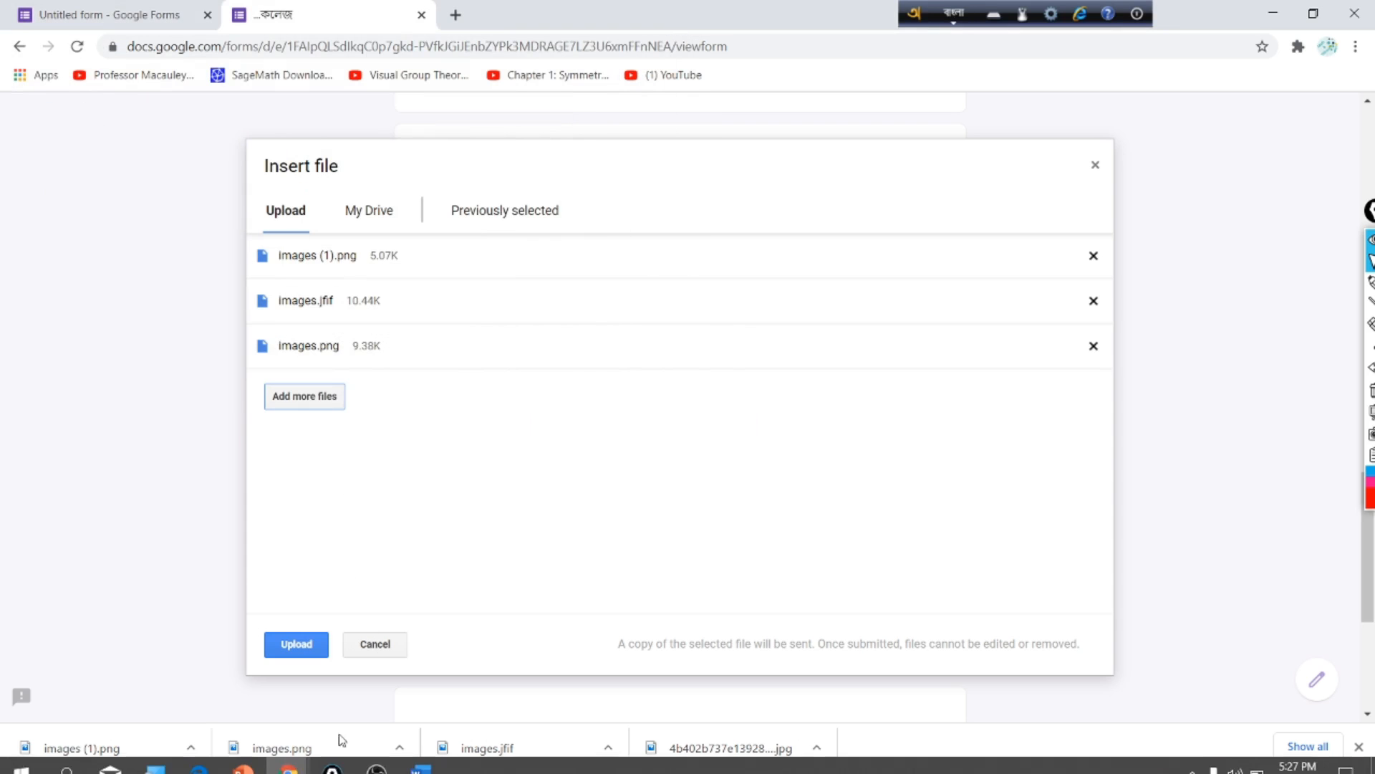
{"action": "left_click", "coordinate": [308, 644]}
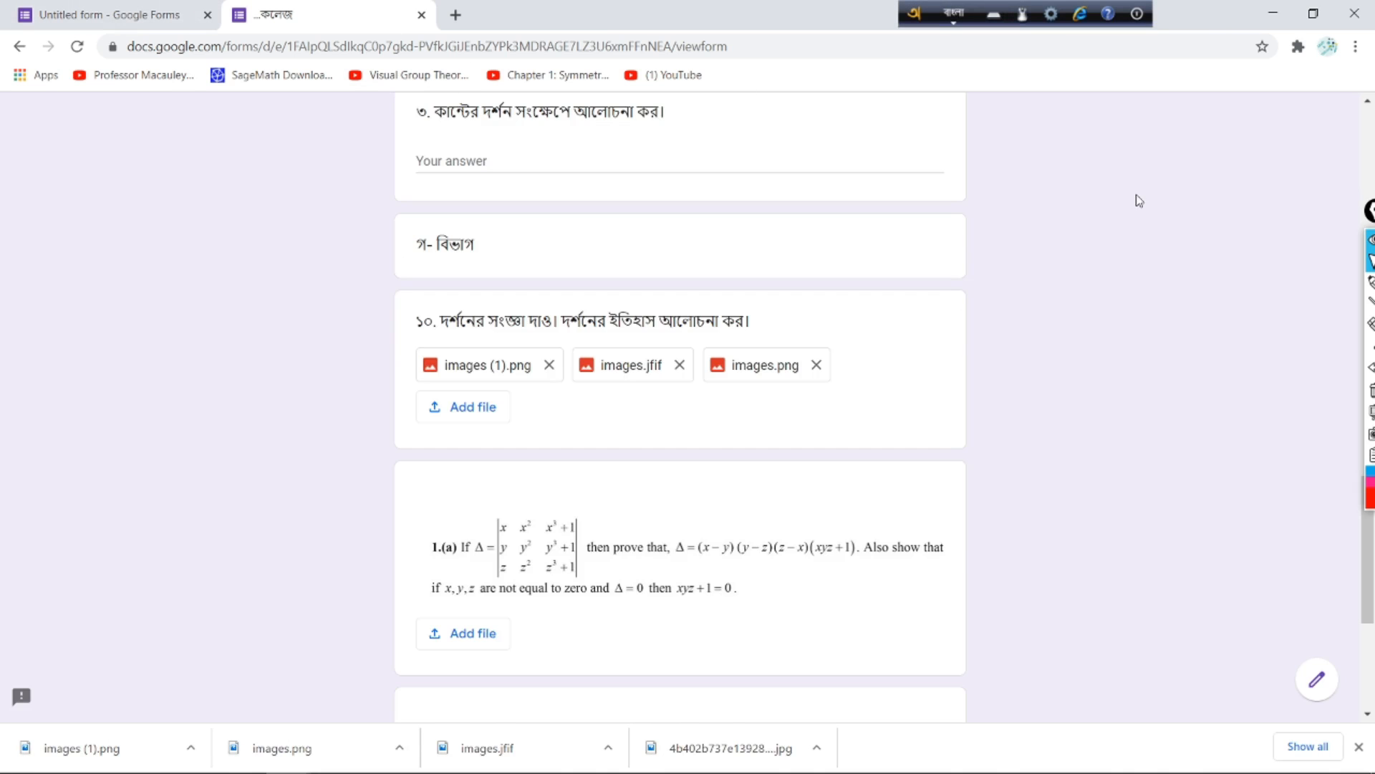
Step: Submit the test response and switch back to the form editor tab
{"action": "scroll", "coordinate": [680, 527], "scroll_direction": "down", "scroll_amount": 2}
{"action": "scroll", "coordinate": [629, 501], "scroll_direction": "down", "scroll_amount": 3}
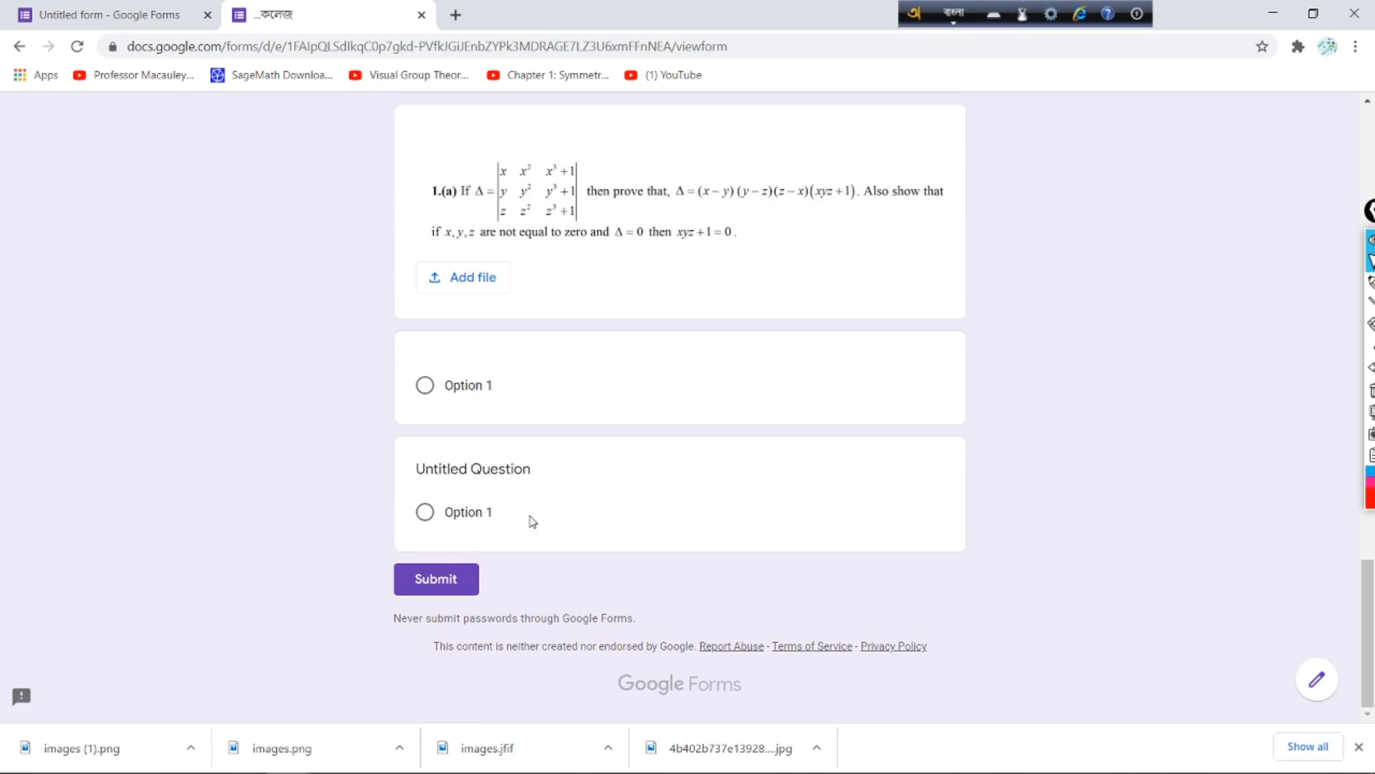
{"action": "left_click", "coordinate": [461, 579]}
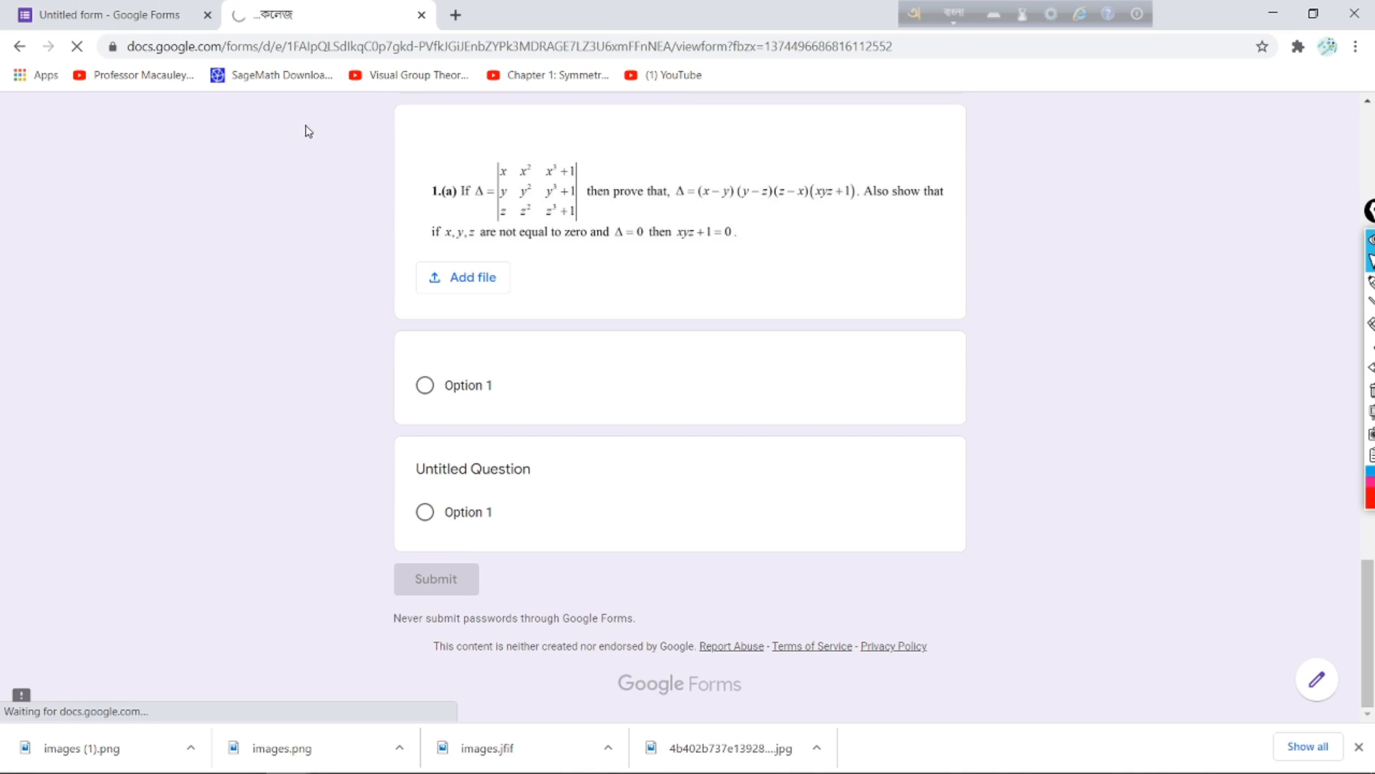
{"action": "left_click", "coordinate": [136, 11]}
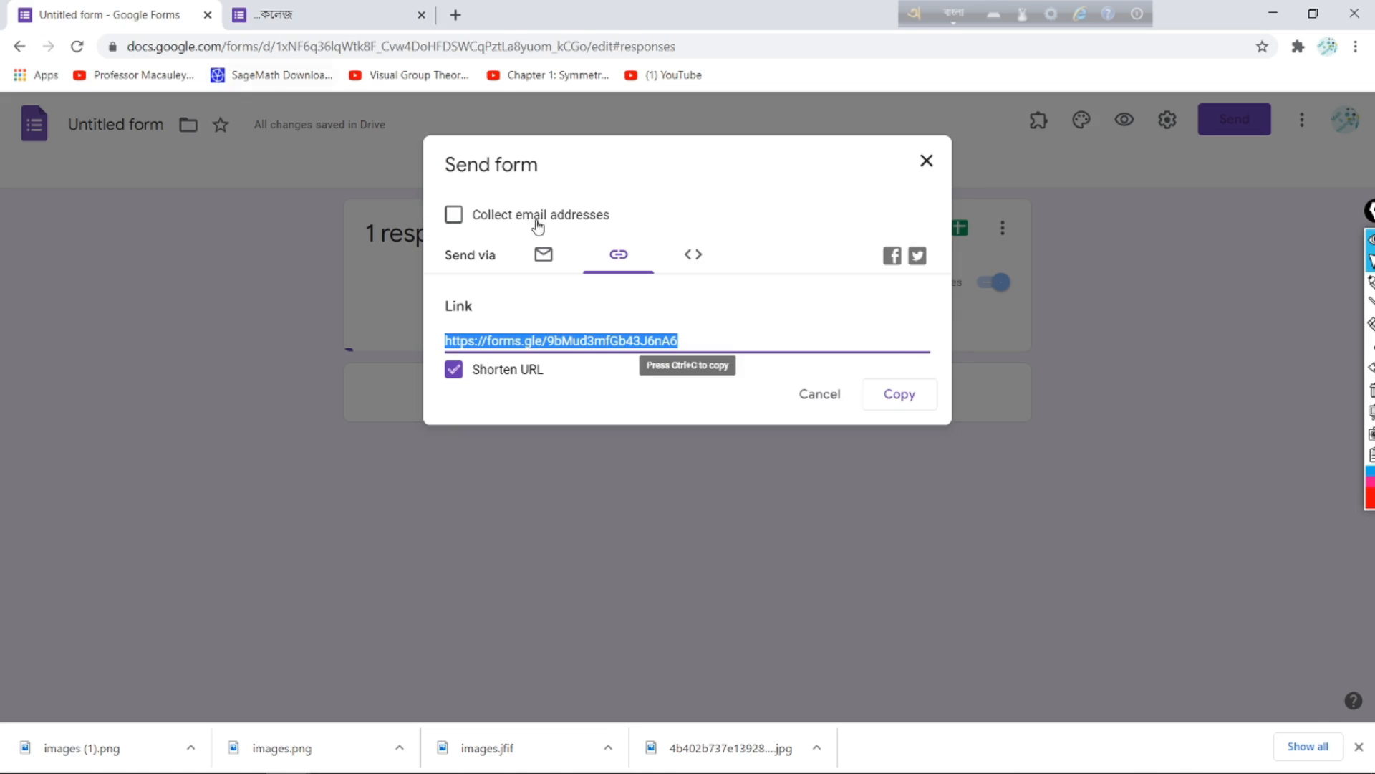
Step: Close the Send form dialog and circle the Responses area with the red screen pen
{"action": "left_click", "coordinate": [926, 162]}
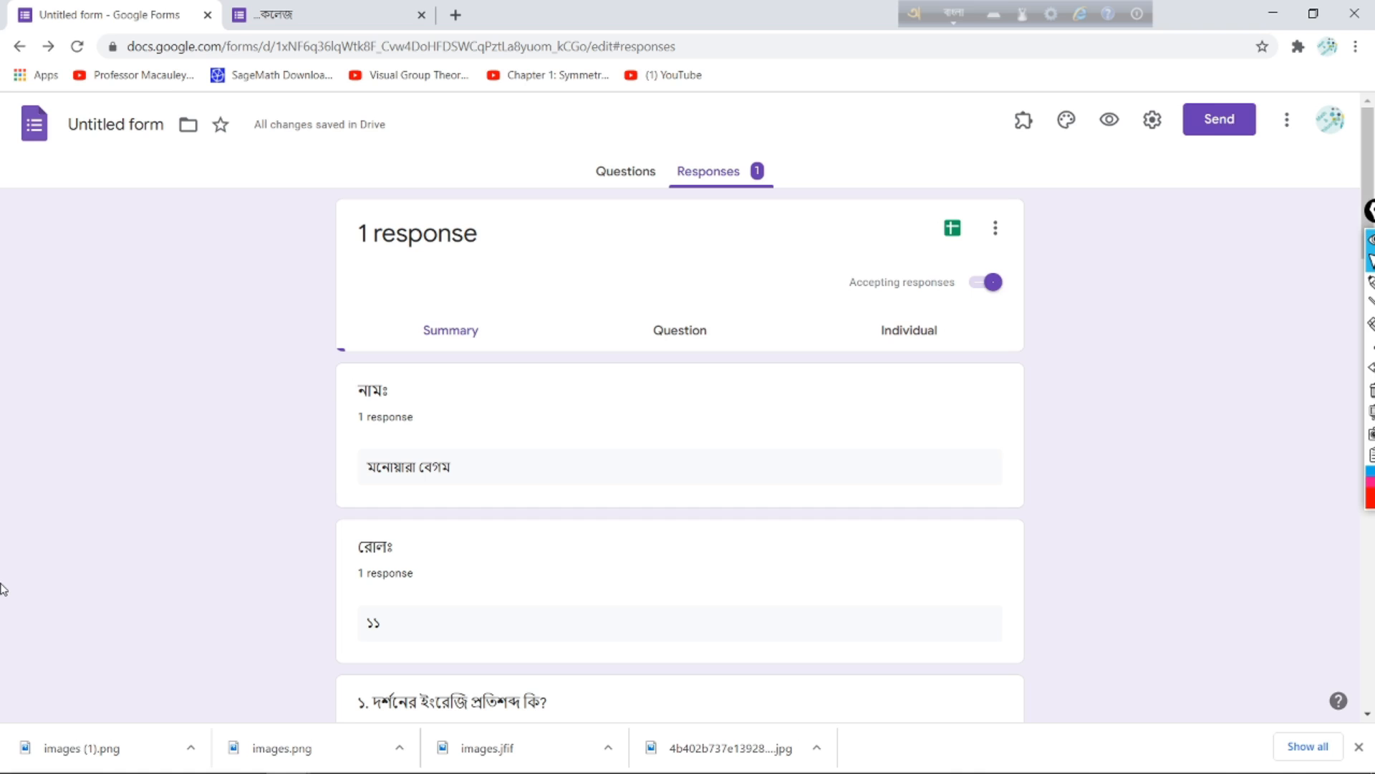
{"action": "left_click", "coordinate": [1370, 282]}
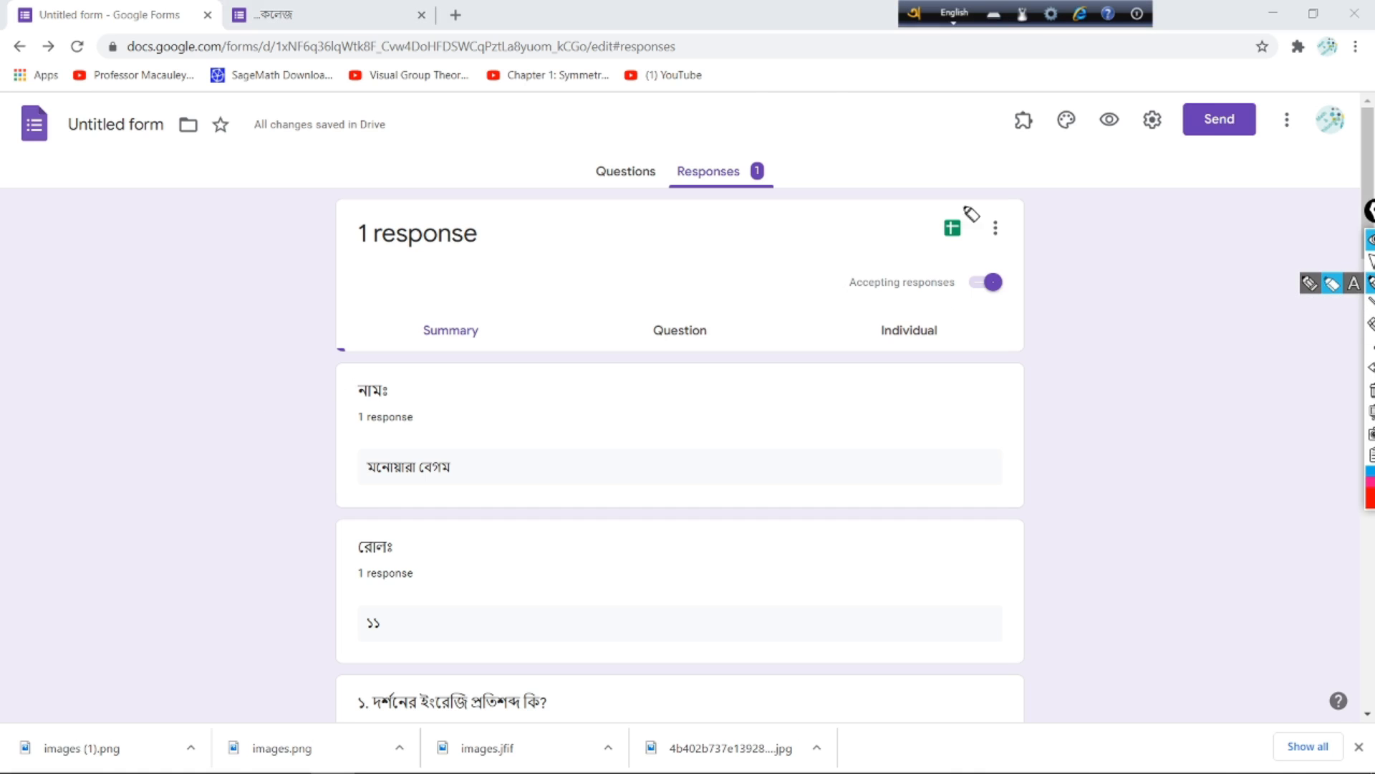
{"action": "mouse_move", "coordinate": [816, 110]}
{"action": "left_mouse_down"}
{"action": "mouse_move", "coordinate": [664, 169]}
{"action": "mouse_move", "coordinate": [829, 144]}
{"action": "mouse_move", "coordinate": [746, 114]}
{"action": "mouse_move", "coordinate": [672, 177]}
{"action": "mouse_move", "coordinate": [743, 233]}
{"action": "mouse_move", "coordinate": [724, 104]}
{"action": "mouse_move", "coordinate": [670, 174]}
{"action": "mouse_move", "coordinate": [803, 165]}
{"action": "left_mouse_up"}
{"action": "mouse_move", "coordinate": [673, 99]}
{"action": "left_mouse_down"}
{"action": "mouse_move", "coordinate": [635, 133]}
{"action": "mouse_move", "coordinate": [662, 202]}
{"action": "left_mouse_up"}
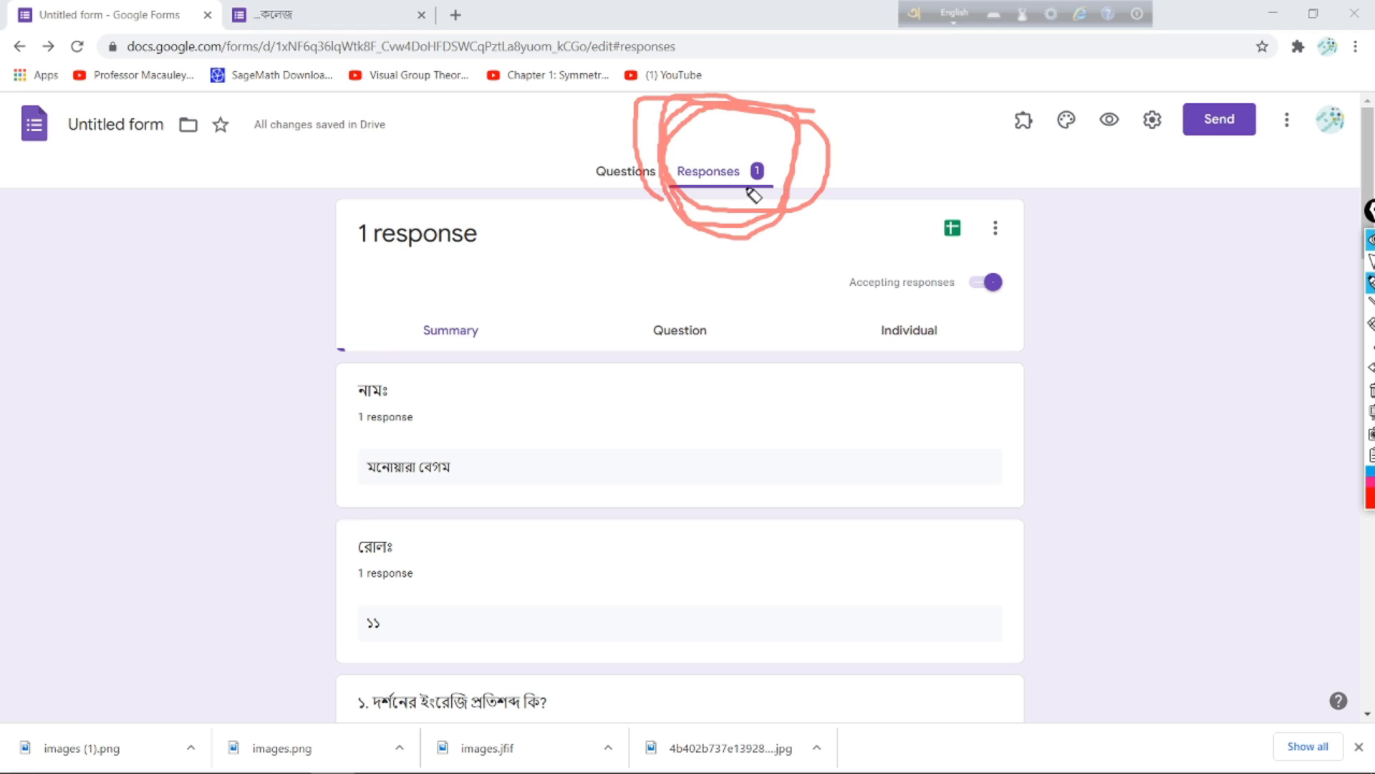
{"action": "left_click", "coordinate": [1372, 262]}
{"action": "left_click", "coordinate": [706, 175]}
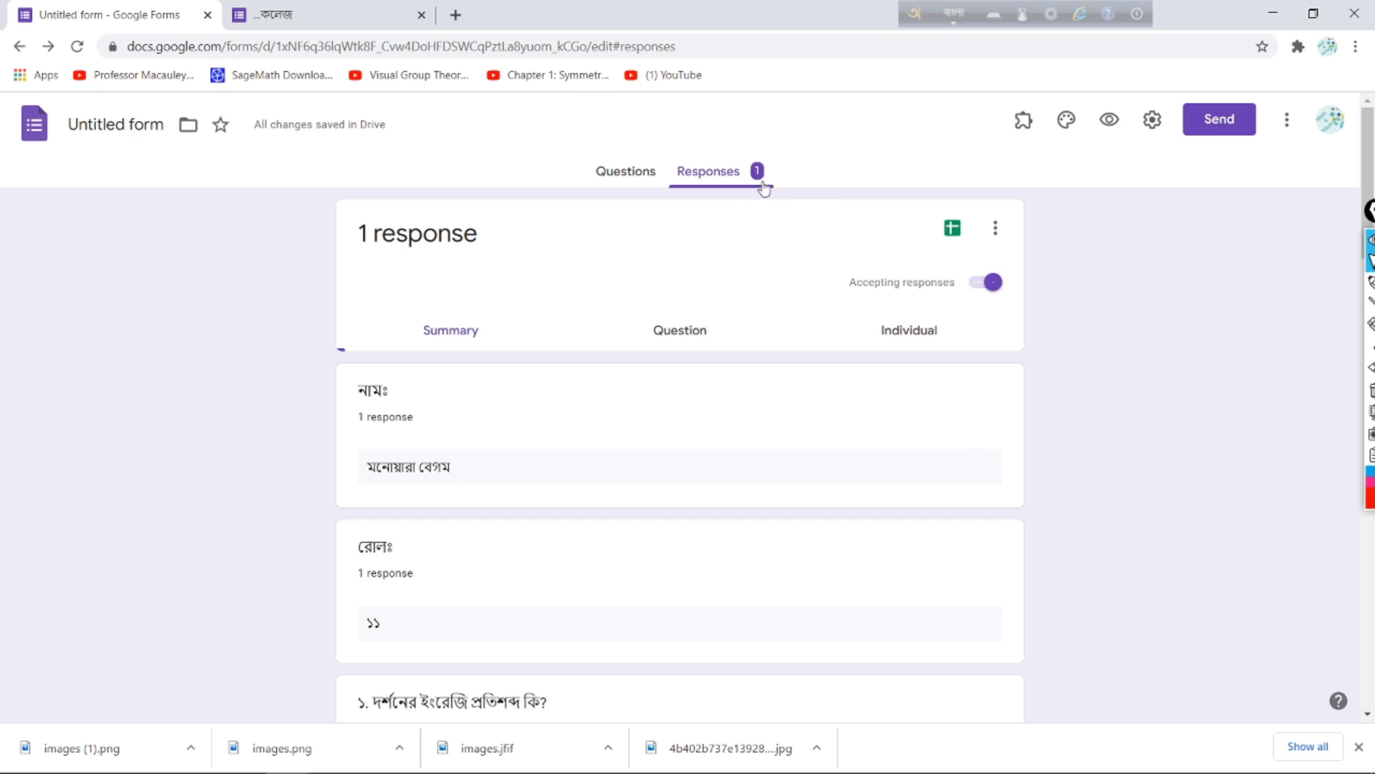
Step: Circle the Individual tab in red, then erase the mark
{"action": "left_click", "coordinate": [1370, 288]}
{"action": "mouse_move", "coordinate": [959, 319]}
{"action": "left_mouse_down"}
{"action": "mouse_move", "coordinate": [880, 308]}
{"action": "mouse_move", "coordinate": [942, 317]}
{"action": "mouse_move", "coordinate": [915, 302]}
{"action": "left_mouse_up"}
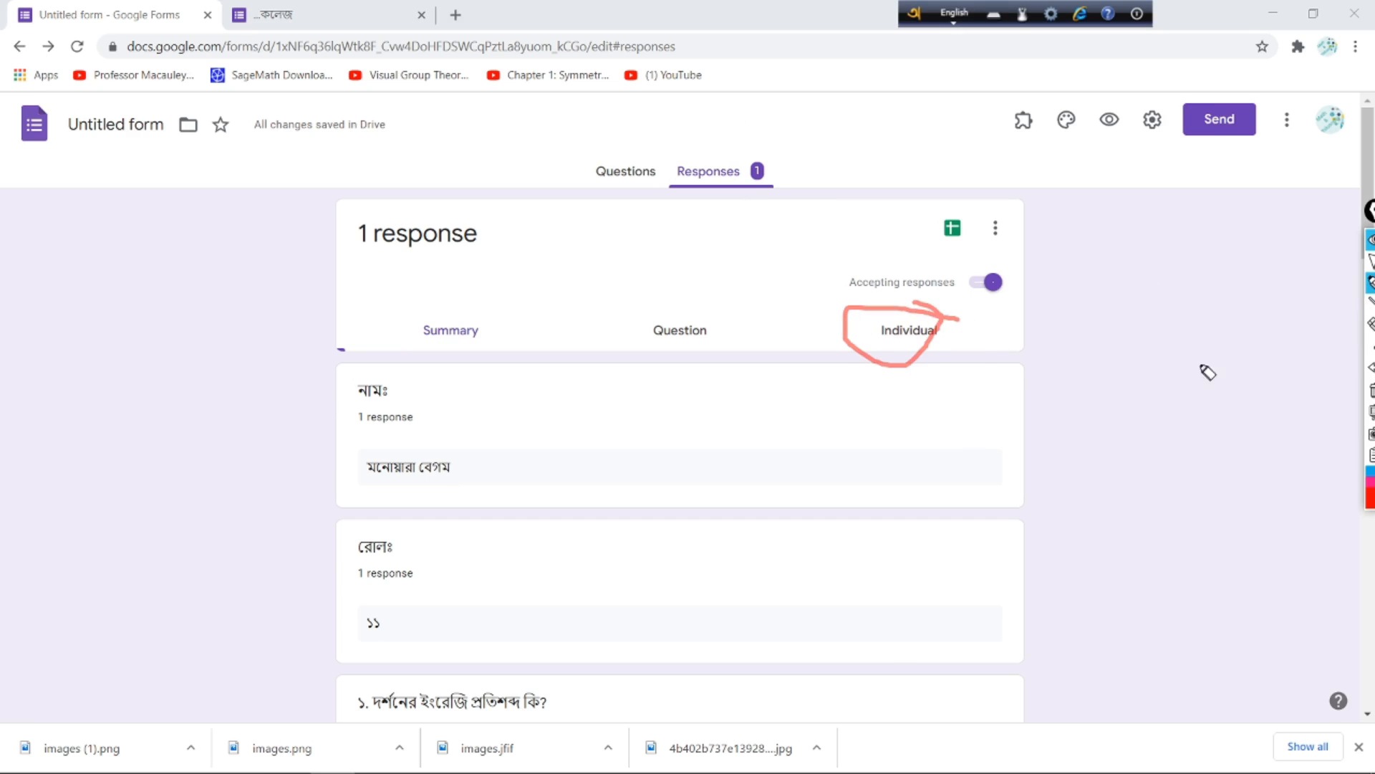
{"action": "left_click", "coordinate": [1369, 324]}
{"action": "left_click", "coordinate": [941, 342]}
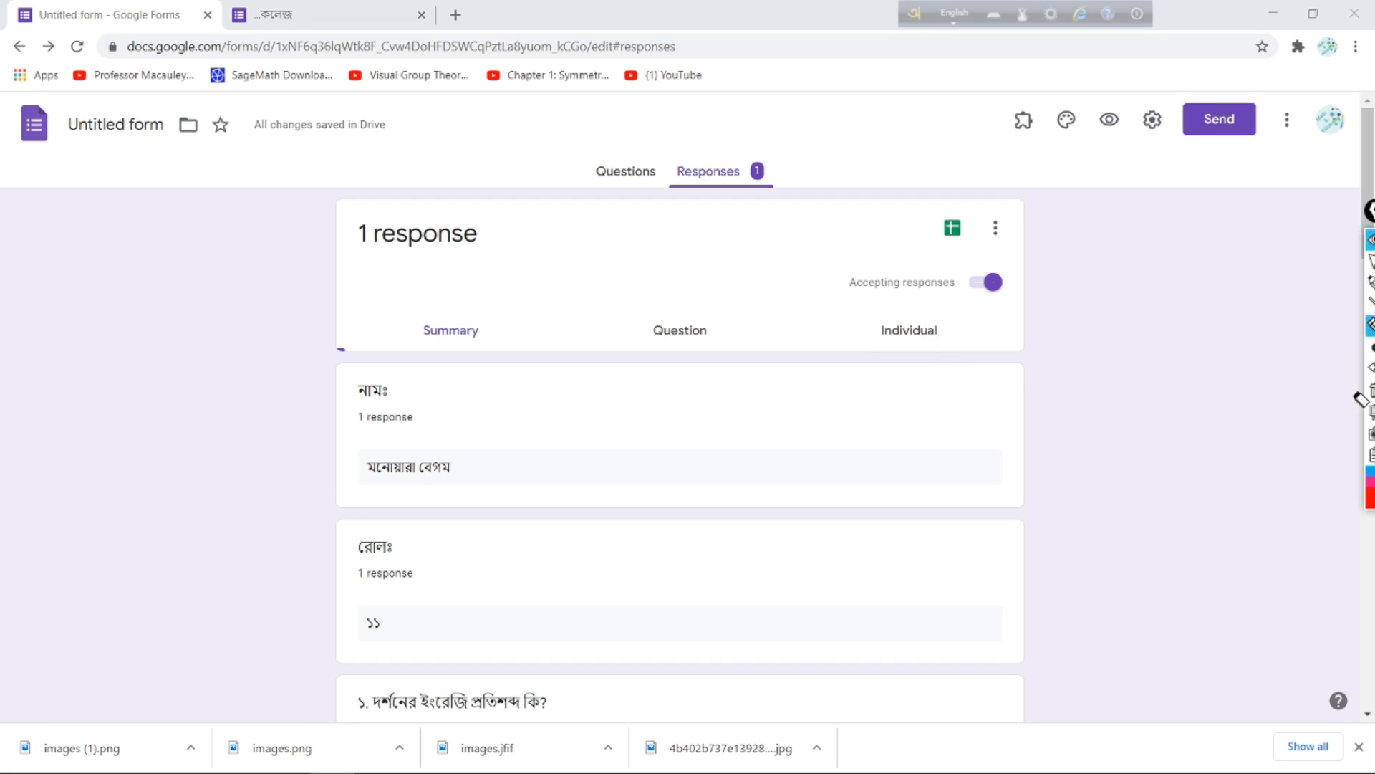
{"action": "left_click", "coordinate": [1370, 261]}
Step: Scroll to question 10 and open images (1) - MATH & PHILOSOPHY.png in a preview tab
{"action": "scroll", "coordinate": [677, 394], "scroll_direction": "down", "scroll_amount": 4}
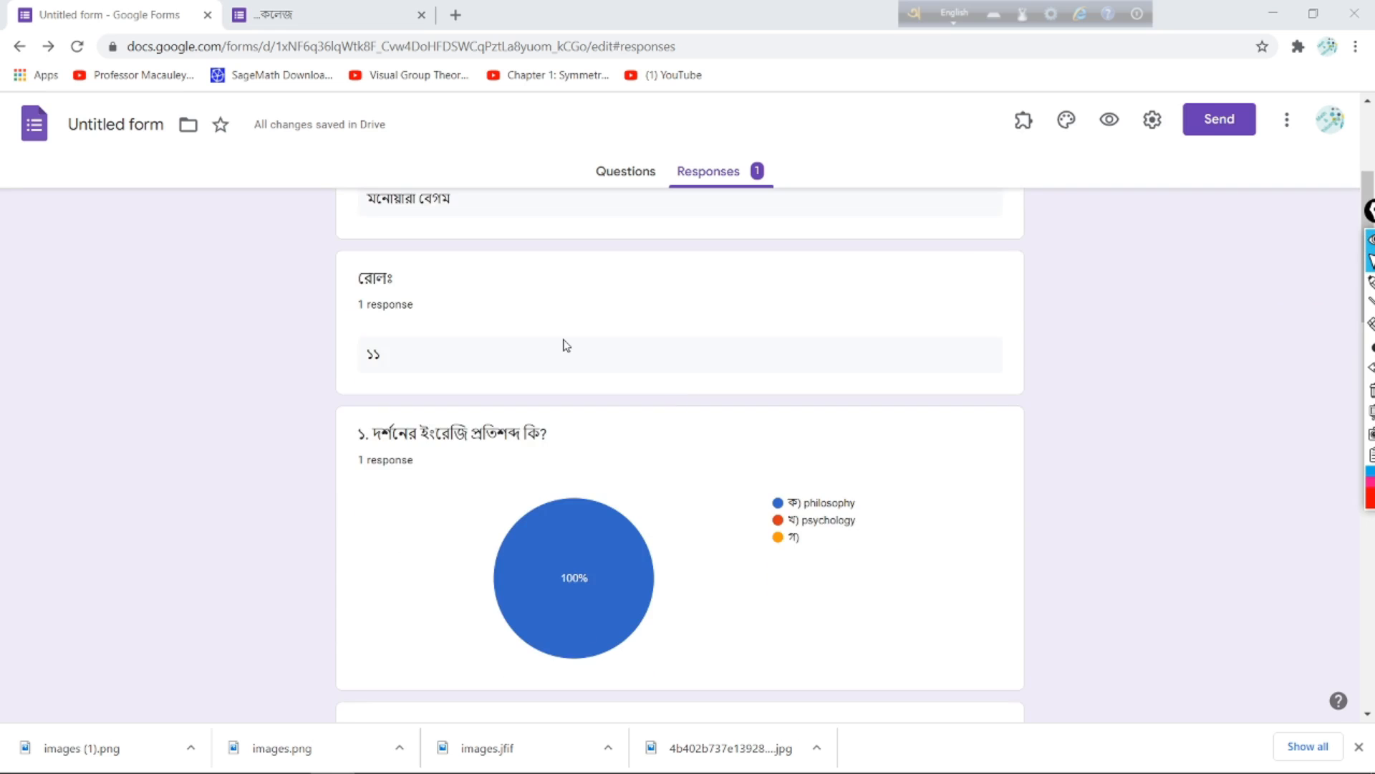
{"action": "scroll", "coordinate": [566, 346], "scroll_direction": "down", "scroll_amount": 6}
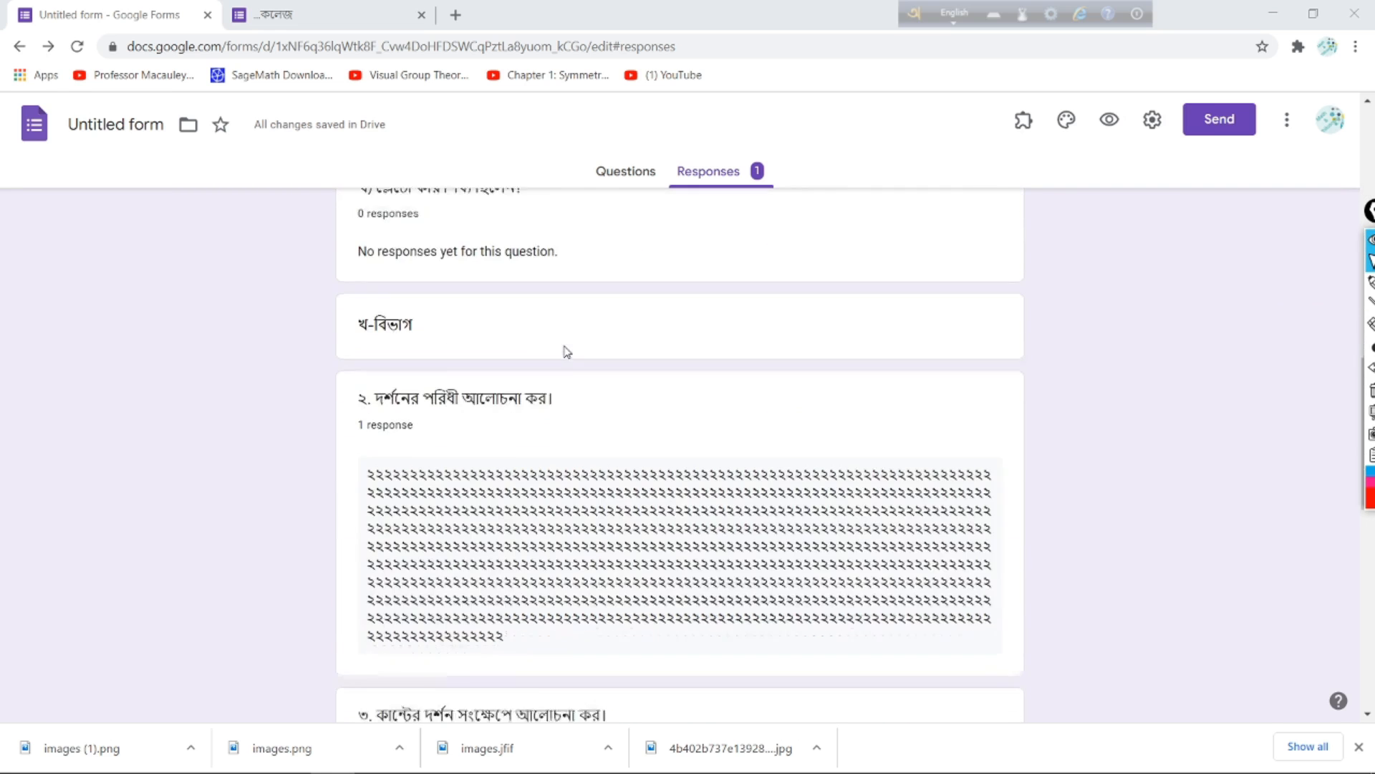
{"action": "scroll", "coordinate": [568, 351], "scroll_direction": "down", "scroll_amount": 10}
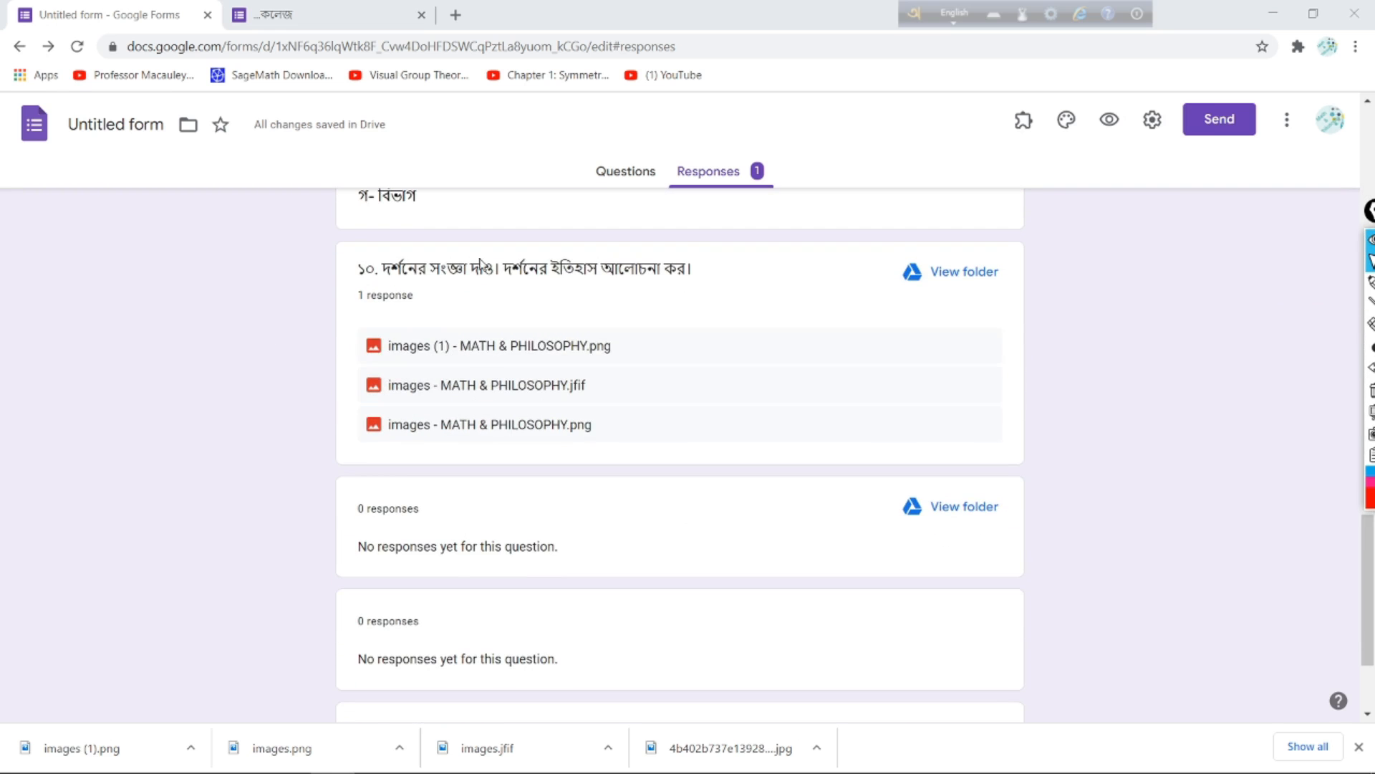
{"action": "left_click", "coordinate": [449, 355]}
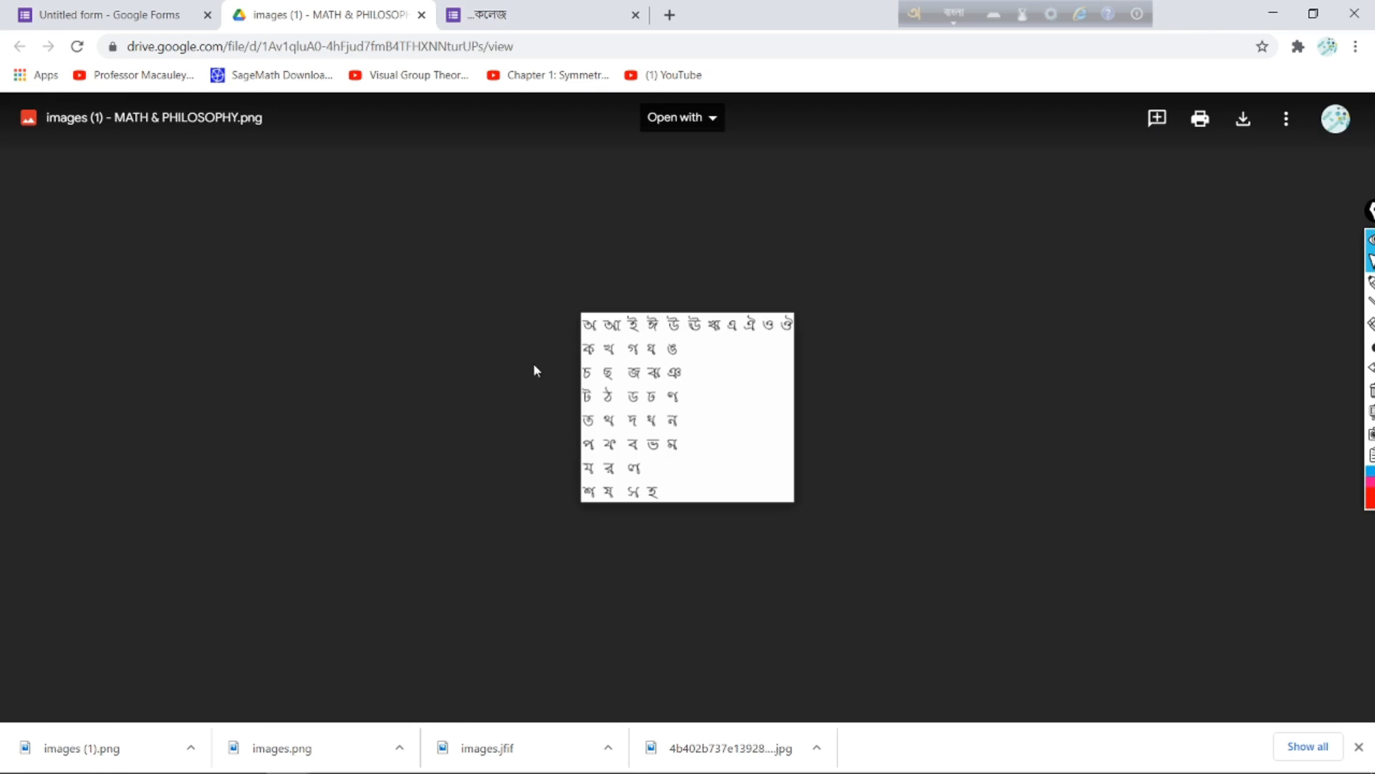
Step: Return to the Forms tab and show the Individual view of response 1 of 1
{"action": "left_click", "coordinate": [165, 19]}
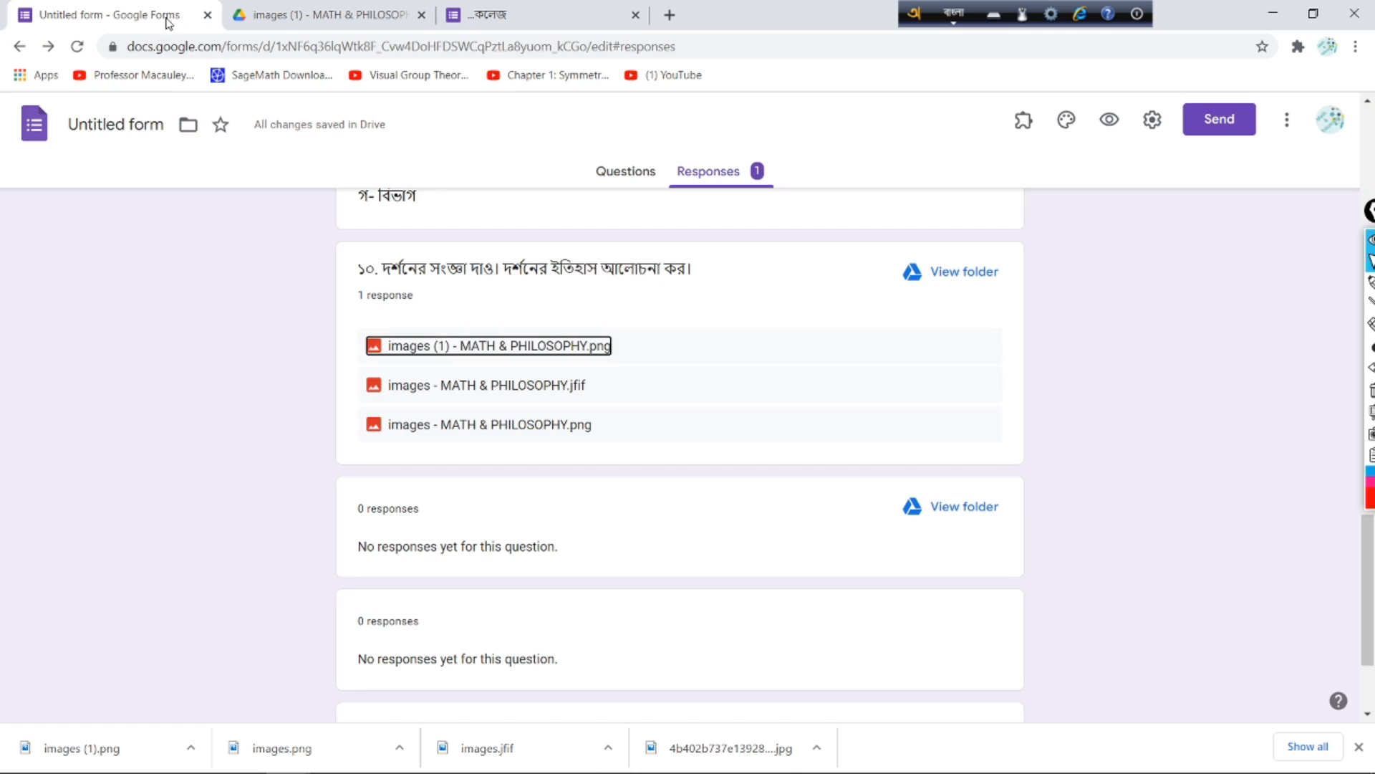
{"action": "scroll", "coordinate": [537, 465], "scroll_direction": "down", "scroll_amount": 2}
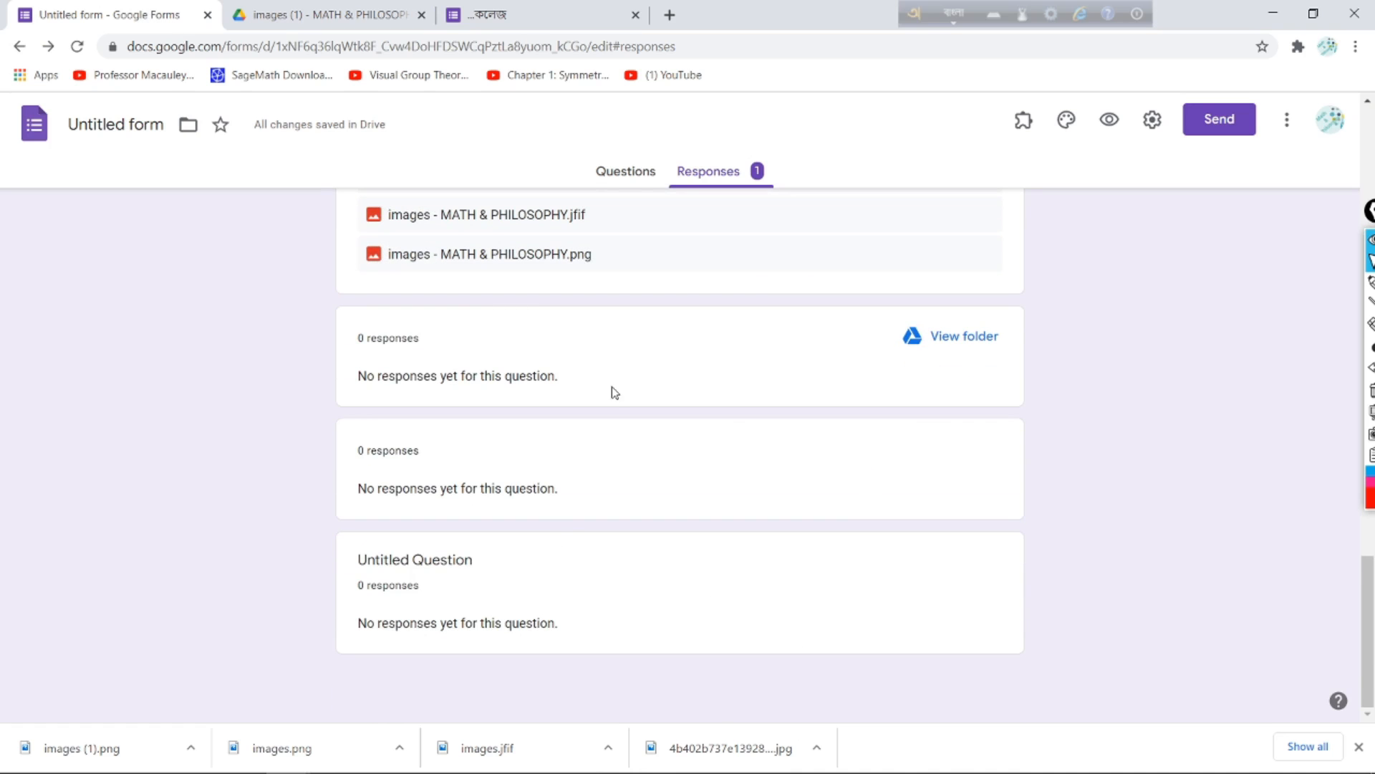
{"action": "scroll", "coordinate": [614, 390], "scroll_direction": "up", "scroll_amount": 20}
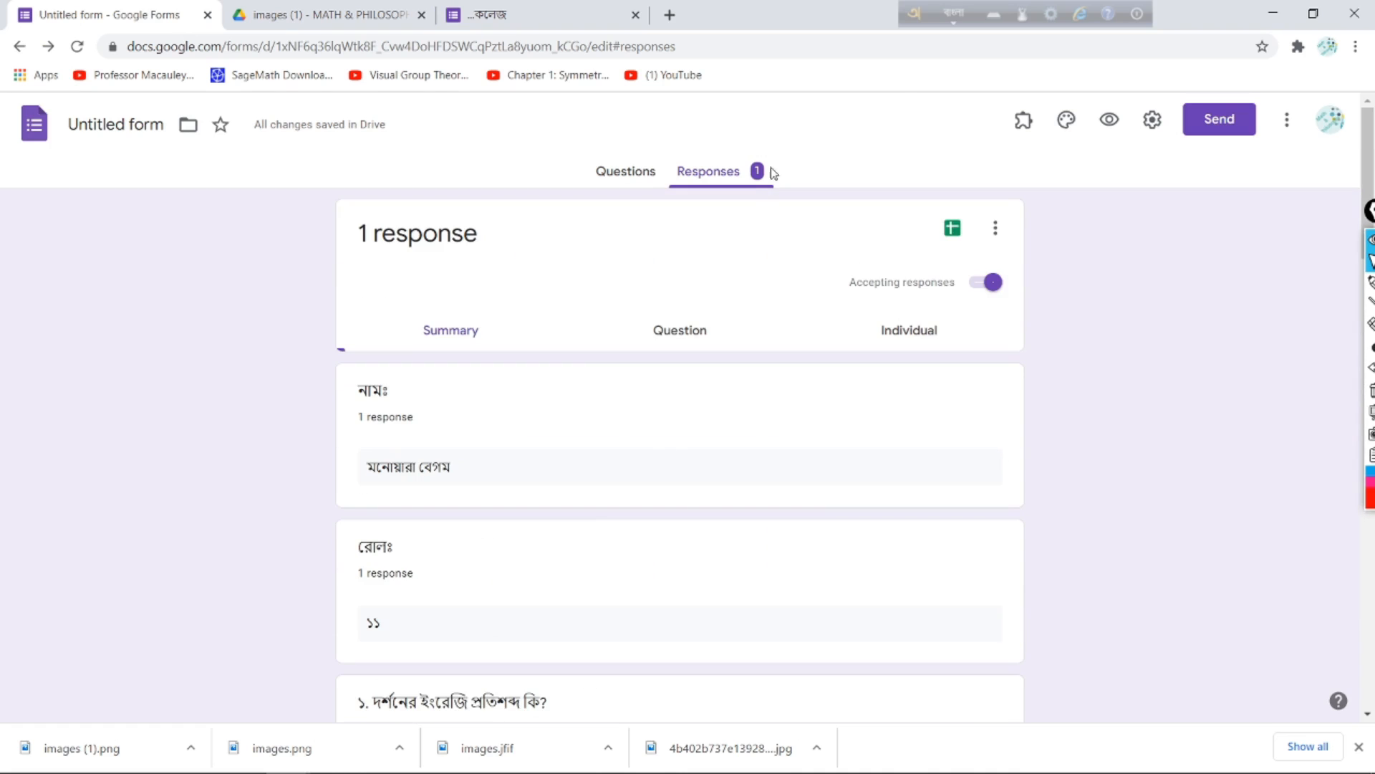
{"action": "left_click", "coordinate": [724, 171]}
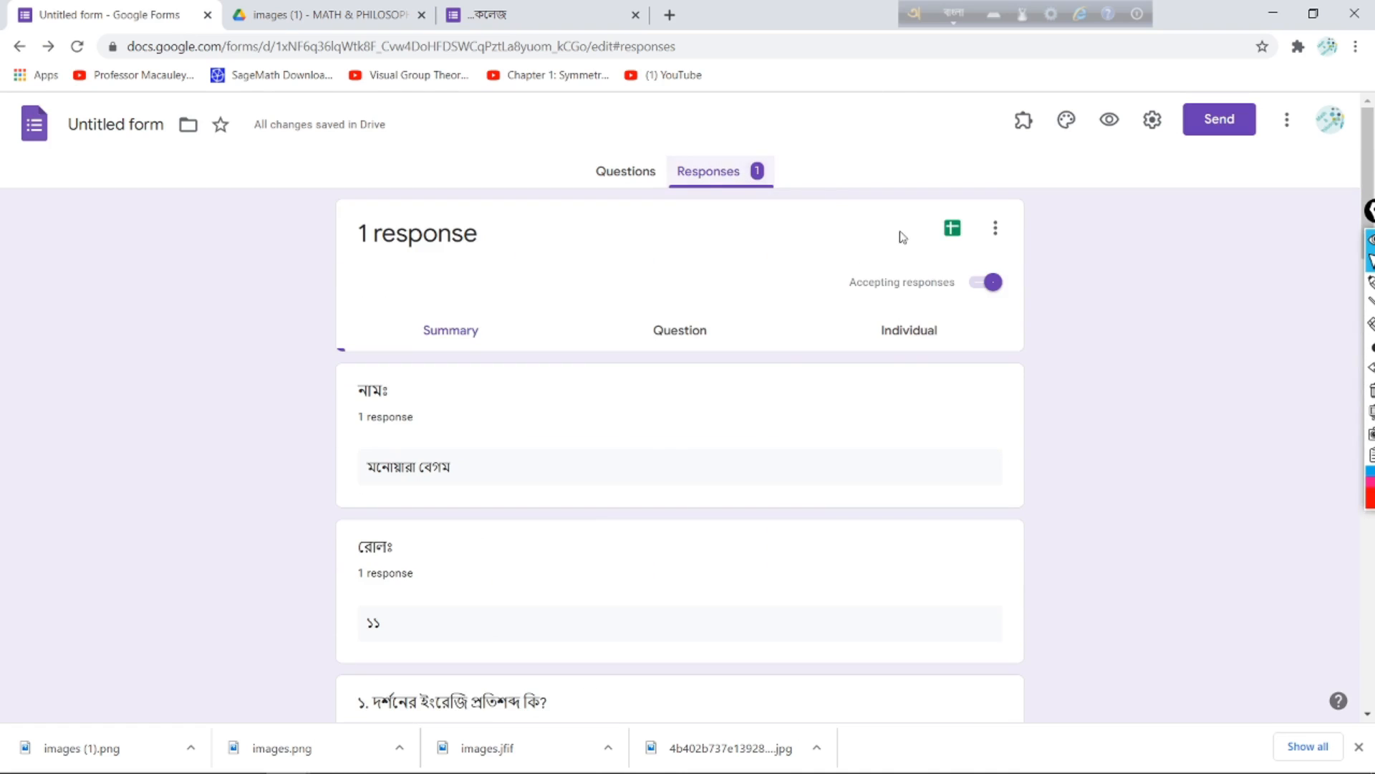
{"action": "left_click", "coordinate": [909, 334]}
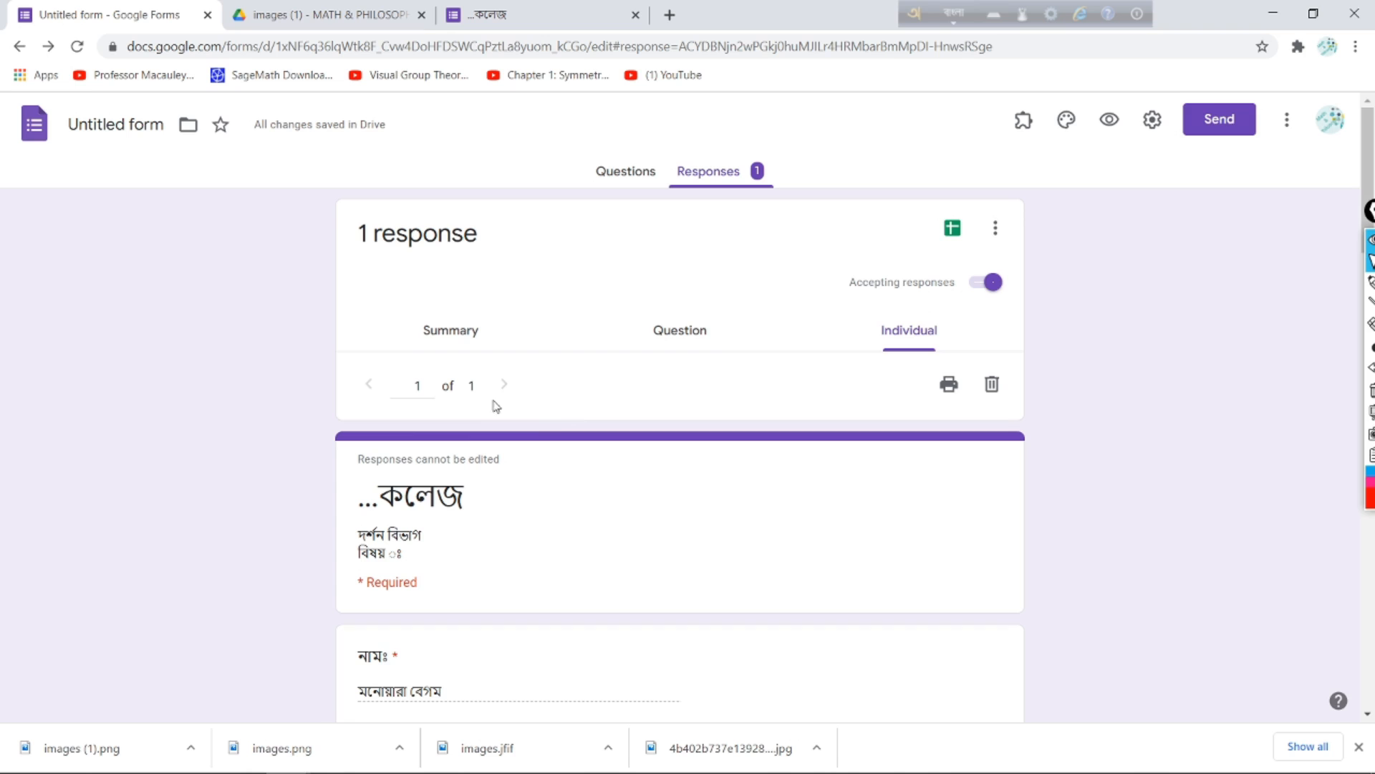